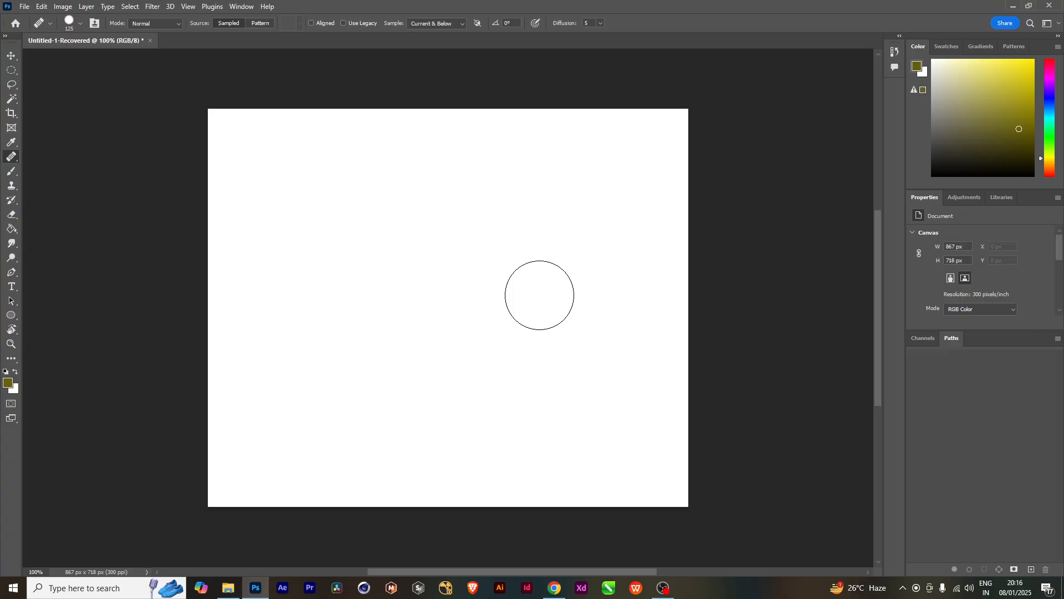
# Step: Activate the Move tool, show the Layers panel, and reposition it over the workspace's right side
pyautogui.click(11, 56)
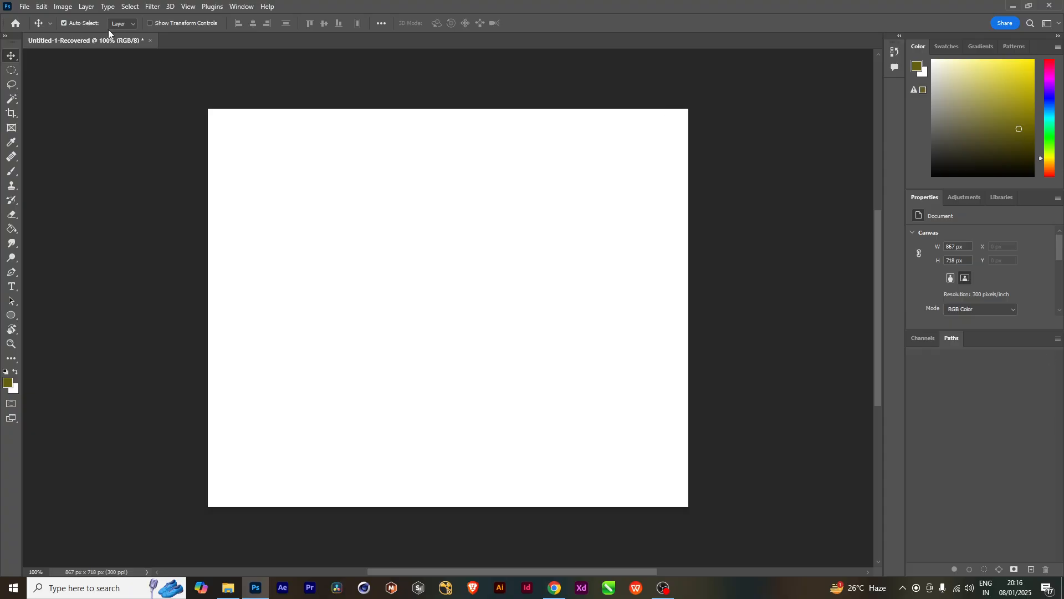
pyautogui.click(242, 7)
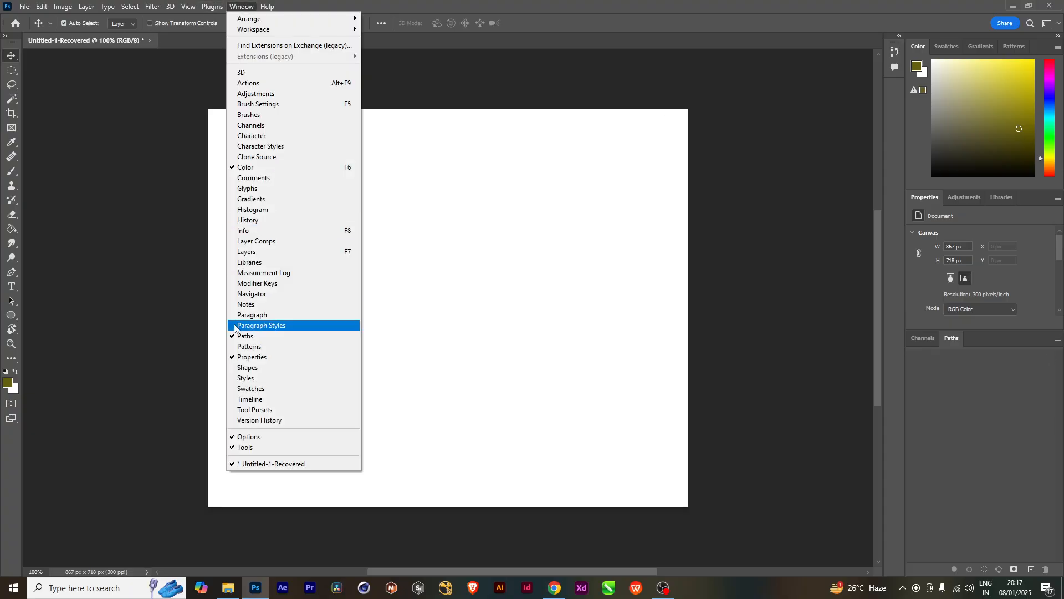
pyautogui.click(349, 252)
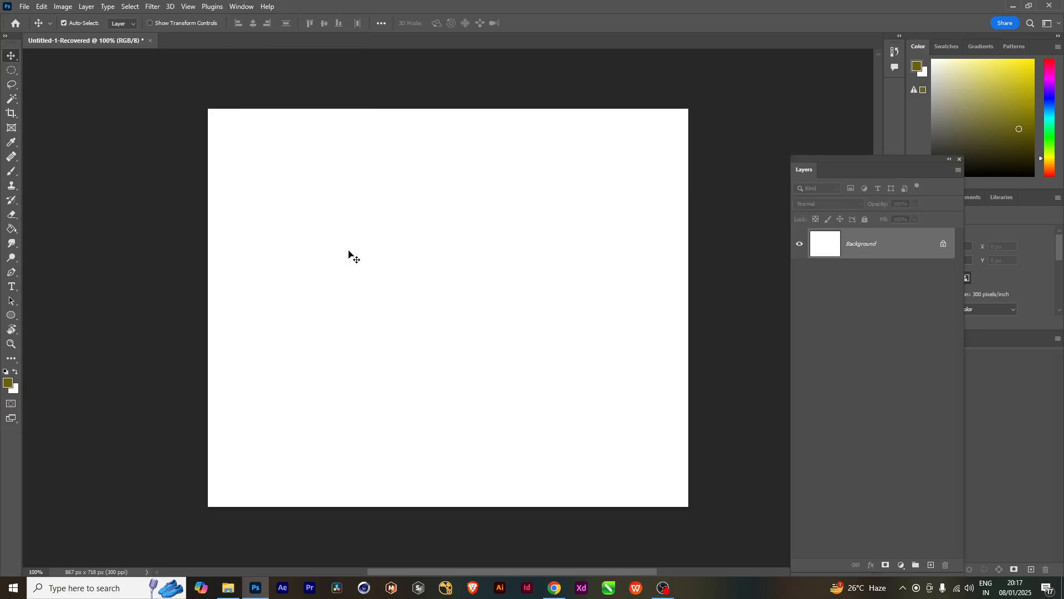
pyautogui.moveTo(848, 166); pyautogui.dragTo(826, 68)
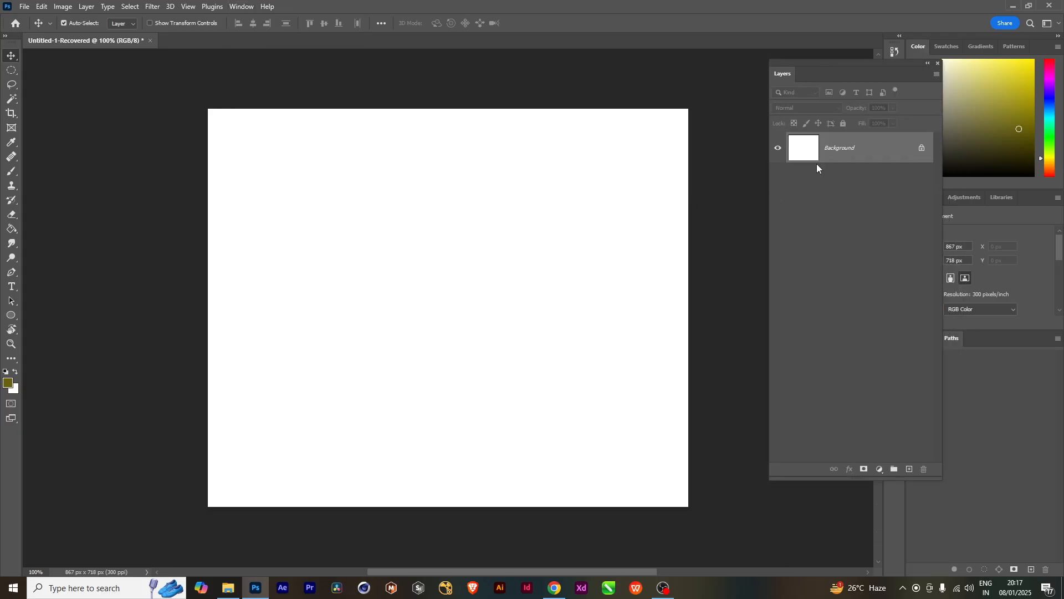
# Step: Place the sports-drink and marbled-table-product-background images from the CLASS folder into the document
pyautogui.moveTo(229, 586)
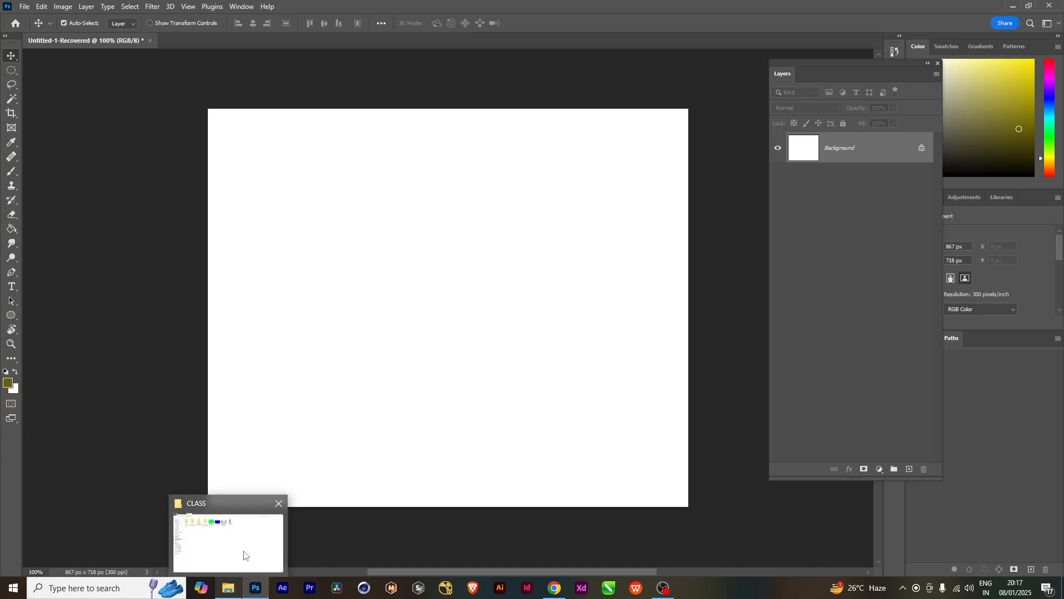
pyautogui.click(245, 551)
pyautogui.moveTo(592, 194); pyautogui.dragTo(507, 113)
pyautogui.moveTo(577, 108); pyautogui.dragTo(428, 373)
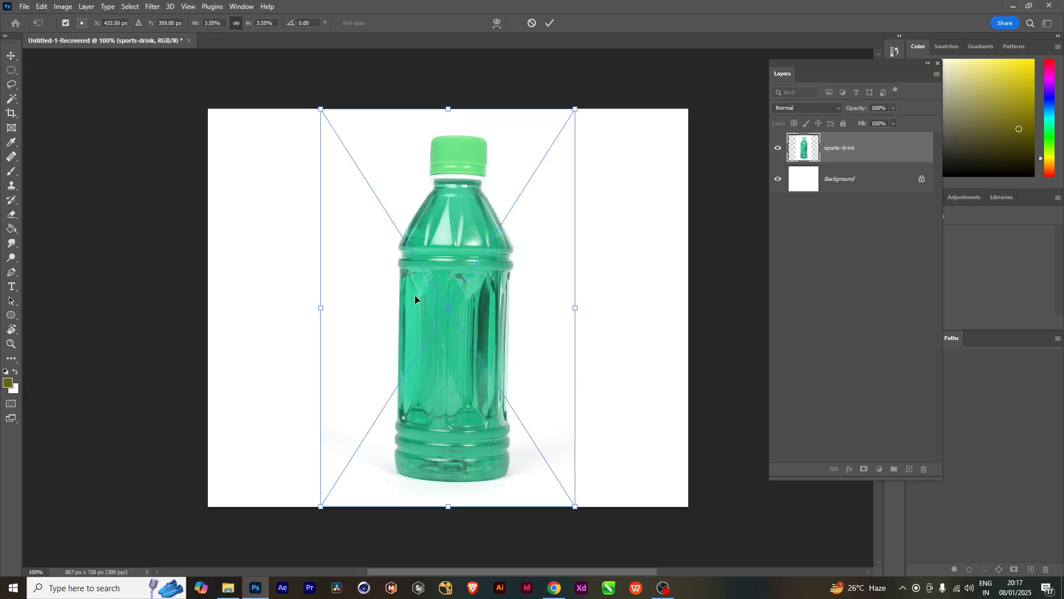
pyautogui.press('Return')
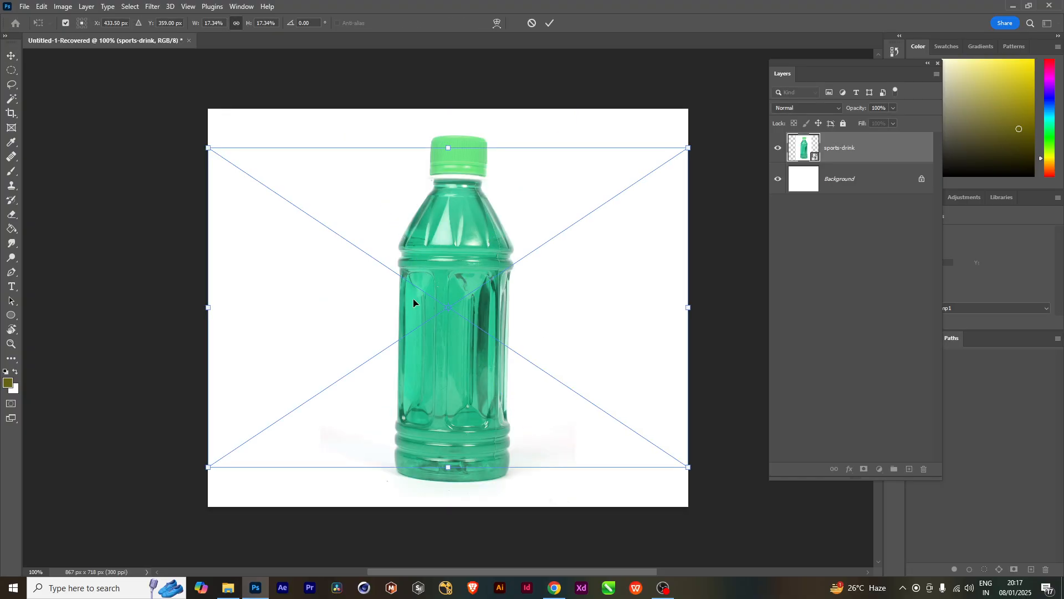
pyautogui.press('Return')
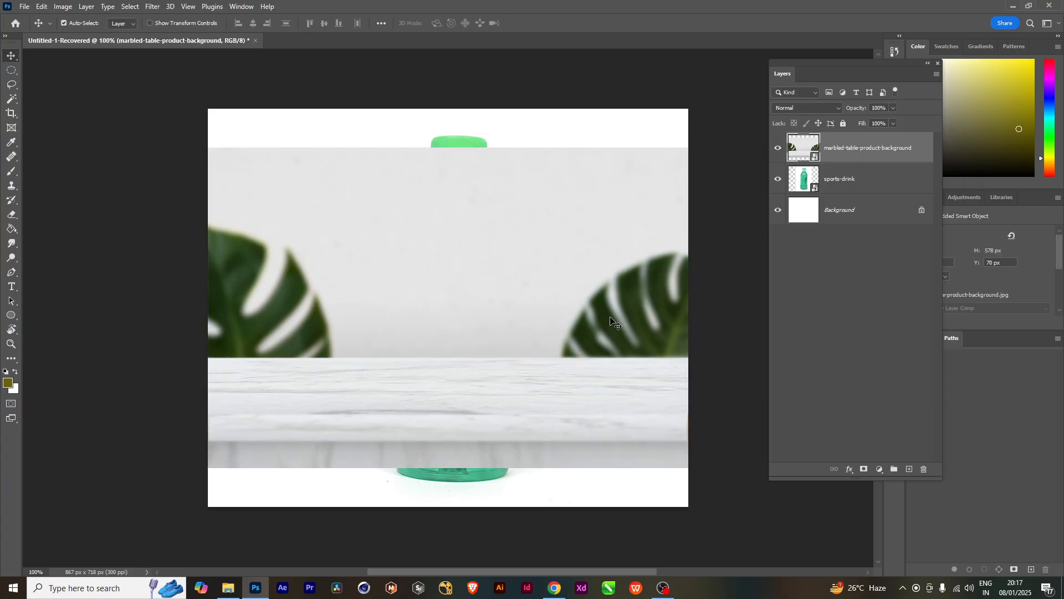
# Step: Bring the sports-drink layer above the marbled table, then scale it to about 232 px high and stand the bottle on the tabletop
pyautogui.moveTo(863, 188); pyautogui.dragTo(851, 141)
pyautogui.moveTo(475, 393); pyautogui.dragTo(469, 362)
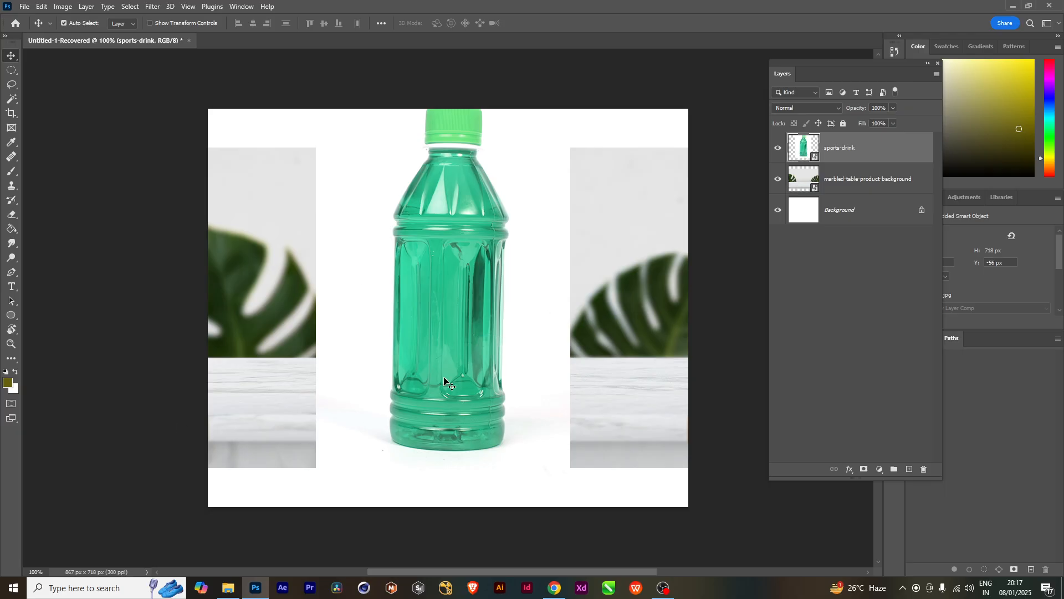
pyautogui.press('ctrl')
pyautogui.hotkey('ctrl', 't')
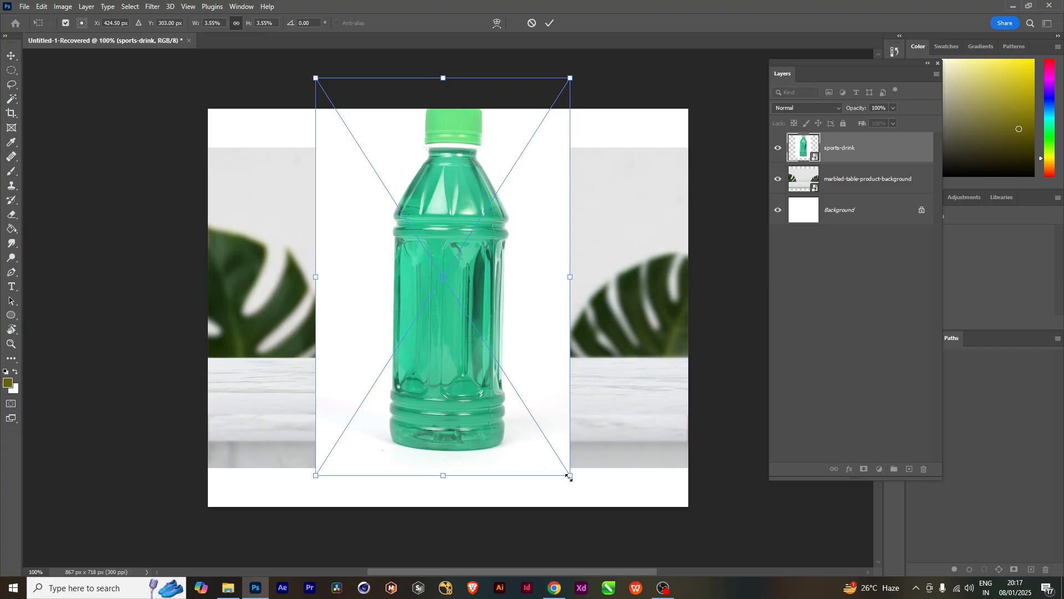
pyautogui.moveTo(571, 474); pyautogui.dragTo(436, 361)
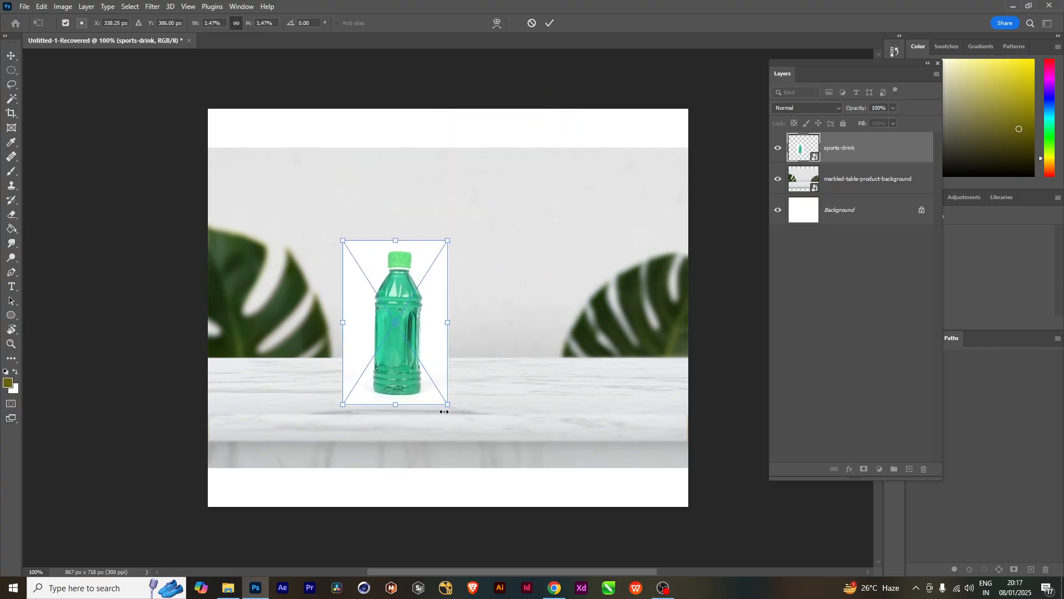
pyautogui.moveTo(447, 404); pyautogui.dragTo(422, 394)
pyautogui.moveTo(411, 348); pyautogui.dragTo(385, 361)
pyautogui.press('Return')
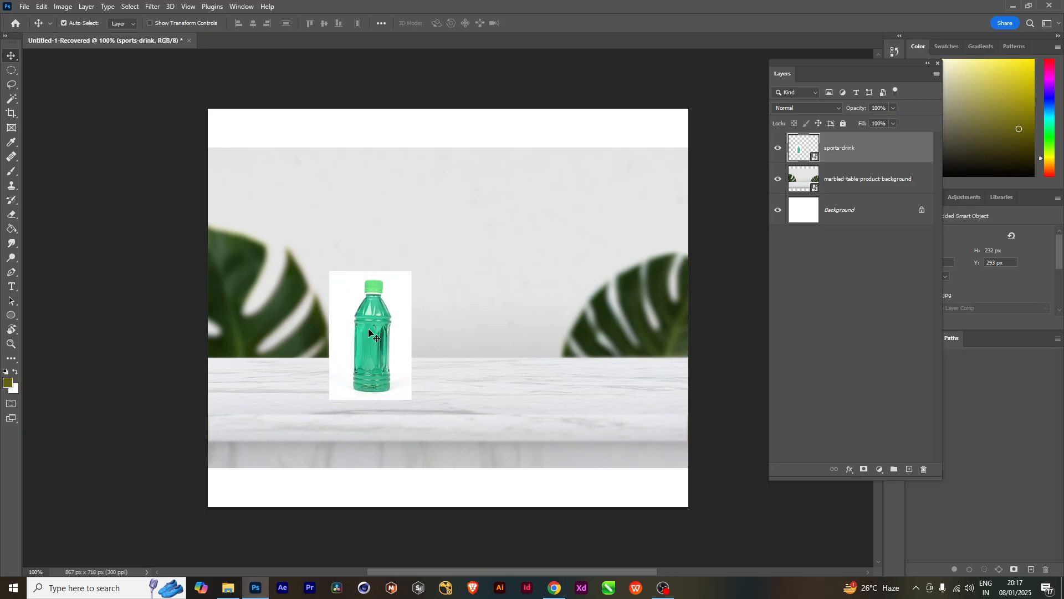
# Step: Open the sports-drink layer in the Select and Mask workspace
pyautogui.scroll(4, 381, 363)
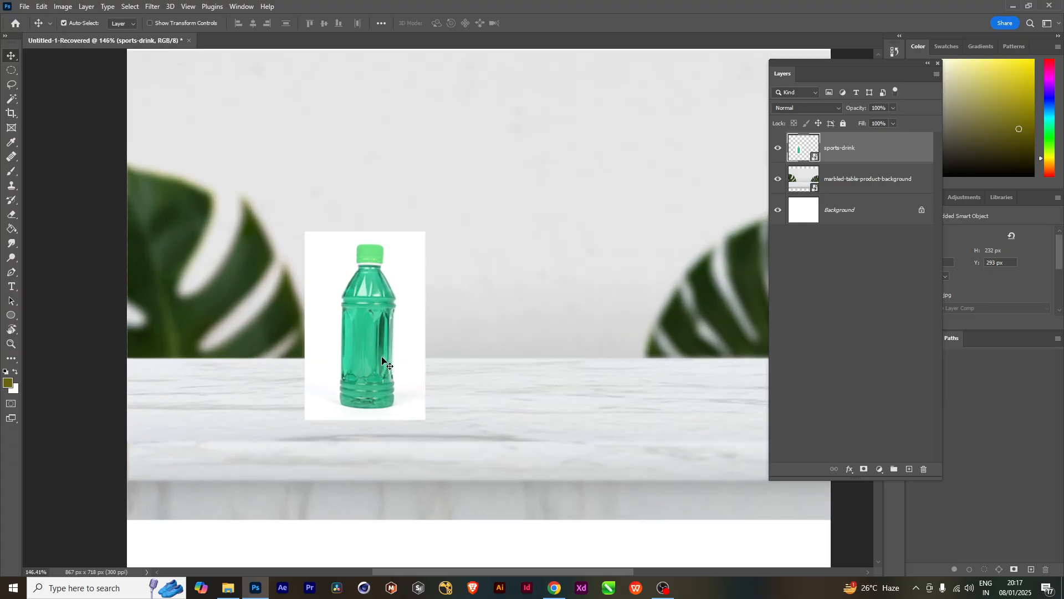
pyautogui.moveTo(669, 436); pyautogui.dragTo(515, 444)
pyautogui.moveTo(302, 391); pyautogui.dragTo(412, 381)
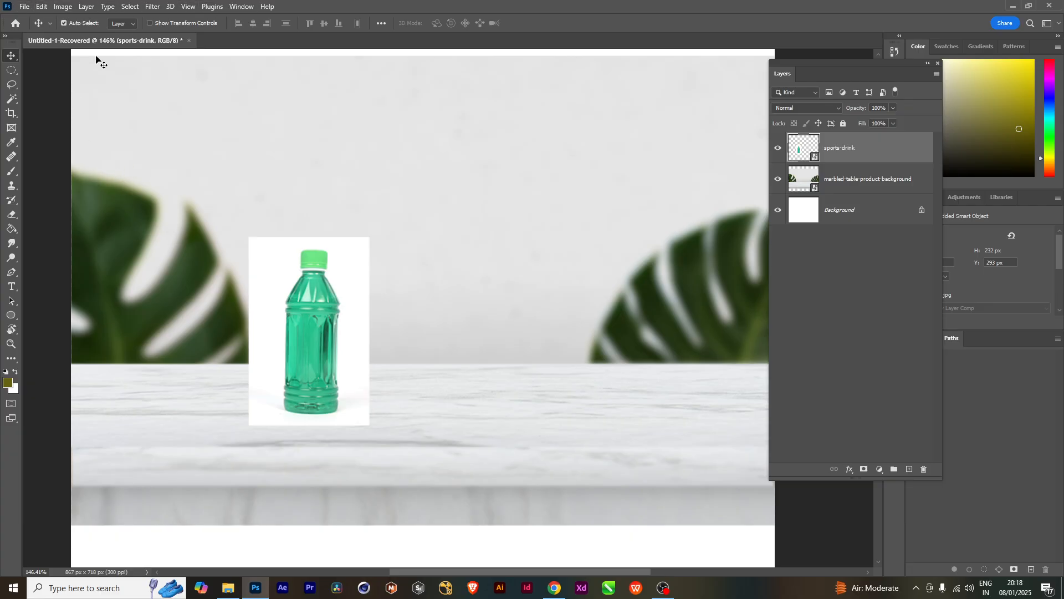
pyautogui.click(126, 7)
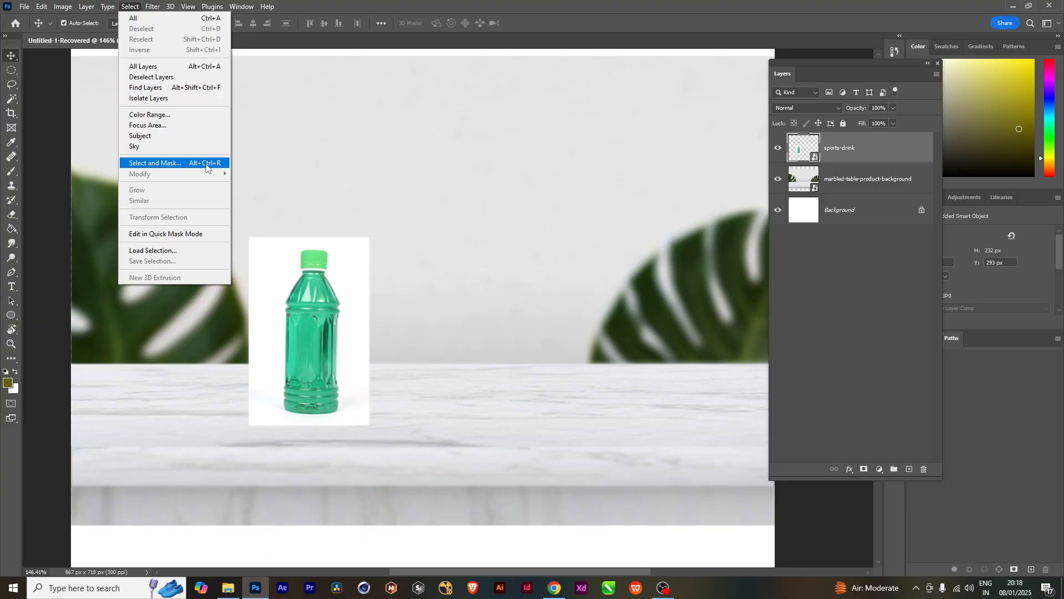
pyautogui.click(157, 164)
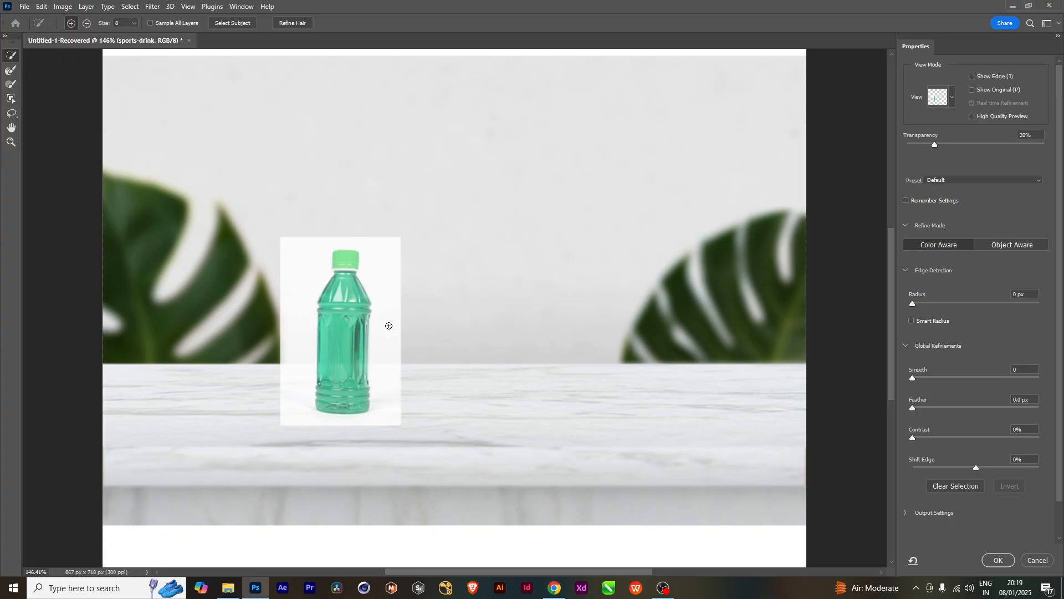
# Step: Select the bottle's body and cap with a quick selection brush of about size 20, and output the selection as a layer mask
pyautogui.press(']')
pyautogui.press(']')
pyautogui.press(']')
pyautogui.press(']')
pyautogui.press(']')
pyautogui.press(']')
pyautogui.press(']')
pyautogui.press('[')
pyautogui.press('[')
pyautogui.press('[')
pyautogui.press('[')
pyautogui.press('[')
pyautogui.press('[')
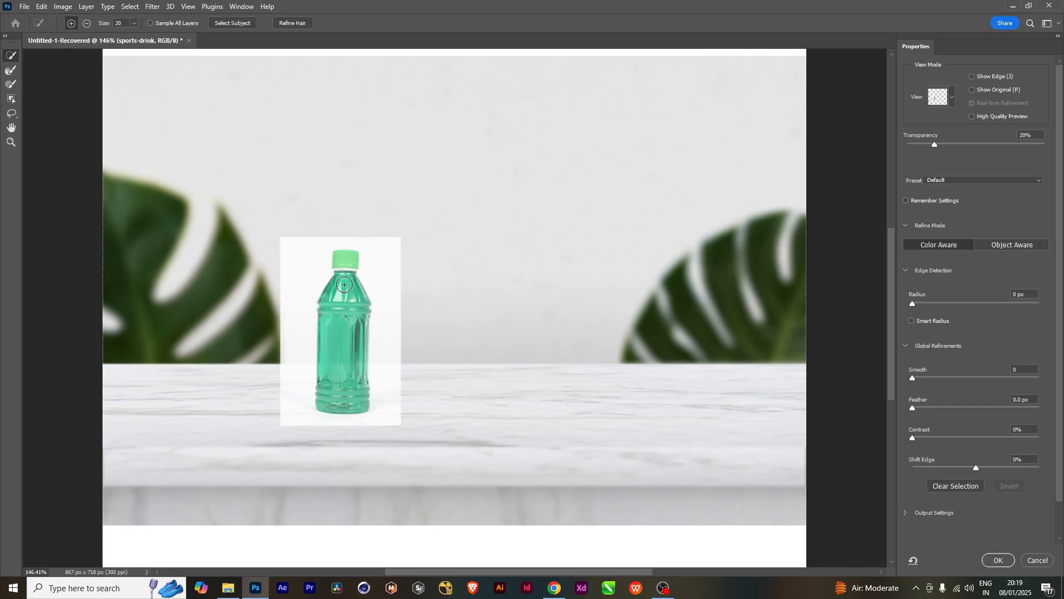
pyautogui.moveTo(344, 285); pyautogui.dragTo(343, 307)
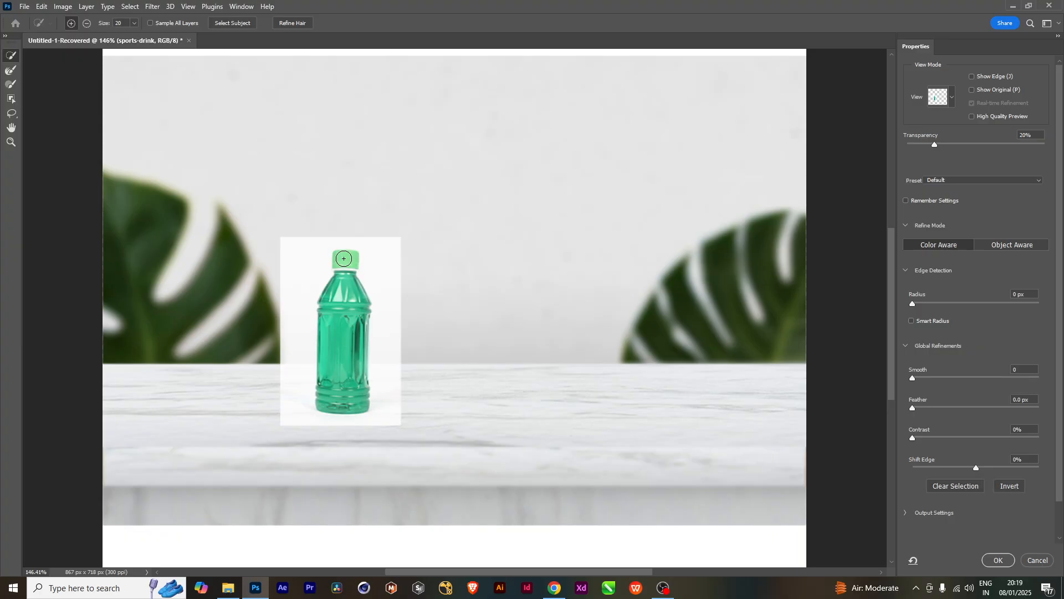
pyautogui.press('[')
pyautogui.click(344, 257)
pyautogui.click(997, 560)
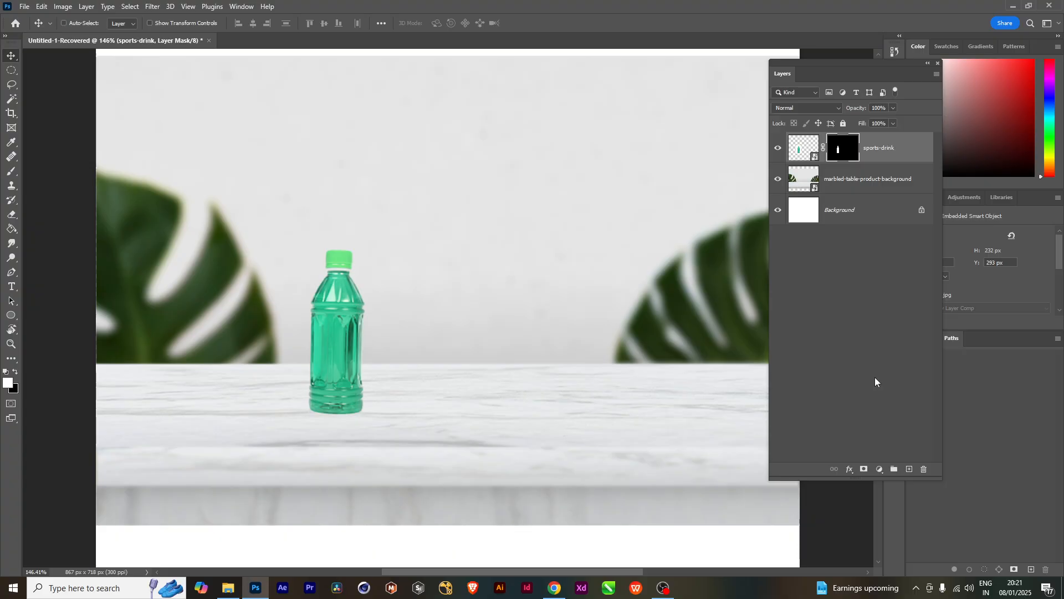
# Step: Create a new empty layer with the default name and Normal mode, and place it directly below the sports-drink layer
pyautogui.hotkey('ctrl', 'shift', 'n')
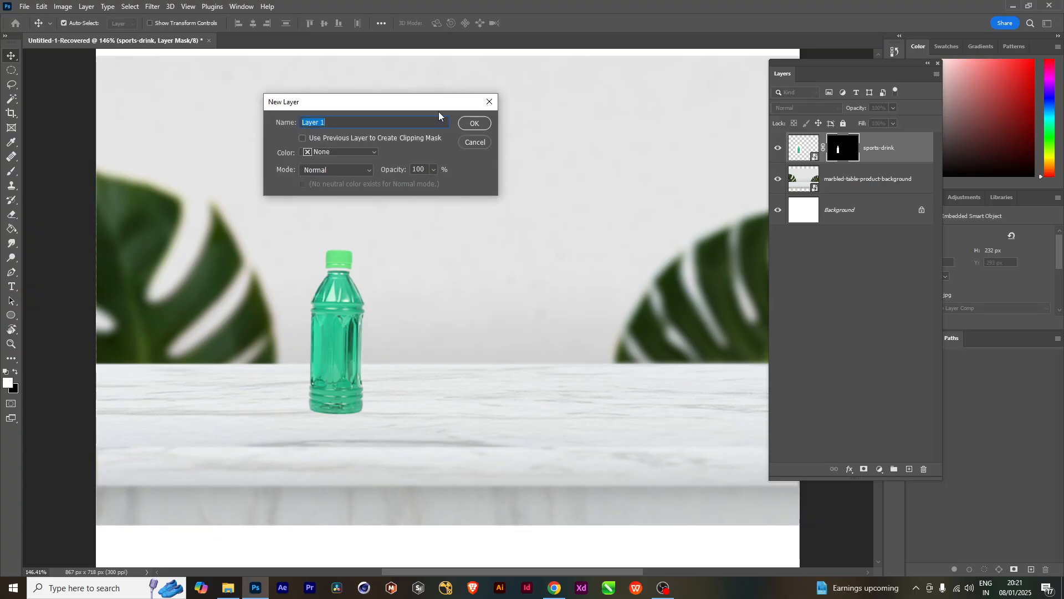
pyautogui.moveTo(430, 102); pyautogui.dragTo(537, 112)
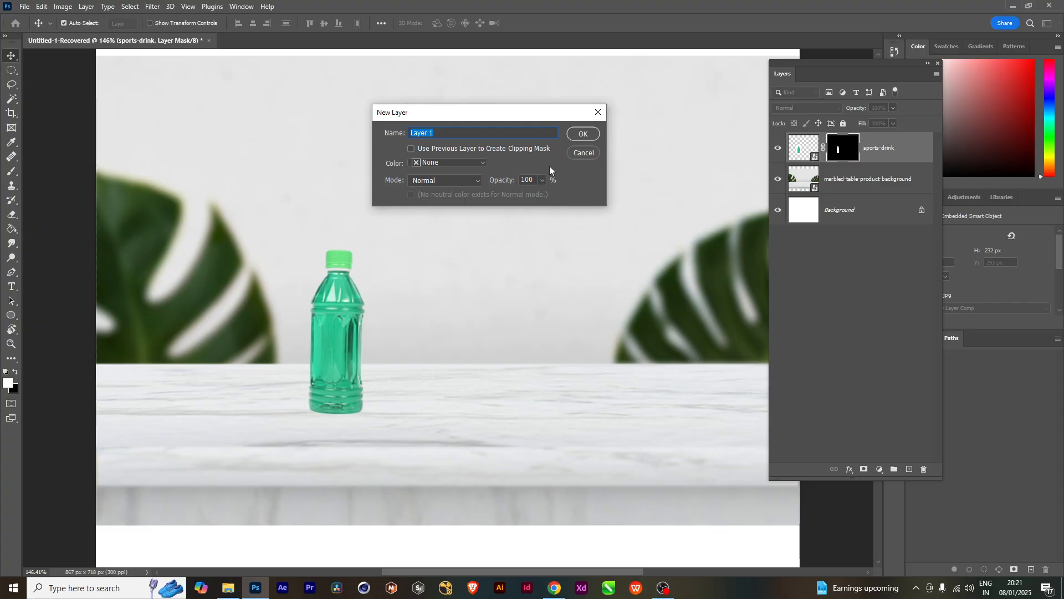
pyautogui.click(586, 136)
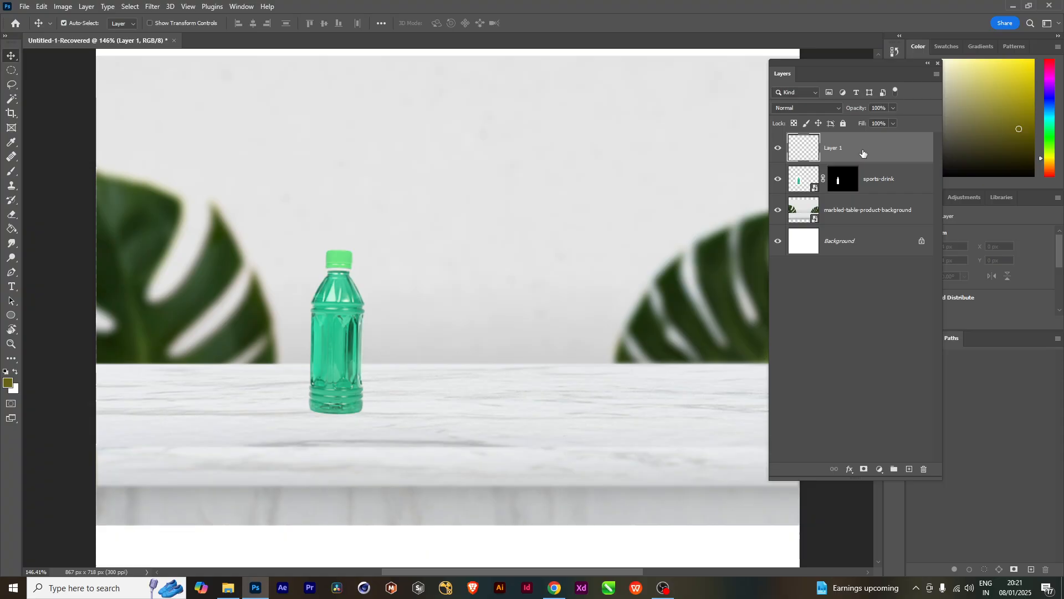
pyautogui.moveTo(881, 160); pyautogui.dragTo(877, 200)
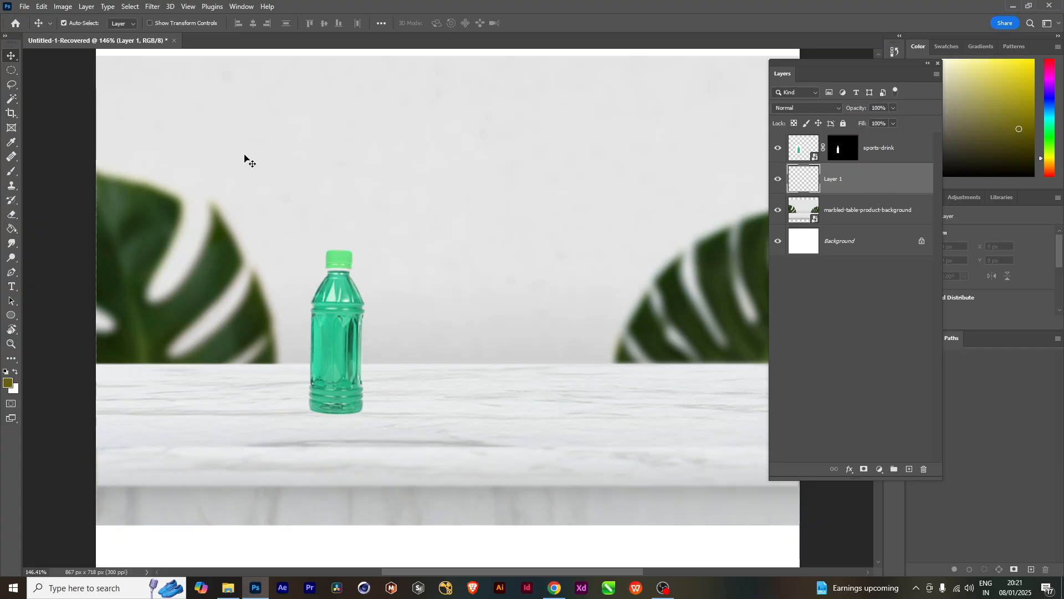
# Step: Set the foreground color to black, hex 000000
pyautogui.click(6, 383)
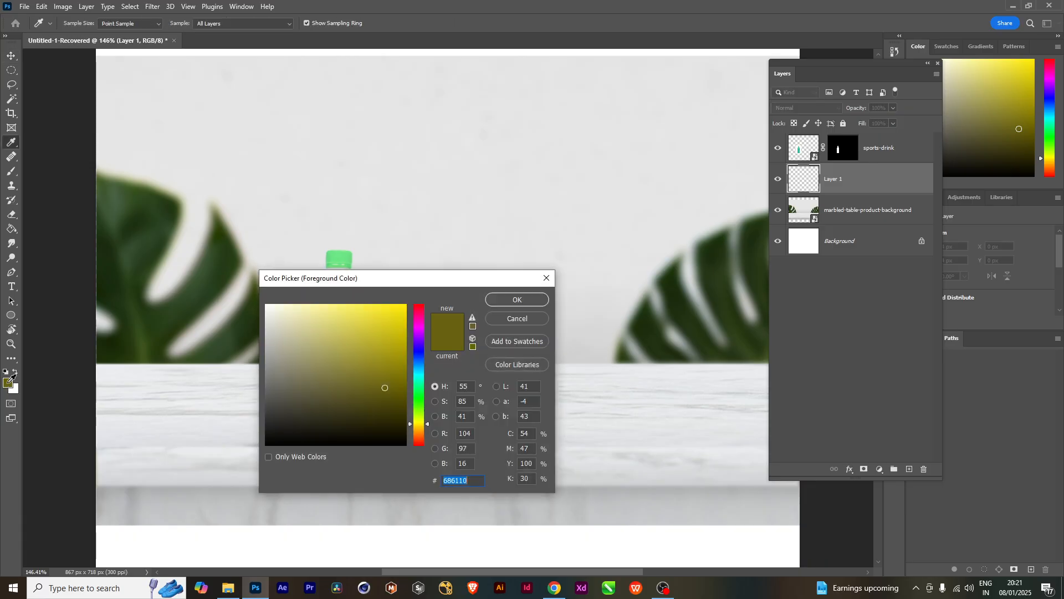
pyautogui.write('000000')
pyautogui.click(517, 299)
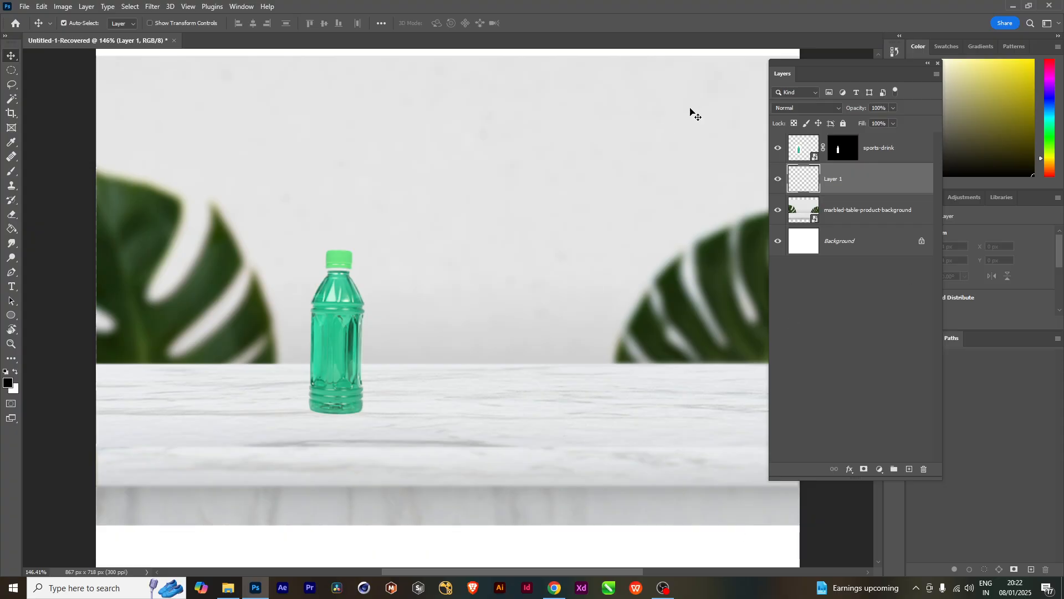
# Step: Load the sports-drink layer's mask as a selection around the bottle
pyautogui.click(879, 149)
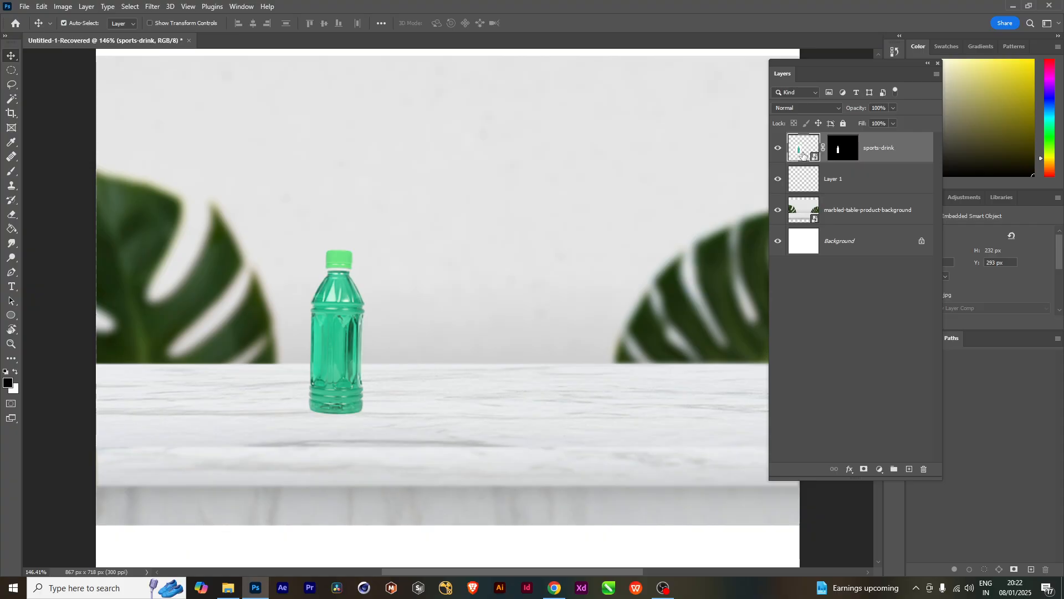
pyautogui.click(843, 156)
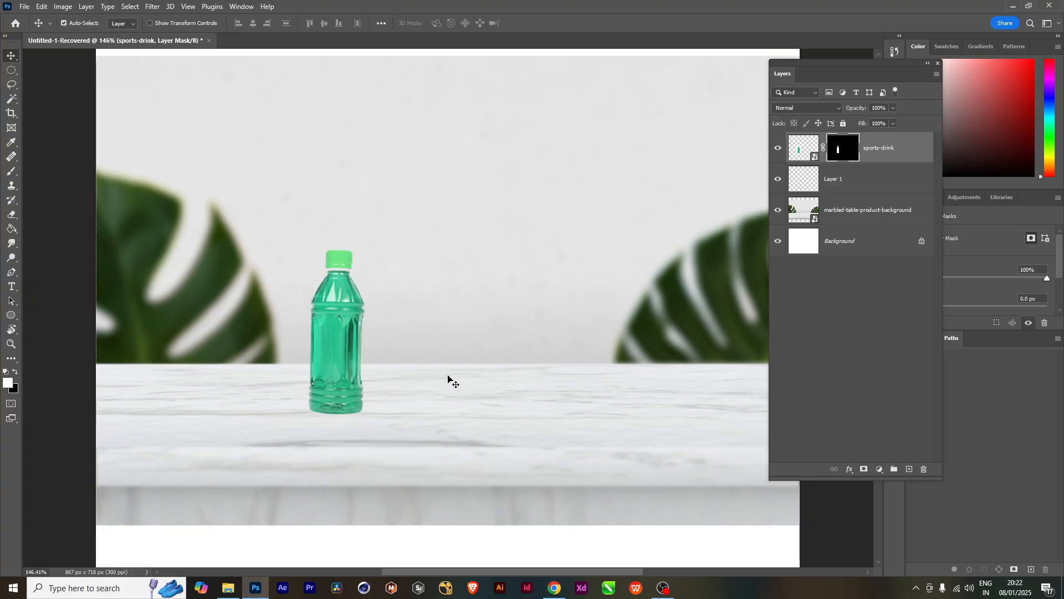
pyautogui.click(797, 151)
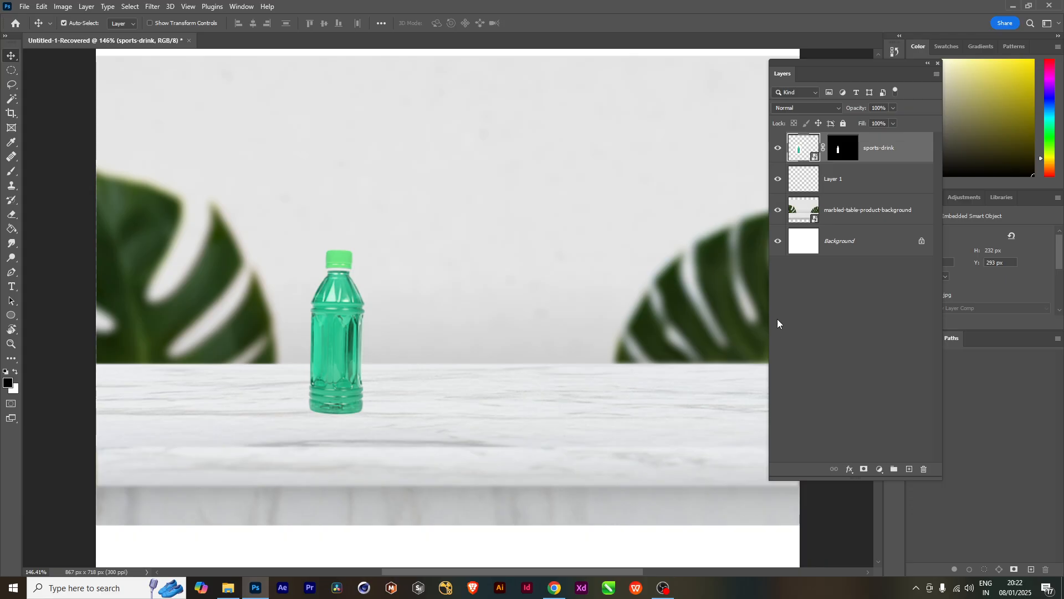
pyautogui.click(845, 156)
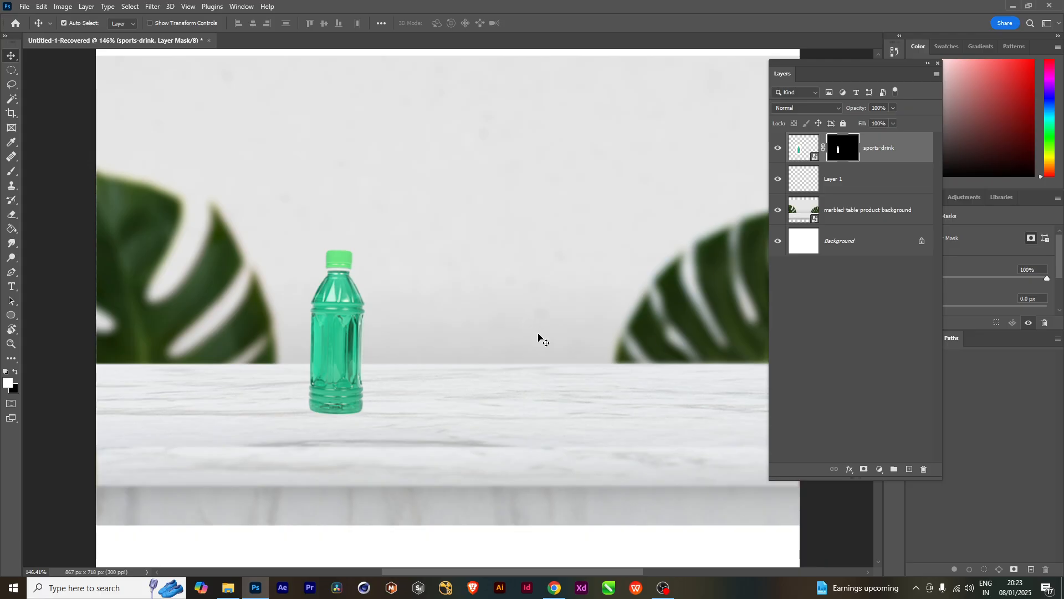
pyautogui.press('ctrl')
pyautogui.keyDown('ctrl'); pyautogui.click(841, 155); pyautogui.keyUp('ctrl')
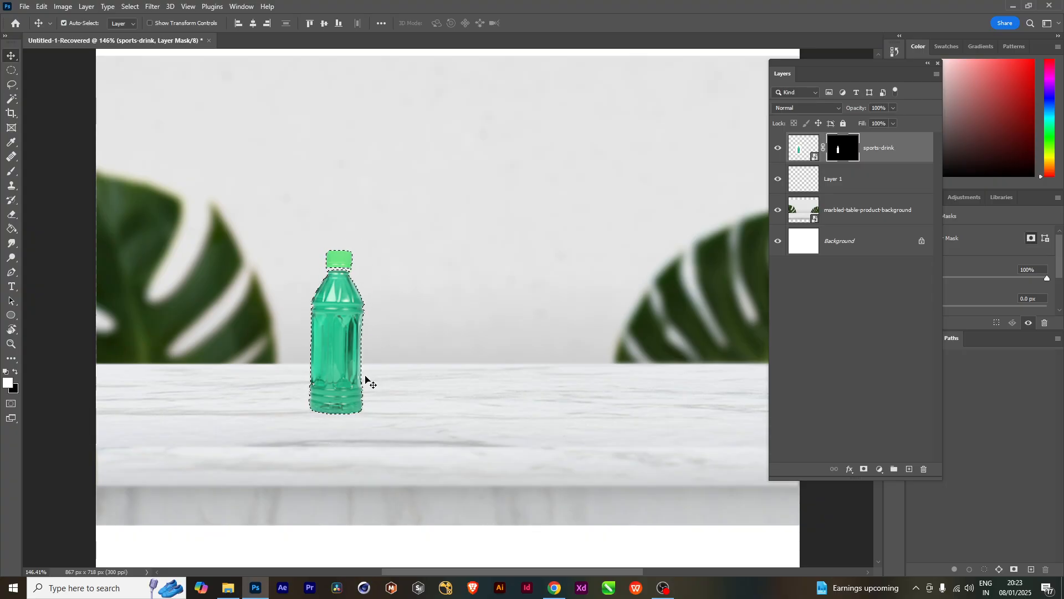
# Step: Fill the bottle-shaped selection with the black foreground color on Layer 1, and deselect
pyautogui.click(853, 183)
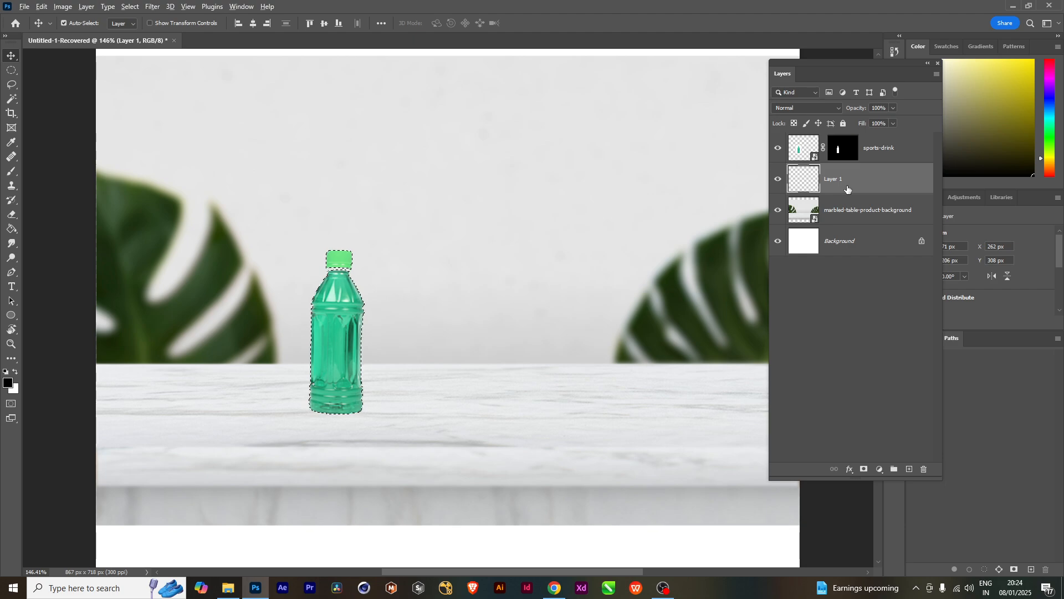
pyautogui.hotkey('alt', 'BackSpace')
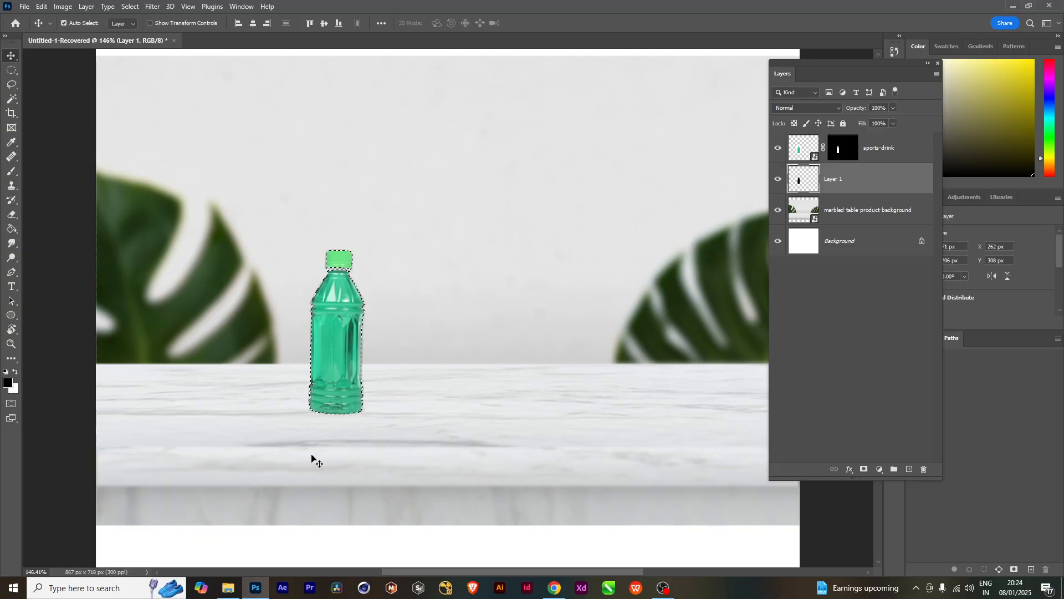
pyautogui.hotkey('ctrl', 'd')
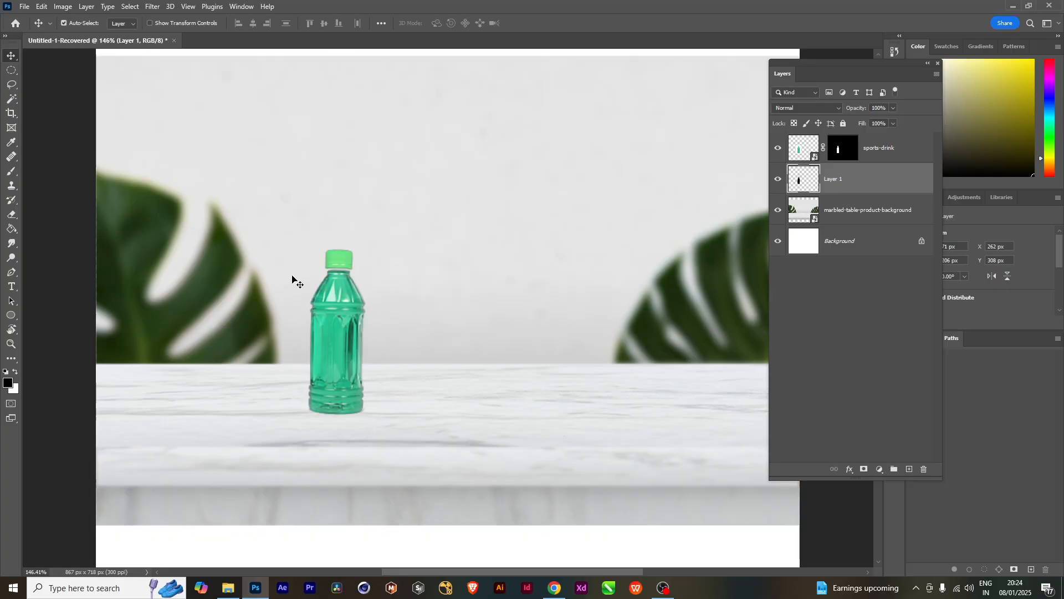
# Step: Hide the sports-drink layer to check the black bottle silhouette beneath, and show the layer again
pyautogui.click(778, 147)
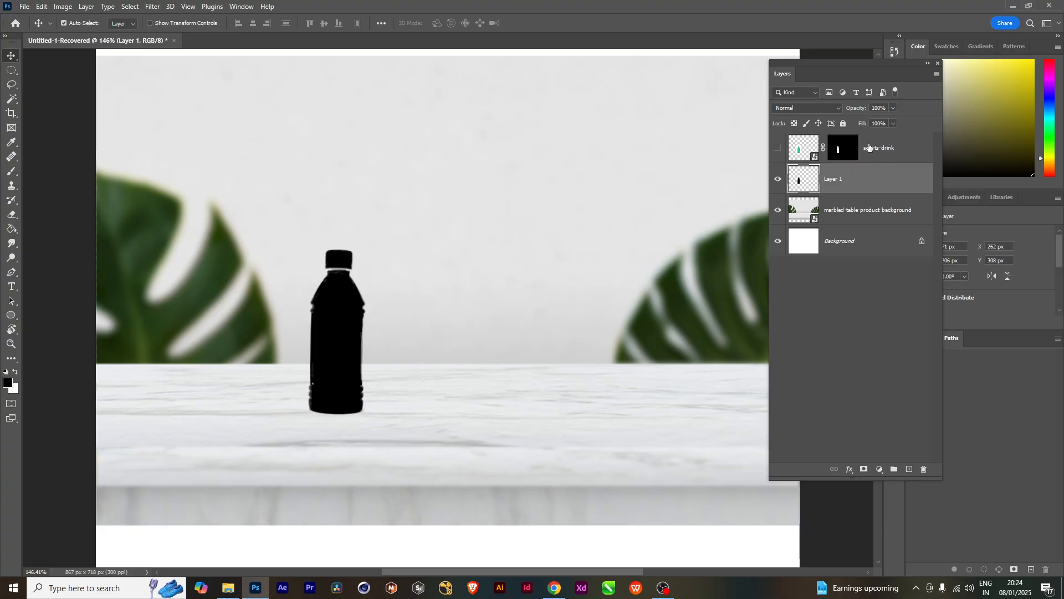
pyautogui.click(795, 149)
pyautogui.click(777, 148)
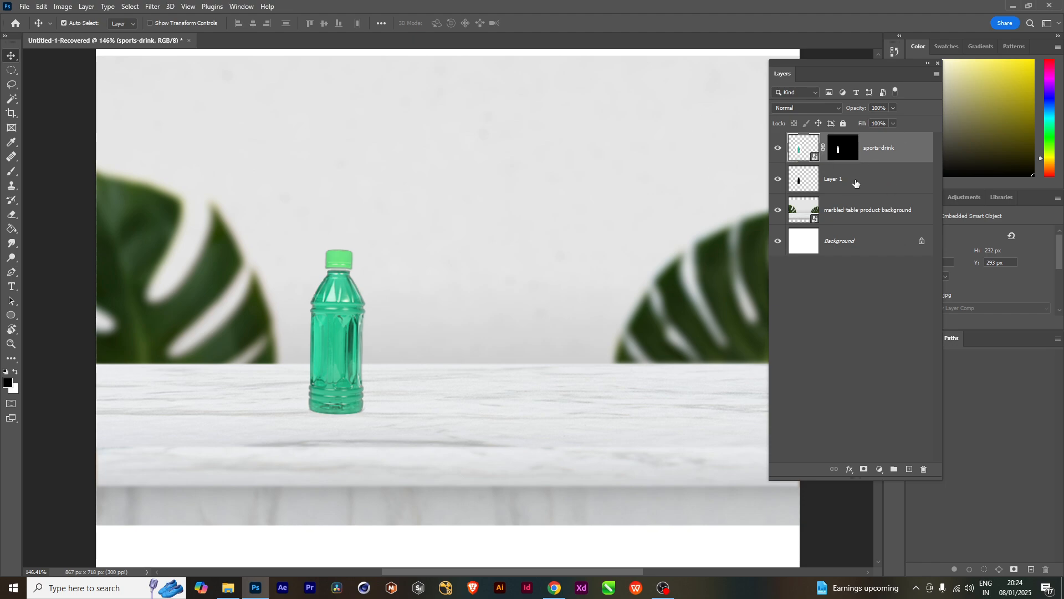
# Step: Distort the black bottle silhouette on Layer 1 into a flattened cast shadow stretching from the bottle's base back across the marble table
pyautogui.click(805, 180)
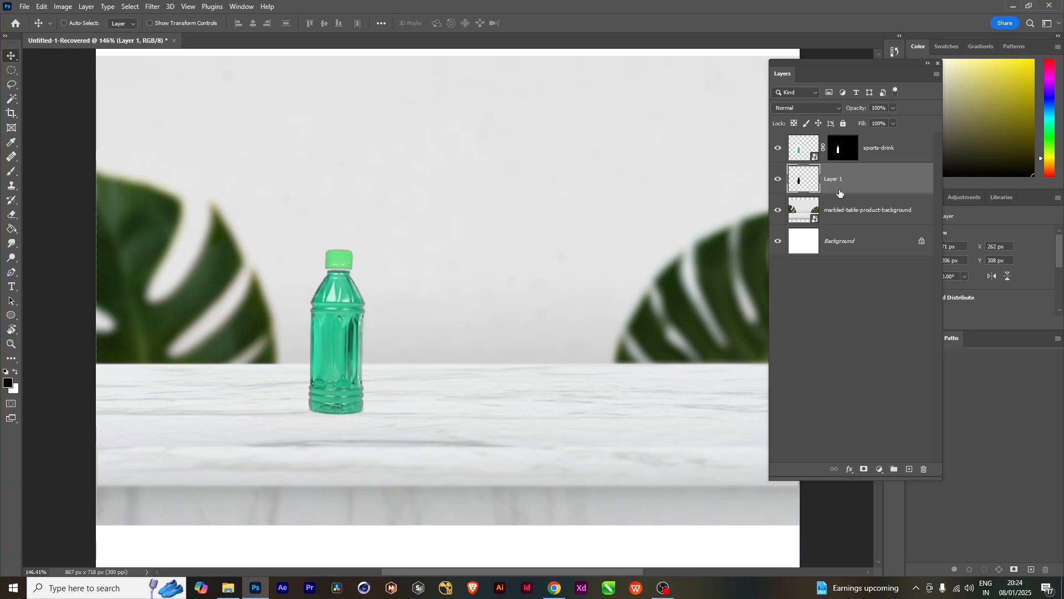
pyautogui.hotkey('ctrl', 't')
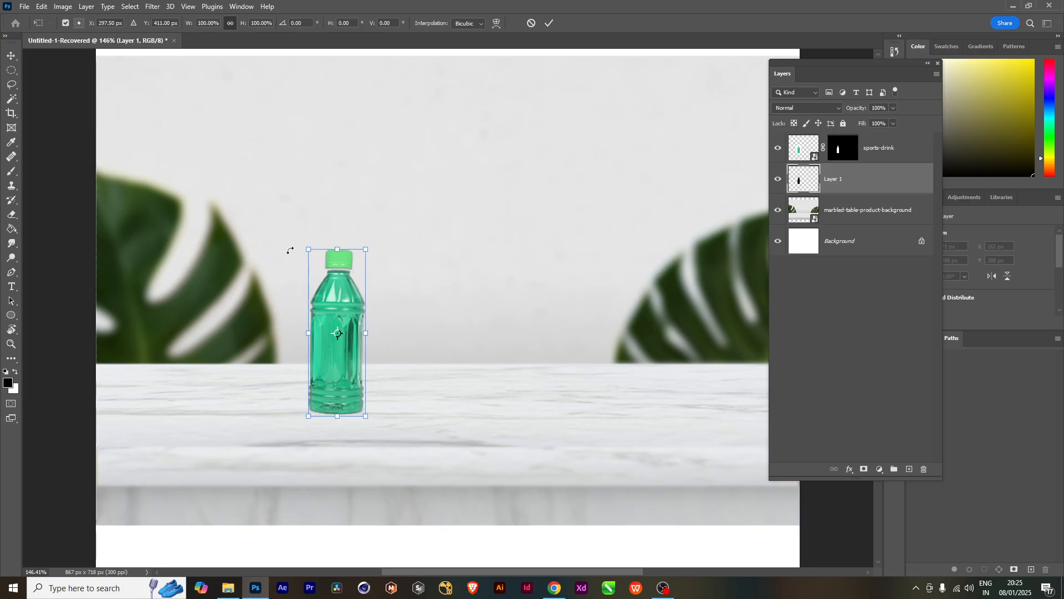
pyautogui.rightClick(333, 276)
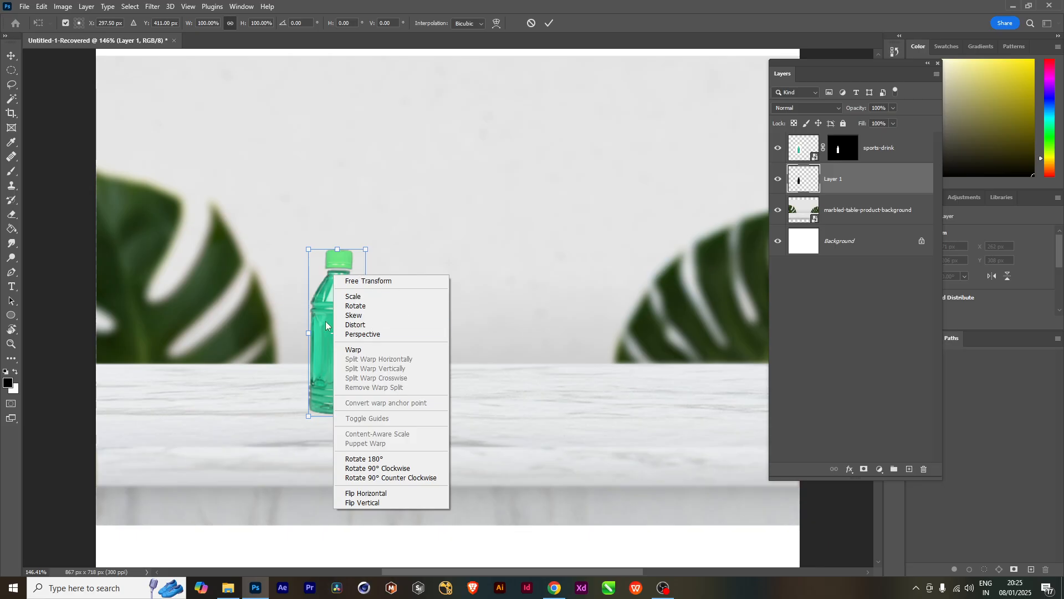
pyautogui.click(368, 325)
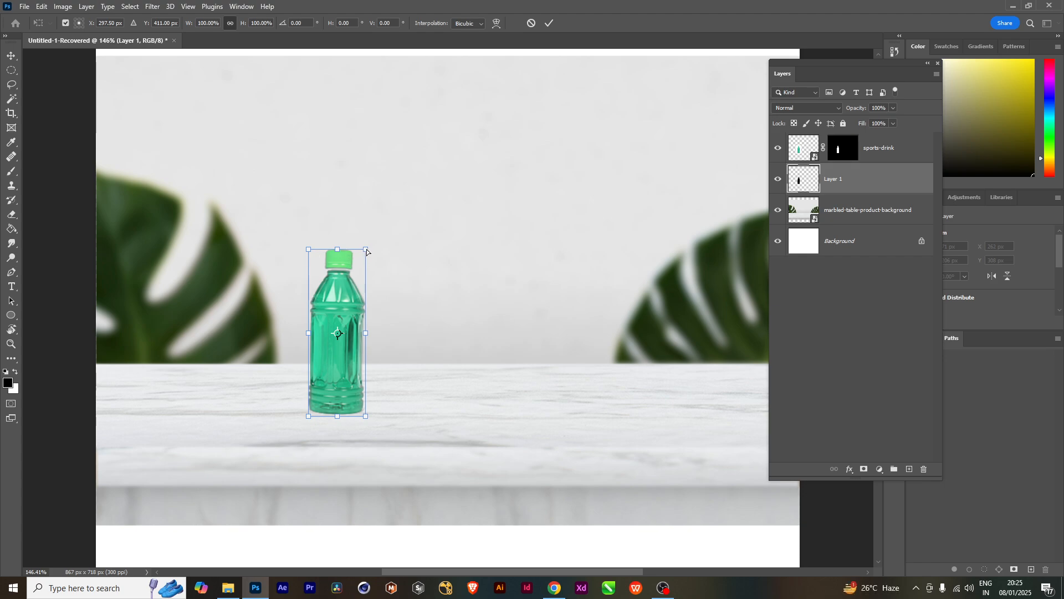
pyautogui.moveTo(365, 249); pyautogui.dragTo(554, 365)
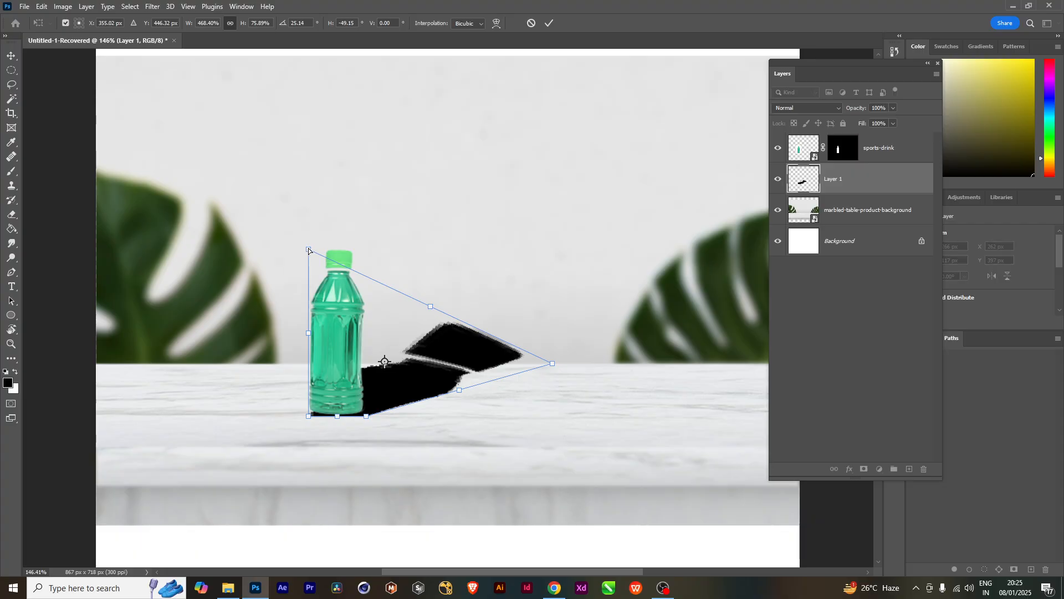
pyautogui.moveTo(309, 250); pyautogui.dragTo(466, 359)
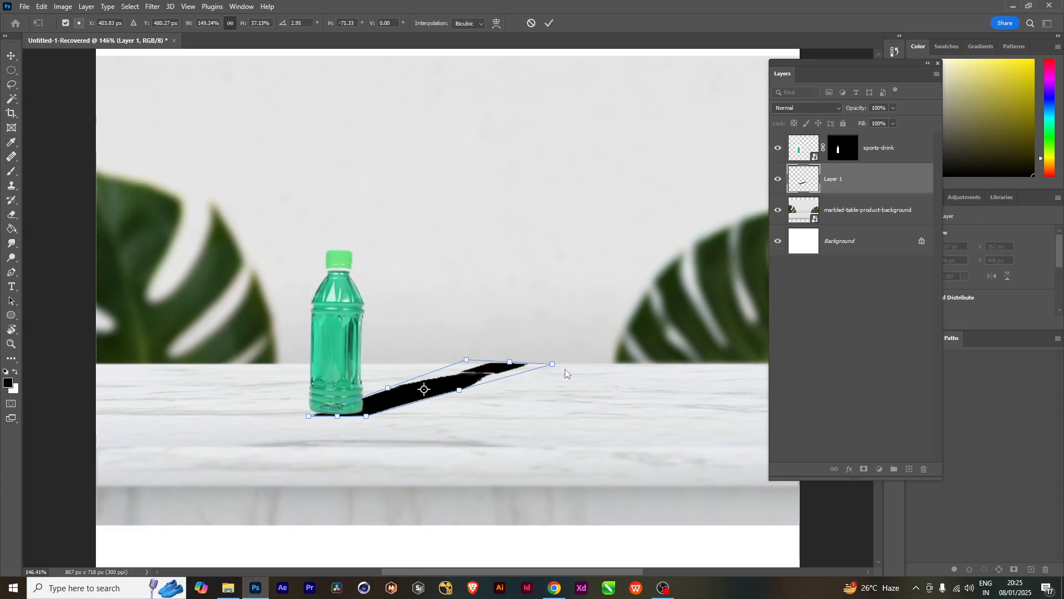
pyautogui.moveTo(553, 365); pyautogui.dragTo(535, 384)
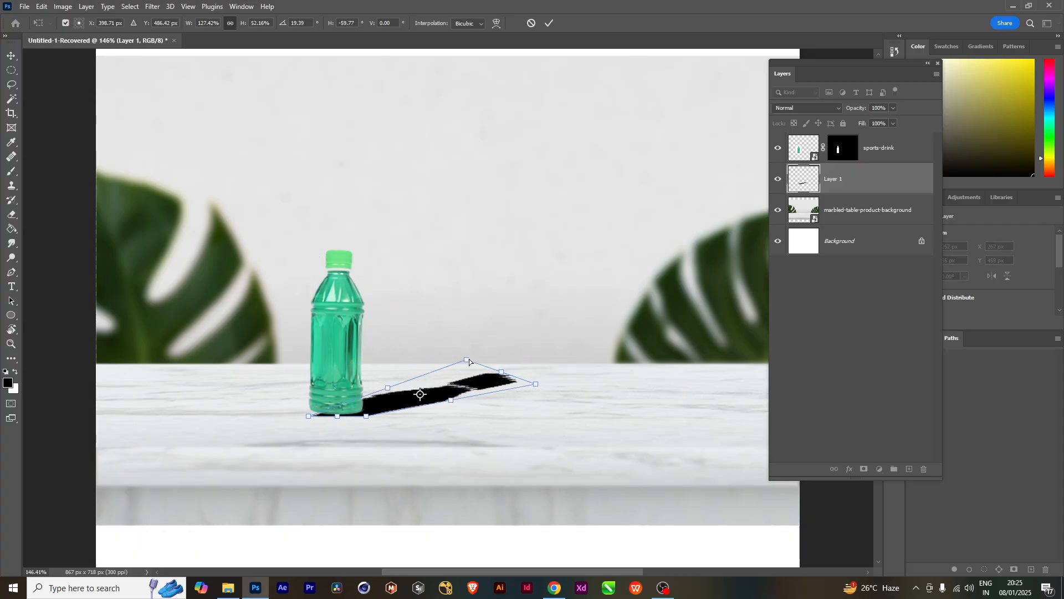
pyautogui.moveTo(469, 361); pyautogui.dragTo(483, 361)
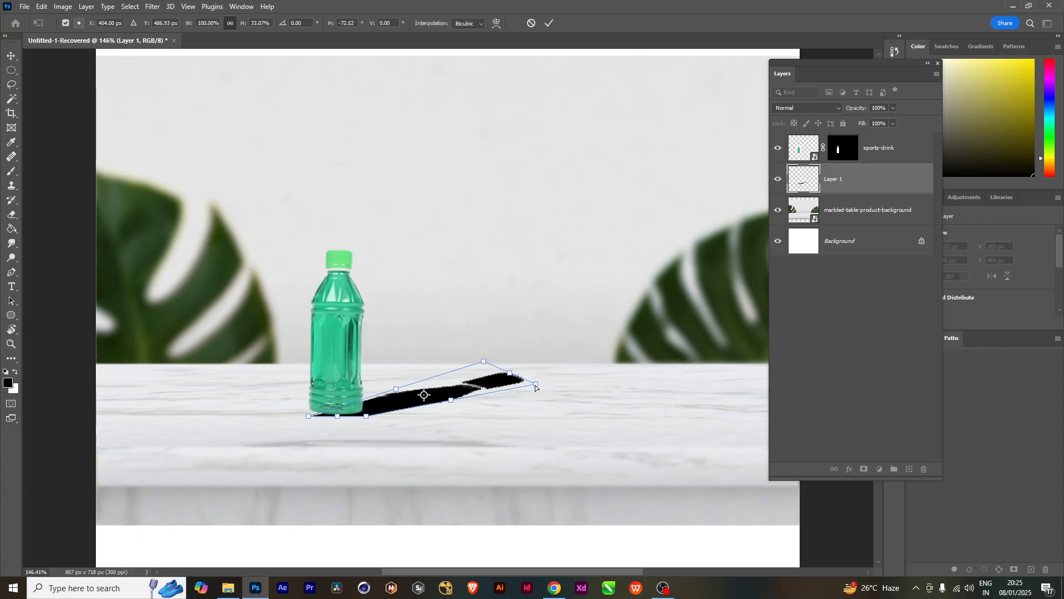
pyautogui.moveTo(535, 387); pyautogui.dragTo(499, 370)
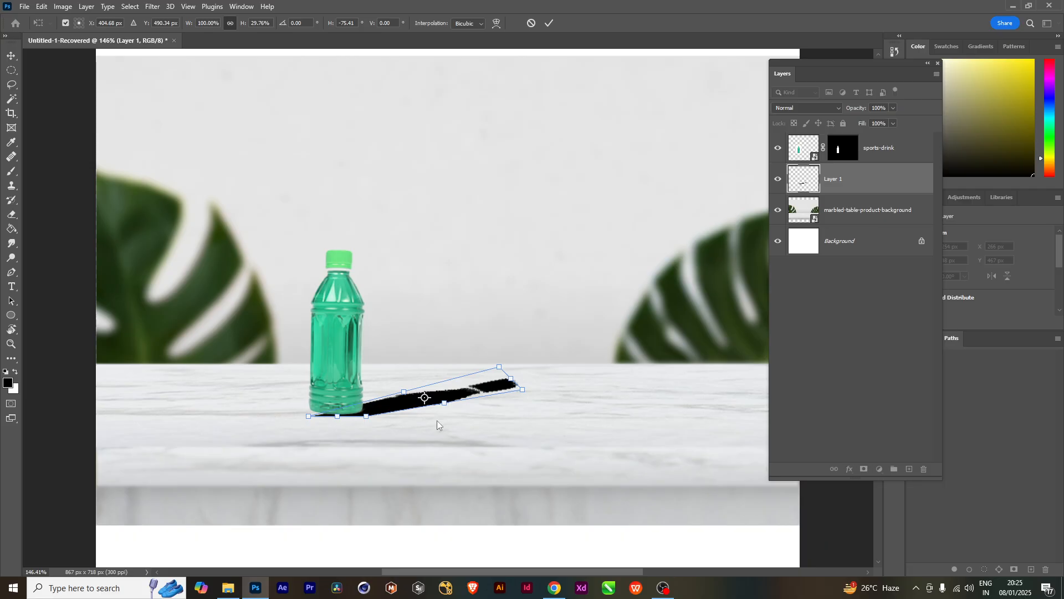
pyautogui.press('Return')
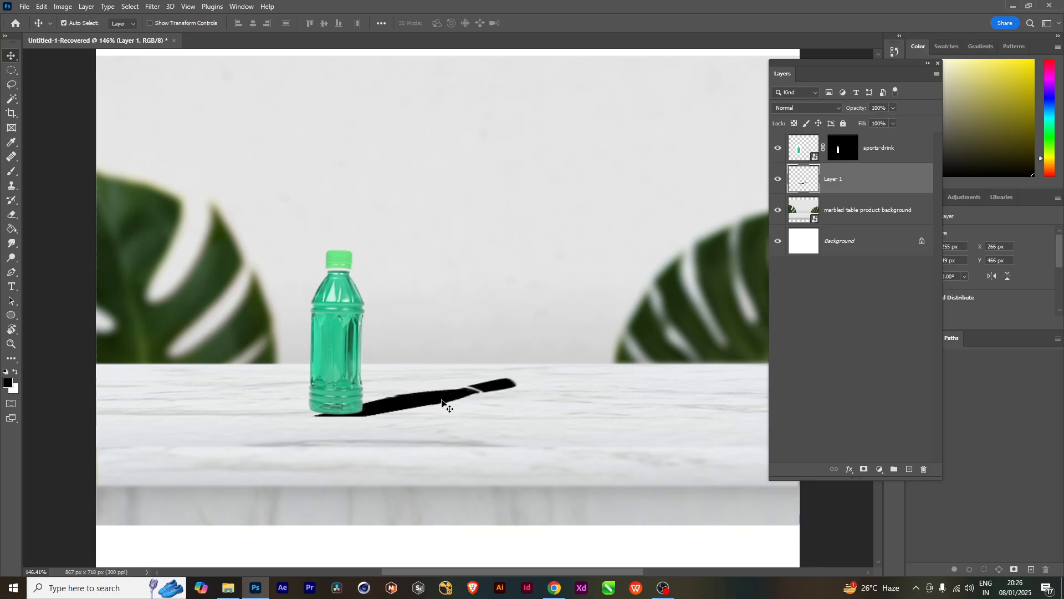
# Step: Reduce the opacity of the shadow on Layer 1 to 20%
pyautogui.click(893, 107)
pyautogui.moveTo(895, 125); pyautogui.dragTo(892, 124)
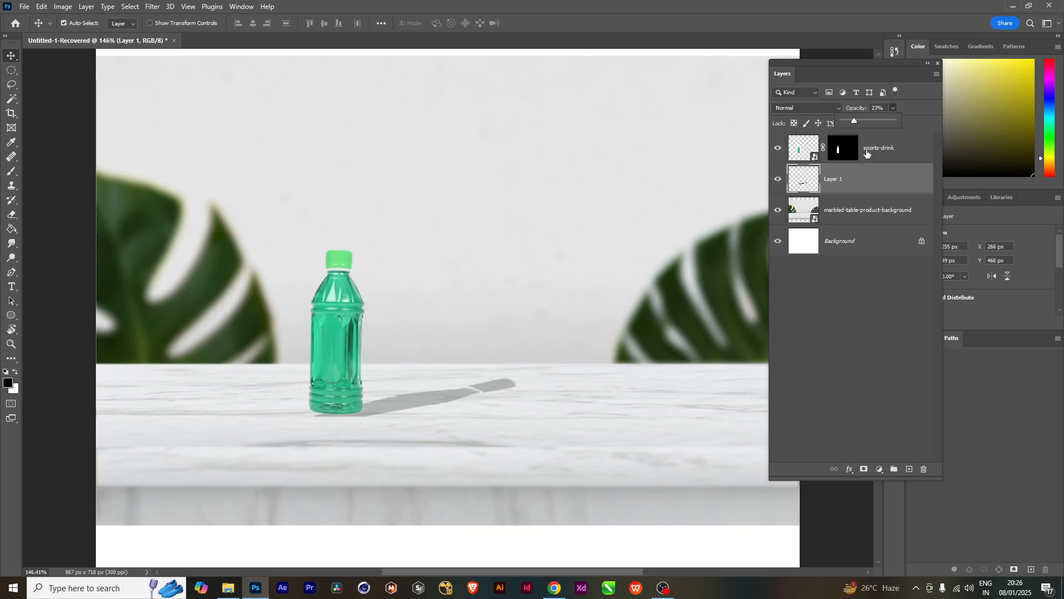
pyautogui.moveTo(874, 124)
pyautogui.mouseDown()
pyautogui.moveTo(882, 124)
pyautogui.moveTo(852, 123)
pyautogui.mouseUp()
pyautogui.click(892, 284)
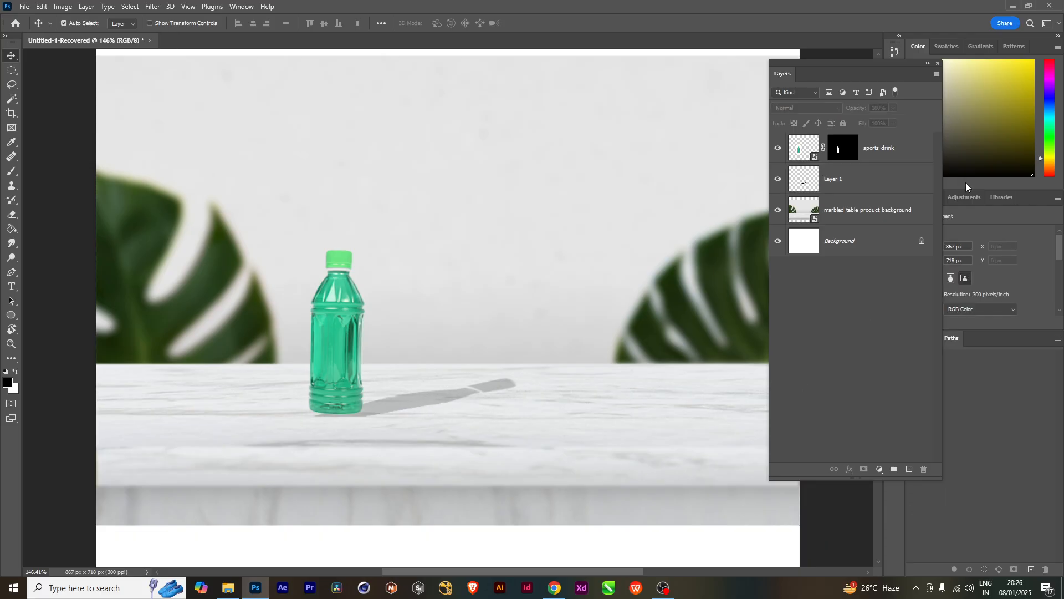
# Step: Nudge the shadow on Layer 1 up 6 px and left 5 px so it sits tight against the bottle's base
pyautogui.click(880, 182)
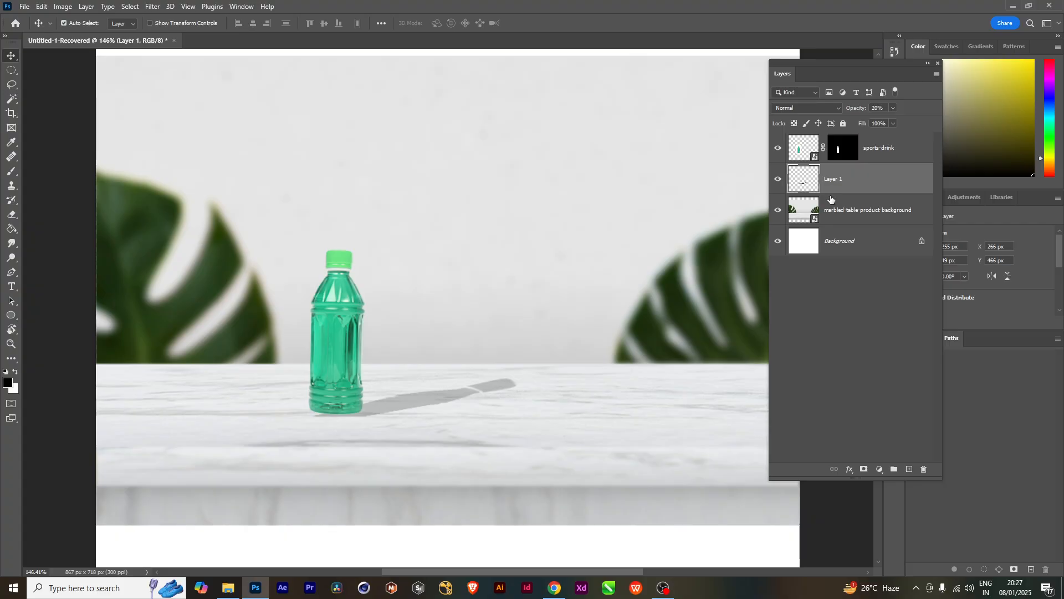
pyautogui.press('Up')
pyautogui.press('Up')
pyautogui.press('Up')
pyautogui.press('Up')
pyautogui.press('Up')
pyautogui.press('Up')
pyautogui.press('Left')
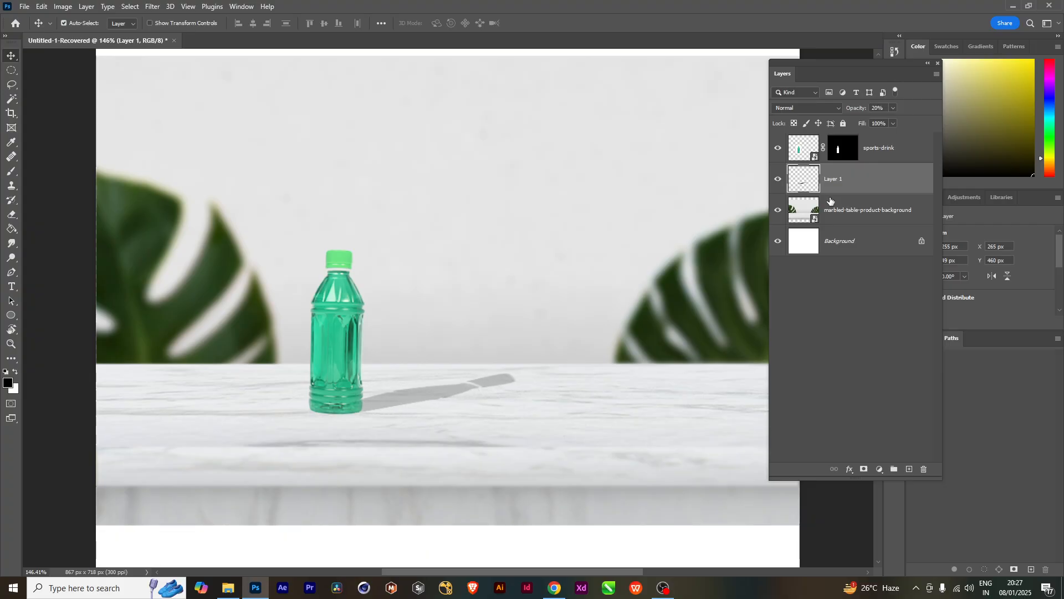
pyautogui.press('Up')
pyautogui.press('Up')
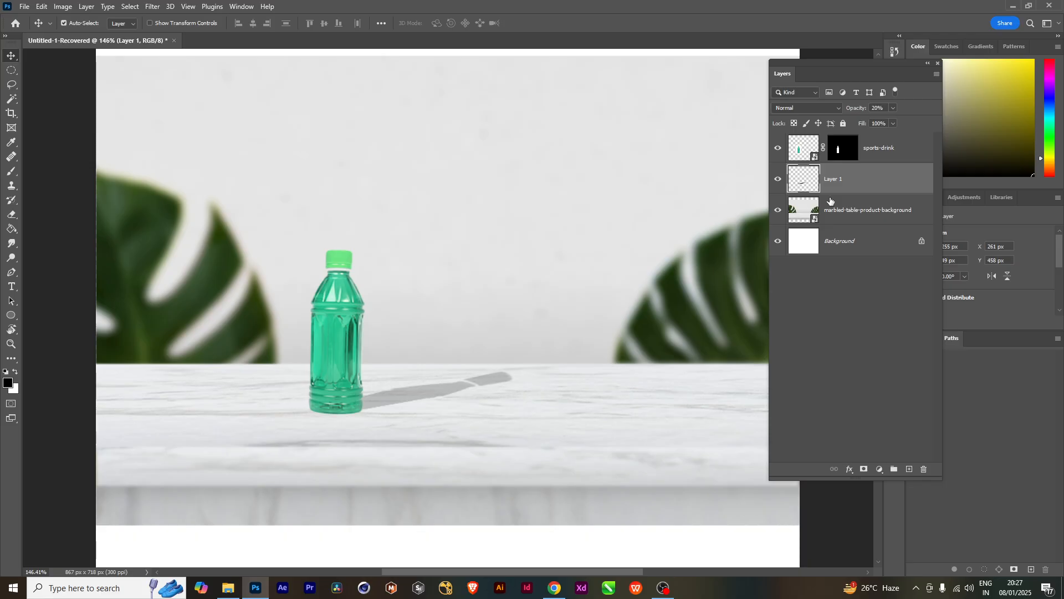
pyautogui.press('Down')
pyautogui.press('Down')
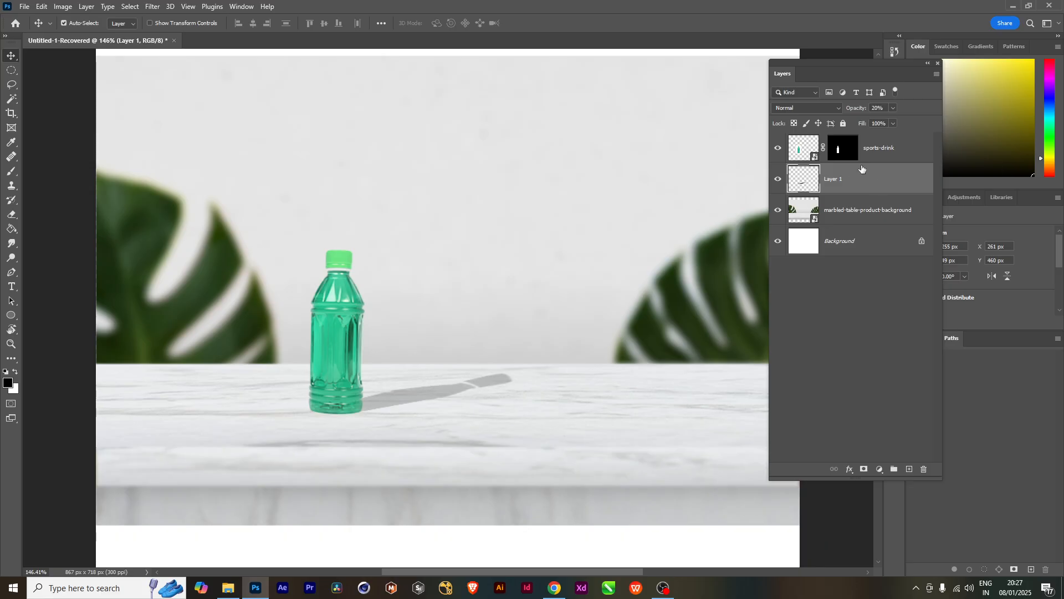
# Step: Soften the shadow on Layer 1 with a Gaussian Blur of a small radius
pyautogui.click(150, 9)
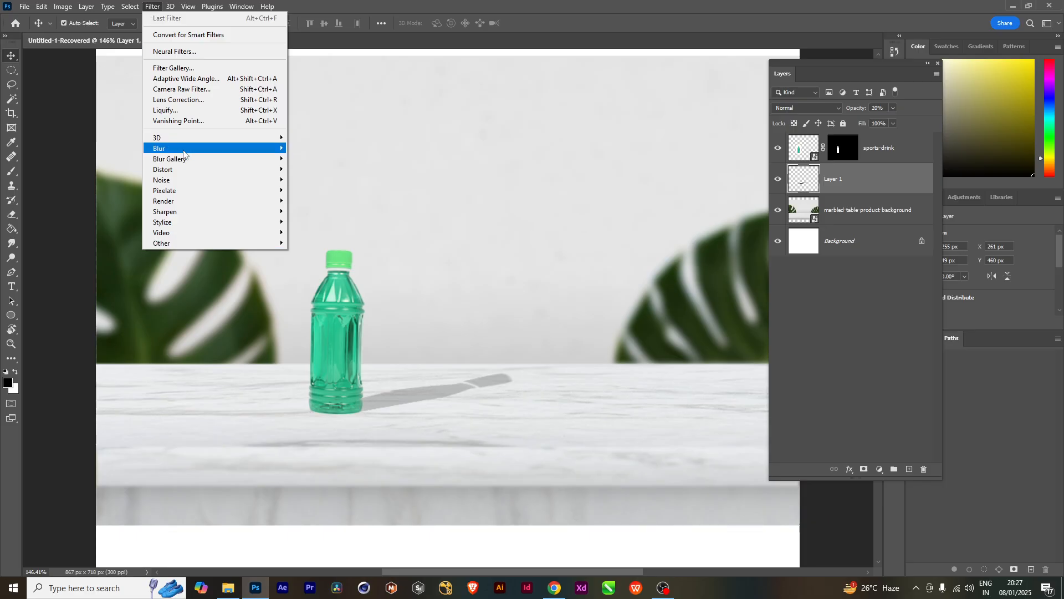
pyautogui.moveTo(178, 150)
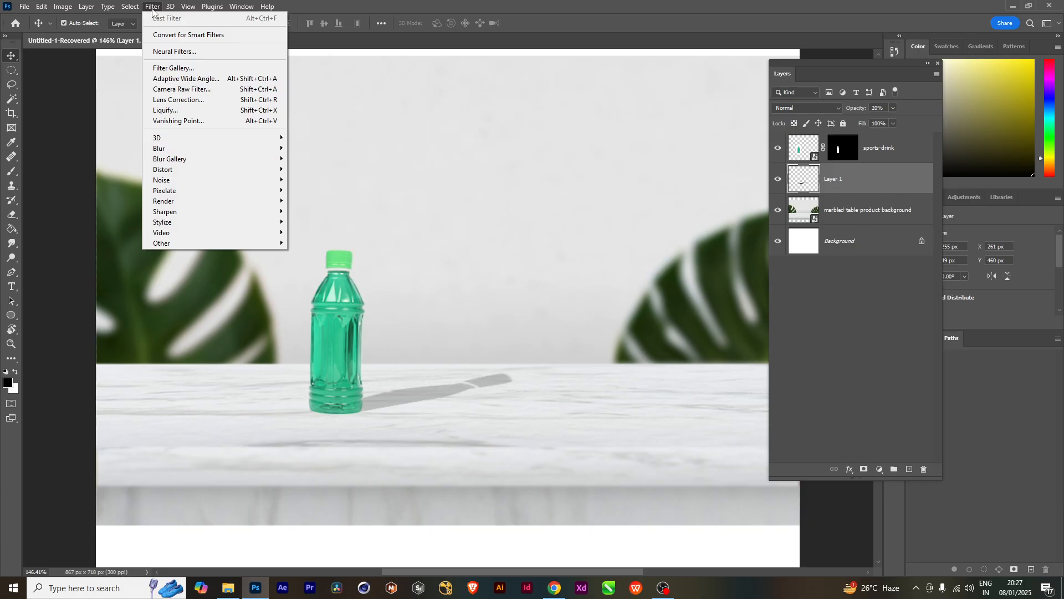
pyautogui.moveTo(137, 8)
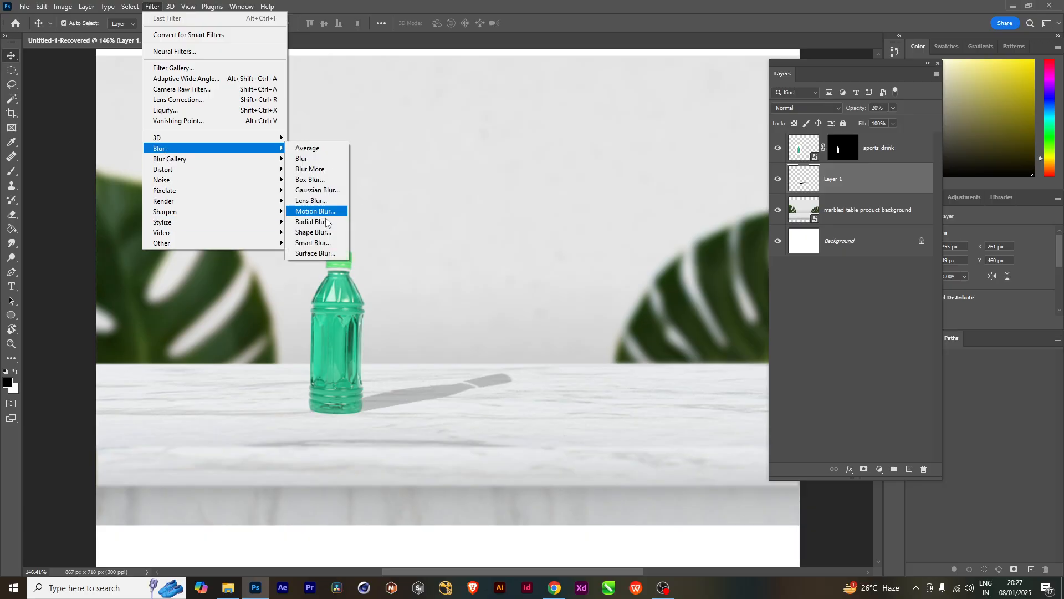
pyautogui.click(319, 190)
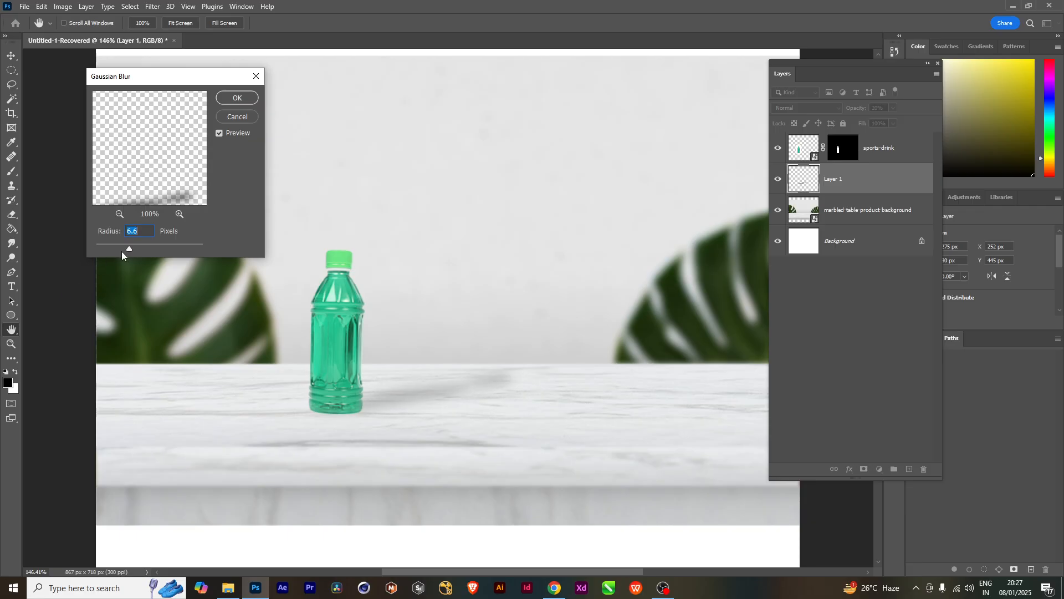
pyautogui.moveTo(129, 246); pyautogui.dragTo(112, 246)
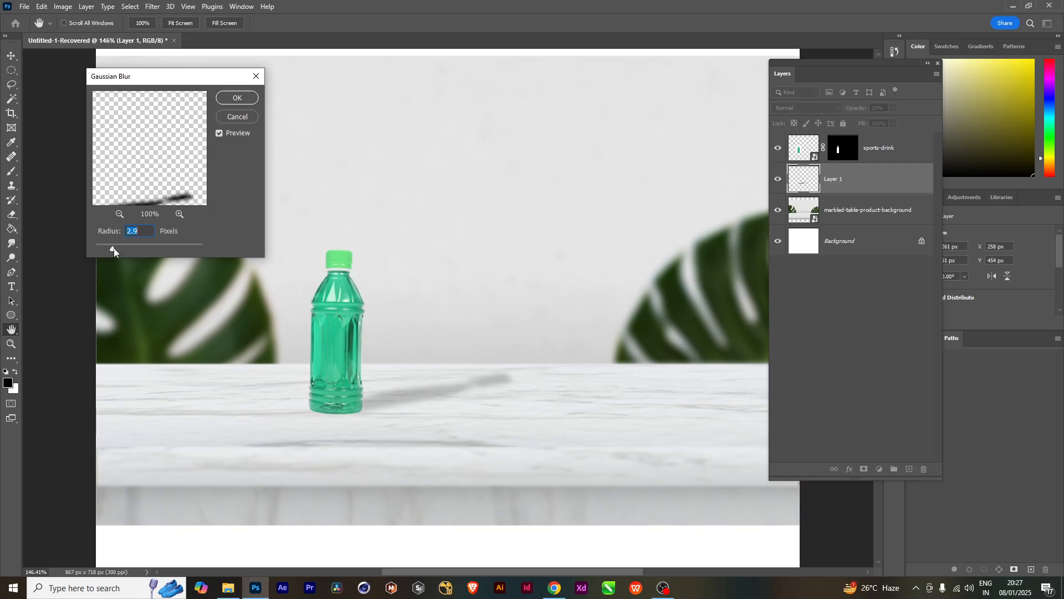
pyautogui.moveTo(112, 251); pyautogui.dragTo(116, 249)
pyautogui.click(227, 98)
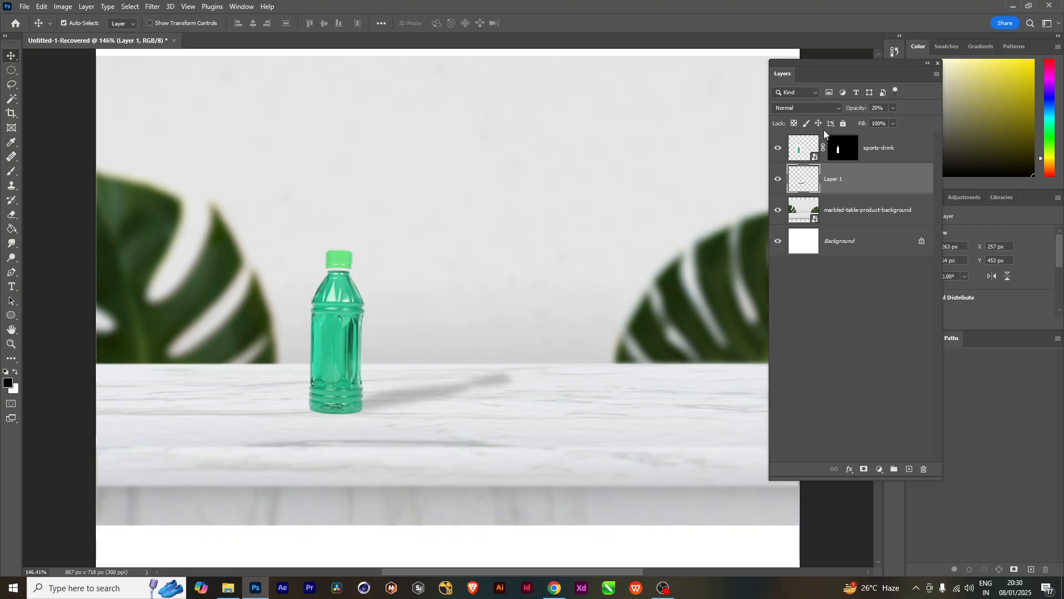
# Step: Delete the sports-drink layer and the shadow on Layer 1, keeping only the marble table image and the background
pyautogui.click(874, 155)
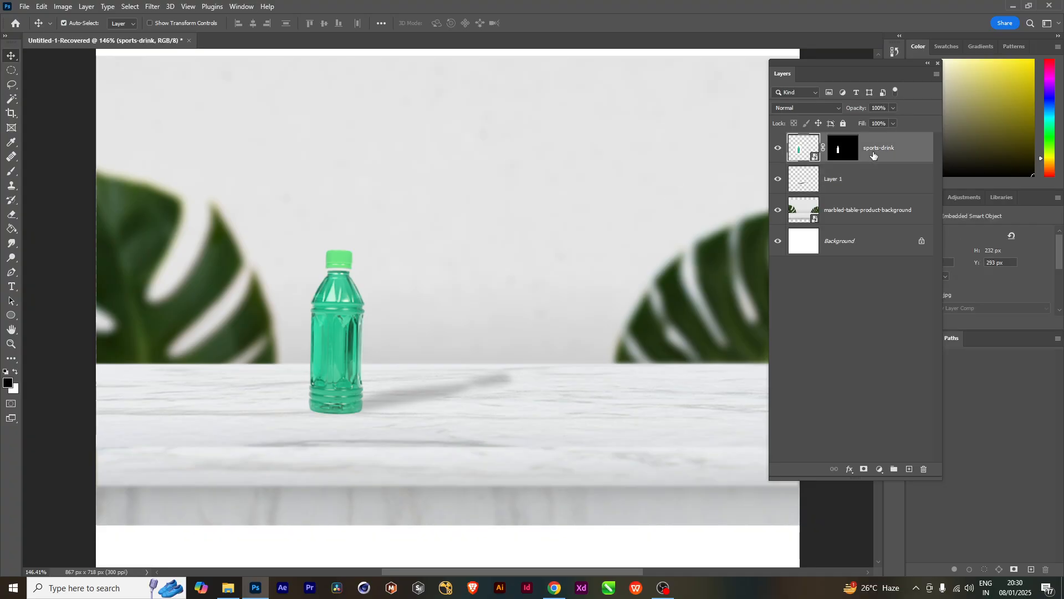
pyautogui.press('Delete')
pyautogui.press('Delete')
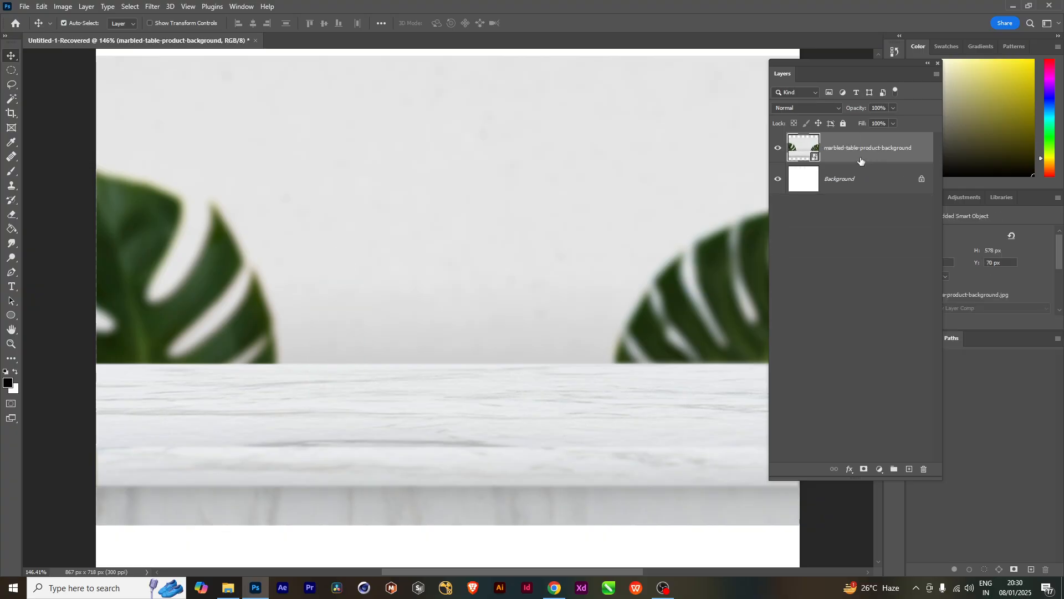
# Step: Place sports-drink.jpg from the CLASS folder in File Explorer into the Photoshop document above the marble table image
pyautogui.click(228, 588)
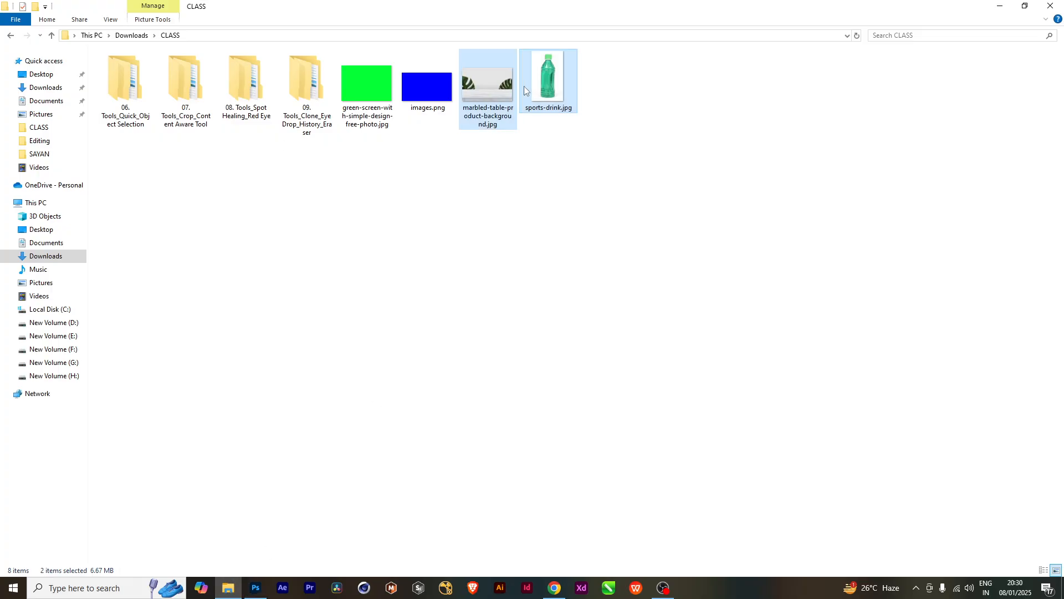
pyautogui.click(557, 91)
pyautogui.moveTo(551, 89); pyautogui.dragTo(416, 334)
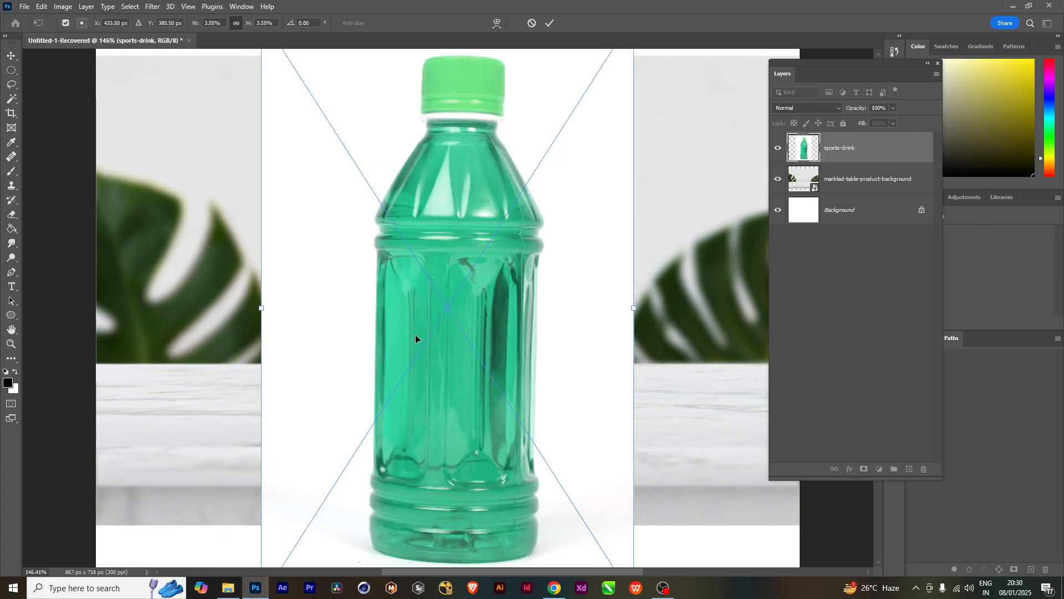
pyautogui.press('Return')
# Step: Scale the sports-drink image down to 1.19% and position it so the bottle stands on the marble table
pyautogui.scroll(-2, 444, 306)
pyautogui.scroll(1, 444, 306)
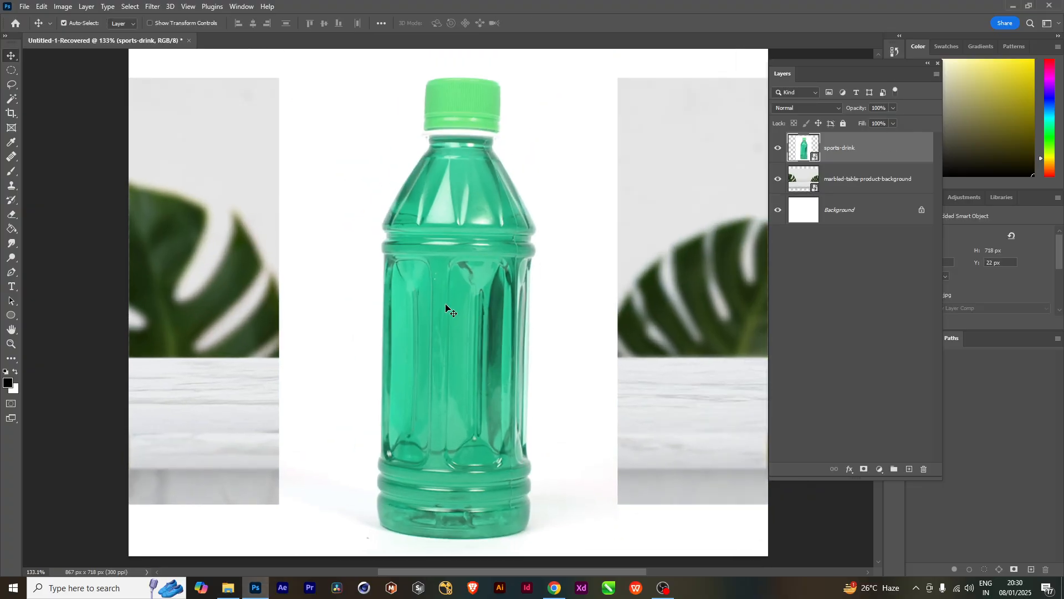
pyautogui.hotkey('ctrl', 't')
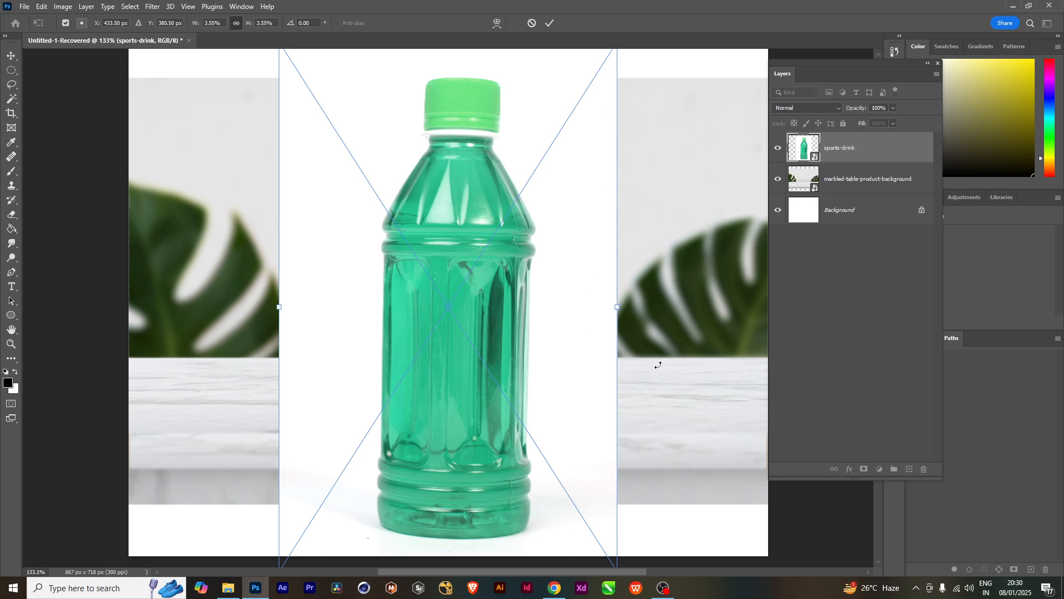
pyautogui.press('Return')
pyautogui.scroll(-2, 485, 310)
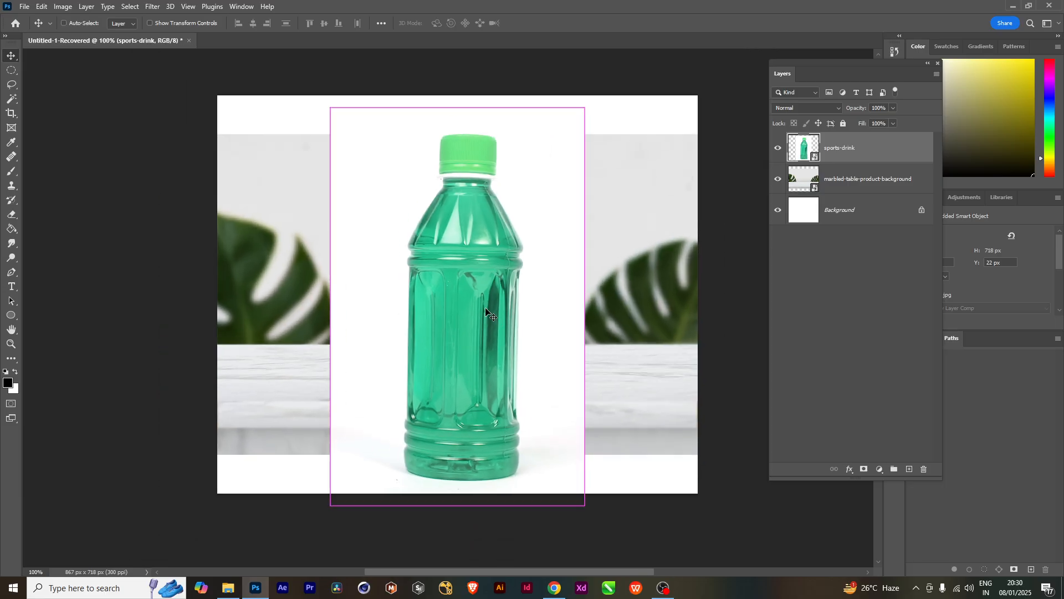
pyautogui.hotkey('ctrl', 't')
pyautogui.moveTo(585, 506); pyautogui.dragTo(405, 373)
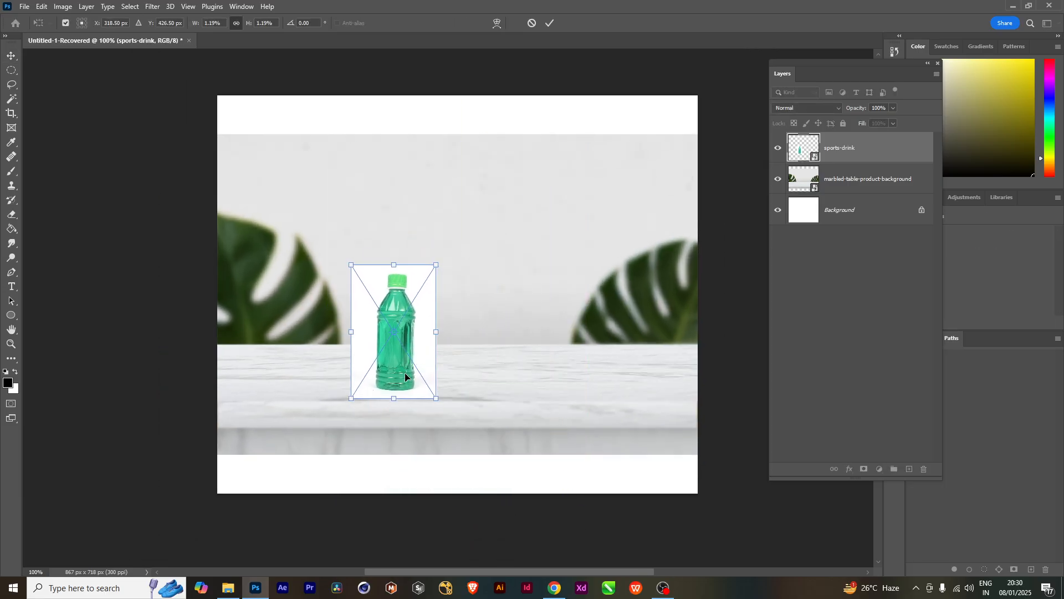
pyautogui.press('Return')
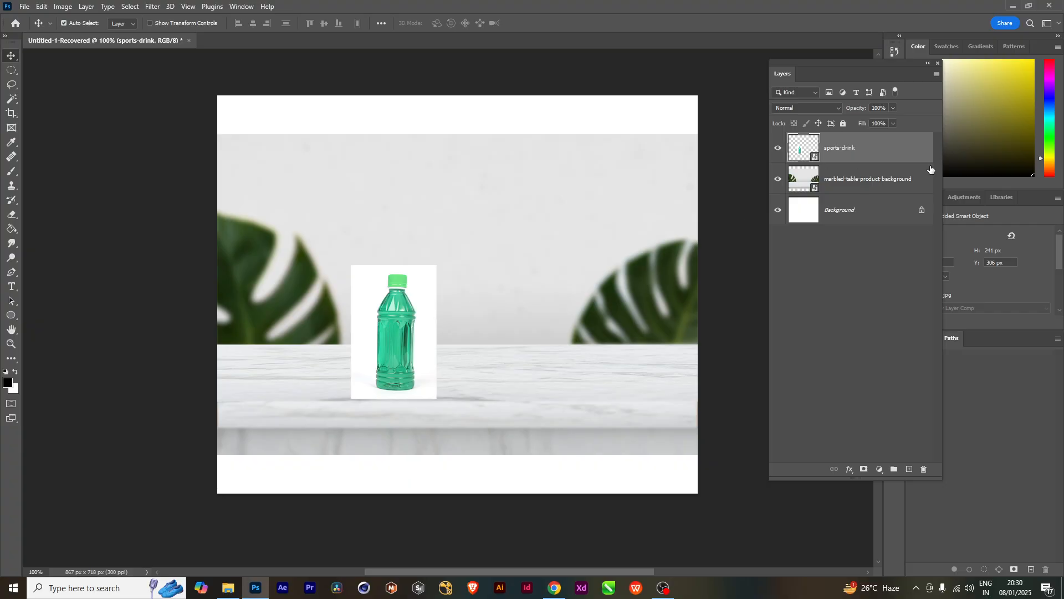
# Step: Rasterize the sports-drink layer and delete the white area around the bottle using a Magic Wand selection
pyautogui.rightClick(887, 157)
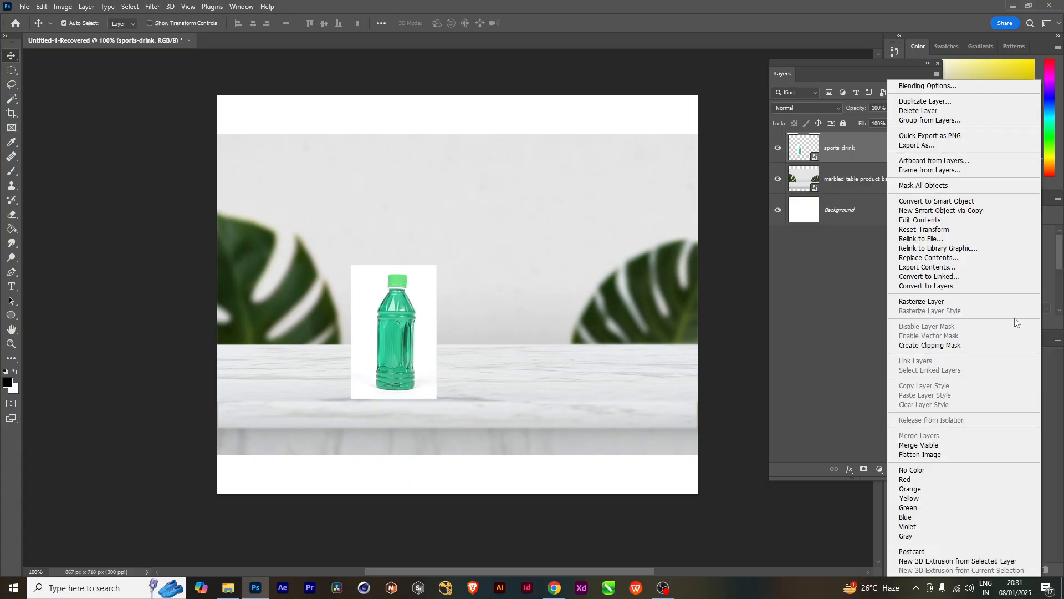
pyautogui.click(929, 301)
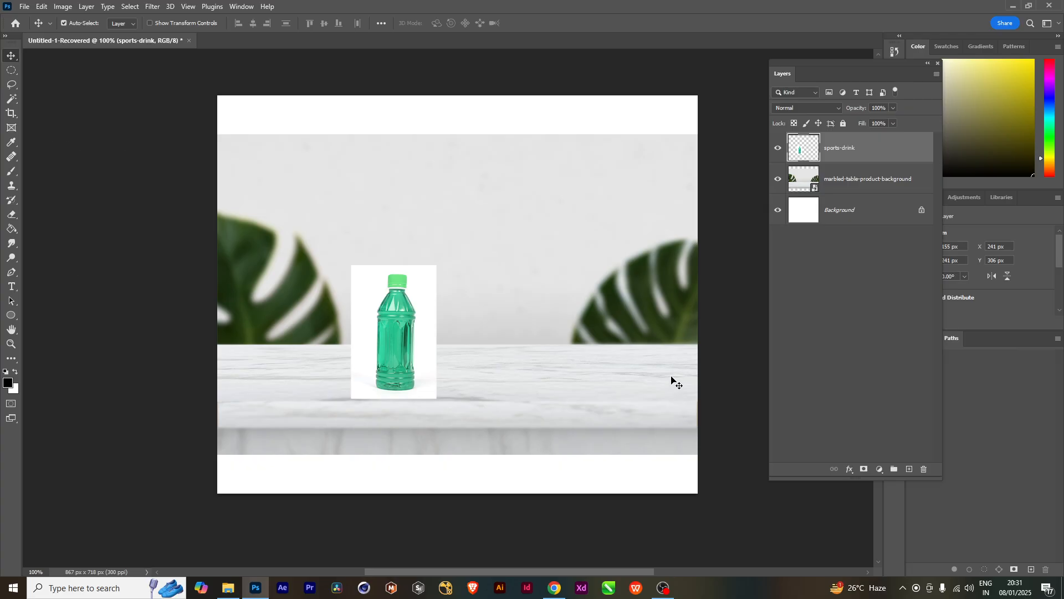
pyautogui.press('w')
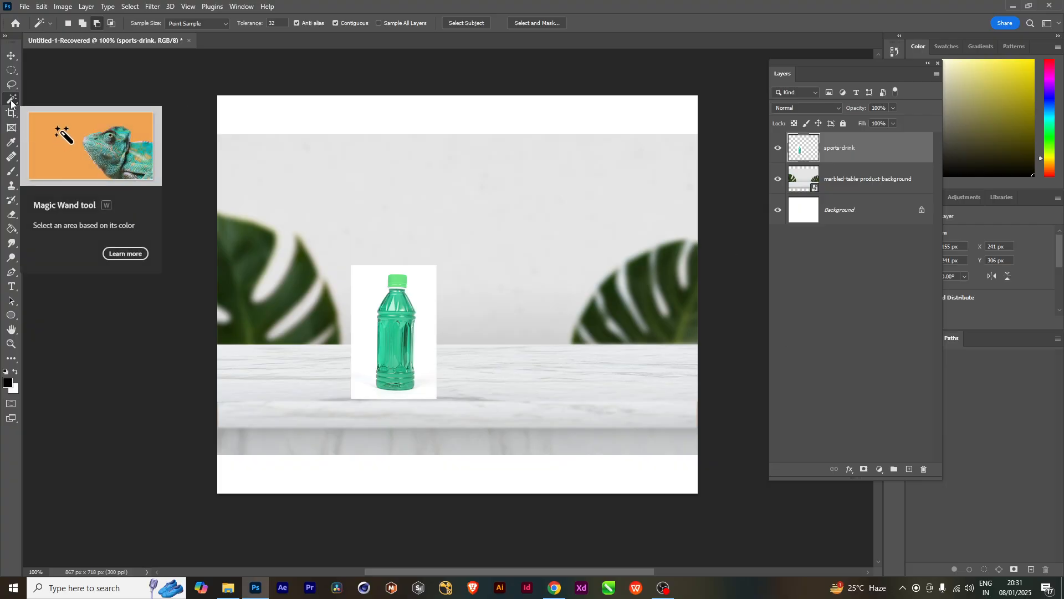
pyautogui.click(370, 293)
pyautogui.press('Delete')
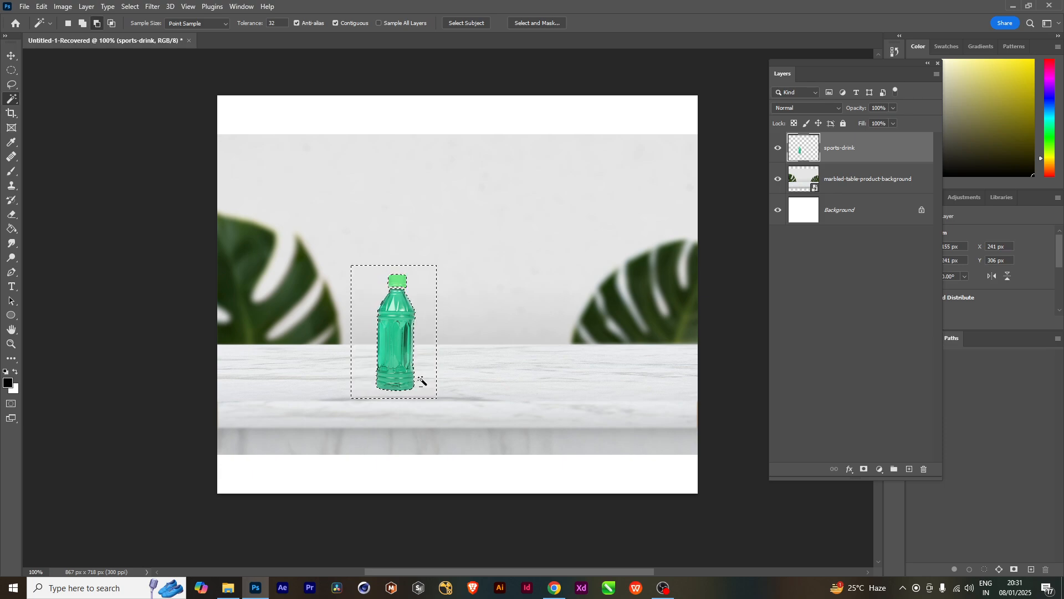
# Step: Clear the selection around the bottle and add a new empty layer directly beneath the sports-drink layer
pyautogui.hotkey('ctrl', 'd')
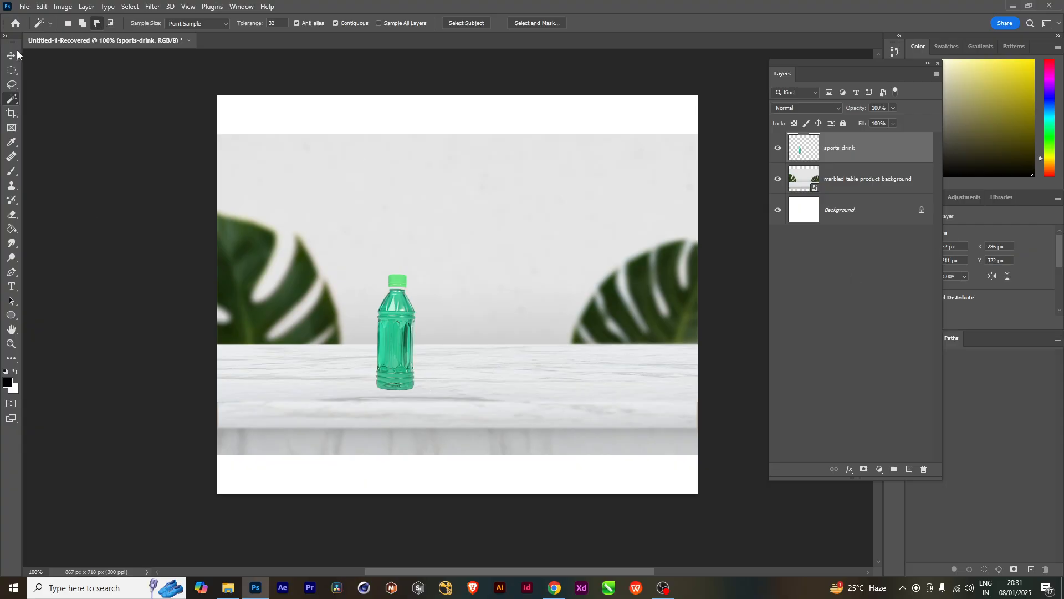
pyautogui.press('v')
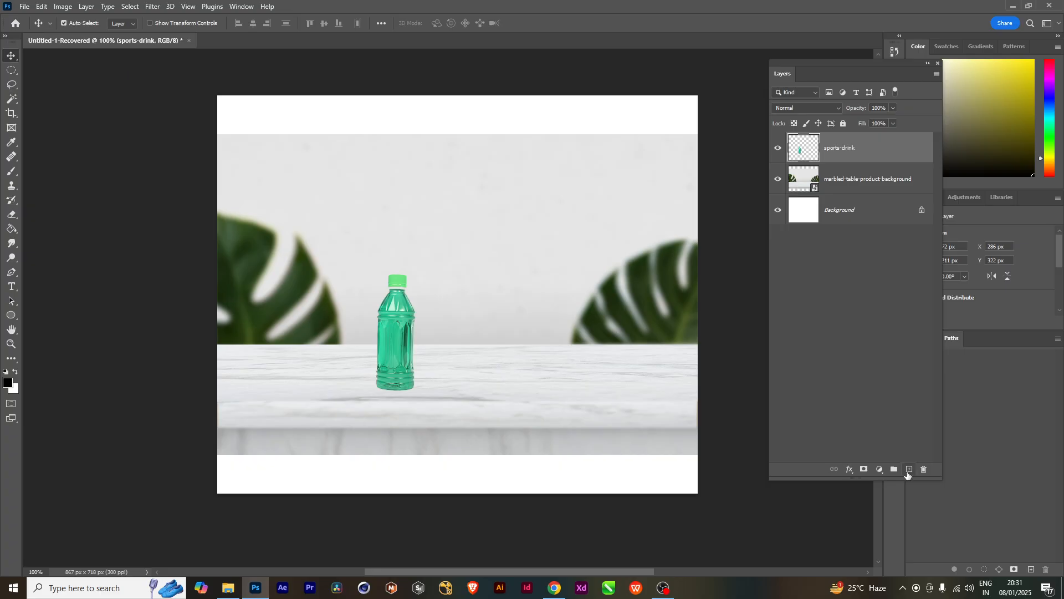
pyautogui.keyDown('alt'); pyautogui.click(909, 470); pyautogui.keyUp('alt')
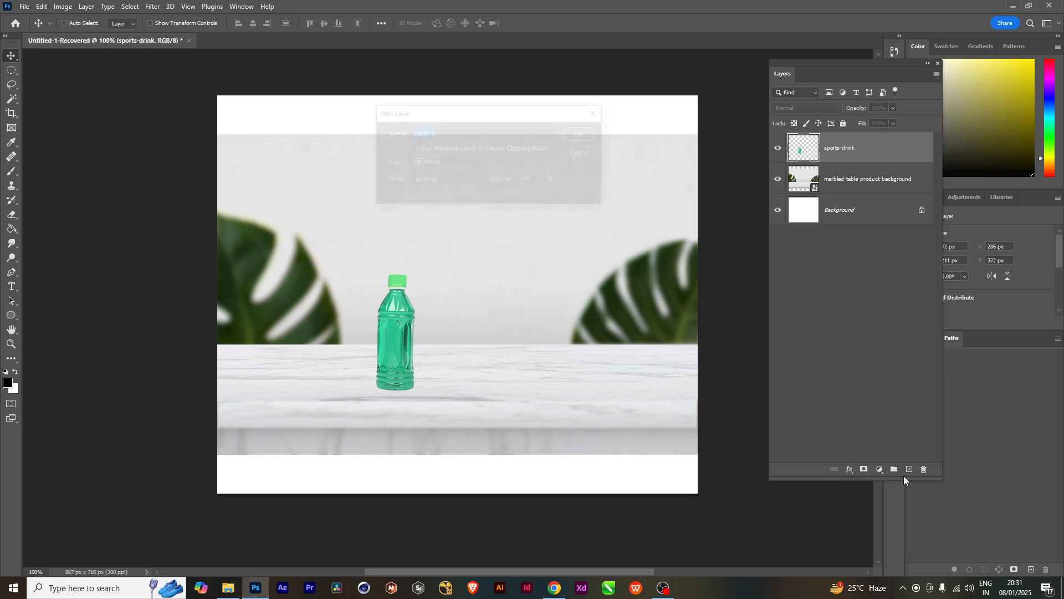
pyautogui.click(581, 135)
pyautogui.moveTo(860, 149); pyautogui.dragTo(857, 201)
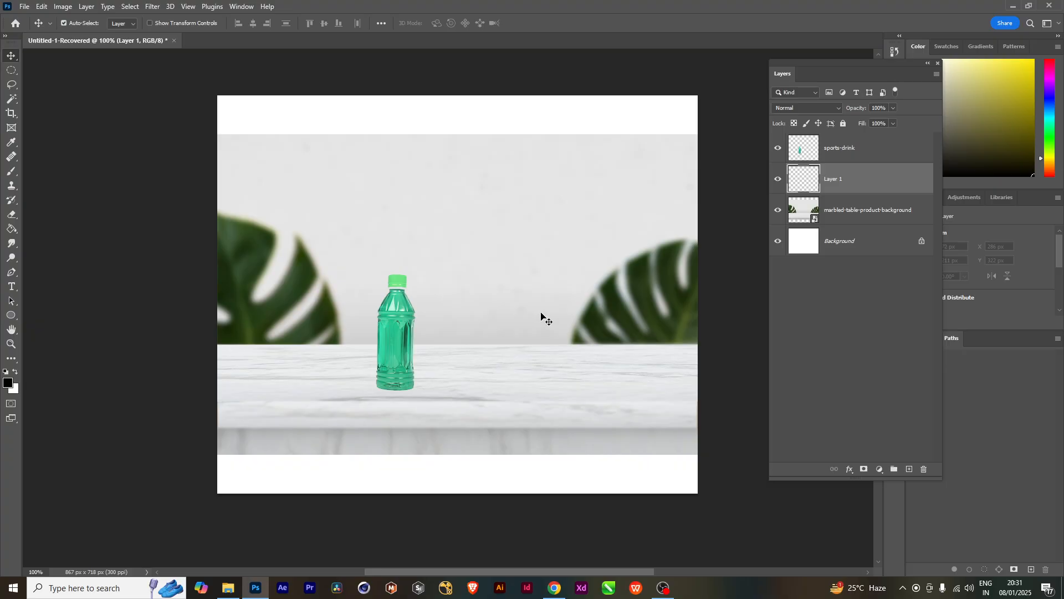
# Step: Load the bottle's outline as a selection, fill it with black on Layer 1, and deselect
pyautogui.press('ctrl')
pyautogui.click(803, 149)
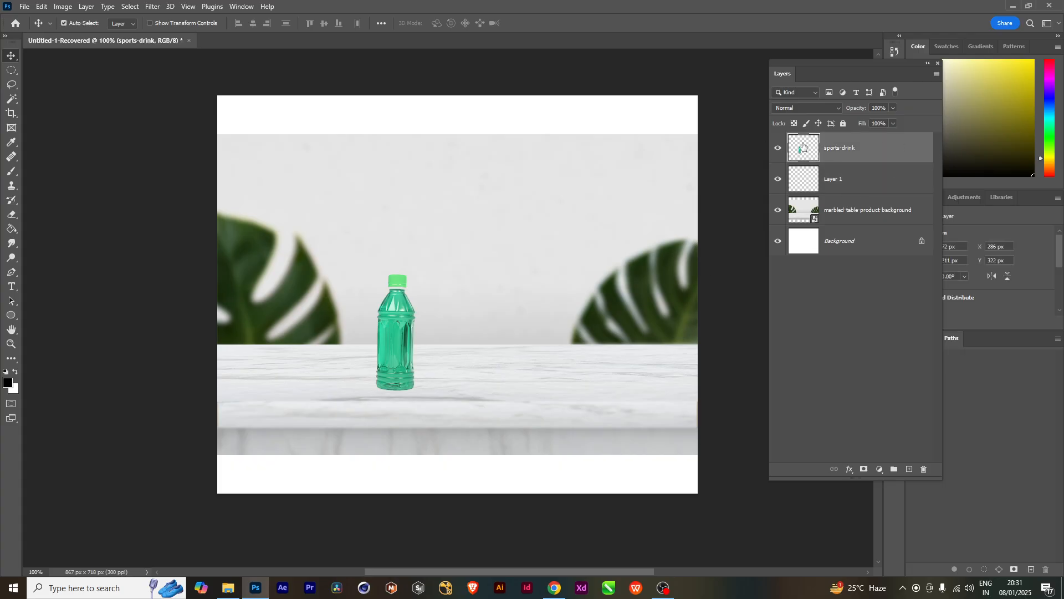
pyautogui.press('ctrl')
pyautogui.keyDown('ctrl'); pyautogui.click(807, 149); pyautogui.keyUp('ctrl')
pyautogui.click(856, 181)
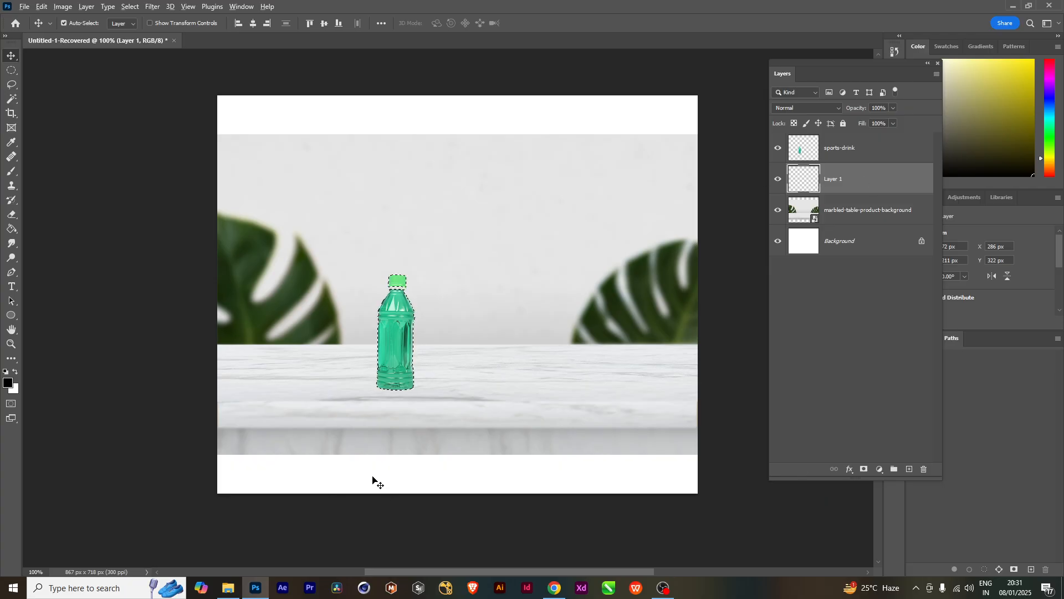
pyautogui.hotkey('alt', 'BackSpace')
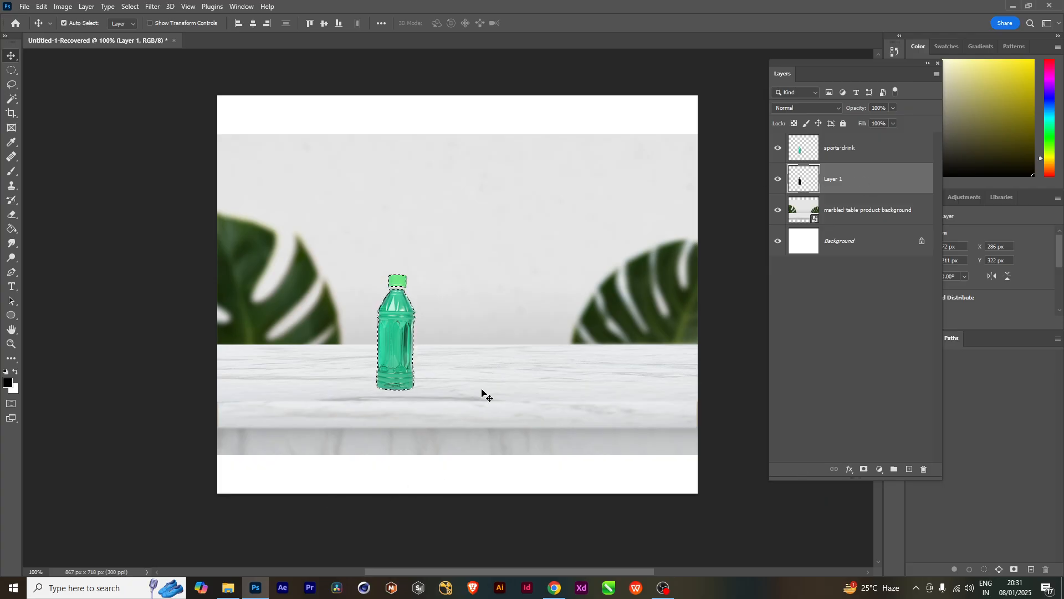
pyautogui.hotkey('ctrl', 'd')
# Step: Distort the black bottle shape on Layer 1 into a slanted shadow lying on the table to the right of the bottle
pyautogui.hotkey('ctrl', 't')
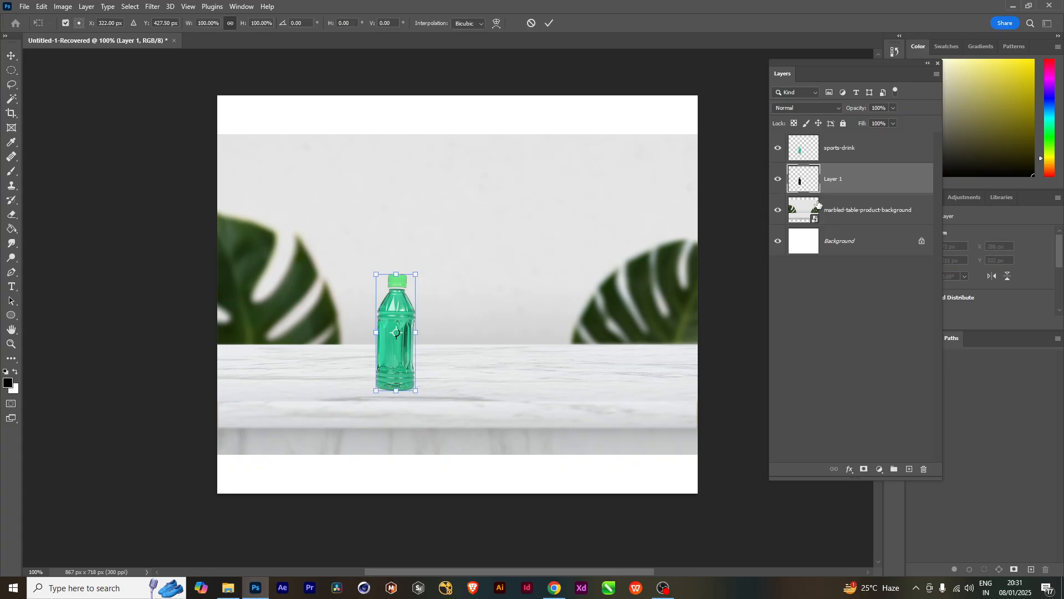
pyautogui.rightClick(394, 296)
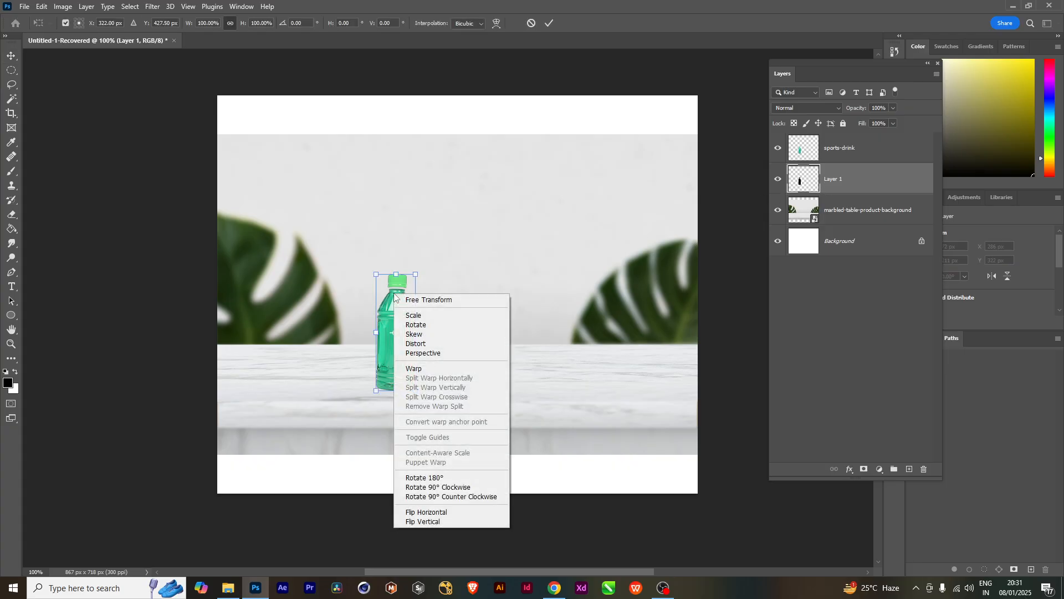
pyautogui.click(427, 343)
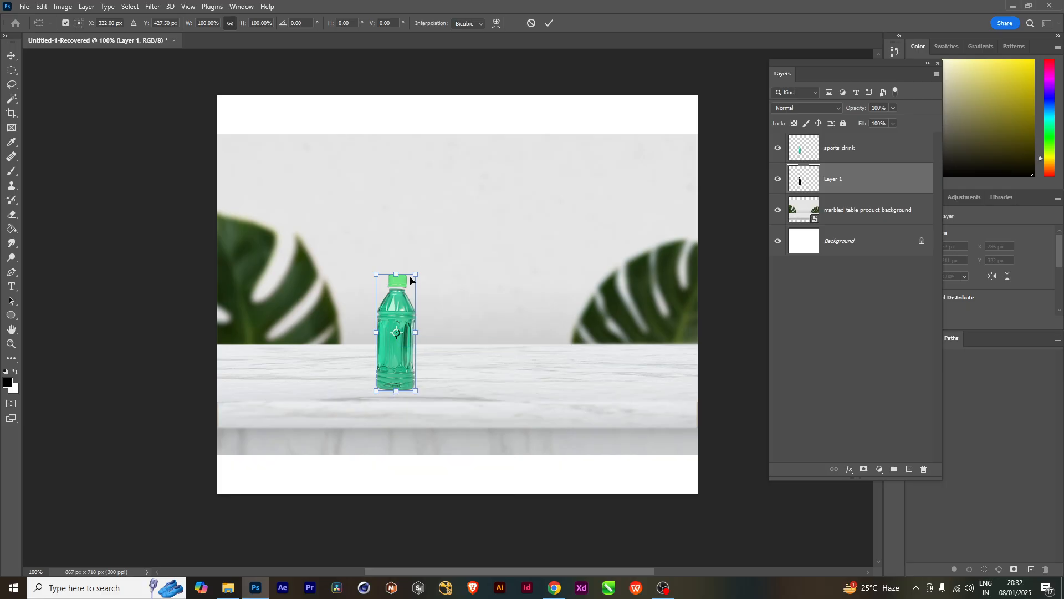
pyautogui.moveTo(414, 275); pyautogui.dragTo(528, 343)
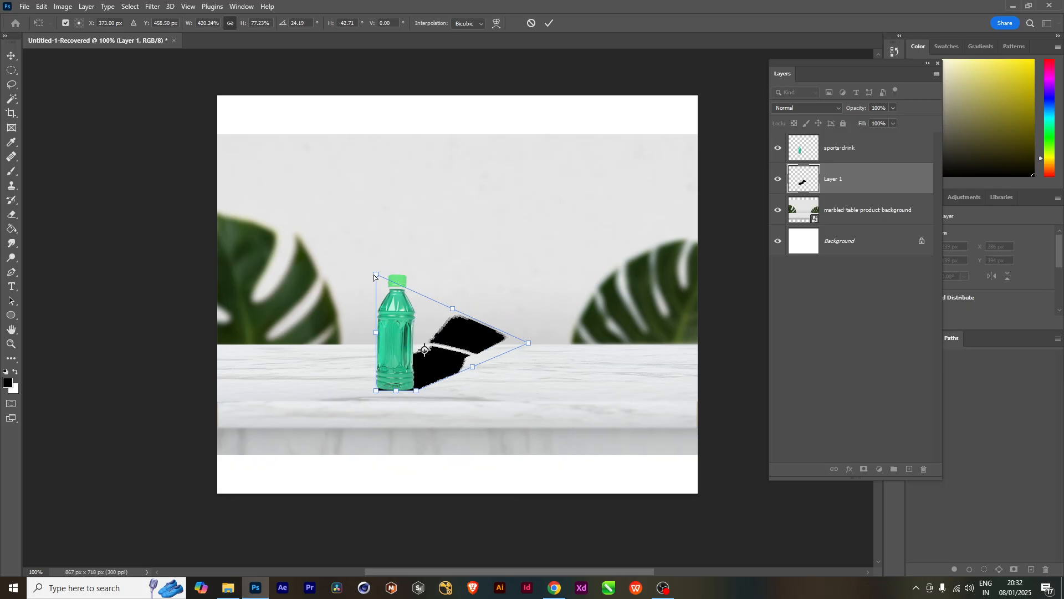
pyautogui.moveTo(373, 275); pyautogui.dragTo(494, 358)
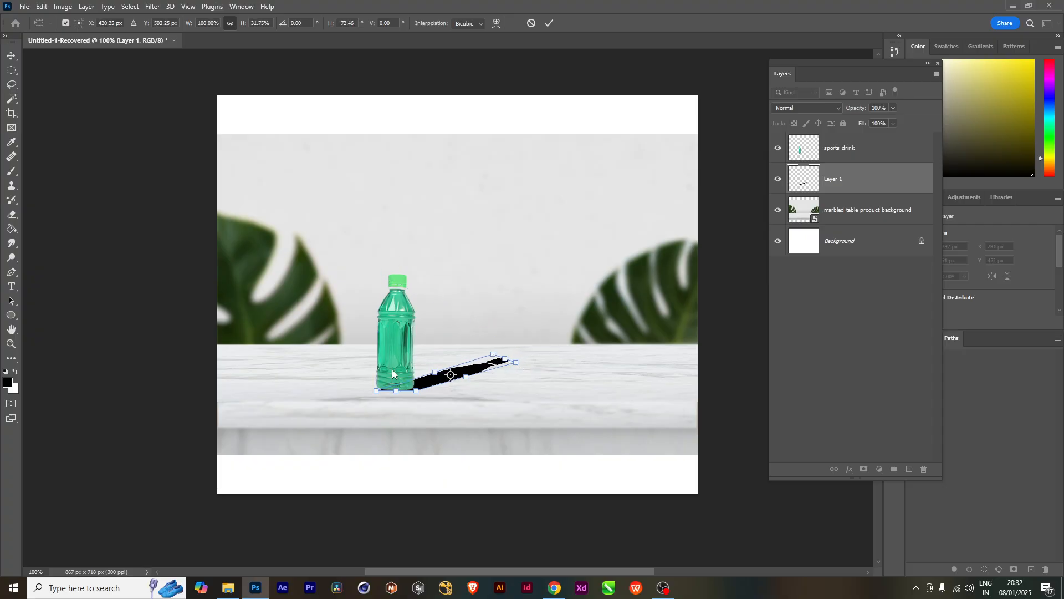
pyautogui.press('Return')
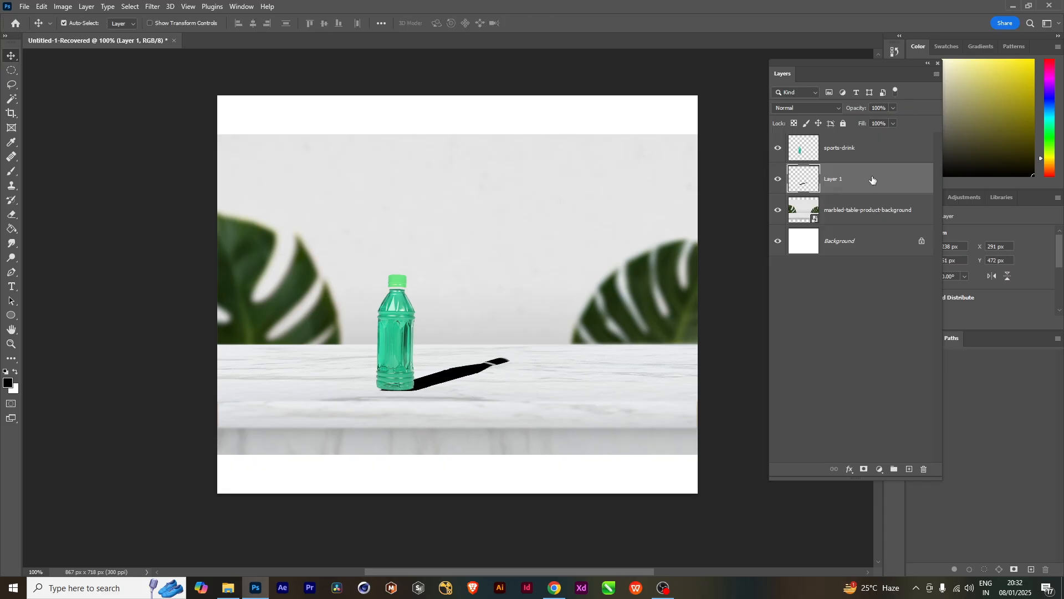
# Step: Lower the shadow layer's opacity to 22% and soften it with a 3.5-pixel Gaussian Blur
pyautogui.click(893, 108)
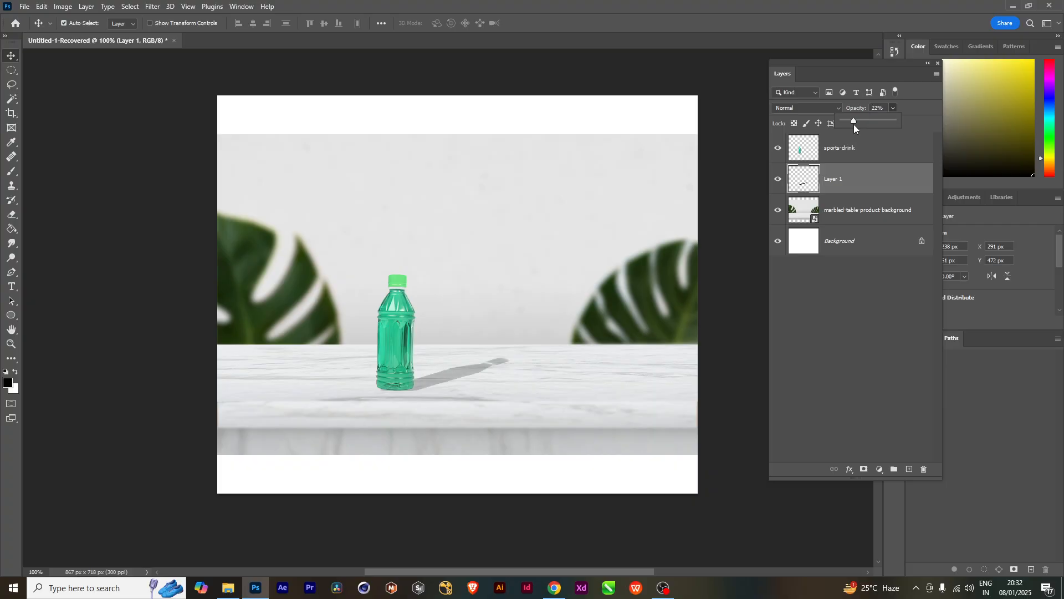
pyautogui.click(883, 328)
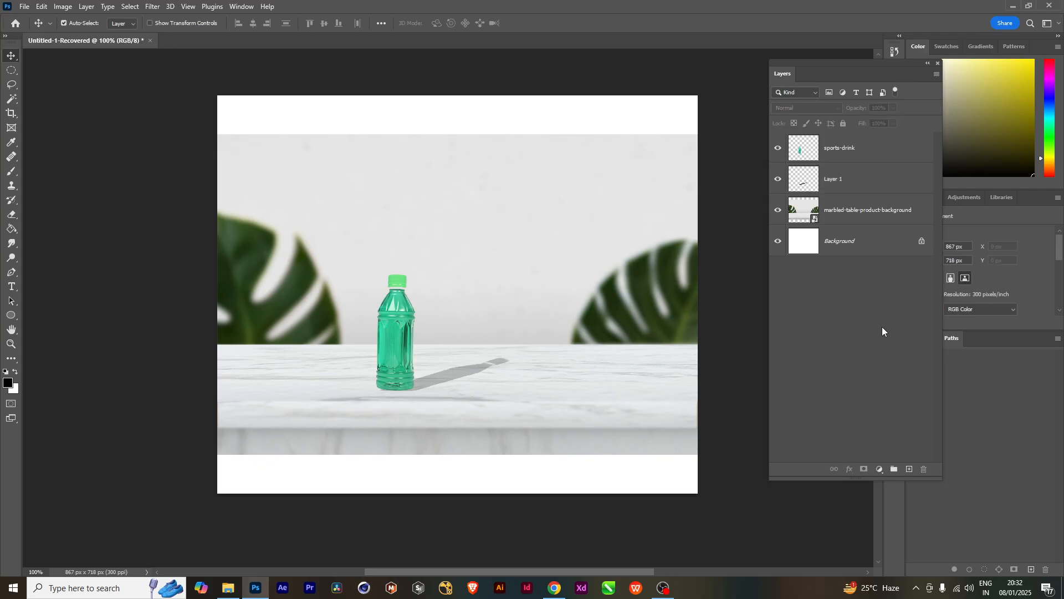
pyautogui.click(842, 179)
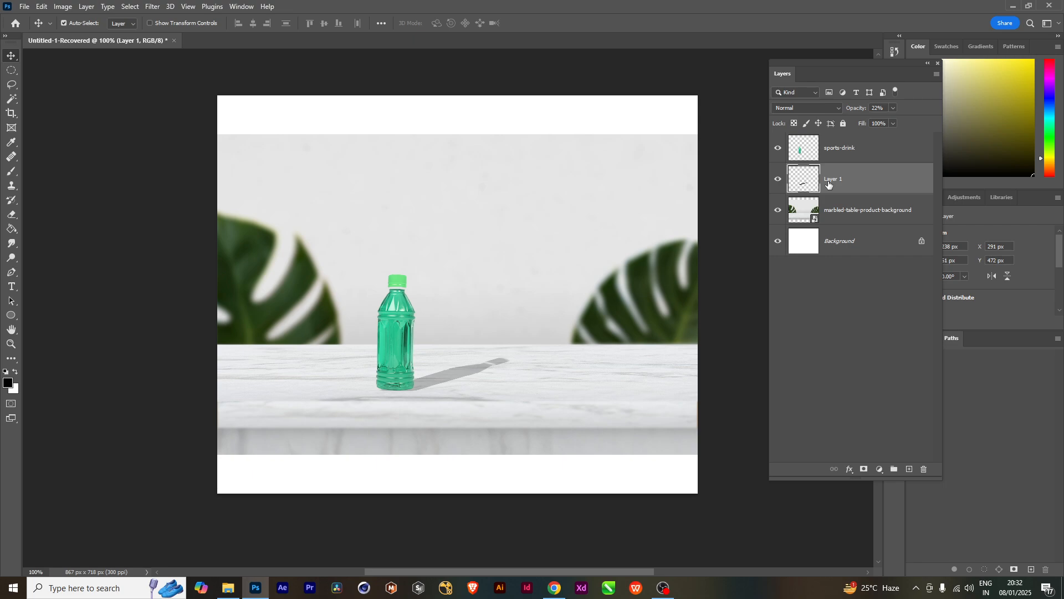
pyautogui.click(150, 6)
pyautogui.moveTo(155, 149)
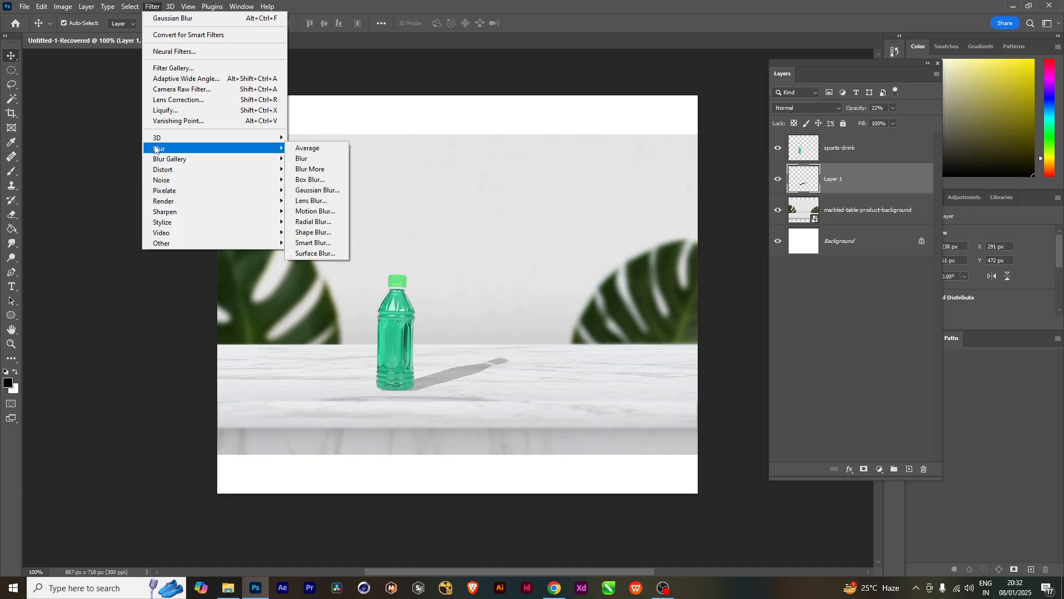
pyautogui.click(332, 189)
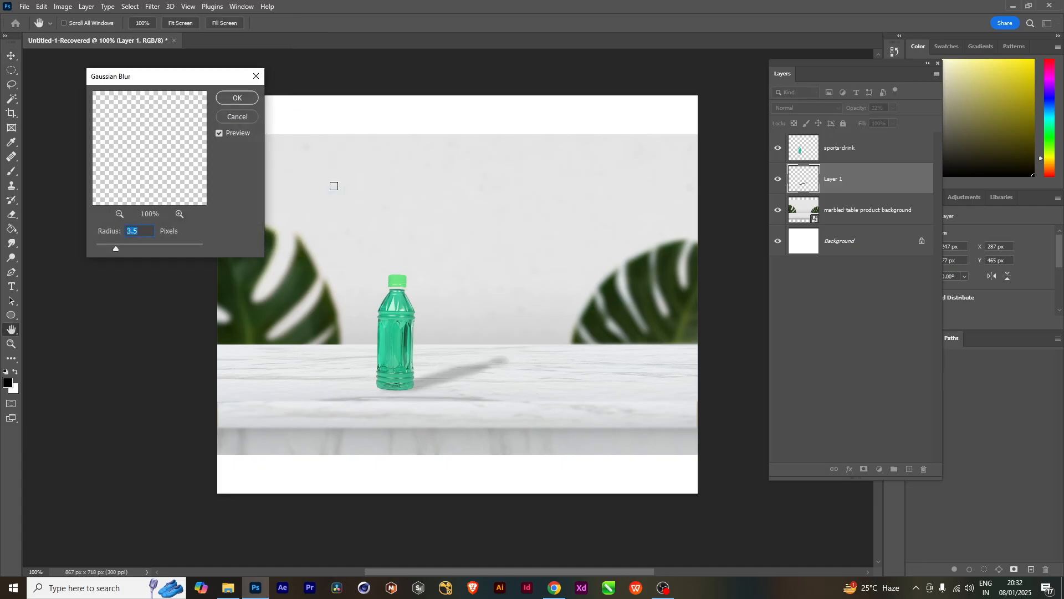
pyautogui.click(248, 100)
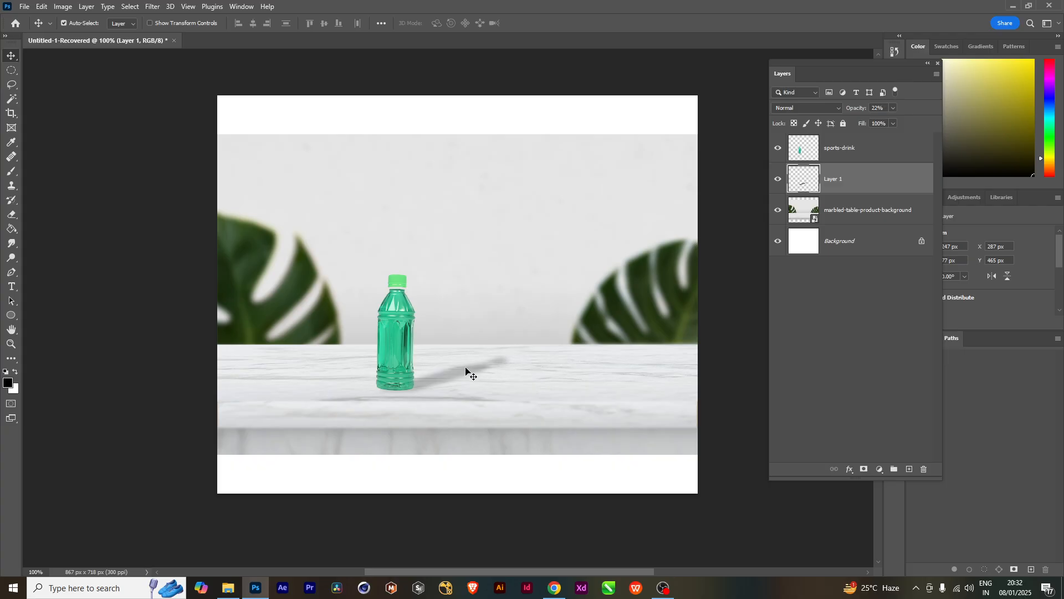
# Step: Nudge the shadow about 6 px left and 2 px up so it meets the bottle's base
pyautogui.press('Left')
pyautogui.press('Left')
pyautogui.press('Left')
pyautogui.press('Left')
pyautogui.press('Left')
pyautogui.press('Up')
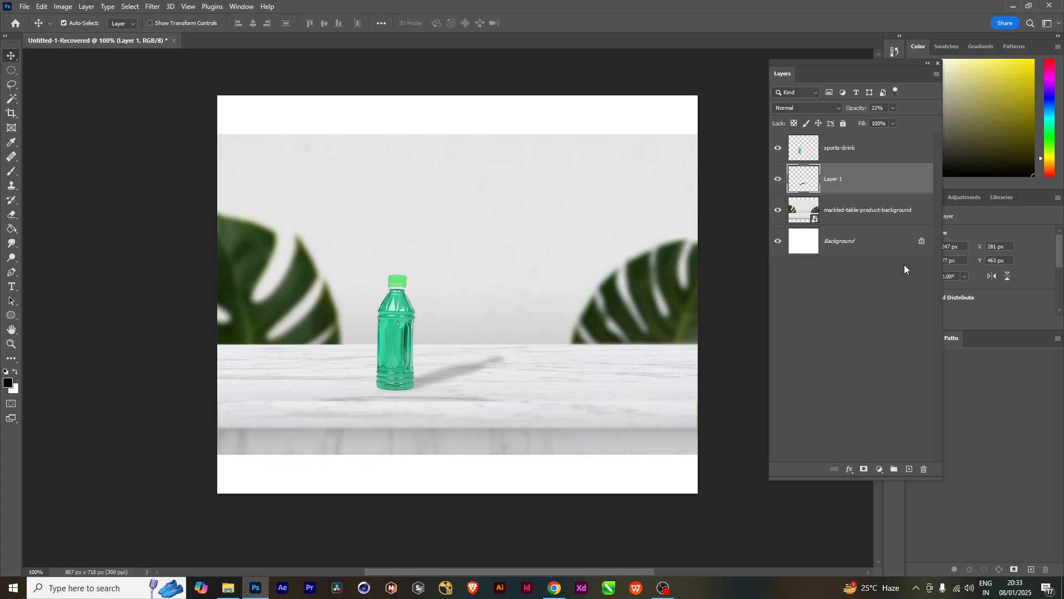
# Step: Delete the marble table, Layer 1 shadow and sports-drink layers, keeping only the white background
pyautogui.click(867, 211)
pyautogui.press('Delete')
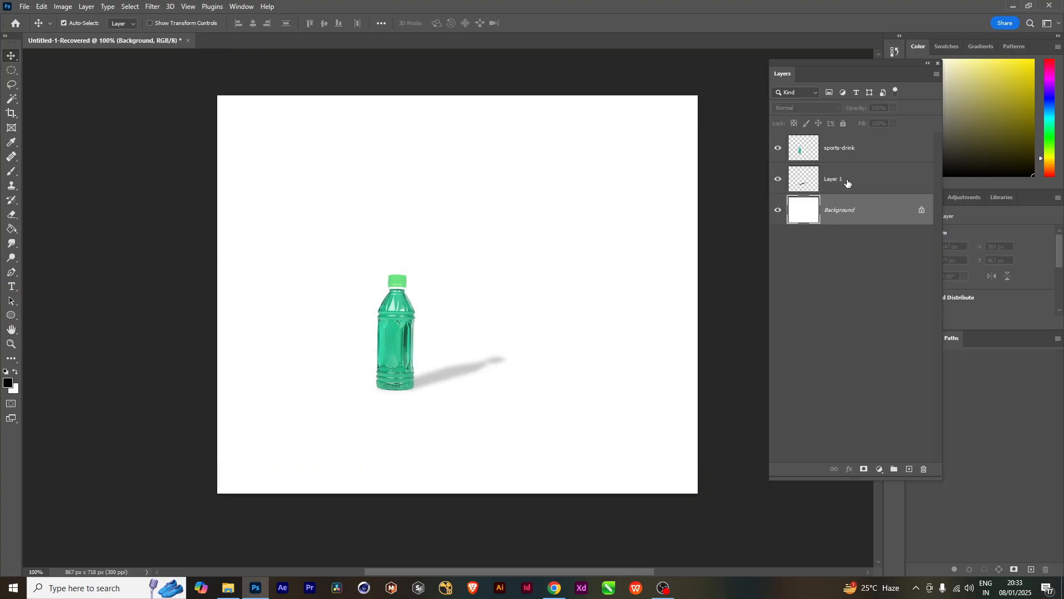
pyautogui.click(843, 179)
pyautogui.press('Delete')
pyautogui.click(845, 148)
pyautogui.press('Delete')
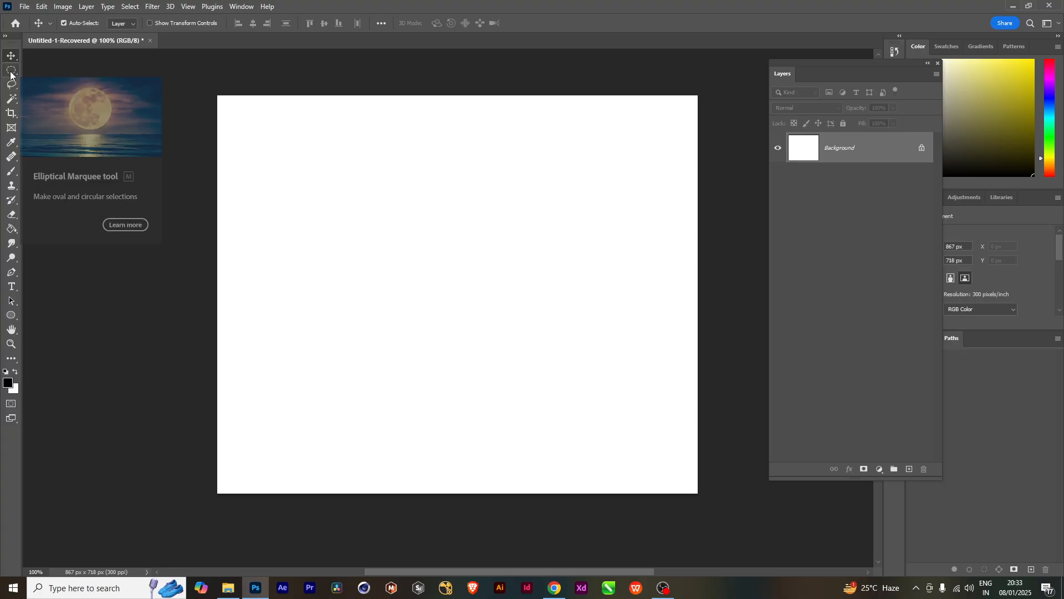
# Step: Crop the blank canvas with the Crop Tool, reducing its height to 396 px while keeping the full 867 px width
pyautogui.click(13, 115)
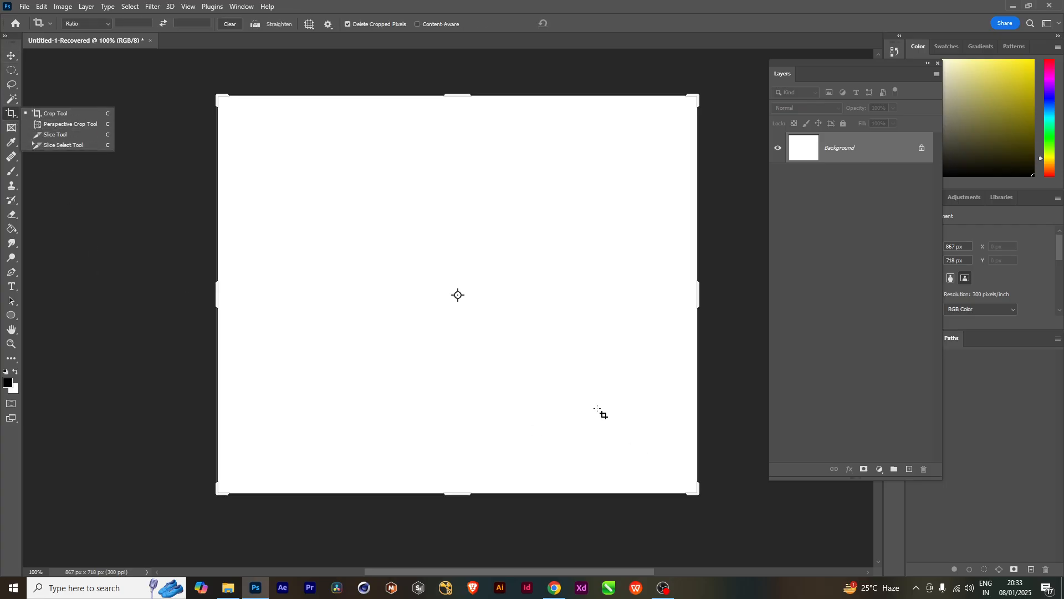
pyautogui.click(62, 114)
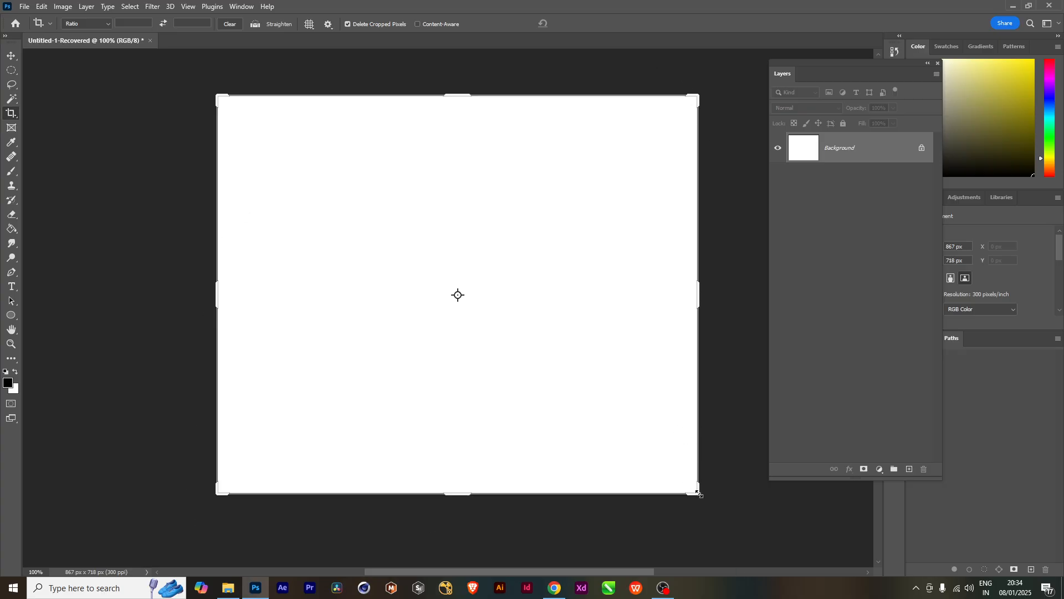
pyautogui.moveTo(699, 496); pyautogui.dragTo(697, 407)
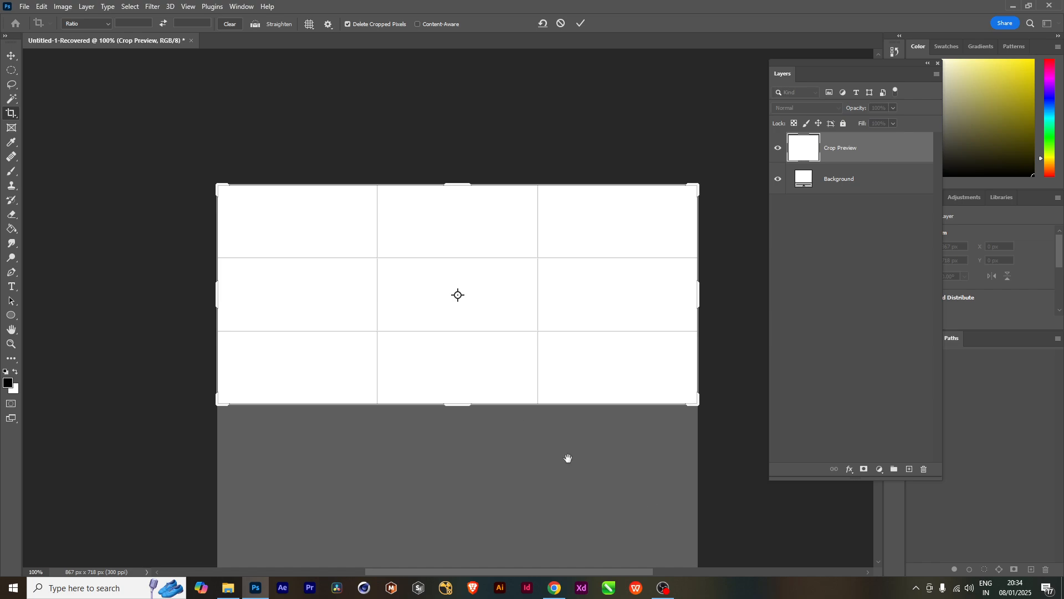
pyautogui.moveTo(565, 456); pyautogui.dragTo(525, 409)
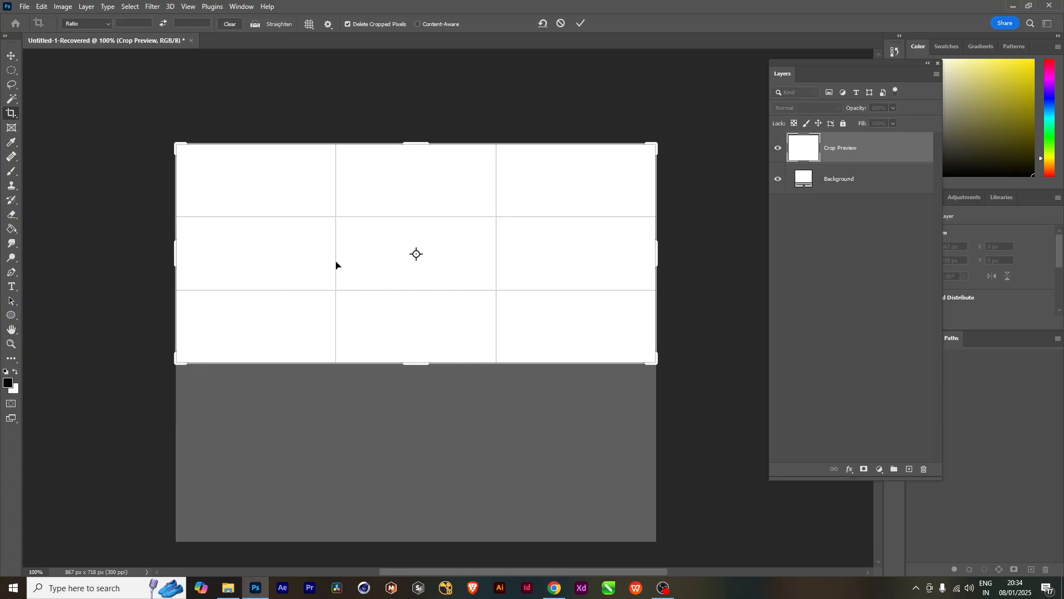
pyautogui.moveTo(229, 591)
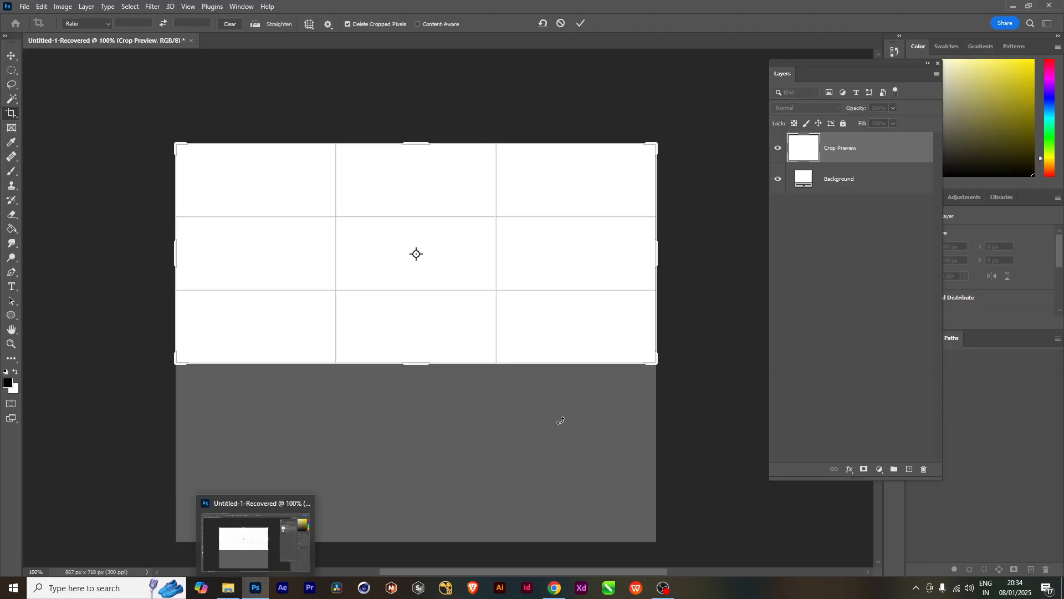
pyautogui.click(725, 467)
pyautogui.press('Return')
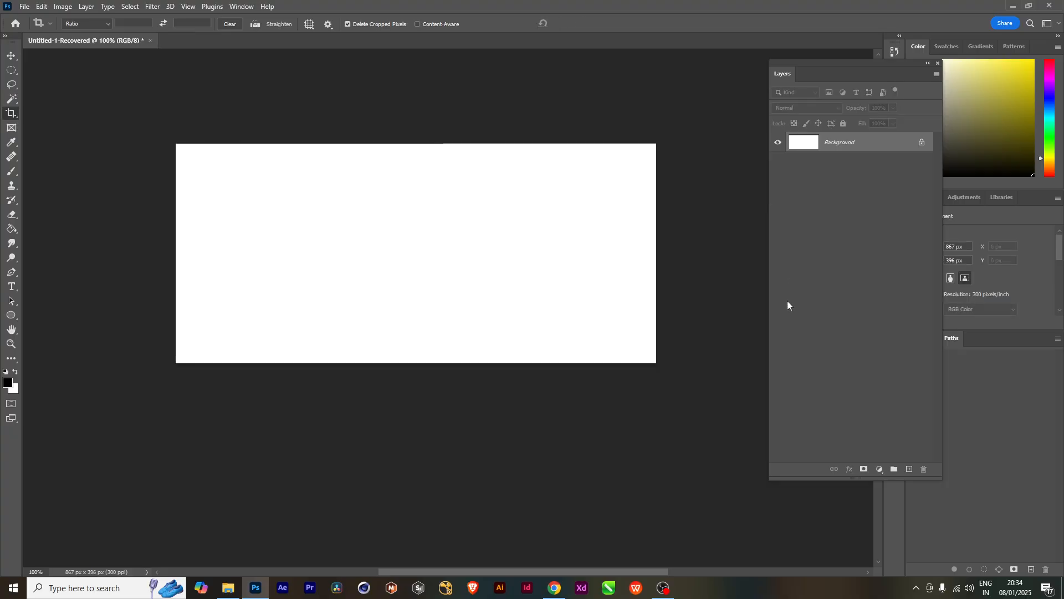
# Step: Create a new 1920 x 1080 px RGB document at 300 pixels/inch with a white background
pyautogui.click(12, 56)
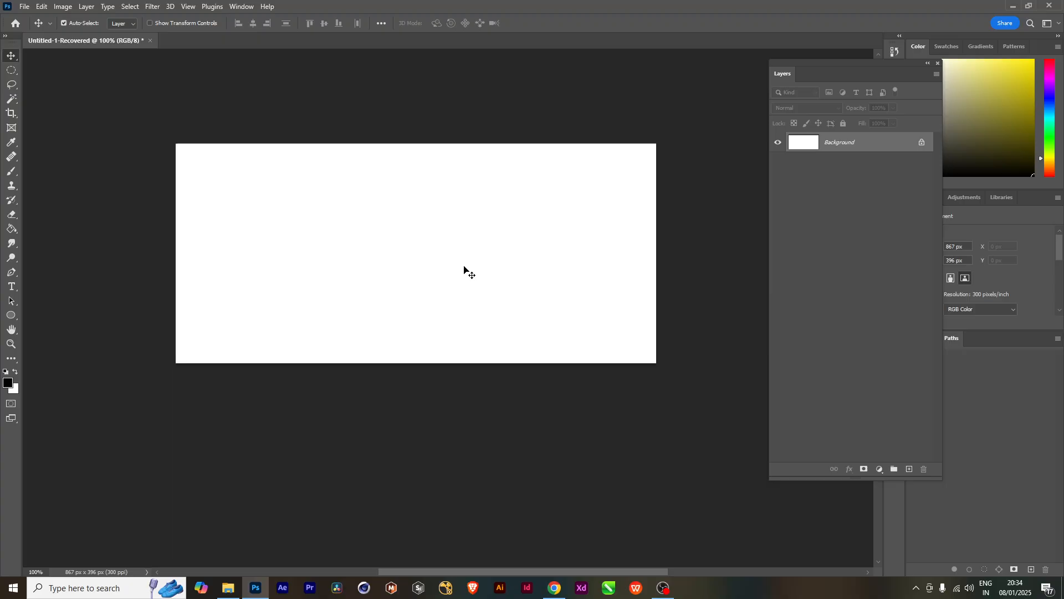
pyautogui.press('ctrl')
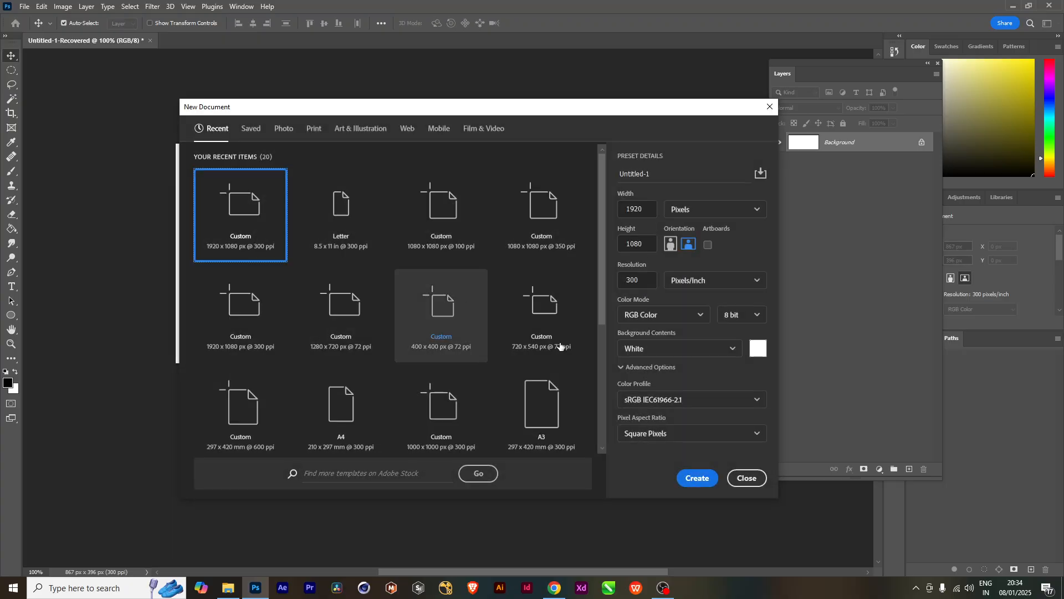
pyautogui.click(696, 478)
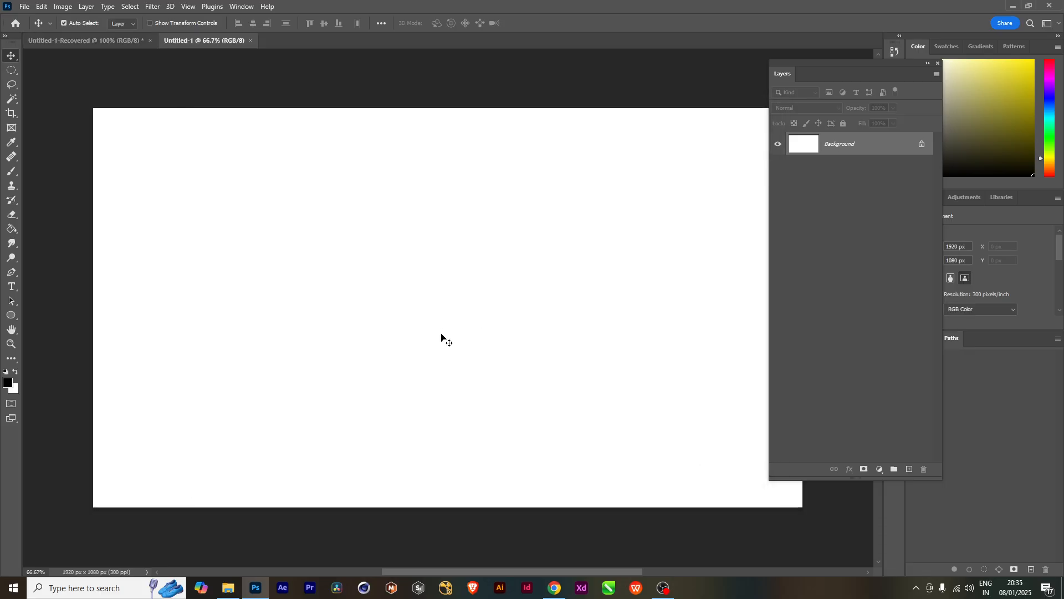
# Step: Place home-820389_1920.jpg from the CROP folder inside 07. Tools_Crop_Content Aware Tool in File Explorer into the new Photoshop document at its default size
pyautogui.click(228, 588)
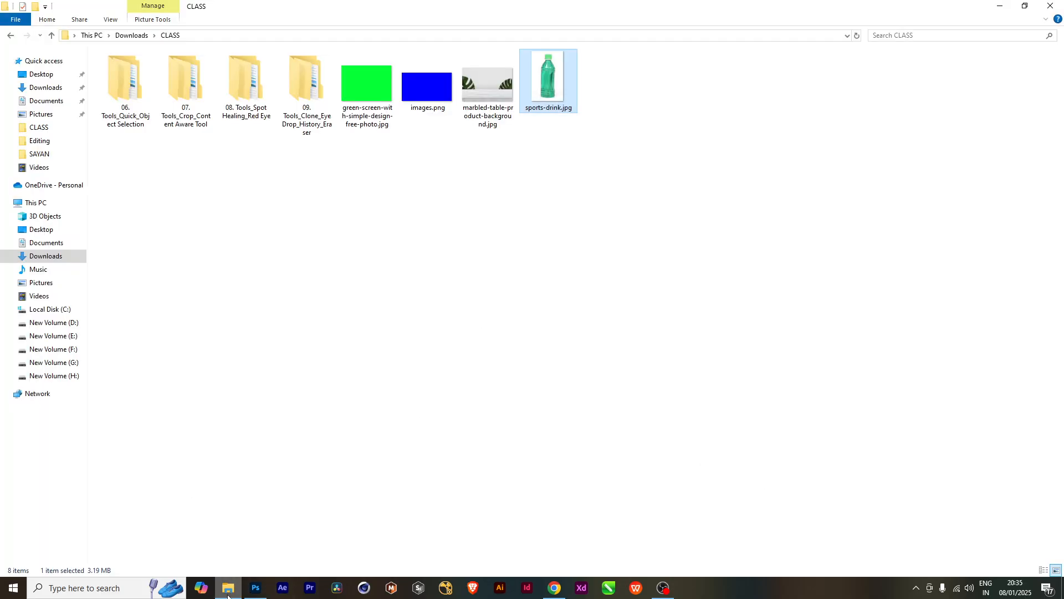
pyautogui.click(497, 276)
pyautogui.doubleClick(187, 91)
pyautogui.doubleClick(133, 69)
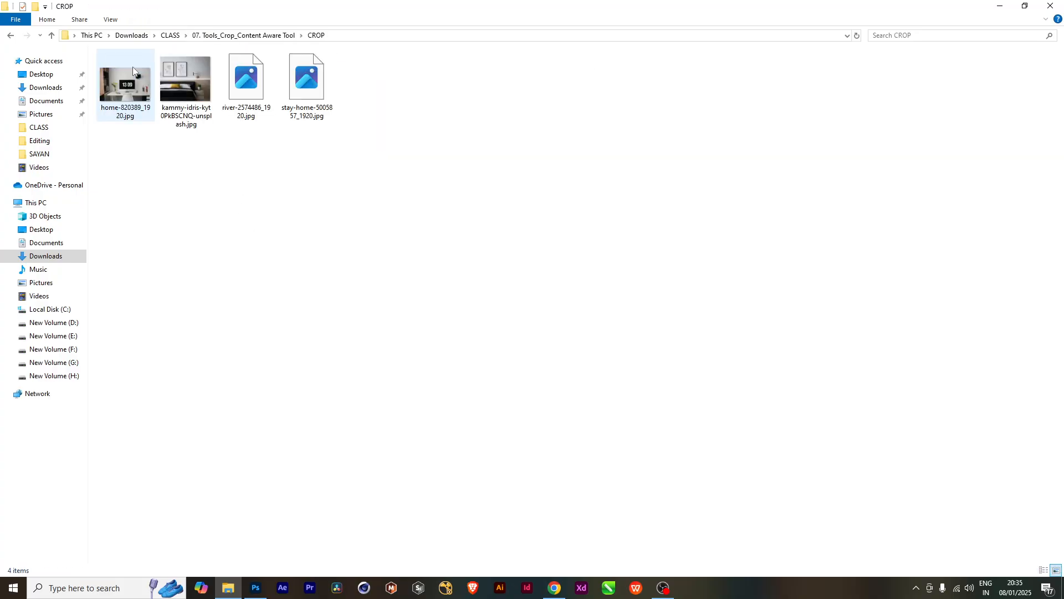
pyautogui.moveTo(122, 81); pyautogui.dragTo(531, 393)
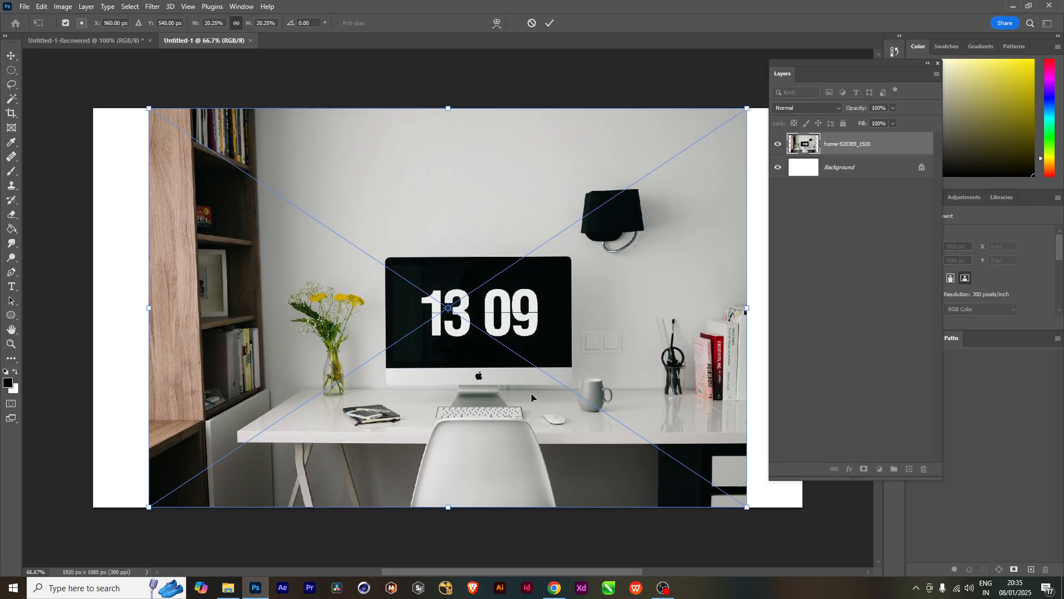
pyautogui.press('Return')
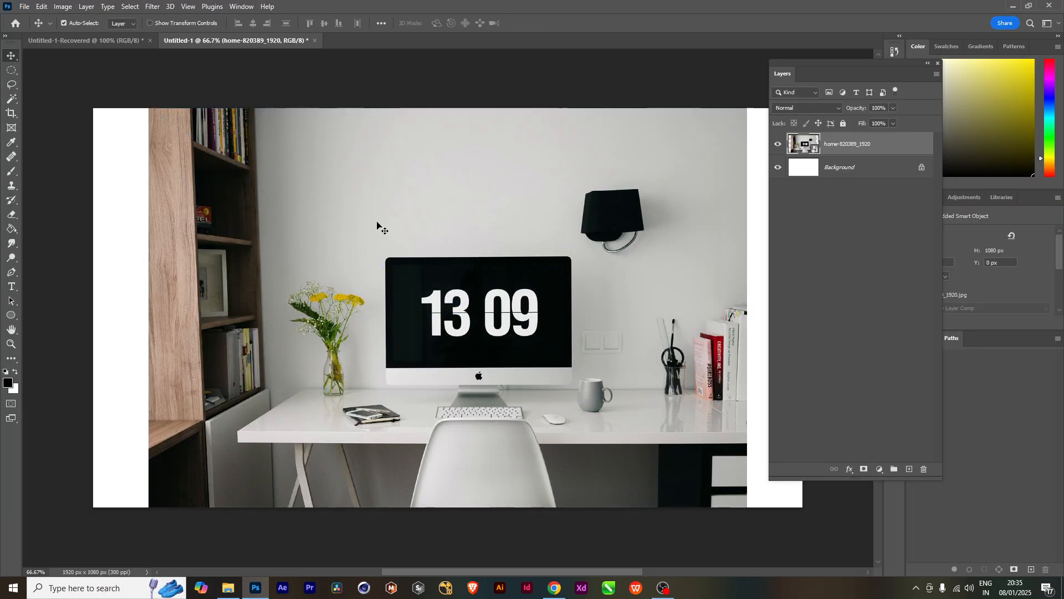
# Step: Crop the home-office photo tightly around the iMac with the Crop Tool, to about 516 x 348 px
pyautogui.press('space')
pyautogui.moveTo(590, 352); pyautogui.dragTo(544, 340)
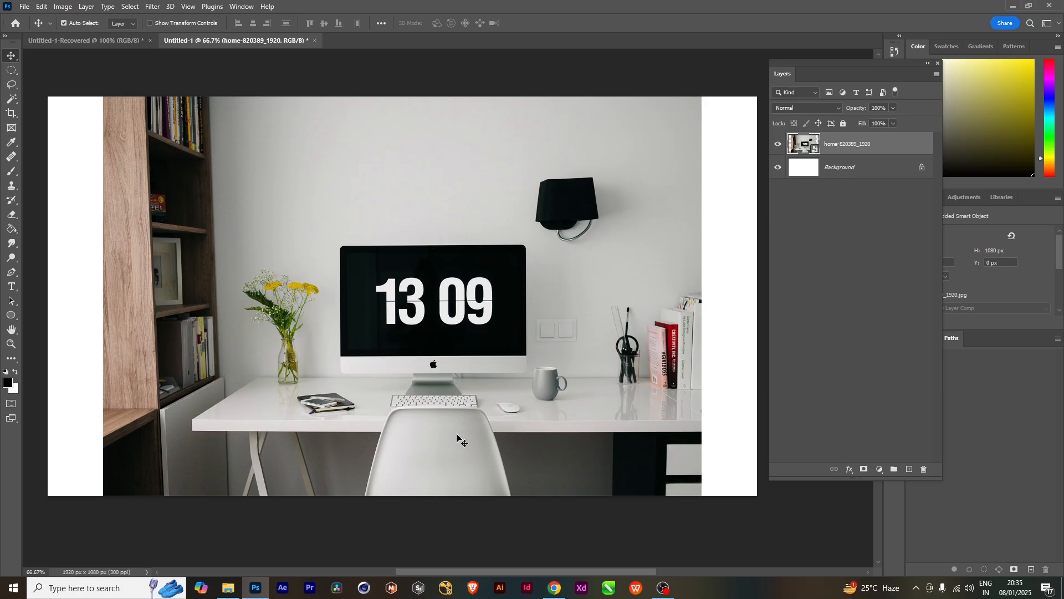
pyautogui.click(12, 115)
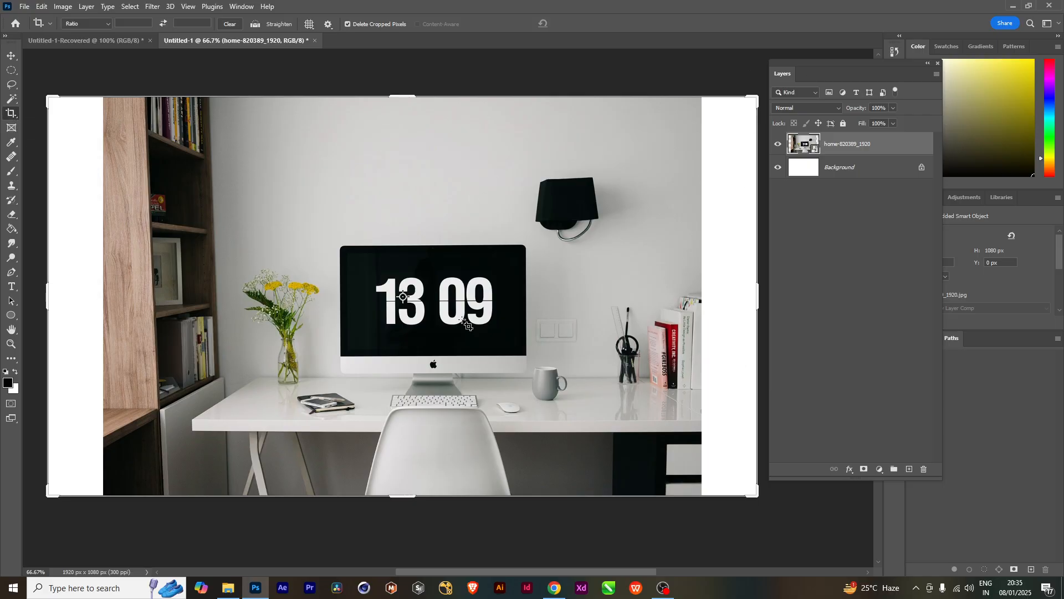
pyautogui.moveTo(755, 493); pyautogui.dragTo(667, 435)
pyautogui.moveTo(137, 437); pyautogui.dragTo(264, 436)
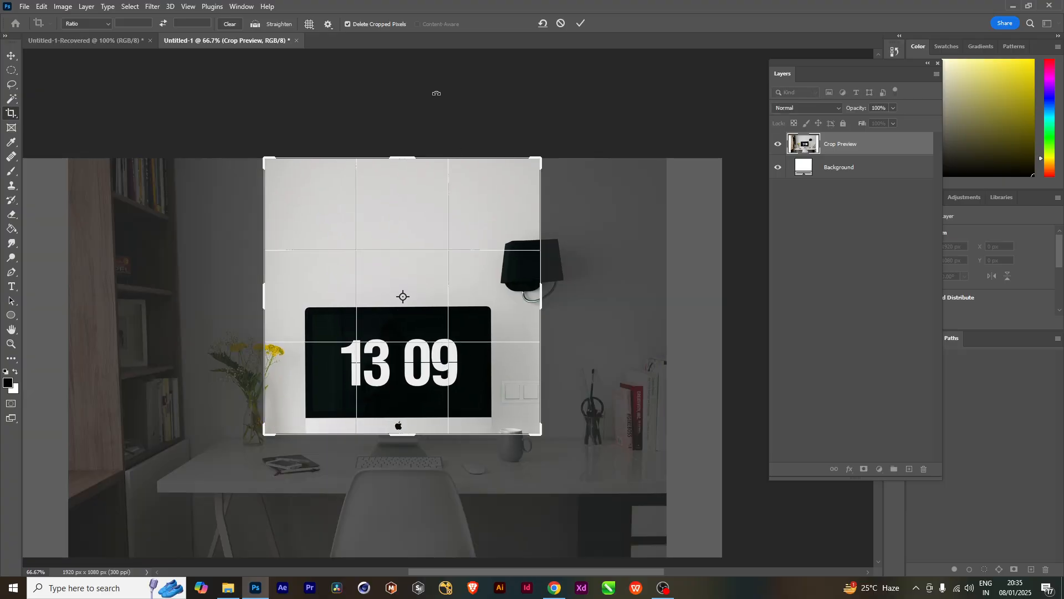
pyautogui.moveTo(405, 157); pyautogui.dragTo(405, 231)
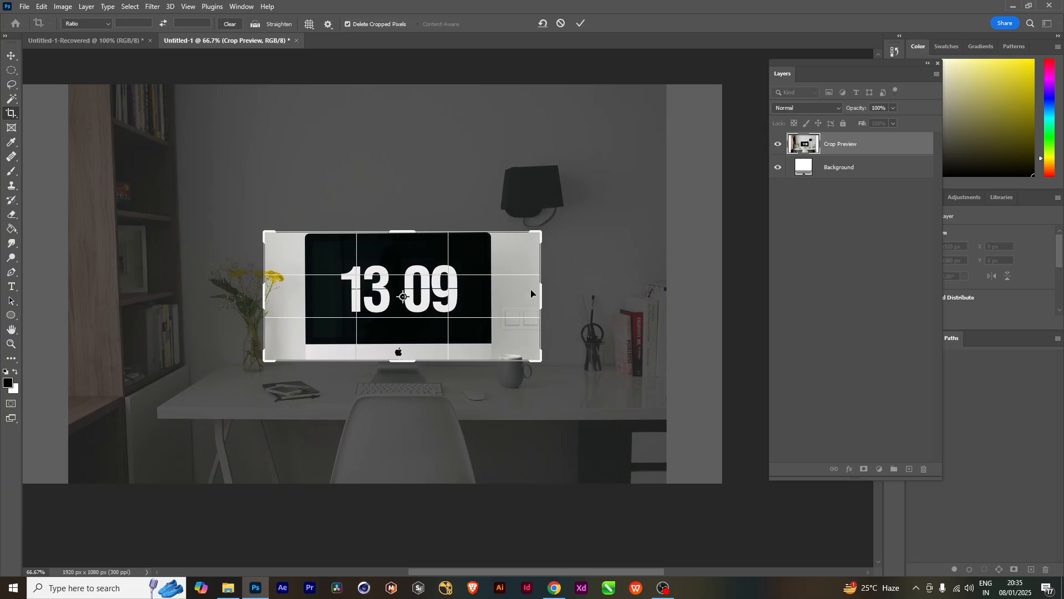
pyautogui.moveTo(541, 294); pyautogui.dragTo(516, 292)
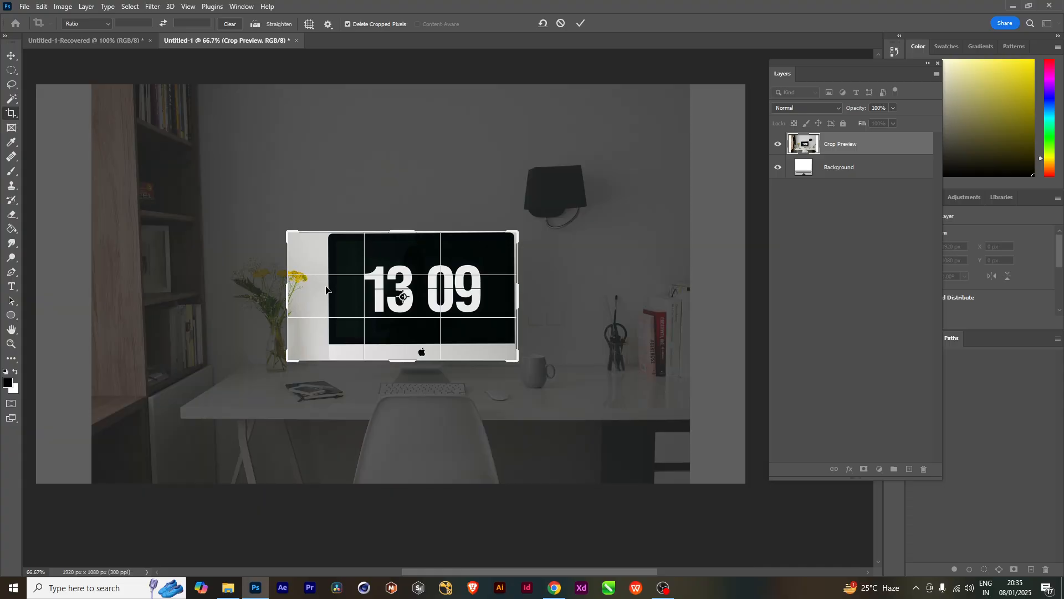
pyautogui.moveTo(288, 295); pyautogui.dragTo(307, 297)
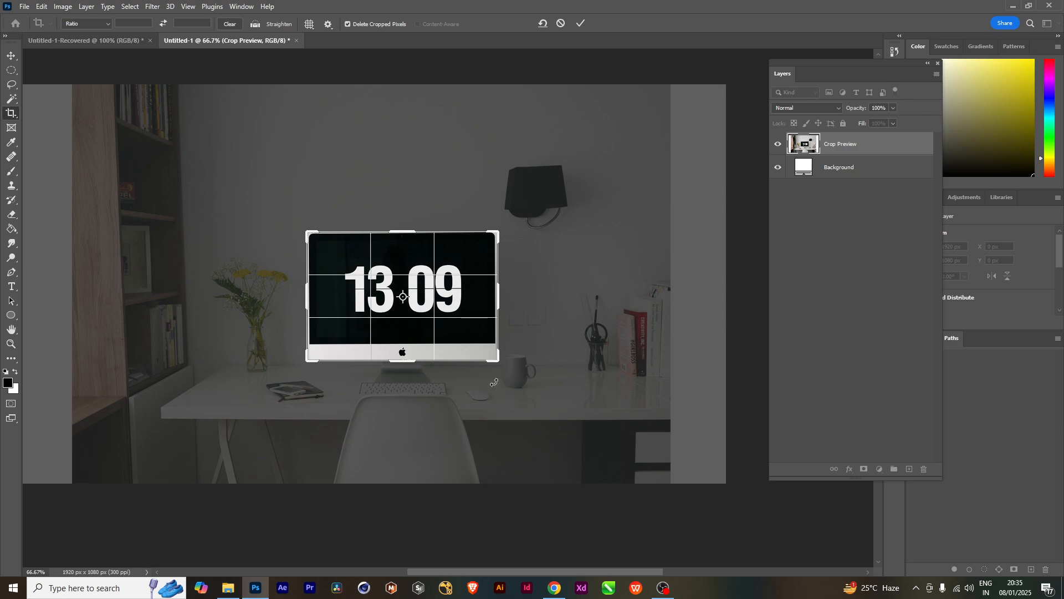
pyautogui.press('Return')
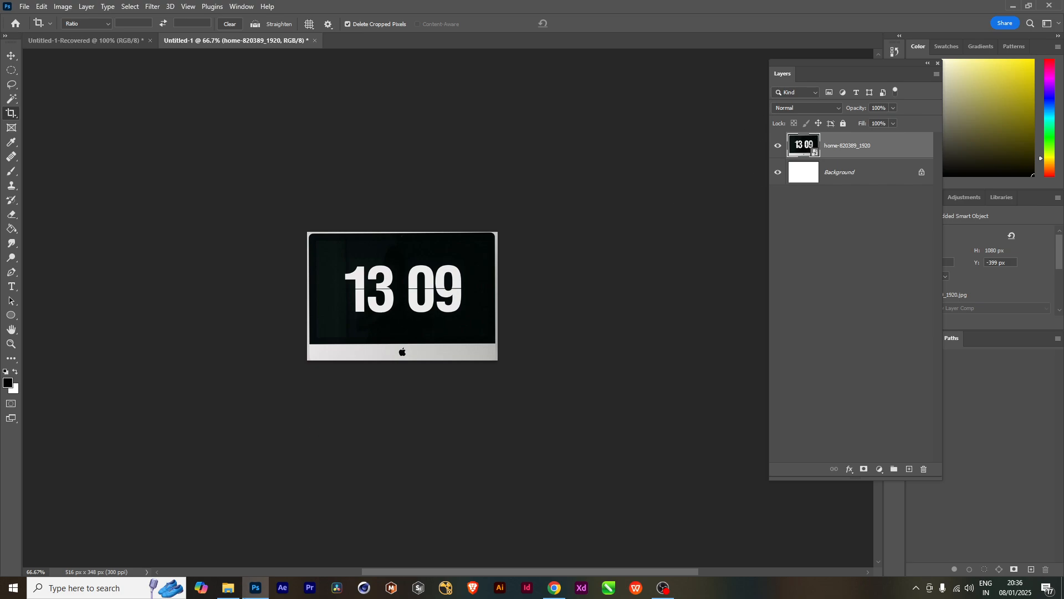
# Step: Go up from the CROP folder to the CLASS folder in File Explorer, and return to Photoshop
pyautogui.moveTo(228, 587)
pyautogui.click(239, 540)
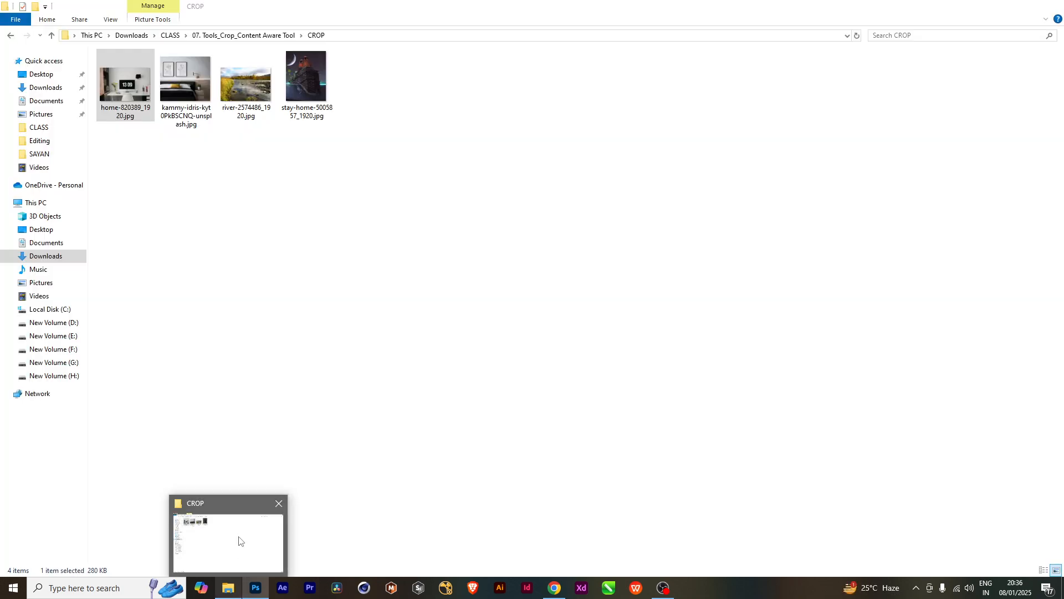
pyautogui.click(51, 35)
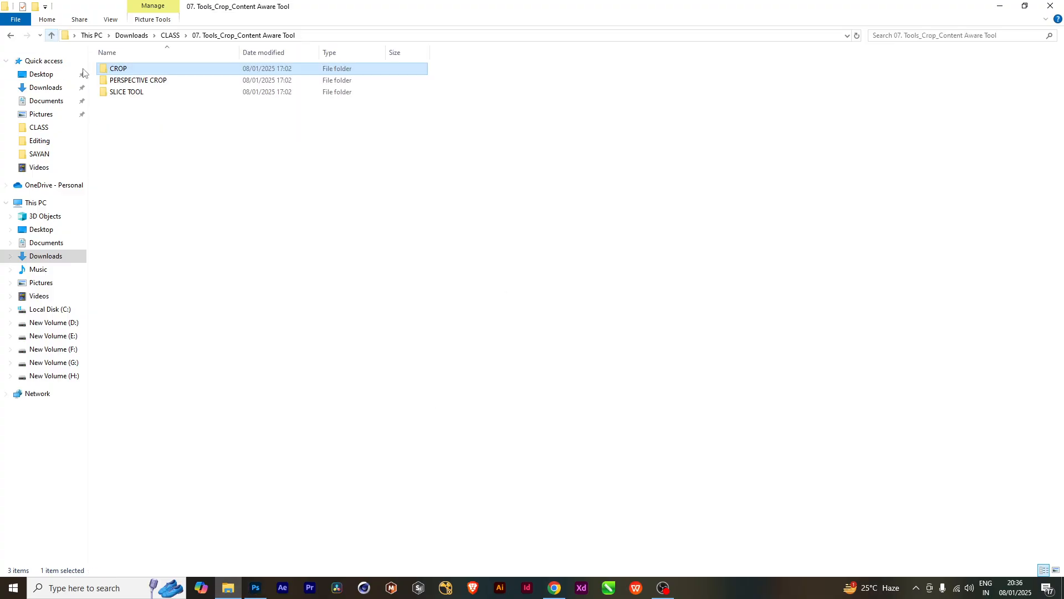
pyautogui.click(52, 35)
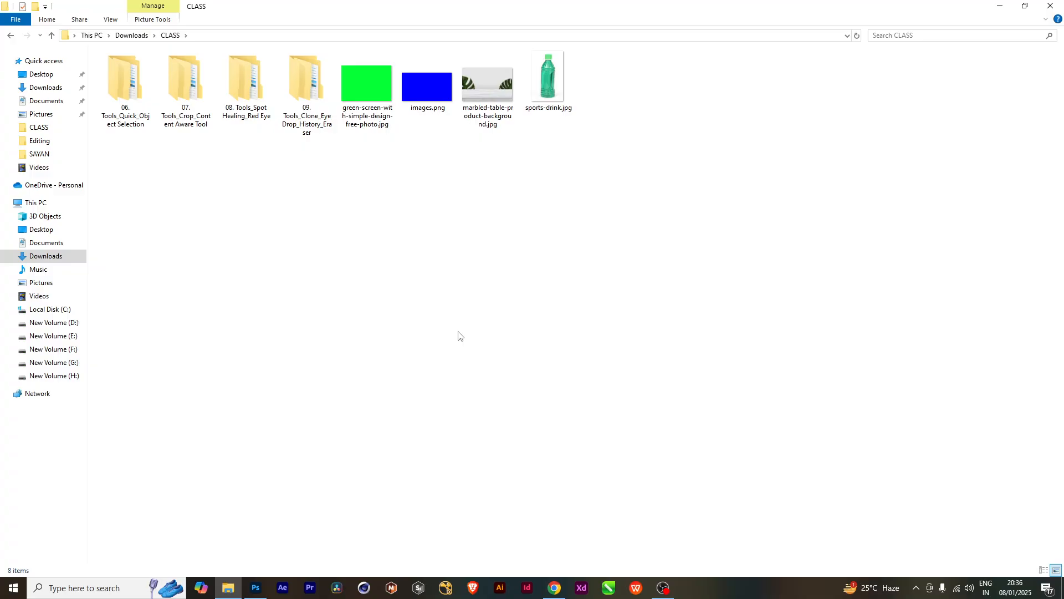
pyautogui.click(257, 586)
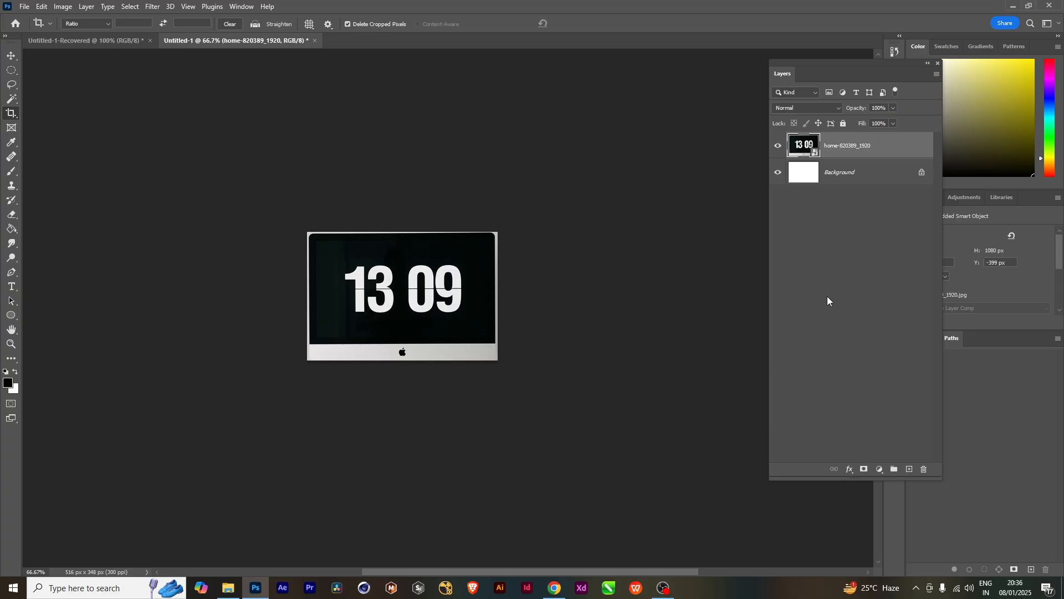
# Step: Create a new 1920 x 1080 px RGB document at 300 pixels/inch with a white background and activate the Move Tool
pyautogui.hotkey('ctrl', 'n')
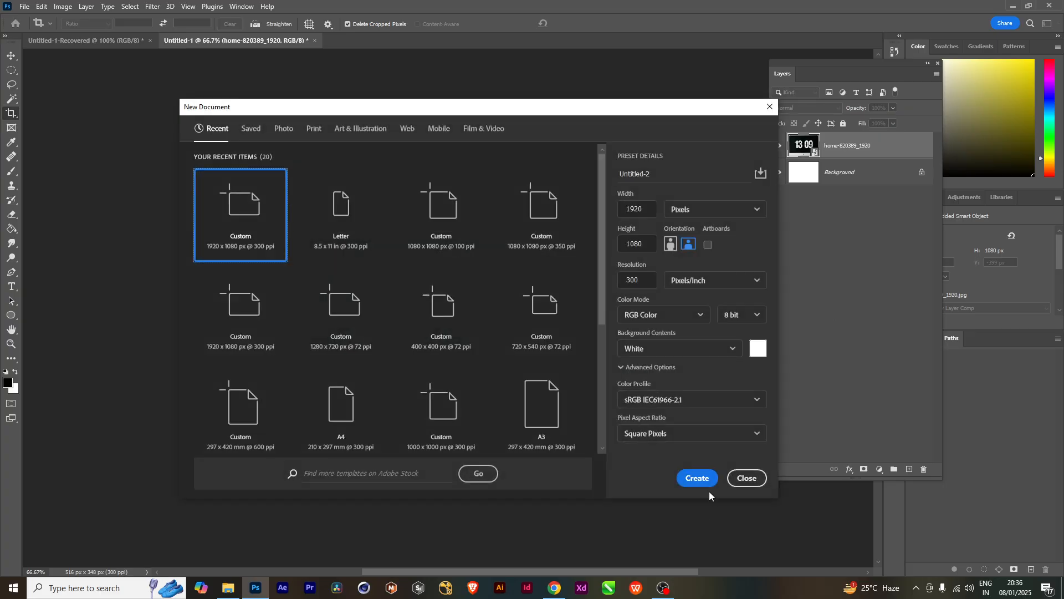
pyautogui.click(699, 472)
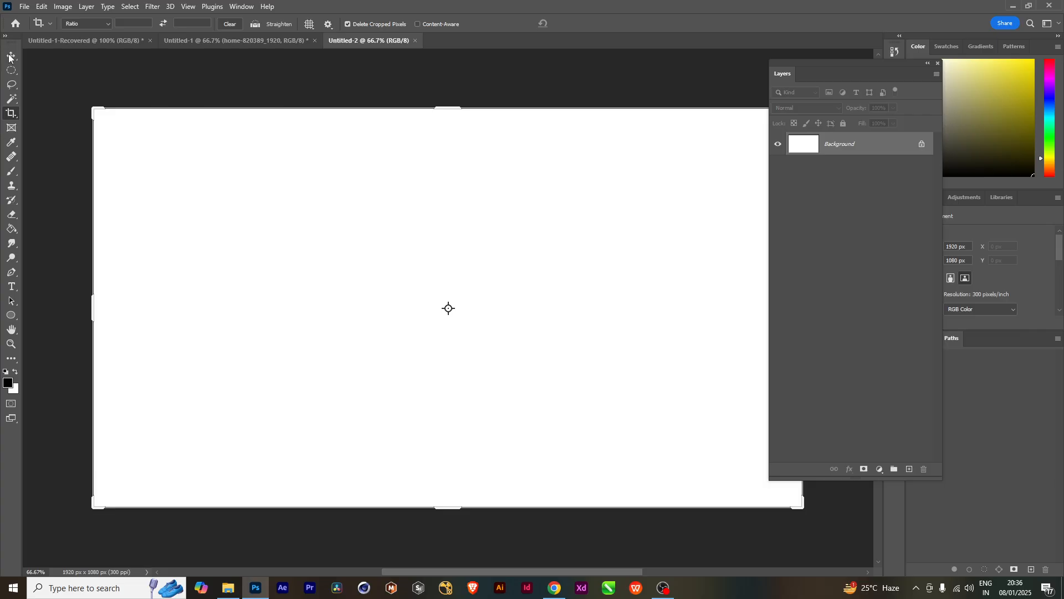
pyautogui.click(10, 56)
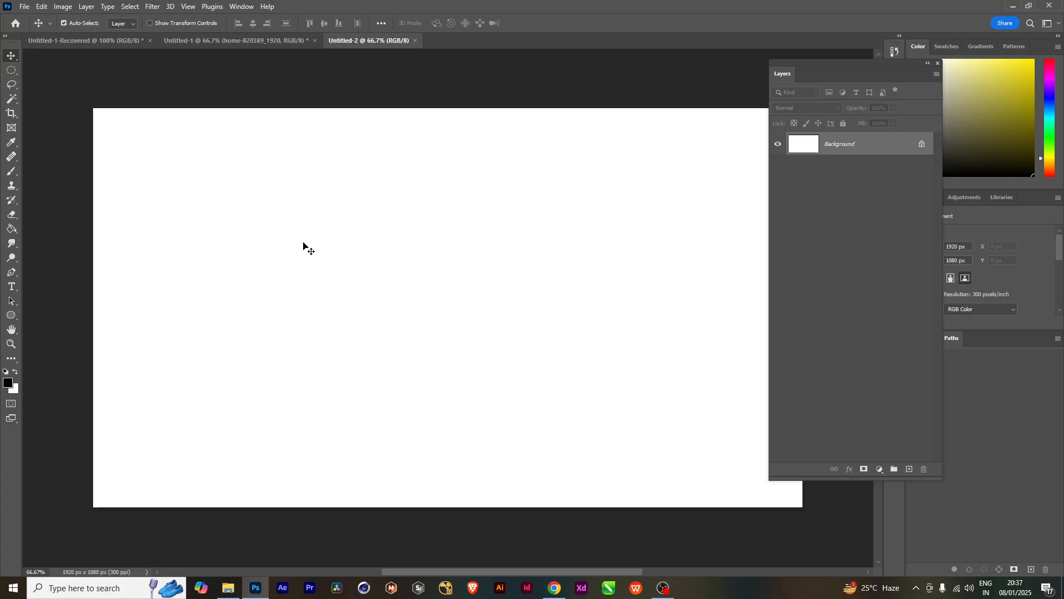
pyautogui.click(218, 39)
pyautogui.click(135, 39)
pyautogui.click(244, 40)
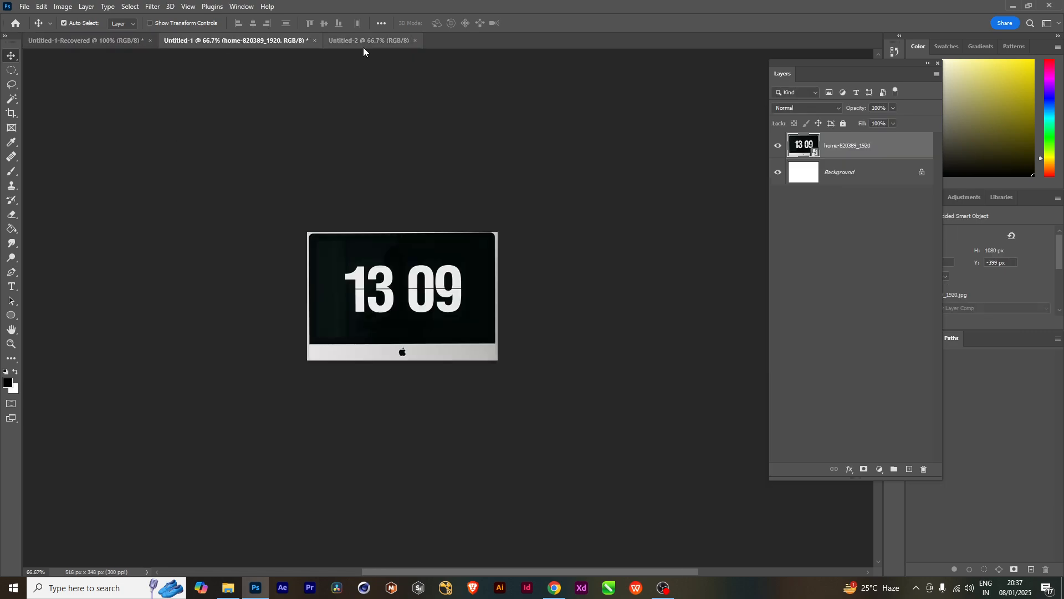
pyautogui.click(364, 41)
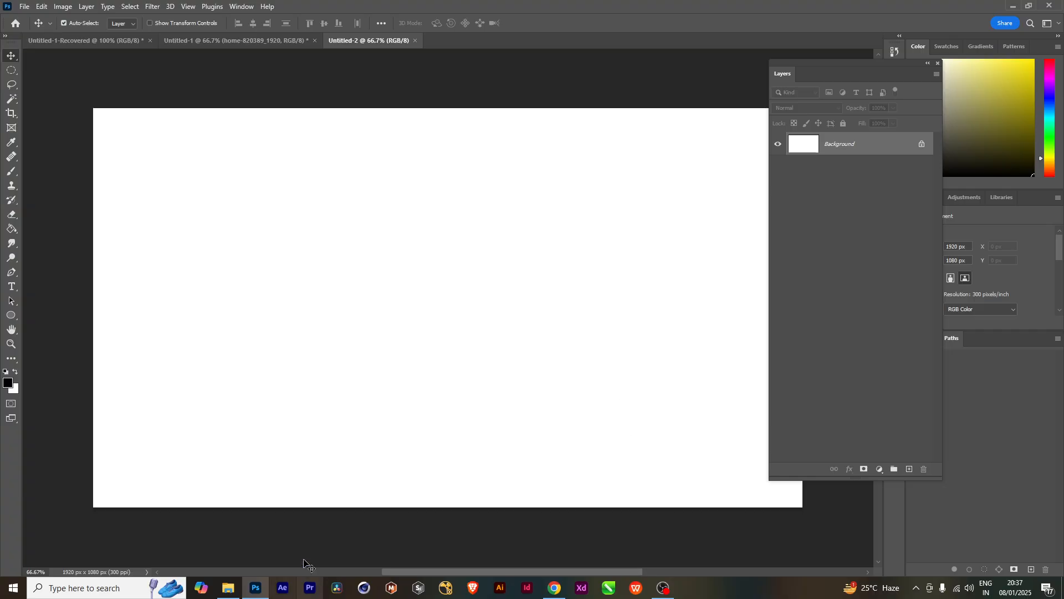
# Step: Place night-star-5013141_1920.jpg from the Healing folder inside 08. Tools_Spot Healing_Red Eye in File Explorer into the new Photoshop document at its default size
pyautogui.moveTo(229, 592)
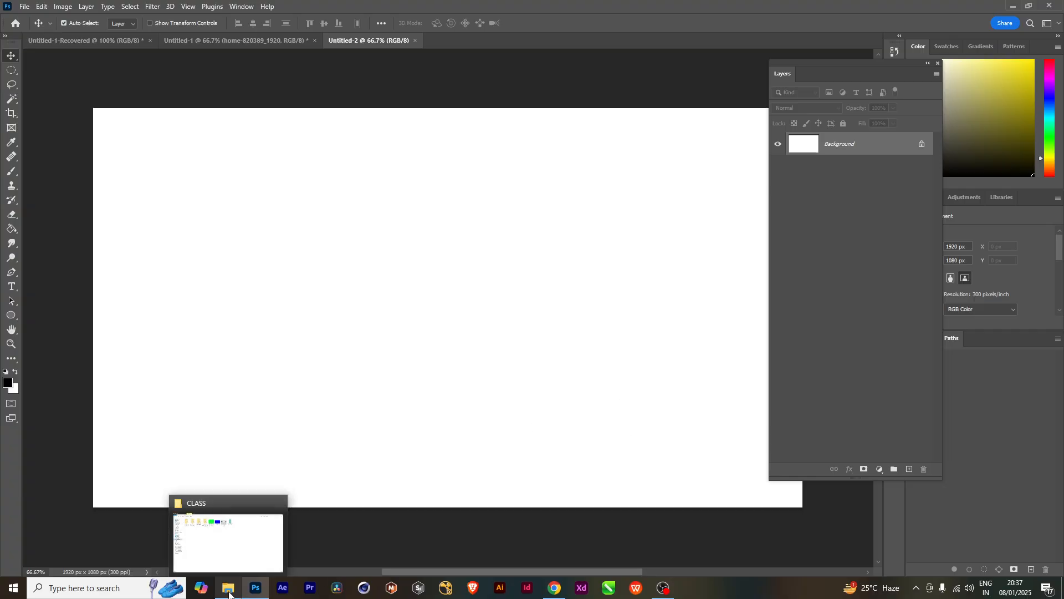
pyautogui.click(233, 560)
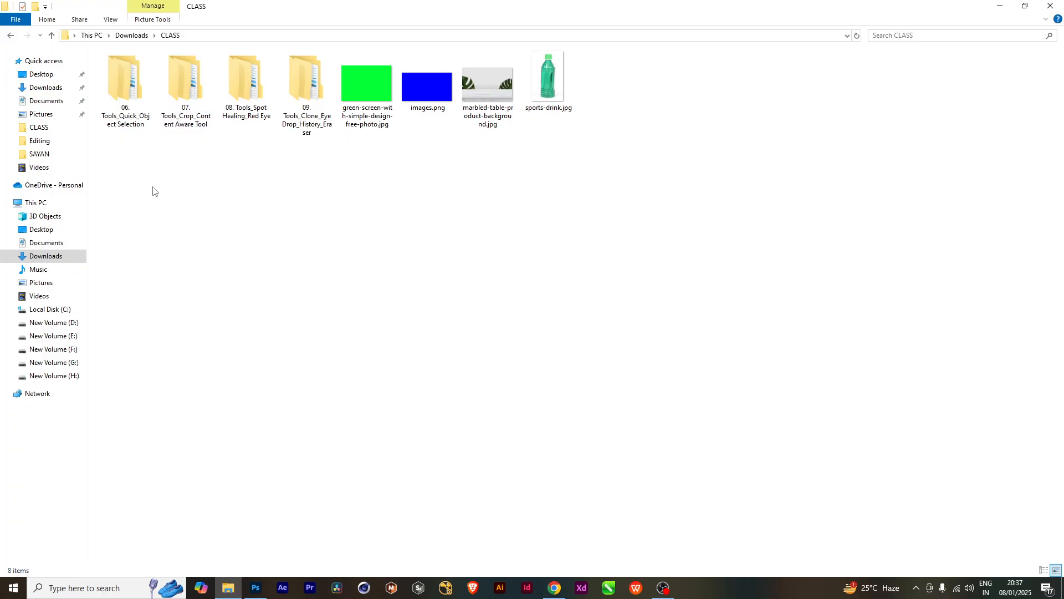
pyautogui.doubleClick(132, 114)
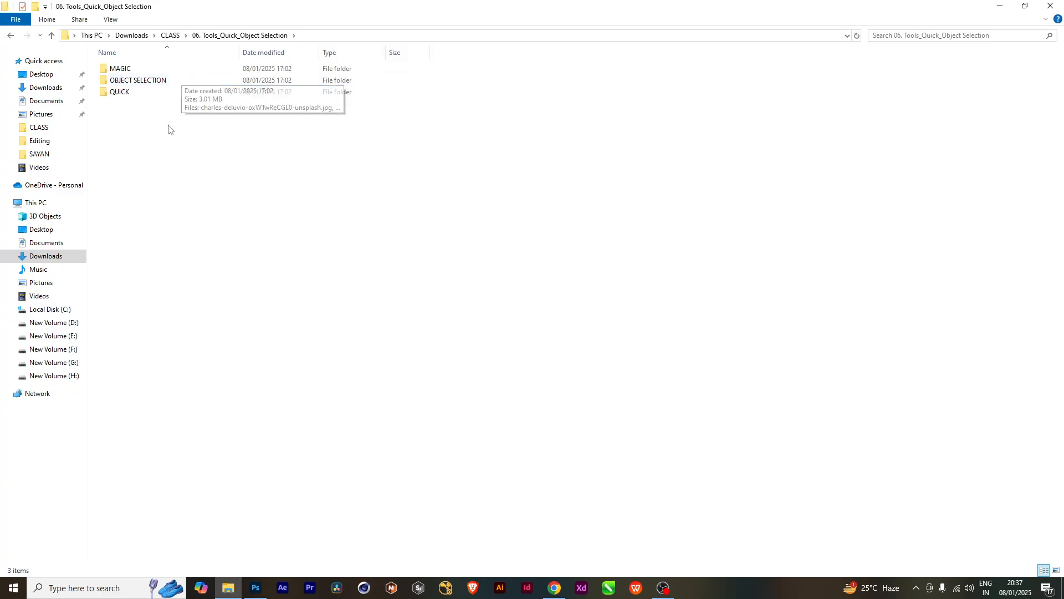
pyautogui.click(52, 35)
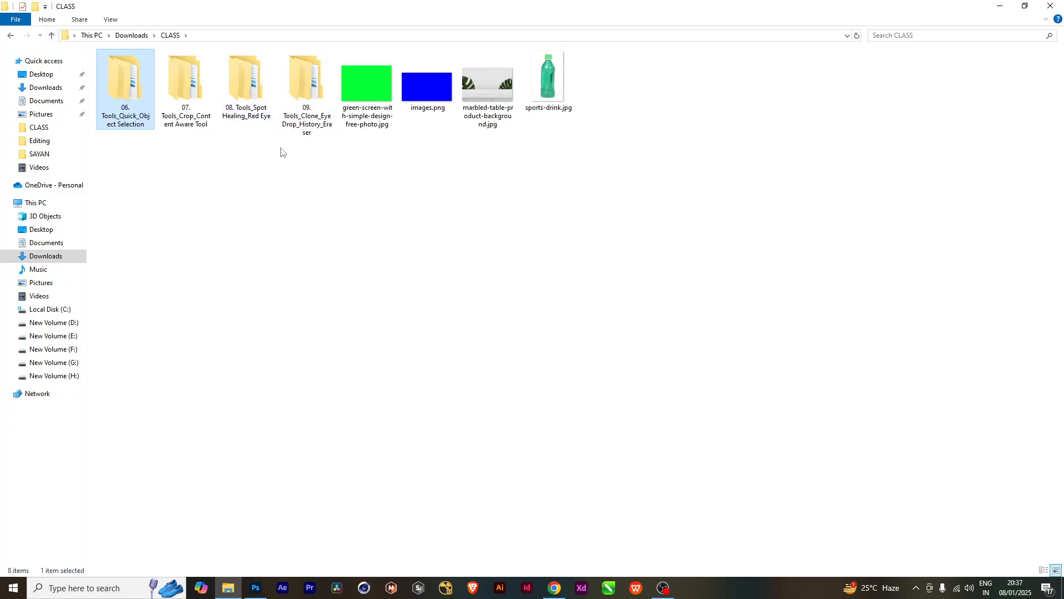
pyautogui.click(280, 168)
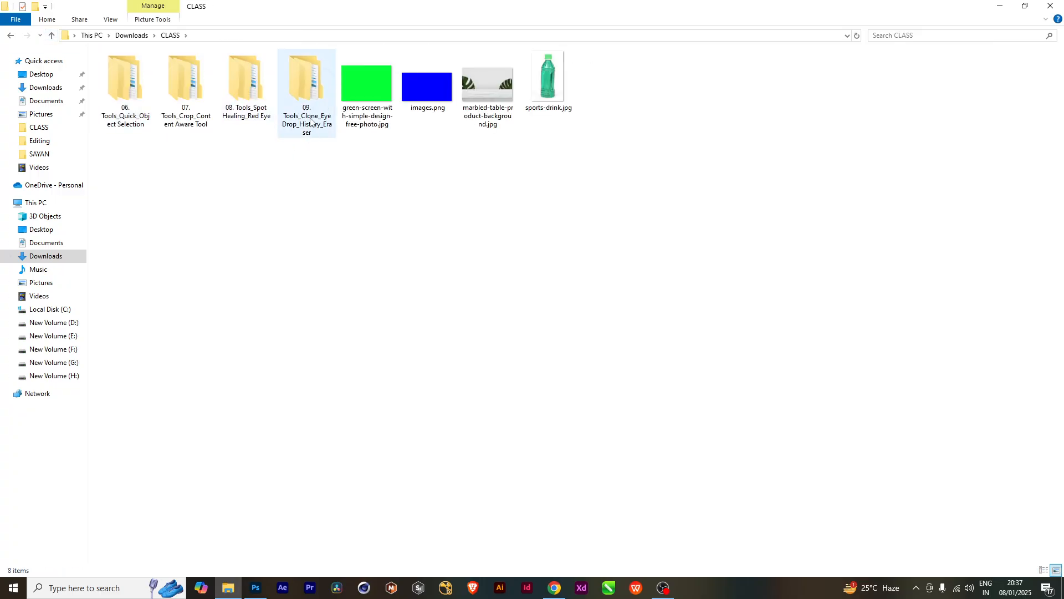
pyautogui.doubleClick(259, 108)
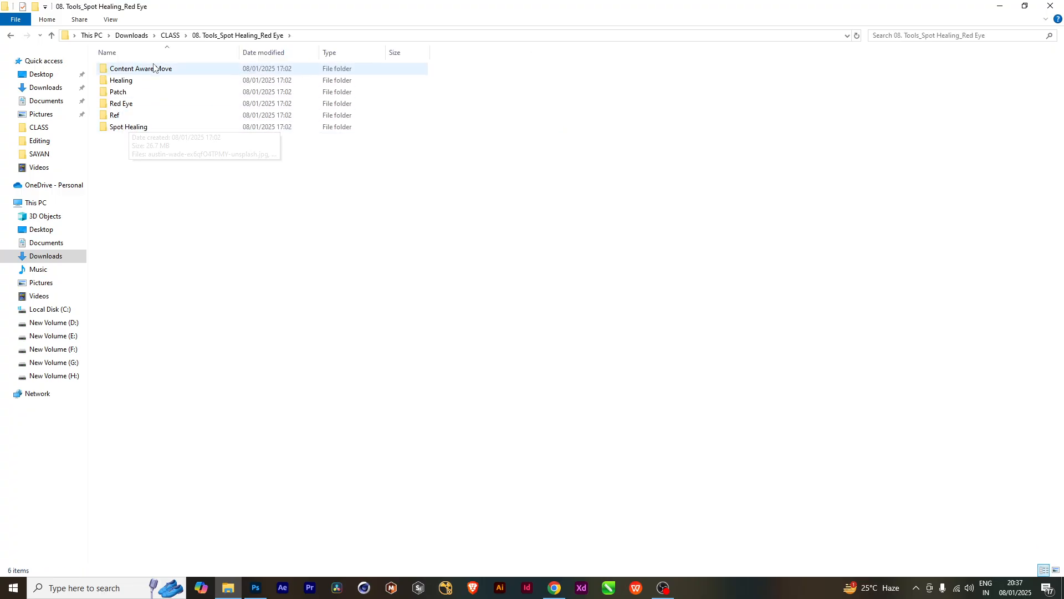
pyautogui.doubleClick(152, 81)
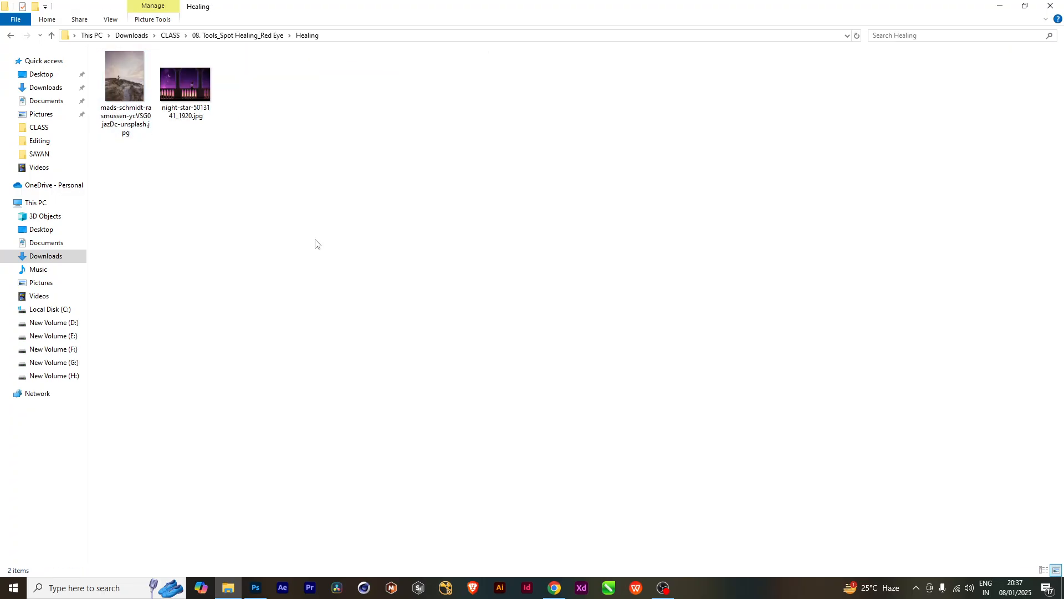
pyautogui.click(189, 97)
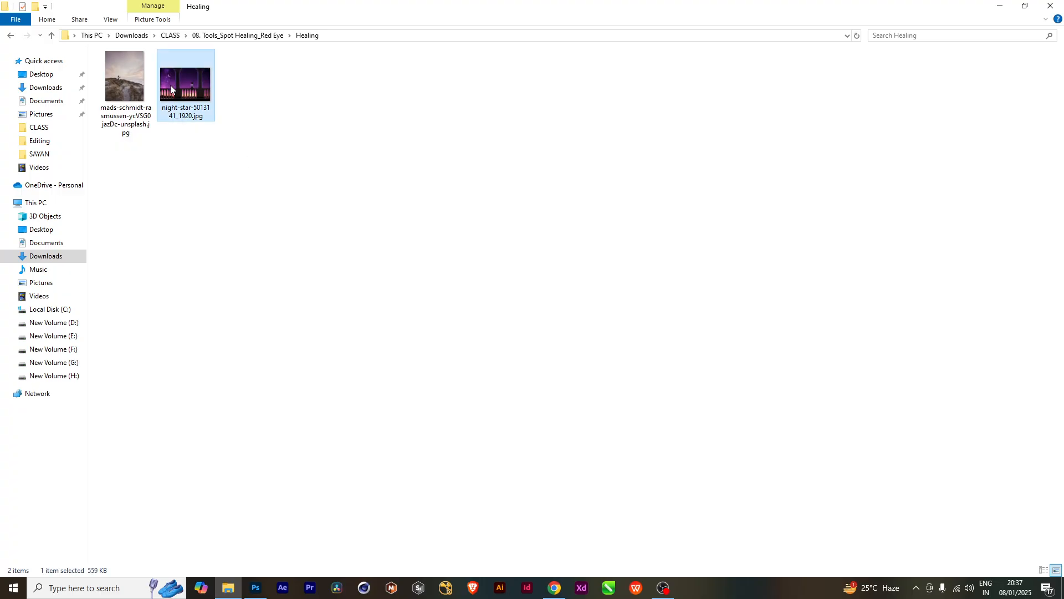
pyautogui.moveTo(171, 88); pyautogui.dragTo(394, 368)
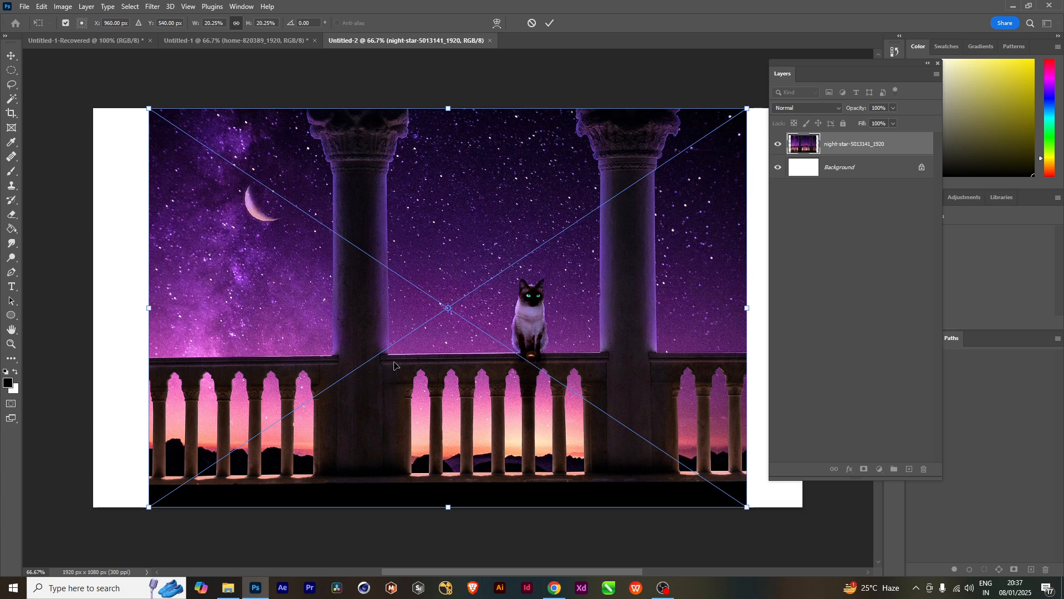
pyautogui.press('Return')
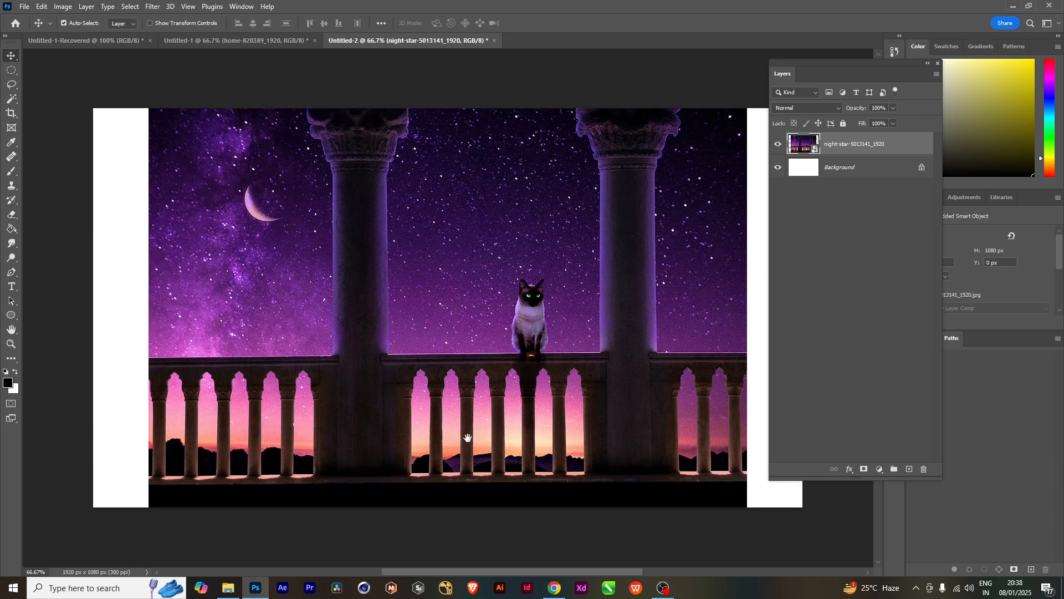
# Step: Rasterize the placed night-star-5013141_1920 smart object layer
pyautogui.moveTo(467, 438); pyautogui.dragTo(458, 435)
pyautogui.rightClick(882, 152)
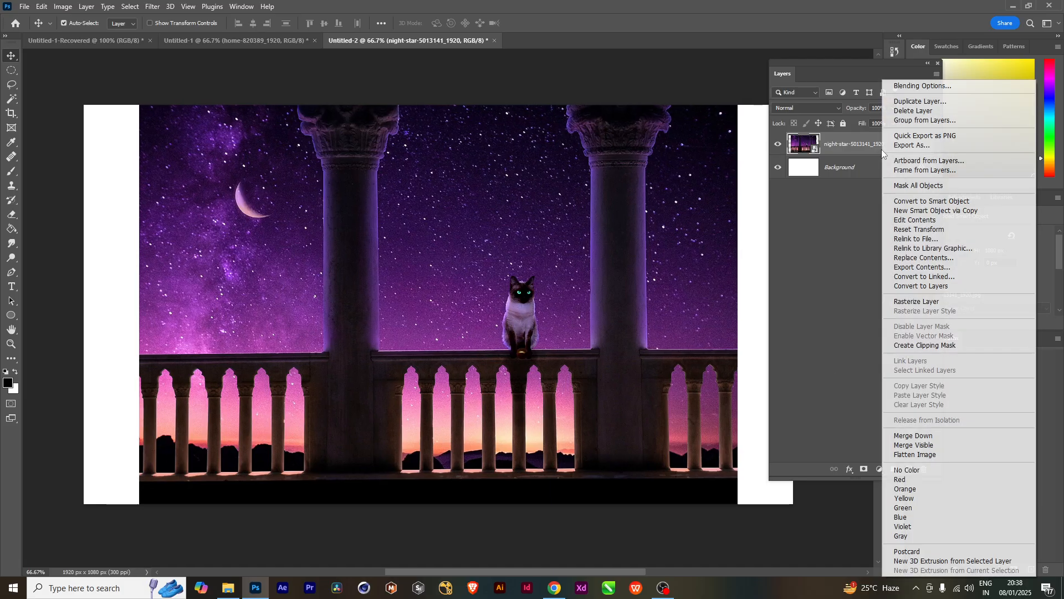
pyautogui.click(920, 302)
pyautogui.moveTo(535, 327)
pyautogui.mouseDown()
pyautogui.moveTo(509, 349)
pyautogui.moveTo(517, 332)
pyautogui.mouseUp()
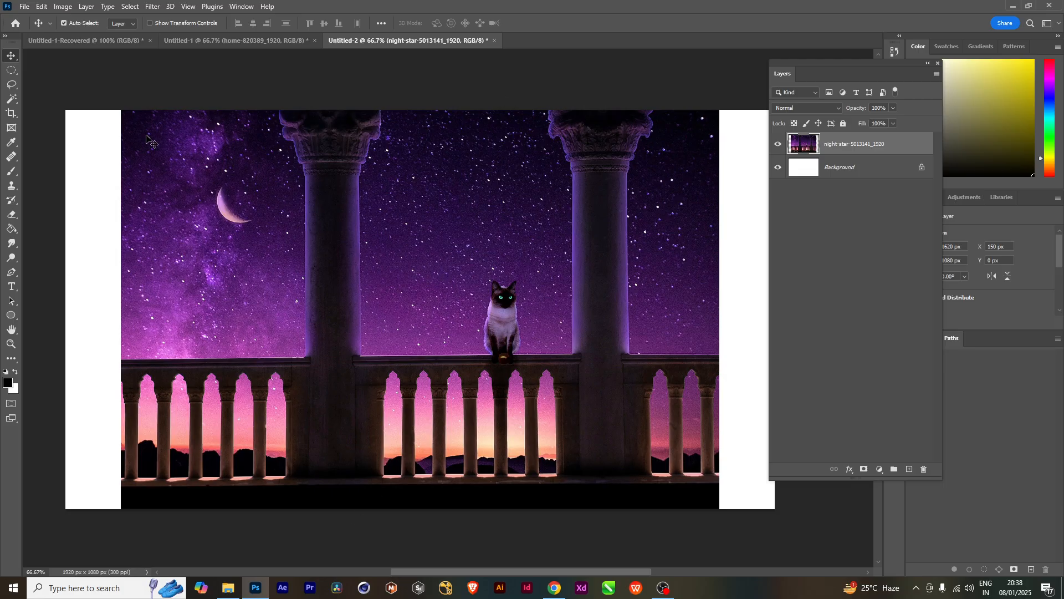
# Step: Activate the Healing Brush Tool for the night-sky layer, undoing the accidental shift of the image
pyautogui.click(9, 158)
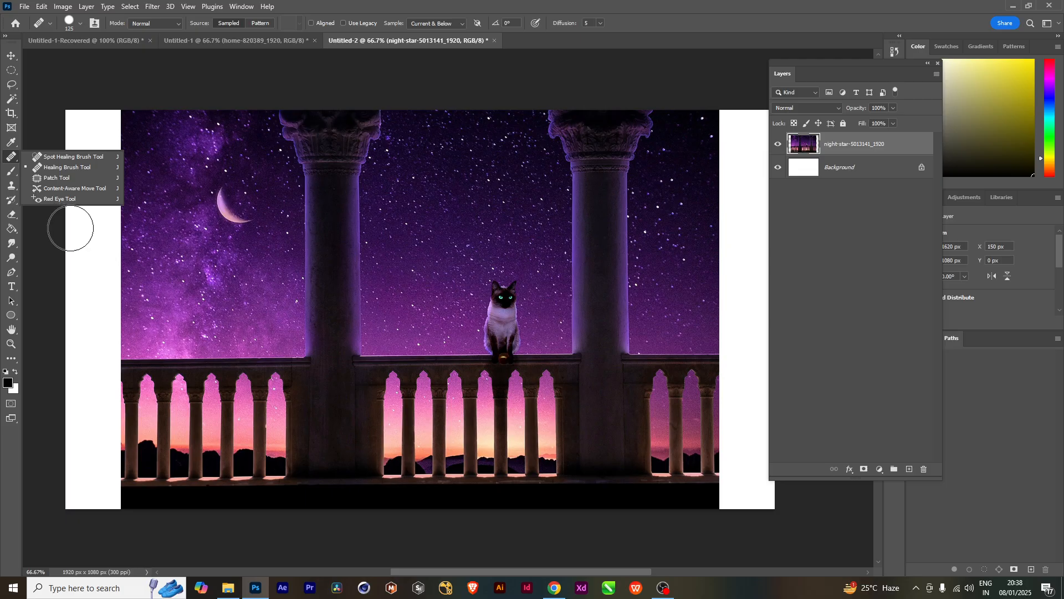
pyautogui.click(93, 167)
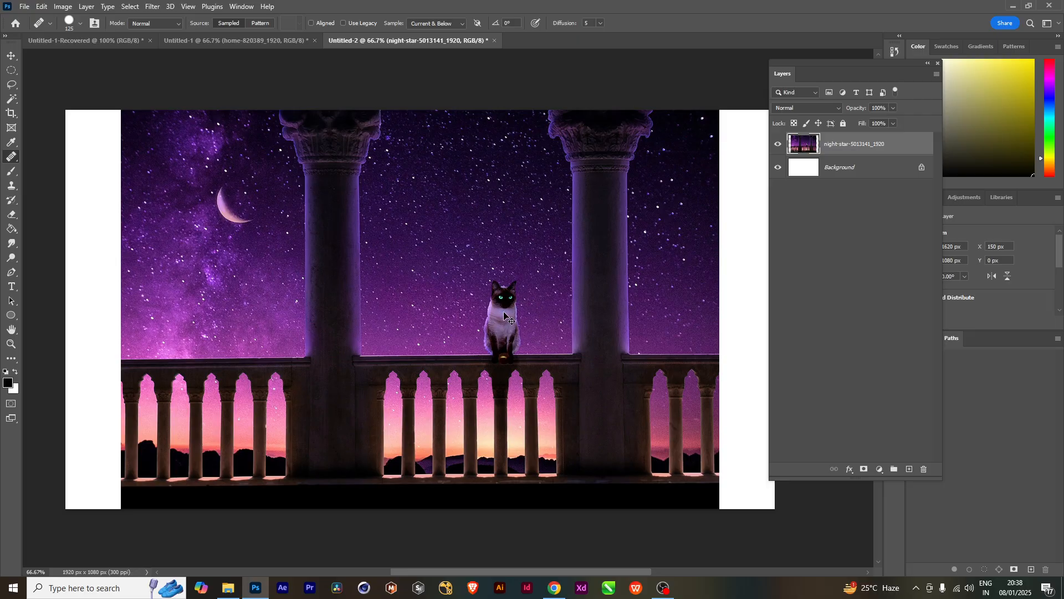
pyautogui.moveTo(505, 316); pyautogui.dragTo(501, 328)
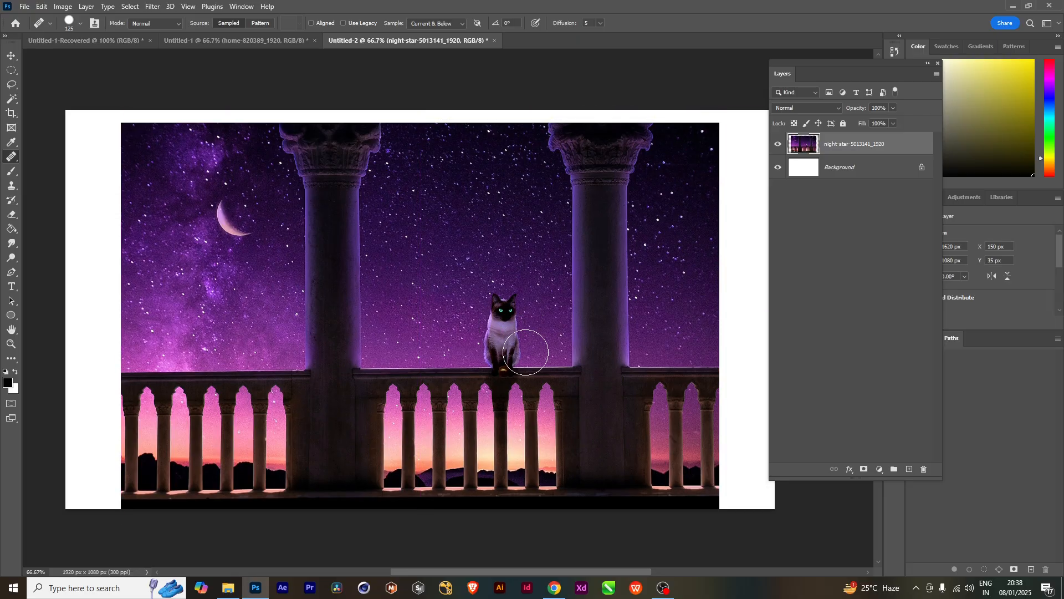
pyautogui.hotkey('ctrl', 'z')
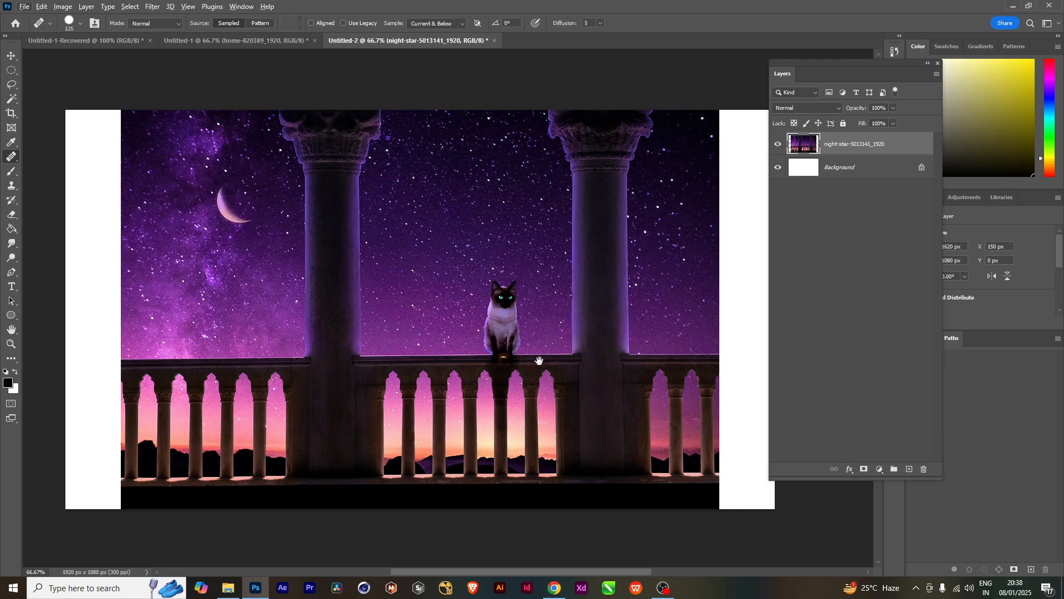
pyautogui.moveTo(539, 361); pyautogui.dragTo(524, 379)
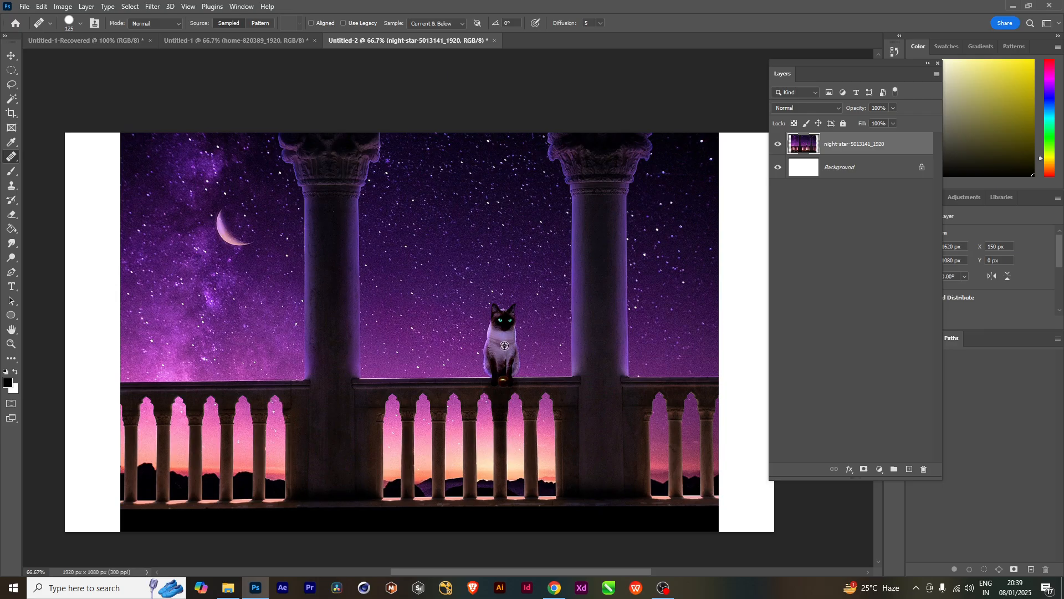
# Step: Sample the cat's body with the Healing Brush, try cloning it above the railing beneath the moon, and undo the strokes
pyautogui.keyDown('alt'); pyautogui.click(504, 345); pyautogui.keyUp('alt')
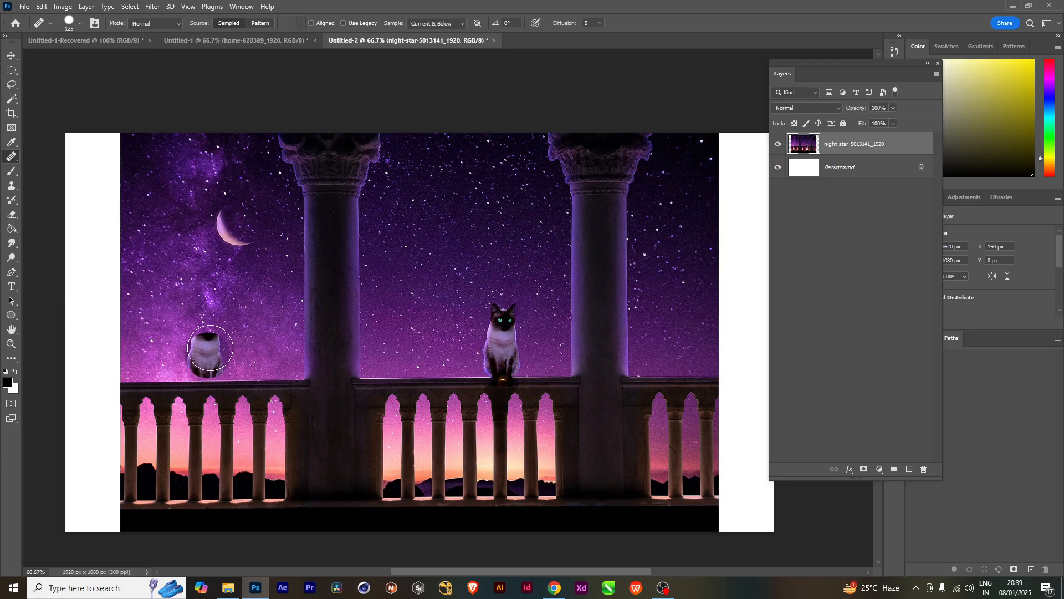
pyautogui.click(212, 360)
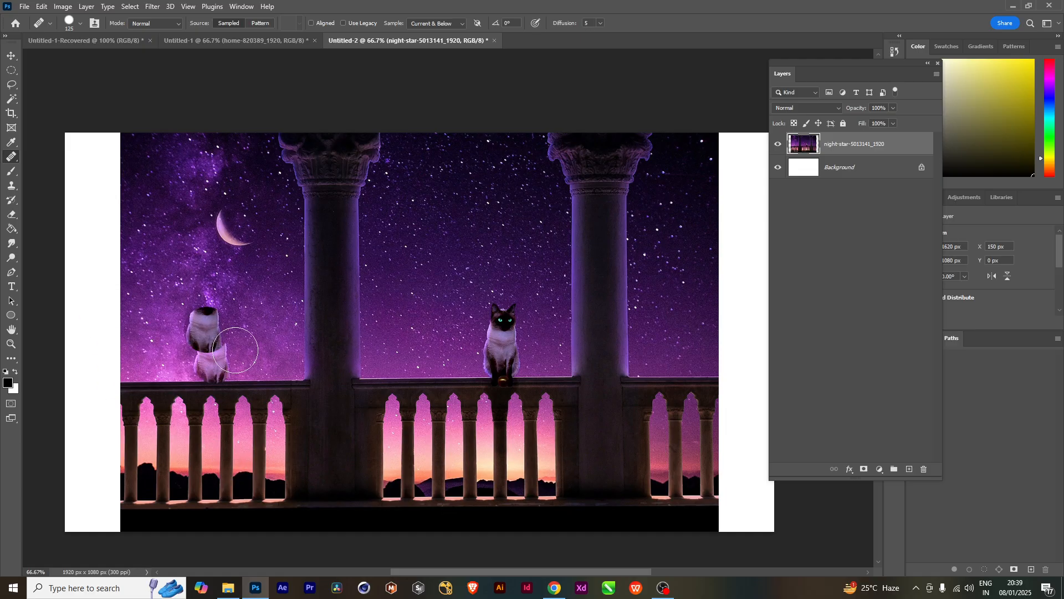
pyautogui.click(247, 359)
pyautogui.hotkey('ctrl', 'z')
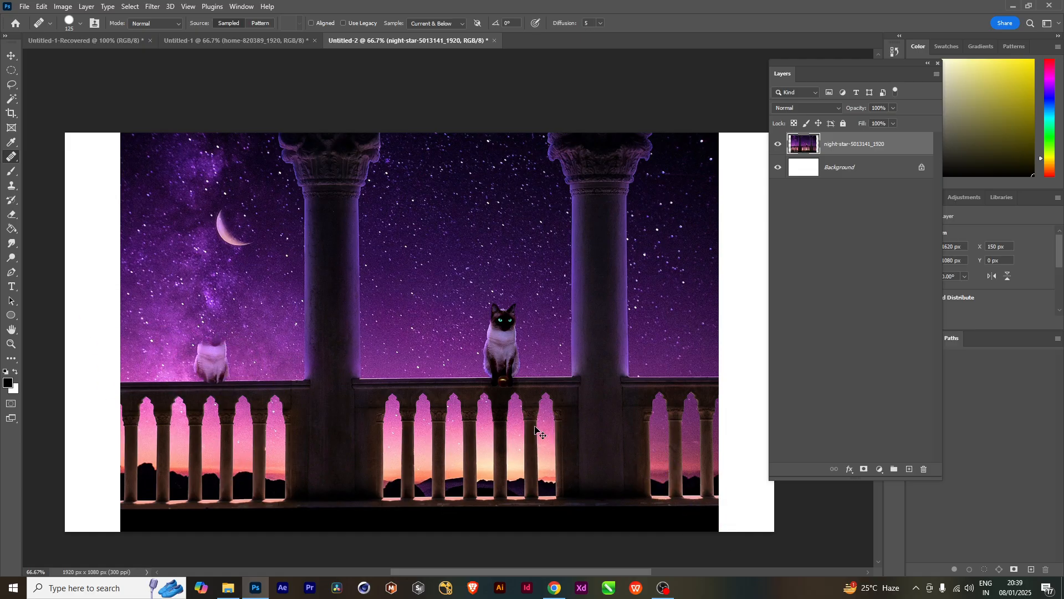
pyautogui.hotkey('ctrl', 'z')
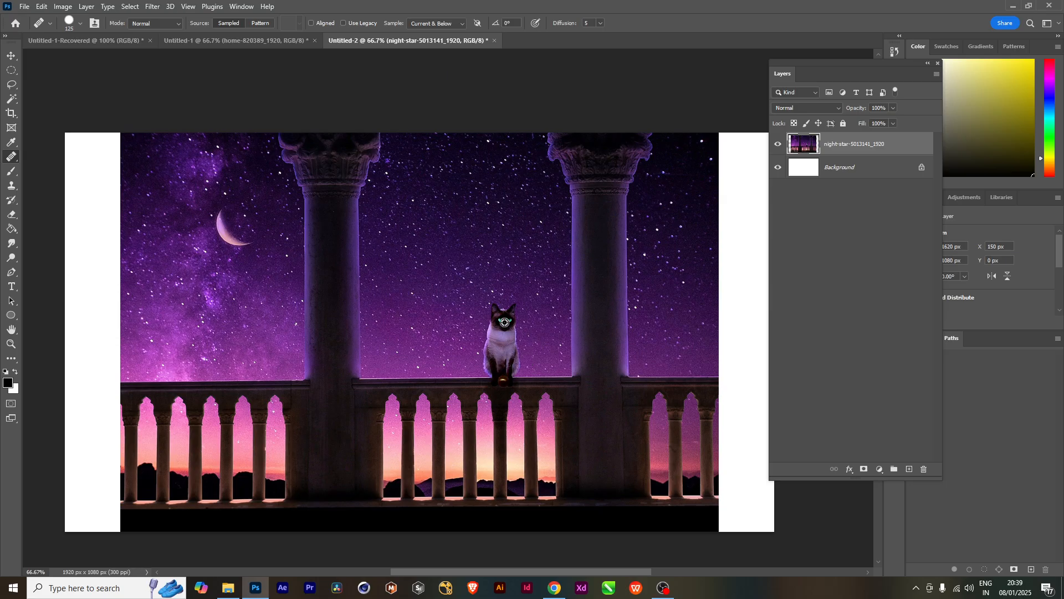
# Step: Sample the cat's face with the 125 px Healing Brush and clone it twice side by side above the railing beneath the moon
pyautogui.keyDown('alt'); pyautogui.click(504, 322); pyautogui.keyUp('alt')
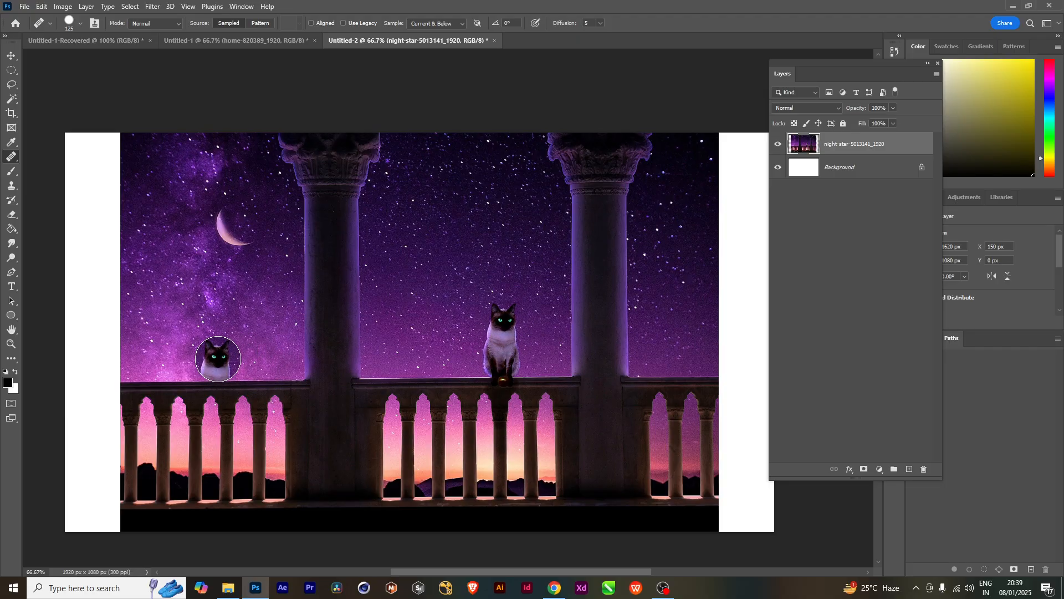
pyautogui.click(218, 359)
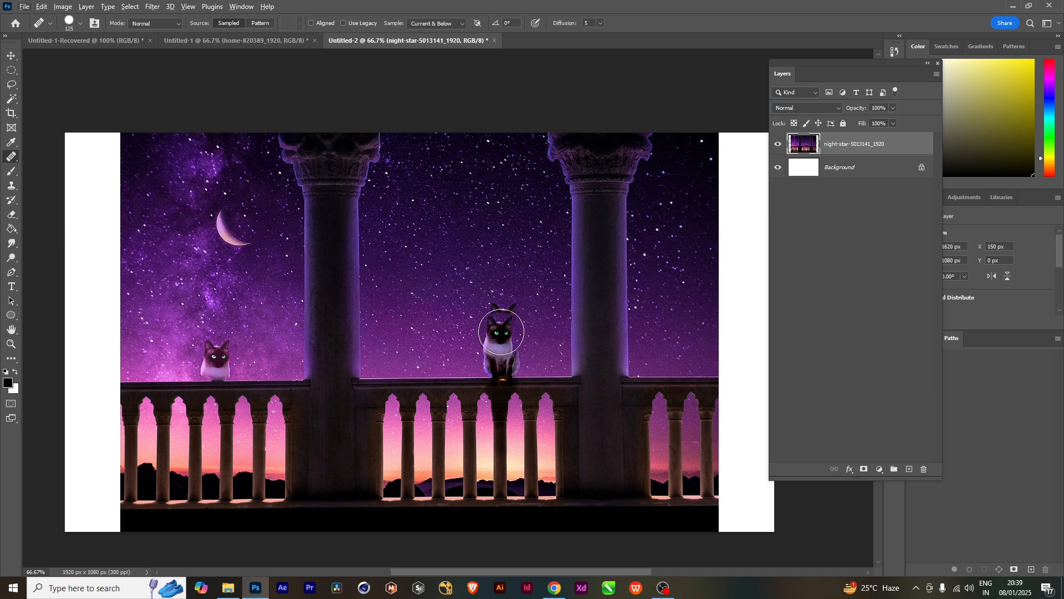
pyautogui.keyDown('alt'); pyautogui.click(505, 327); pyautogui.keyUp('alt')
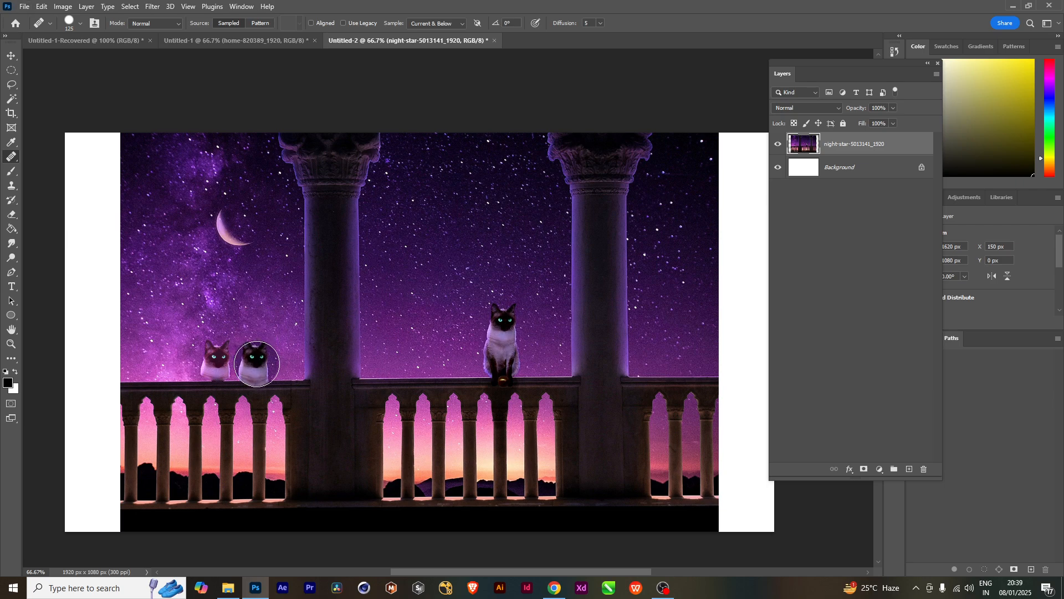
pyautogui.click(258, 359)
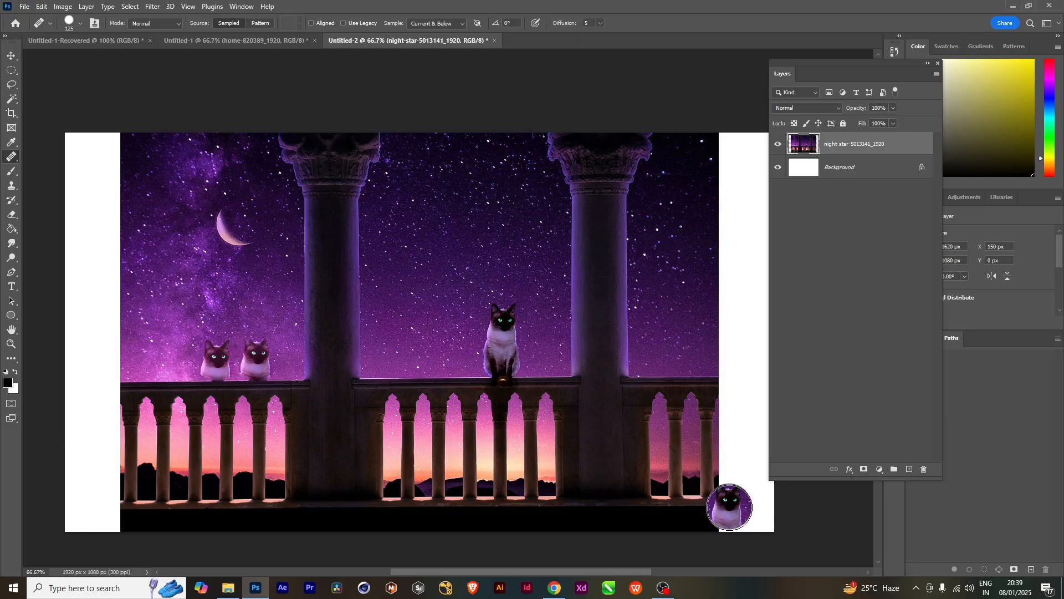
pyautogui.click(269, 273)
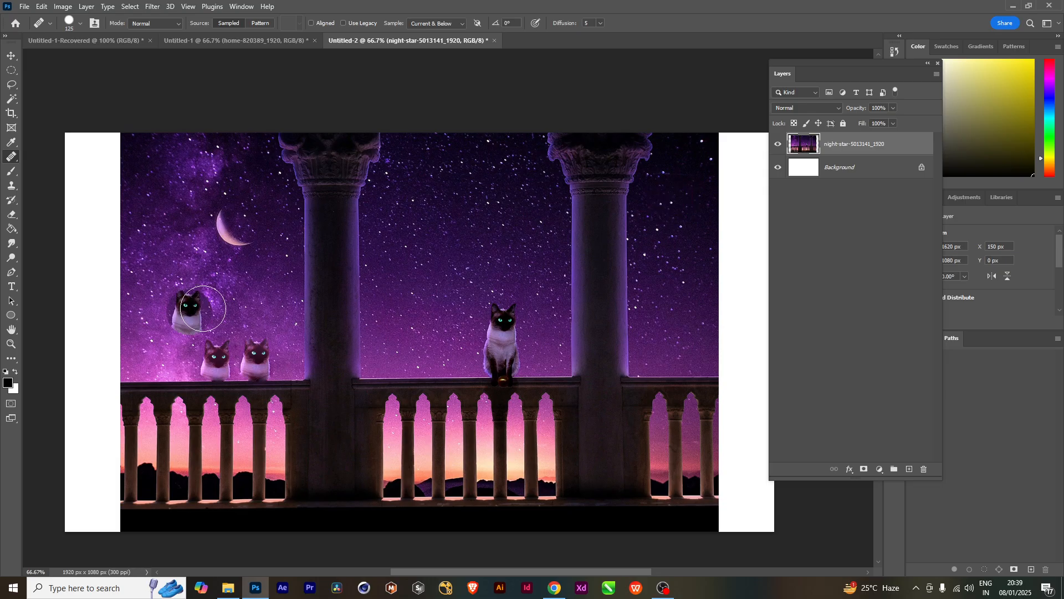
# Step: Sample the crescent moon, try cloning it into the sky beyond the right column, and undo the healing strokes
pyautogui.keyDown('alt'); pyautogui.click(231, 234); pyautogui.keyUp('alt')
pyautogui.click(672, 233)
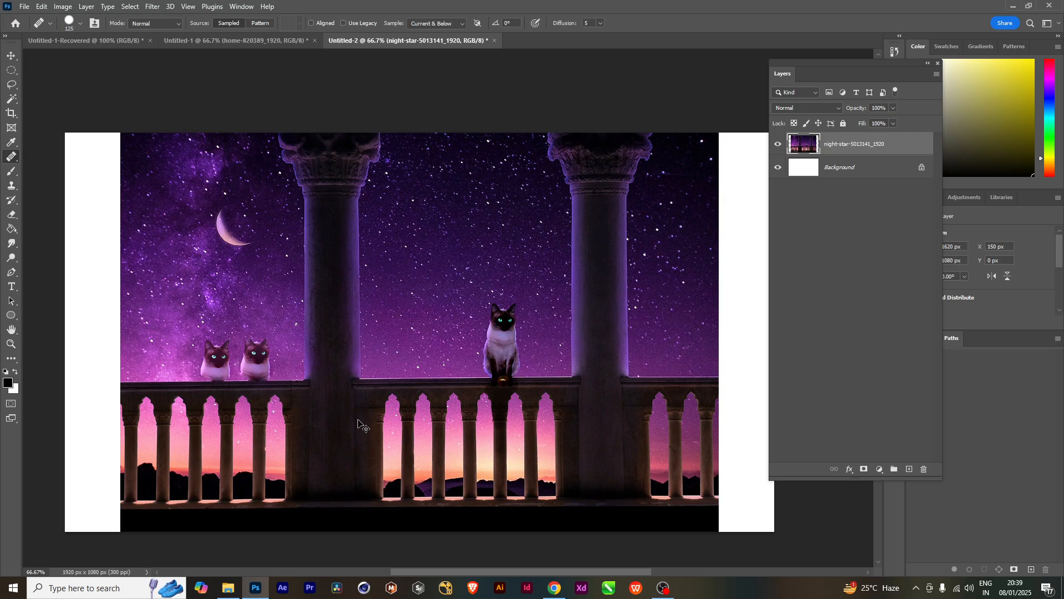
pyautogui.hotkey('ctrl', 'z')
pyautogui.hotkey('ctrl', 'z')
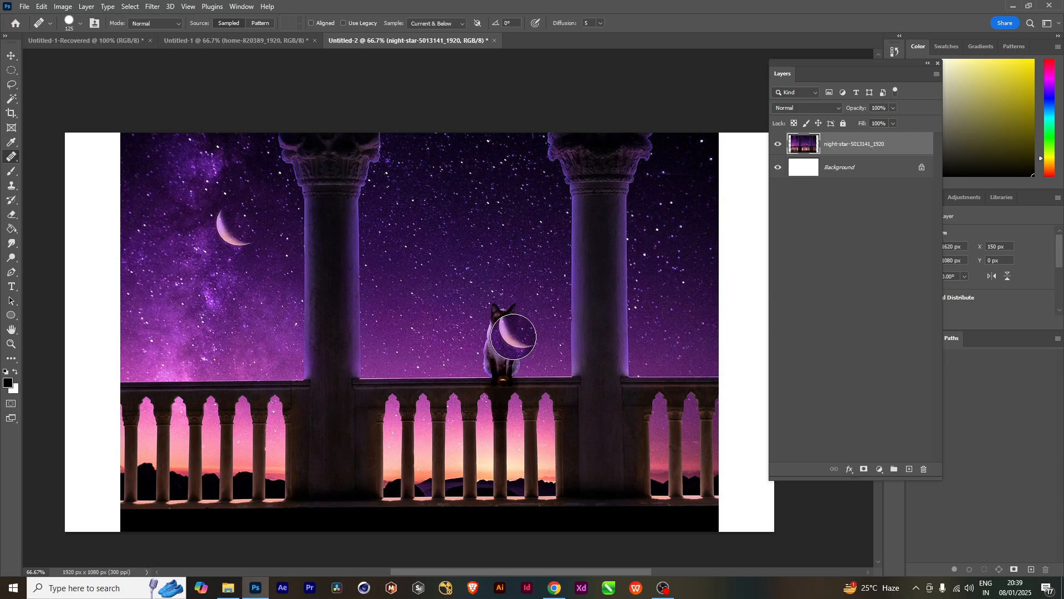
# Step: Enlarge the Healing Brush to 250 px to cover the whole cat, undoing the test stroke made over the railing
pyautogui.press(']')
pyautogui.press(']')
pyautogui.press(']')
pyautogui.click(506, 391)
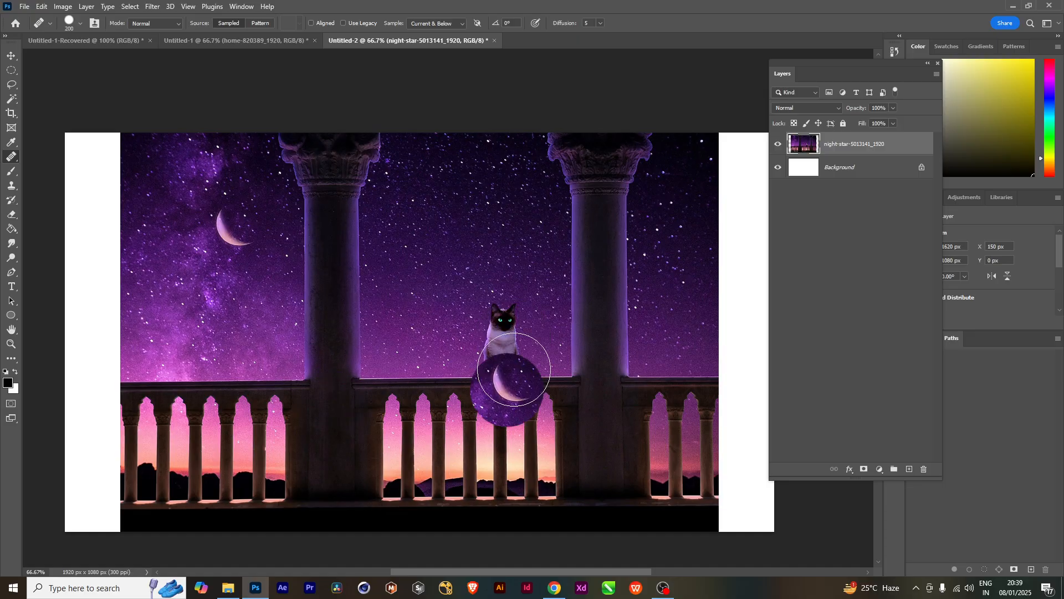
pyautogui.hotkey('ctrl', 'z')
pyautogui.press(']')
pyautogui.press(']')
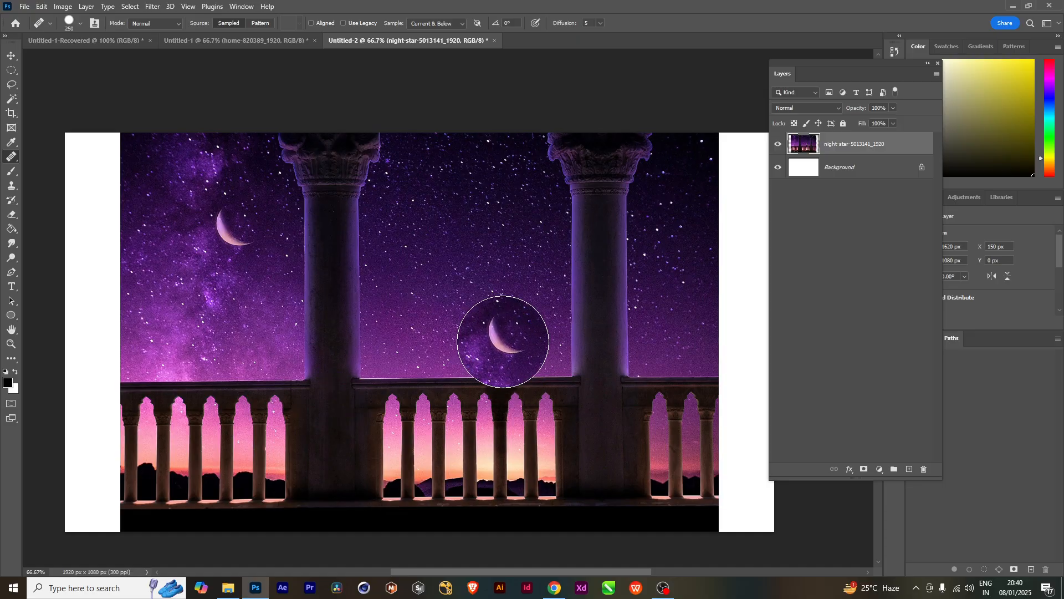
pyautogui.press('[')
pyautogui.press('[')
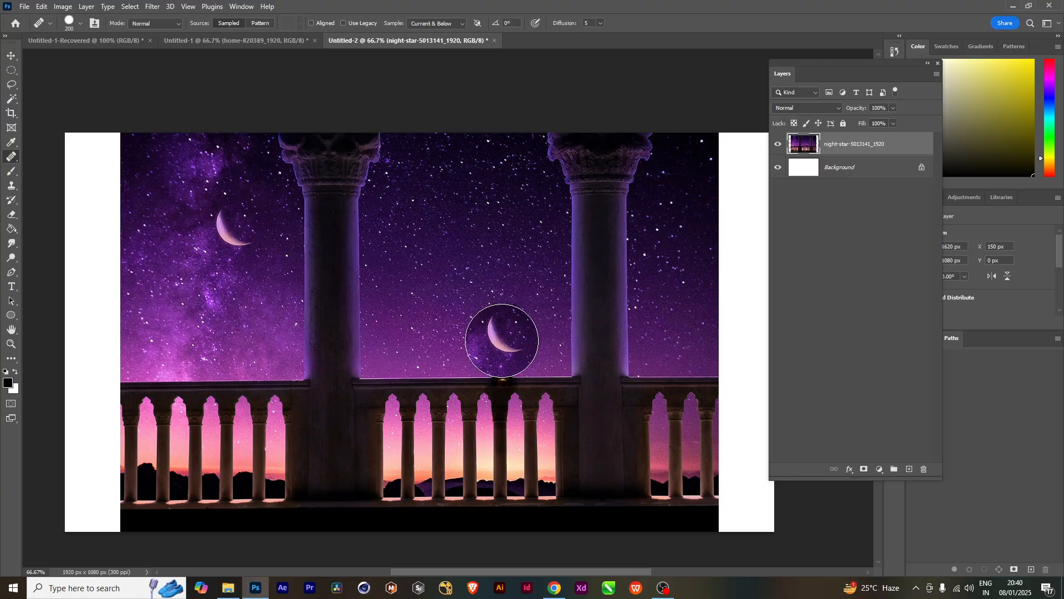
pyautogui.press(']')
pyautogui.press(']')
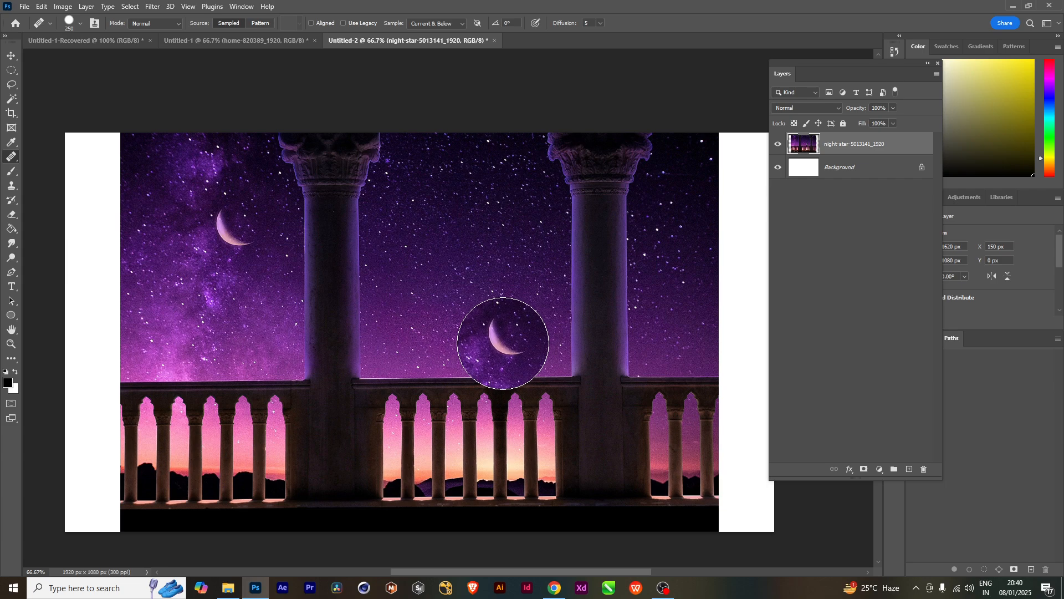
# Step: Sample the whole cat and clone it onto the railing beneath the moon, undoing the extra stroke
pyautogui.click(503, 343)
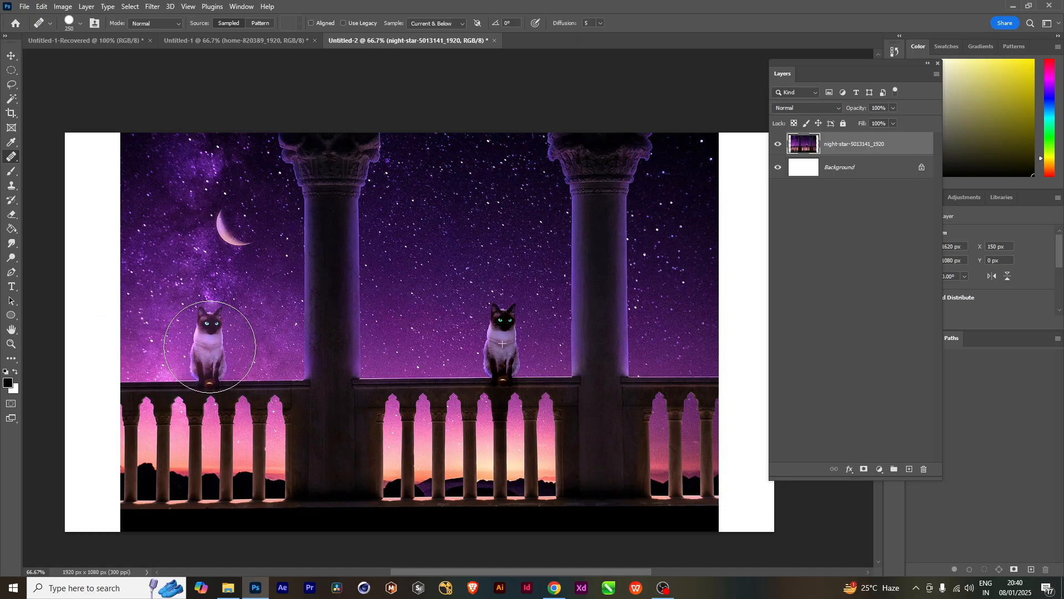
pyautogui.click(209, 347)
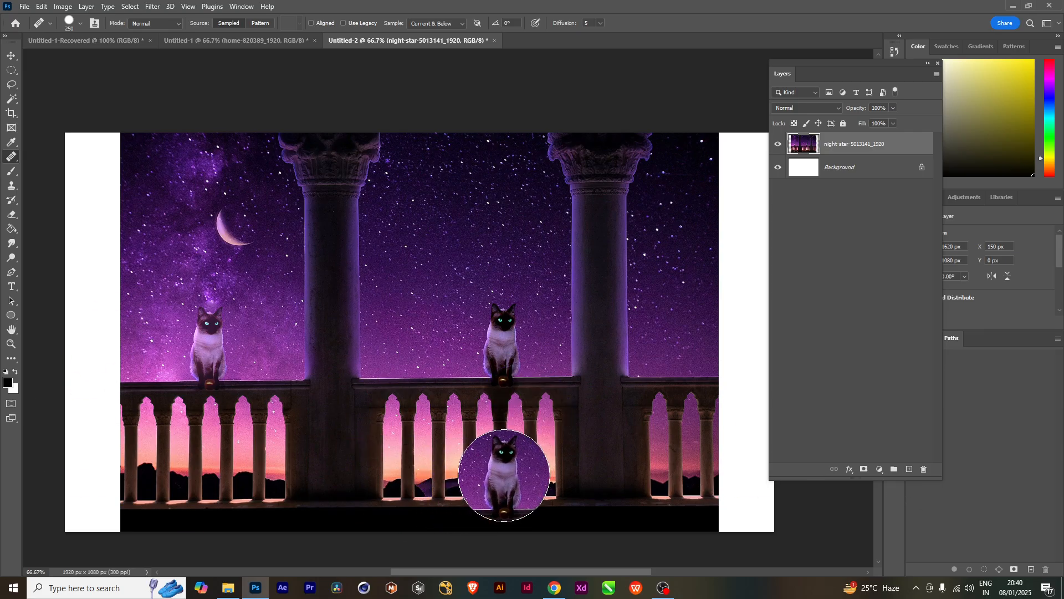
pyautogui.click(514, 338)
pyautogui.hotkey('ctrl', 'z')
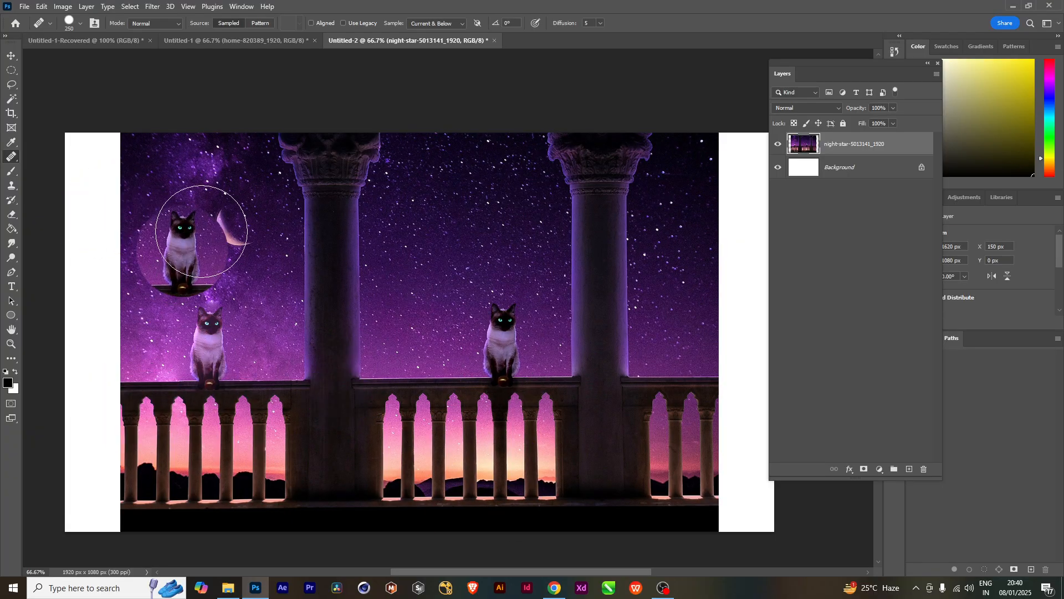
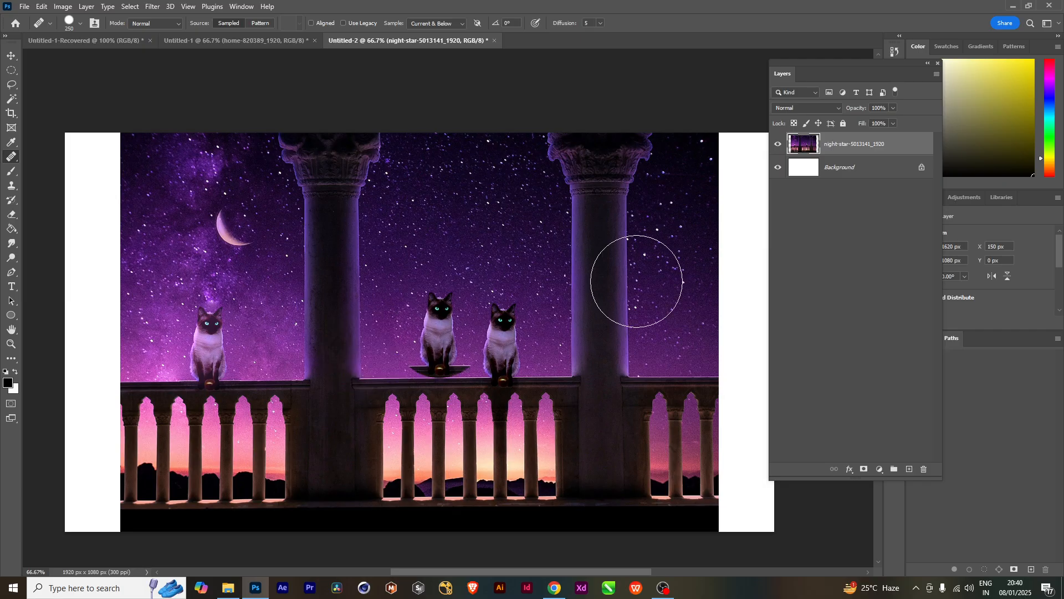
# Step: Hide the night-star-5013141_1920 layer and place person-dealing-with-rosacea.jpg from the Spot Healing folder in File Explorer at its default size
pyautogui.click(779, 145)
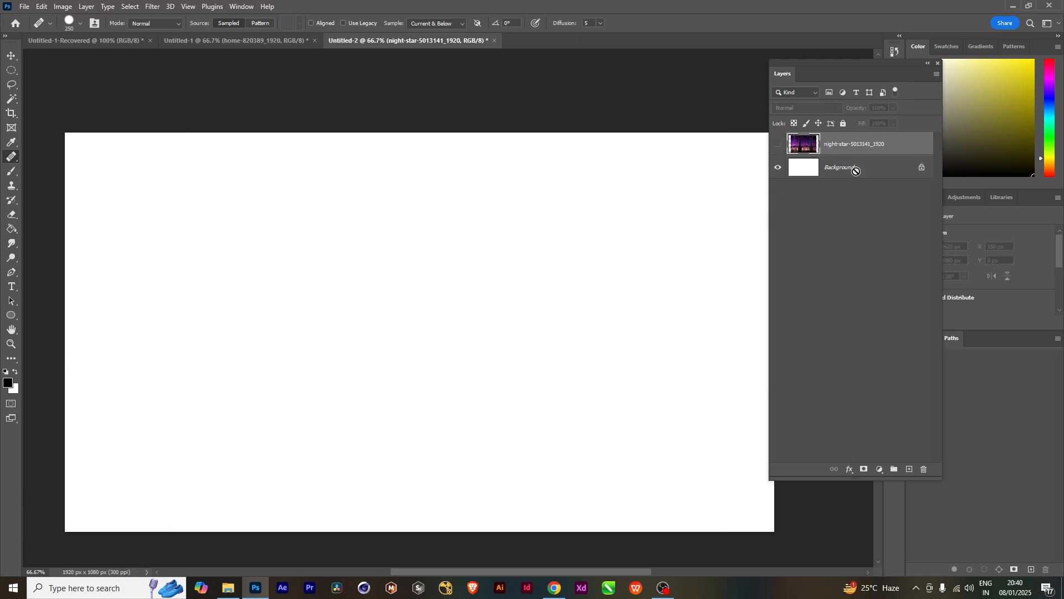
pyautogui.moveTo(228, 588)
pyautogui.click(237, 537)
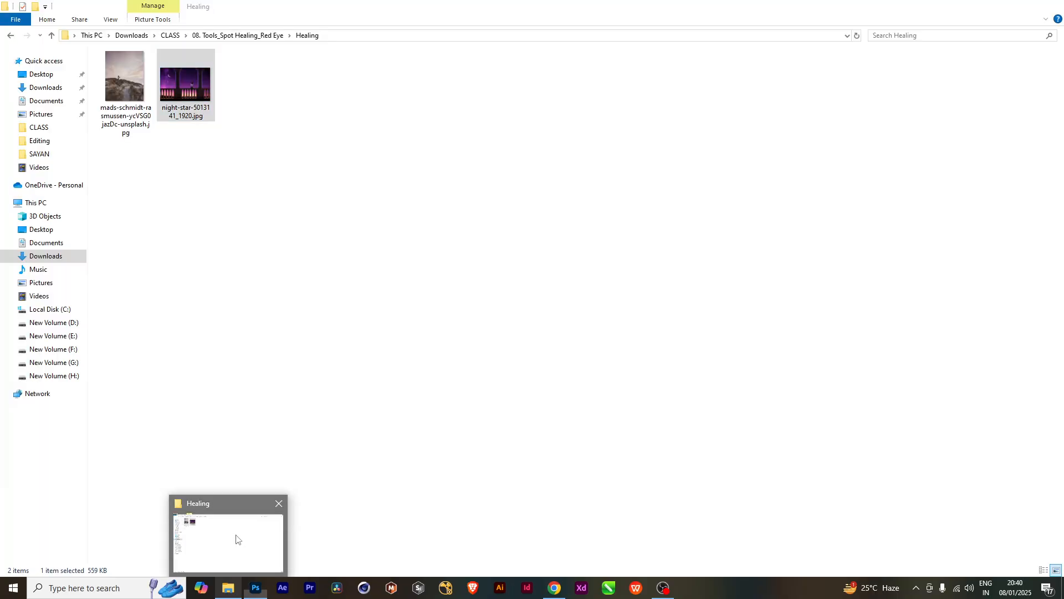
pyautogui.click(51, 37)
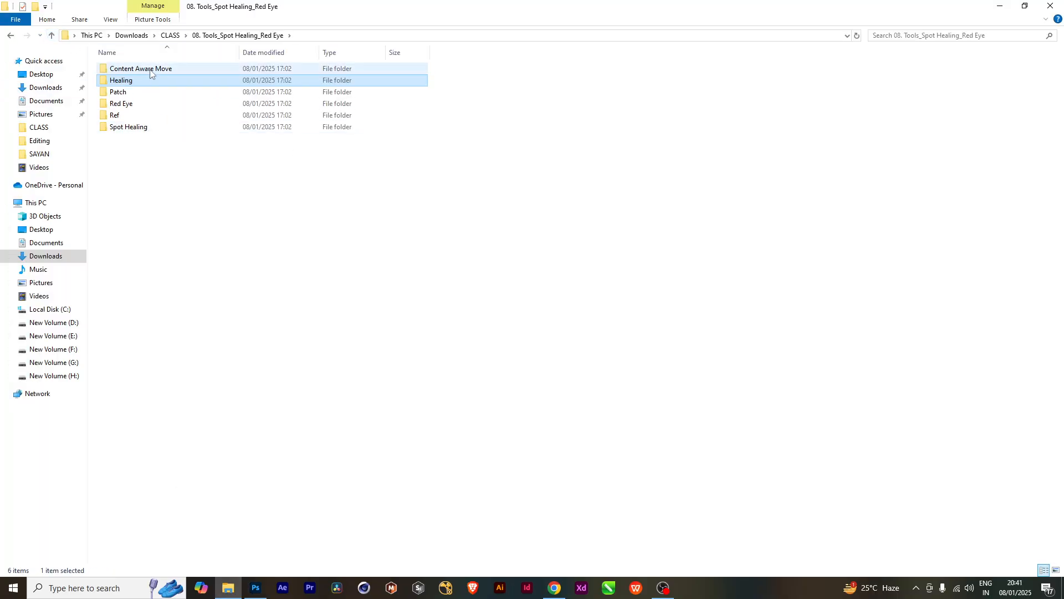
pyautogui.doubleClick(116, 127)
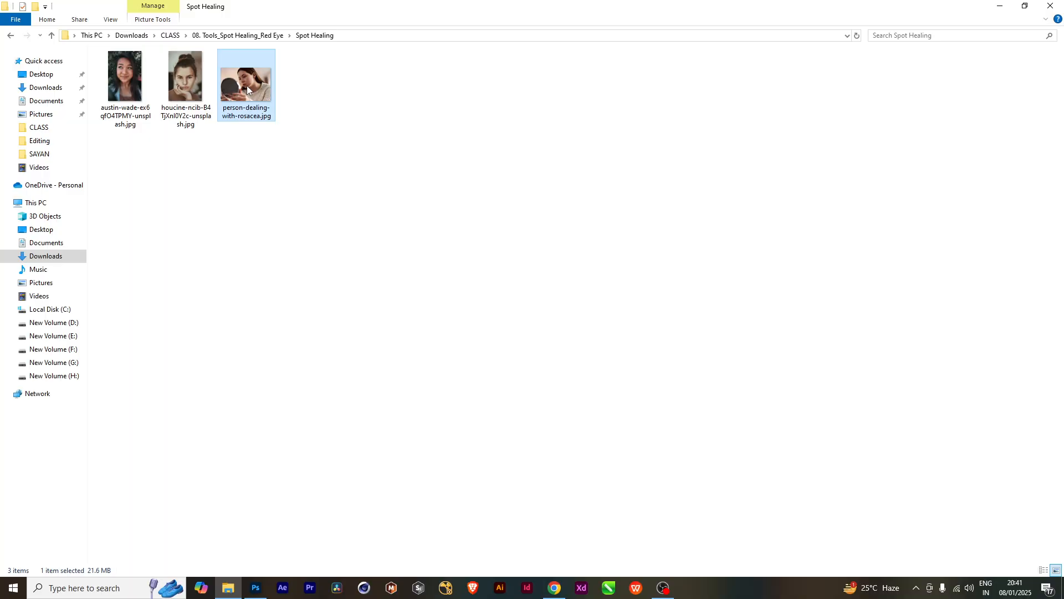
pyautogui.moveTo(248, 85); pyautogui.dragTo(452, 346)
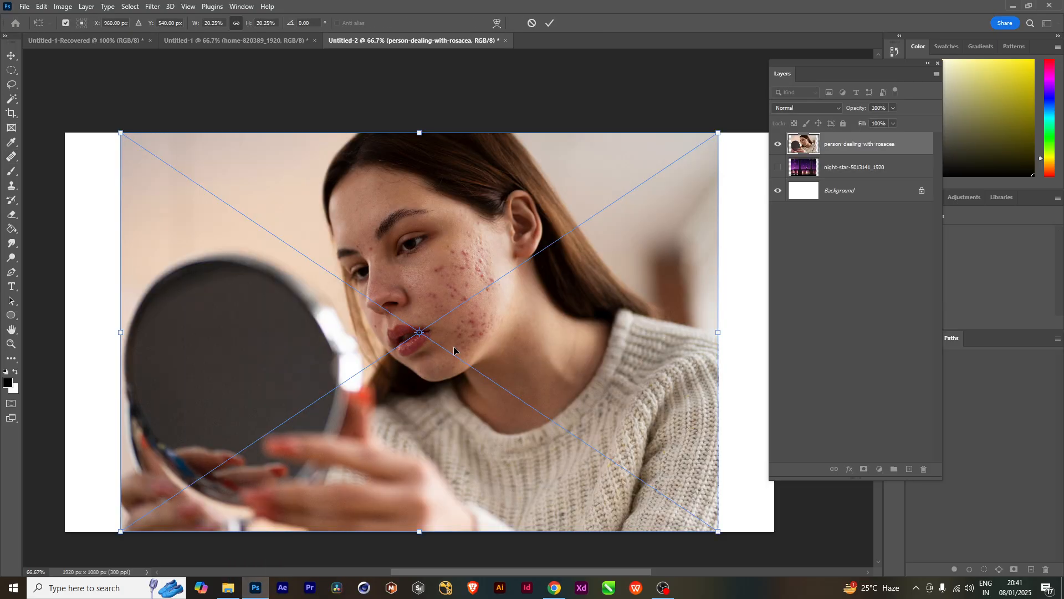
pyautogui.press('Return')
# Step: Rasterize the person-dealing-with-rosacea smart object layer for use with the Healing Brush Tool
pyautogui.press('j')
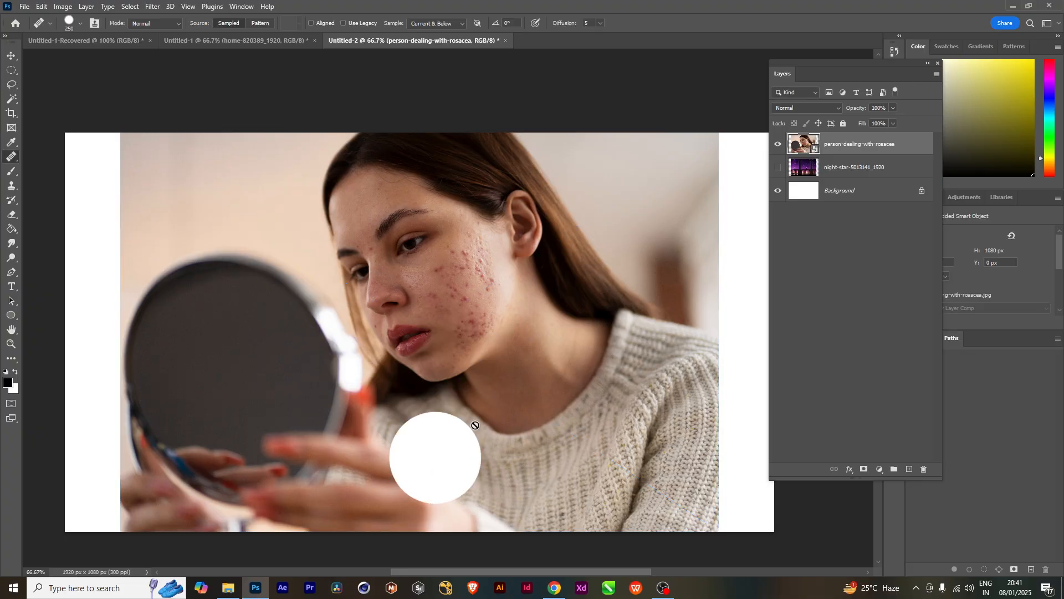
pyautogui.rightClick(848, 149)
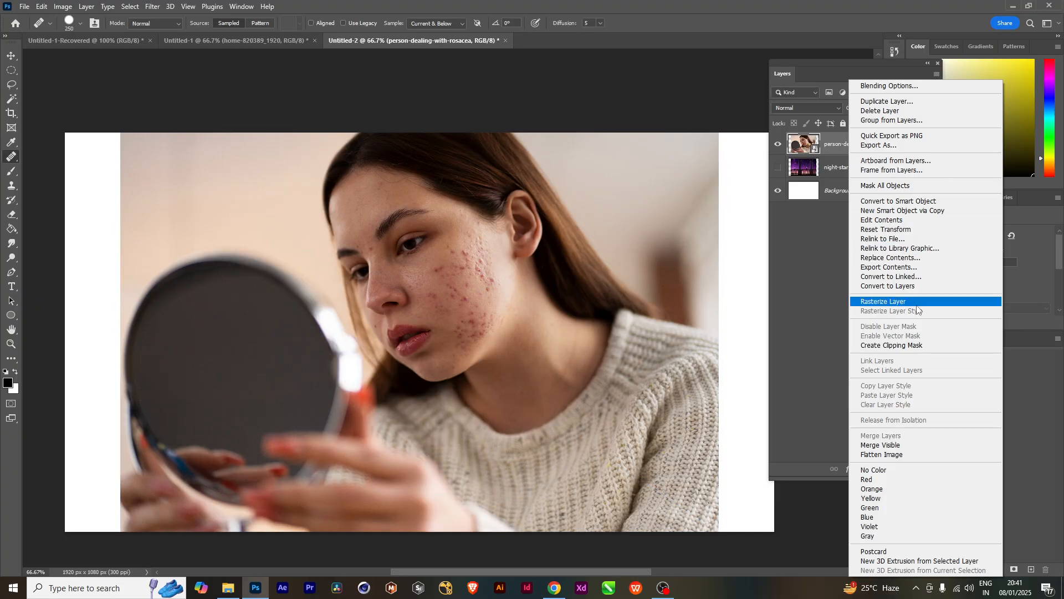
pyautogui.click(907, 302)
pyautogui.click(527, 342)
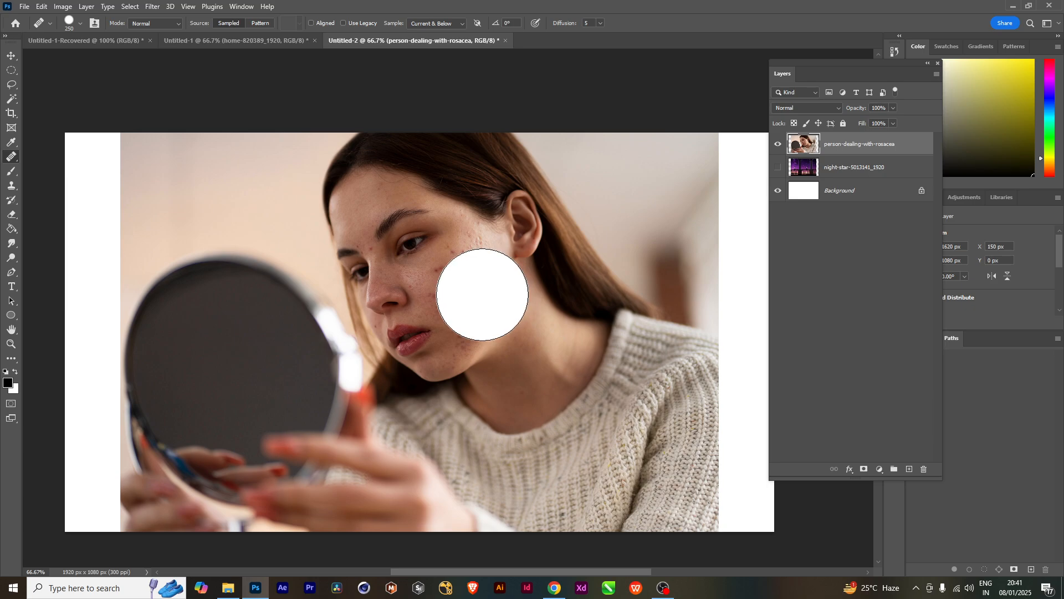
# Step: Duplicate the person-dealing-with-rosacea layer and make the copy the active layer for retouching
pyautogui.scroll(5, 482, 294)
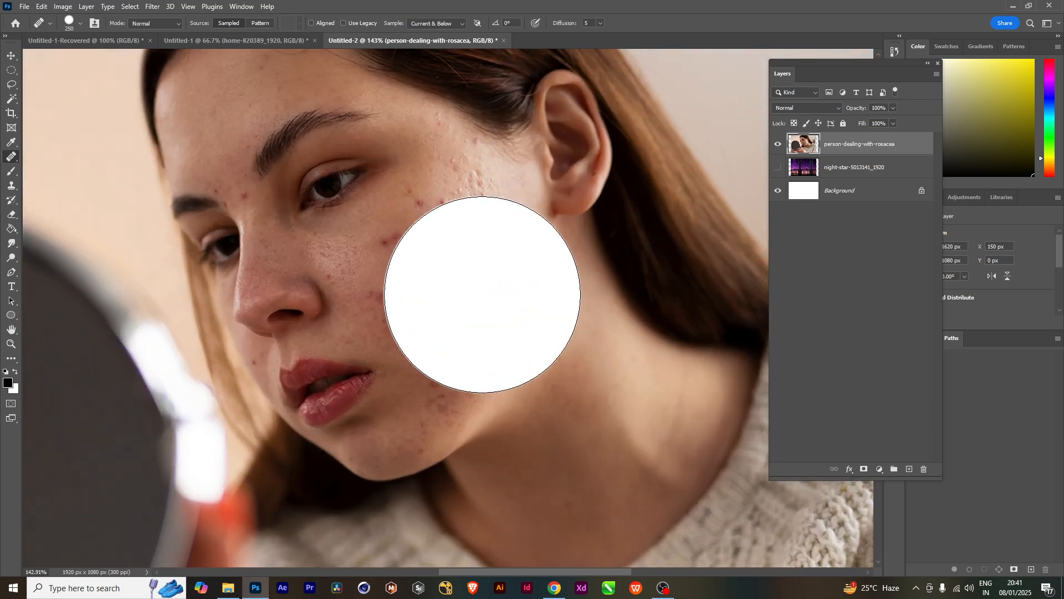
pyautogui.moveTo(549, 332)
pyautogui.mouseDown()
pyautogui.moveTo(391, 345)
pyautogui.moveTo(447, 334)
pyautogui.mouseUp()
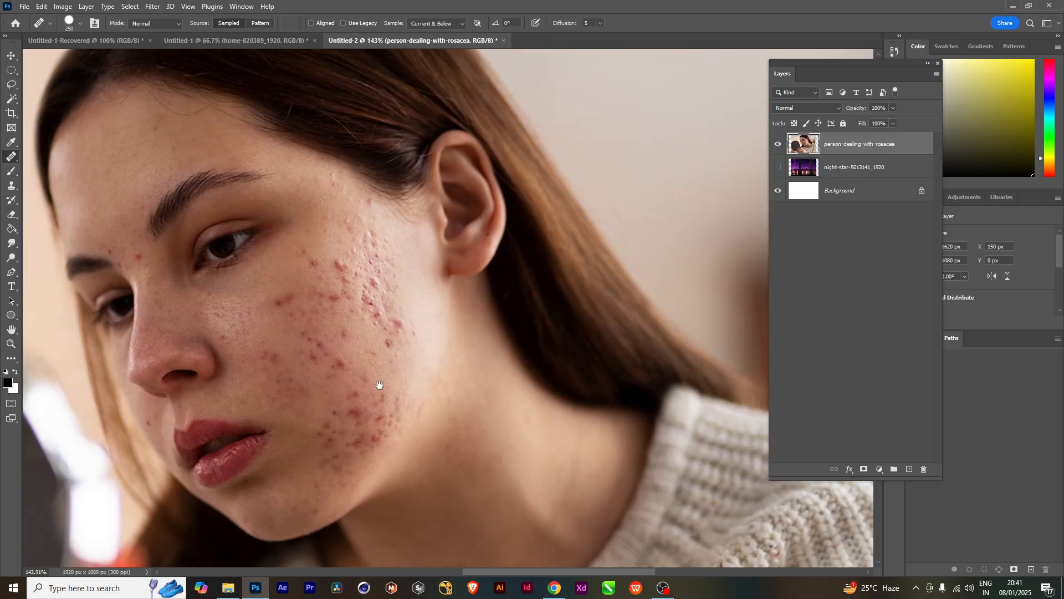
pyautogui.scroll(-3, 388, 332)
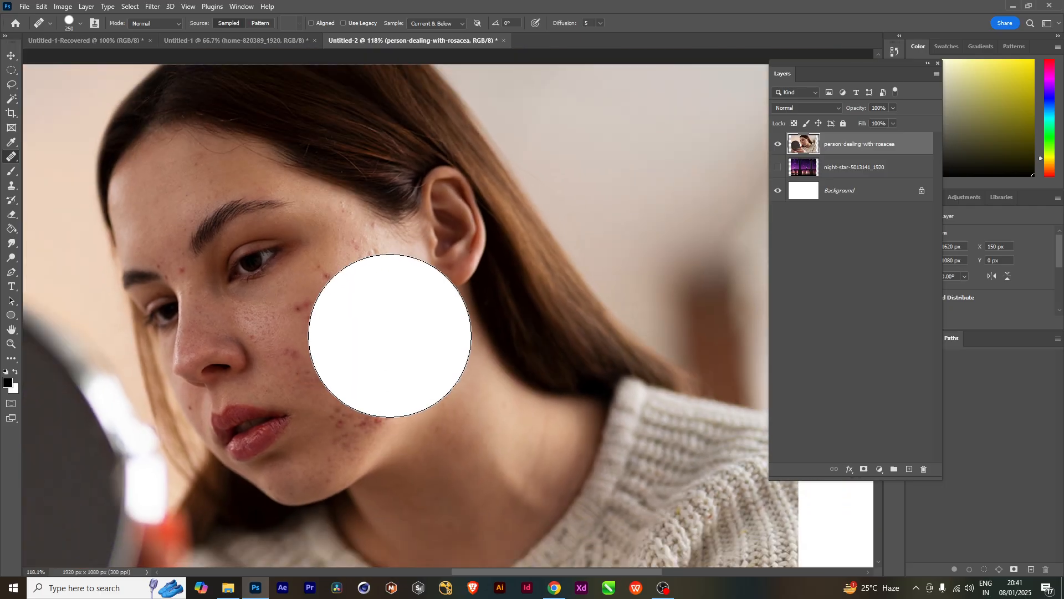
pyautogui.scroll(-2, 390, 336)
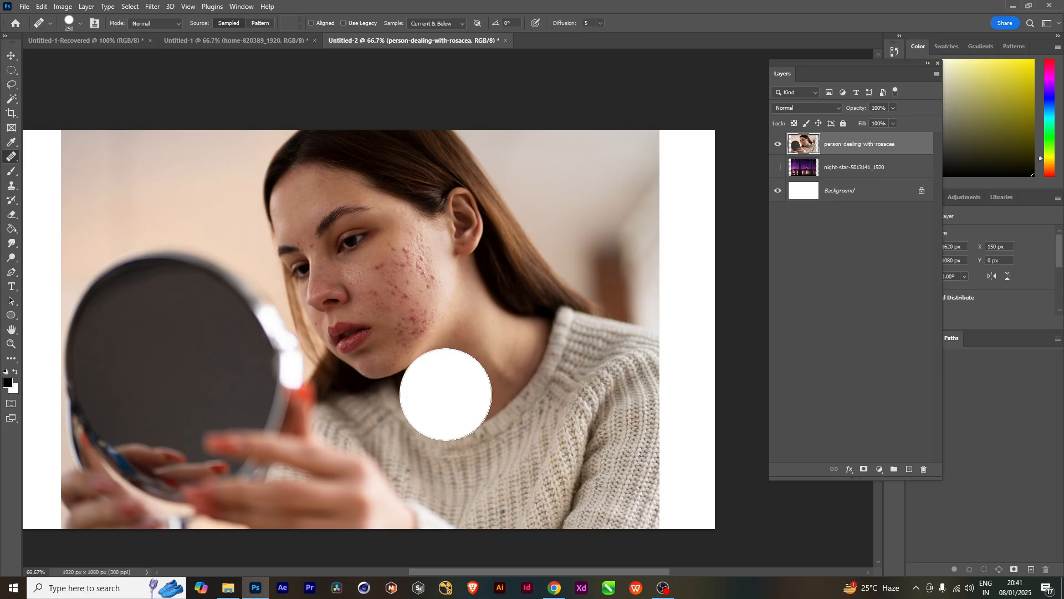
pyautogui.hotkey('ctrl', 'j')
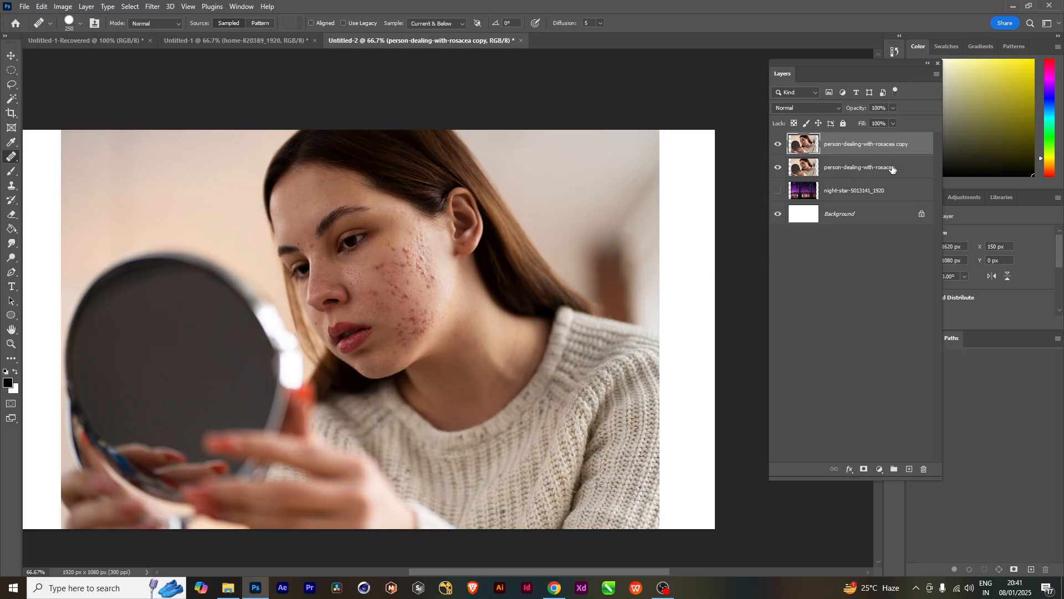
pyautogui.click(832, 170)
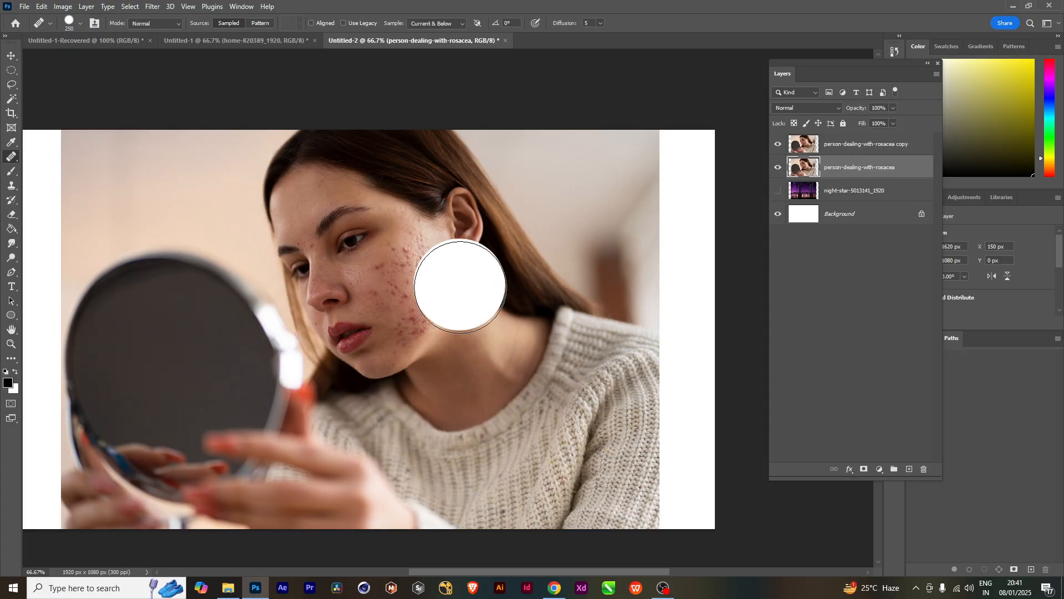
pyautogui.click(863, 145)
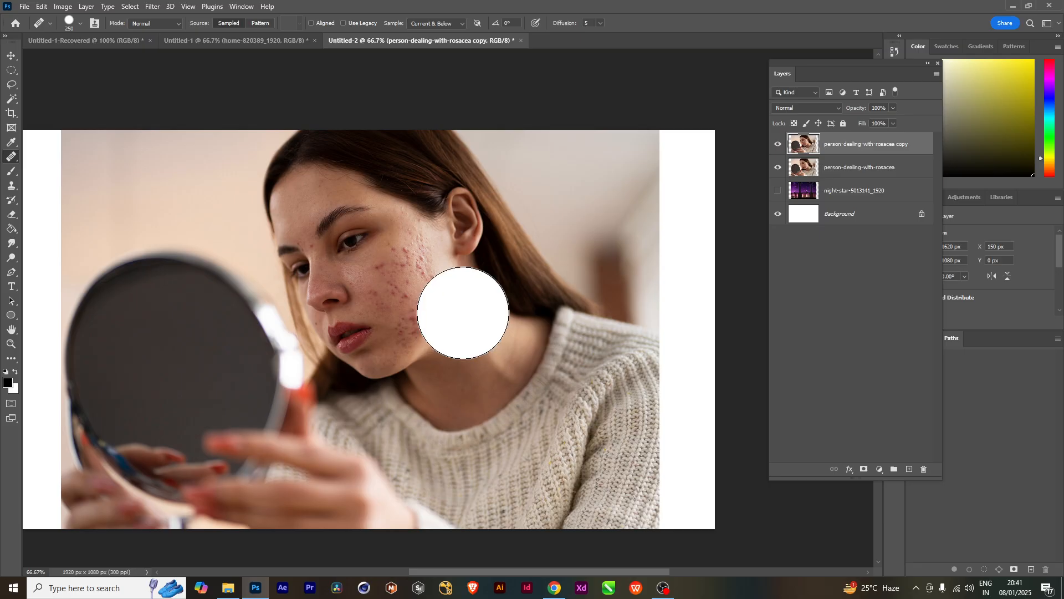
# Step: Reduce the Healing Brush to 90 px and end with person-dealing-with-rosacea copy as the active layer
pyautogui.press('[')
pyautogui.press('[')
pyautogui.press('[')
pyautogui.press('[')
pyautogui.press('[')
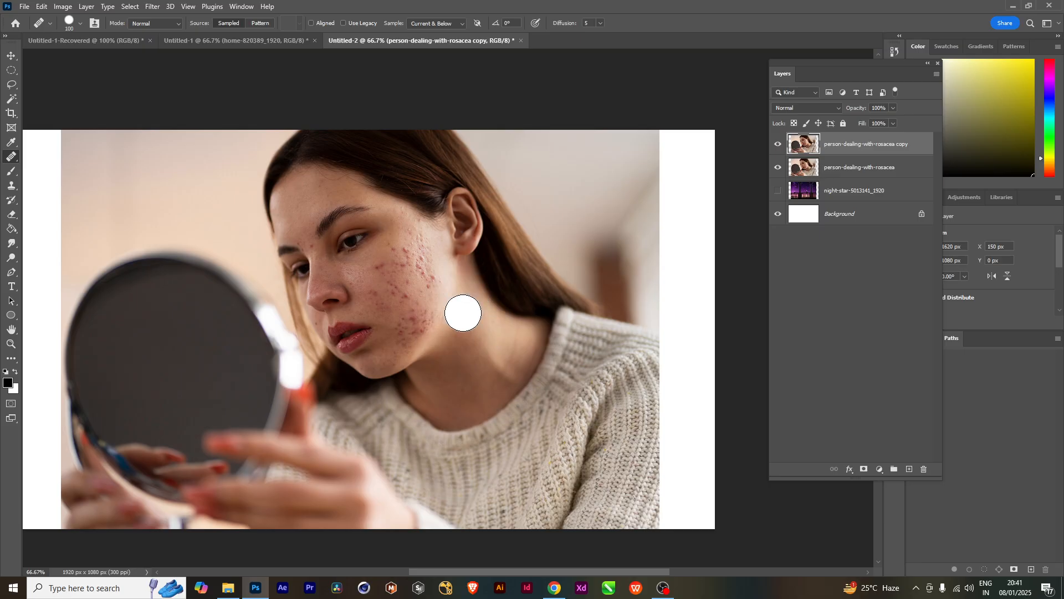
pyautogui.press('[')
pyautogui.click(848, 172)
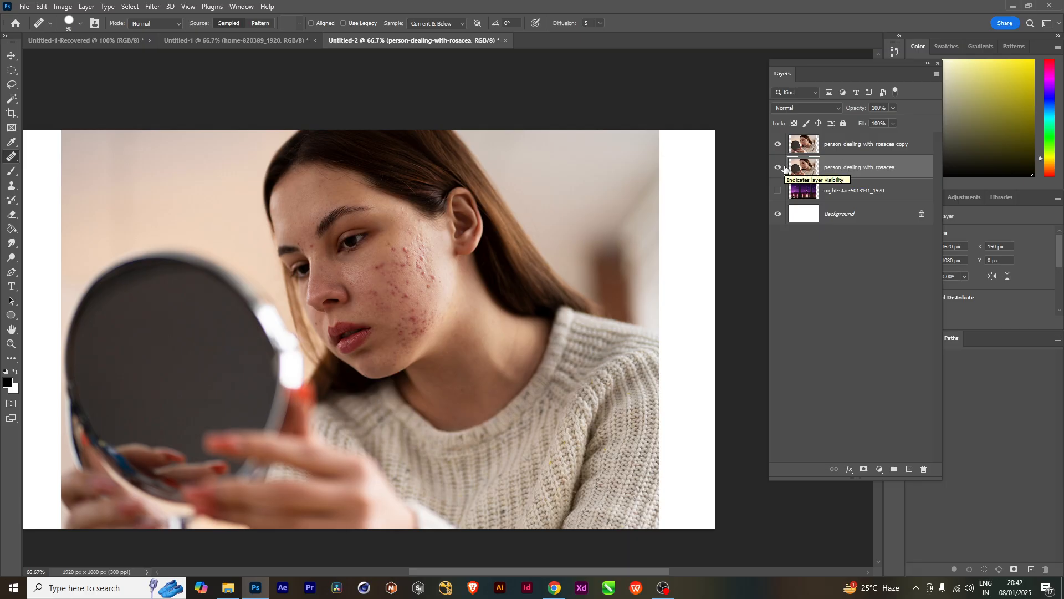
pyautogui.click(830, 147)
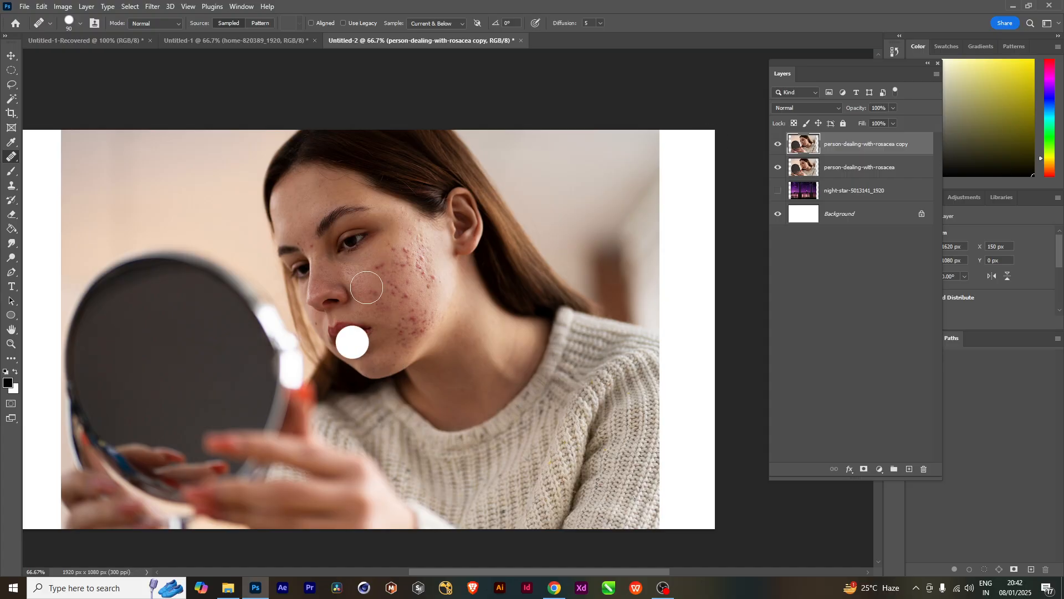
pyautogui.click(833, 174)
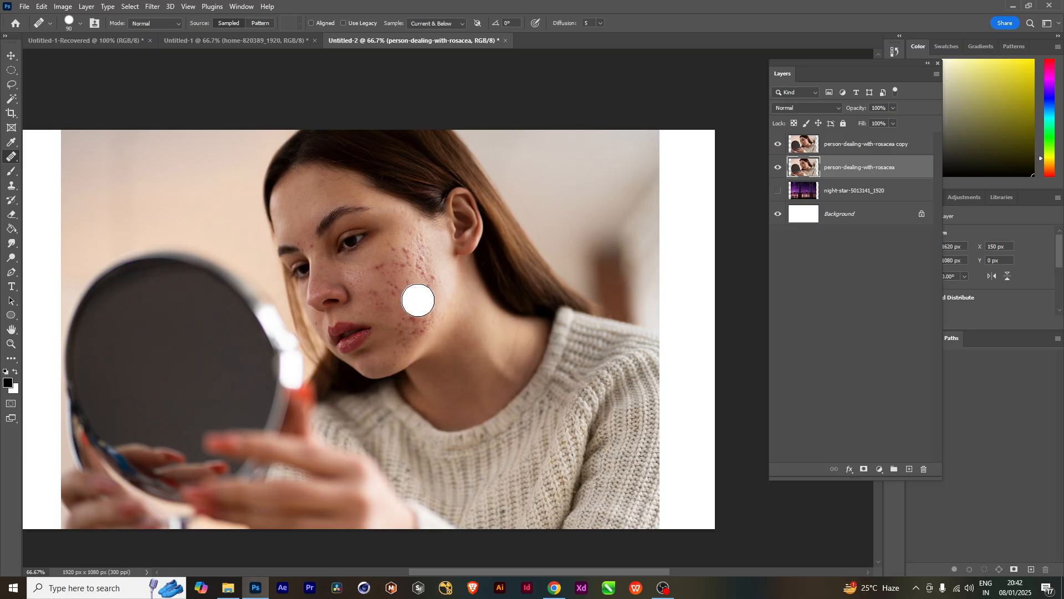
pyautogui.click(843, 150)
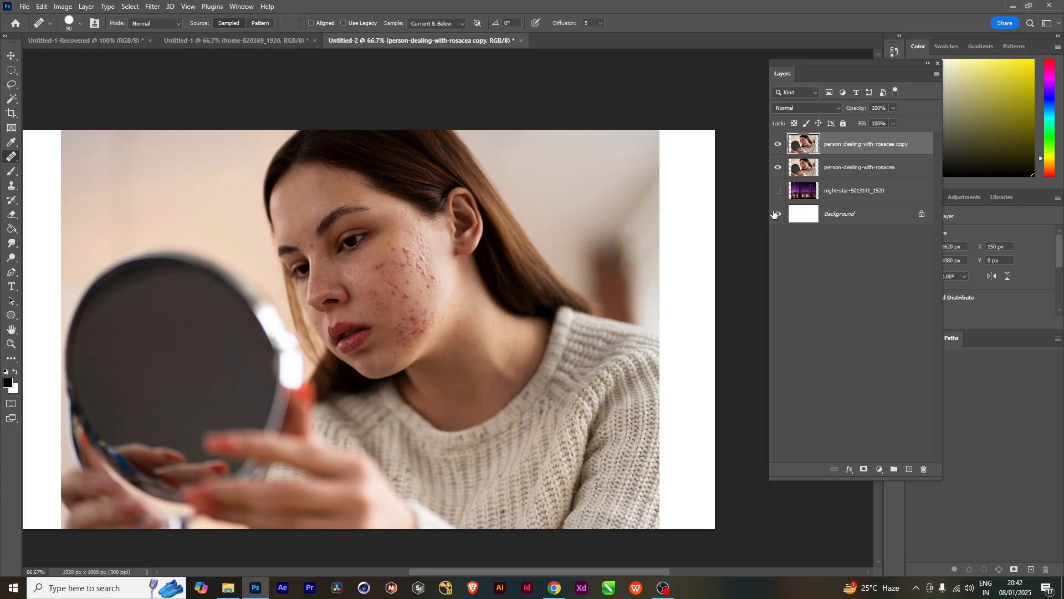
# Step: Reduce the Healing Brush to 30 px, sample clear skin on the outer cheek and heal the large red blemish beside it
pyautogui.scroll(6, 431, 308)
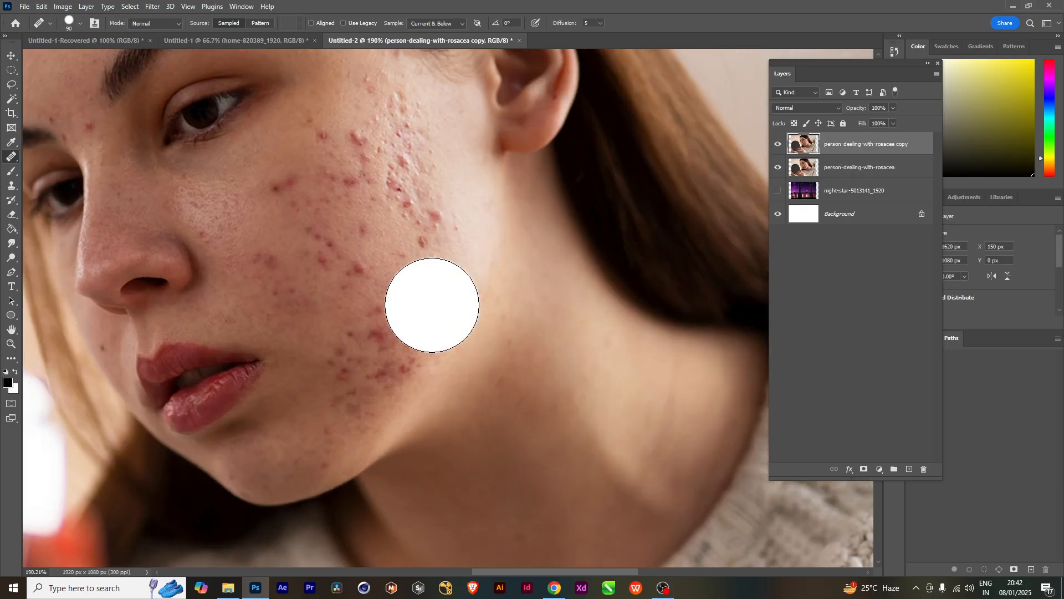
pyautogui.scroll(2, 433, 304)
pyautogui.moveTo(499, 316)
pyautogui.mouseDown()
pyautogui.moveTo(570, 420)
pyautogui.moveTo(551, 392)
pyautogui.moveTo(536, 397)
pyautogui.mouseUp()
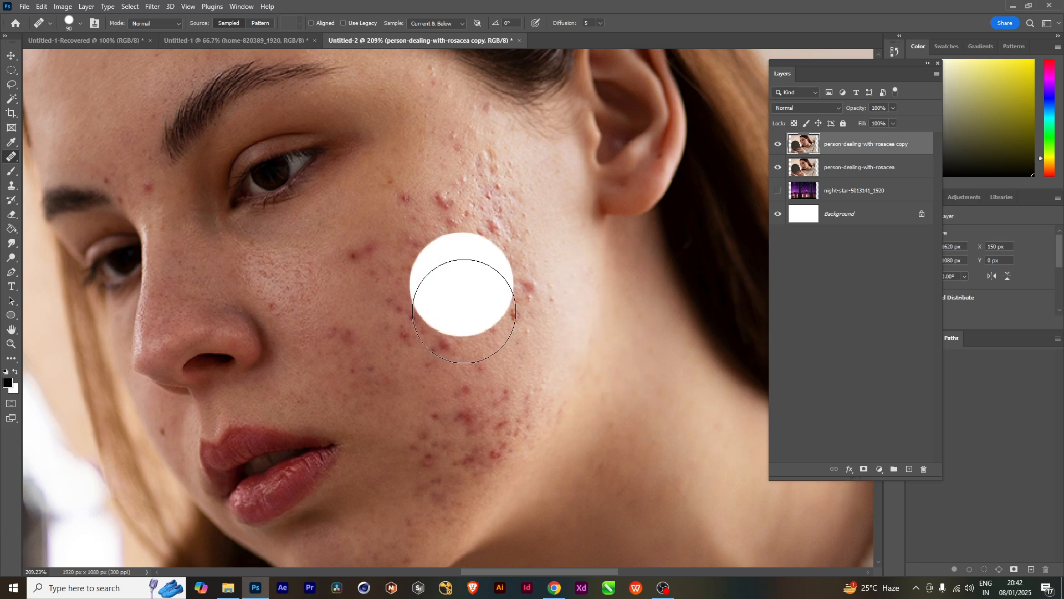
pyautogui.press('[')
pyautogui.press('[')
pyautogui.press('[')
pyautogui.press('[')
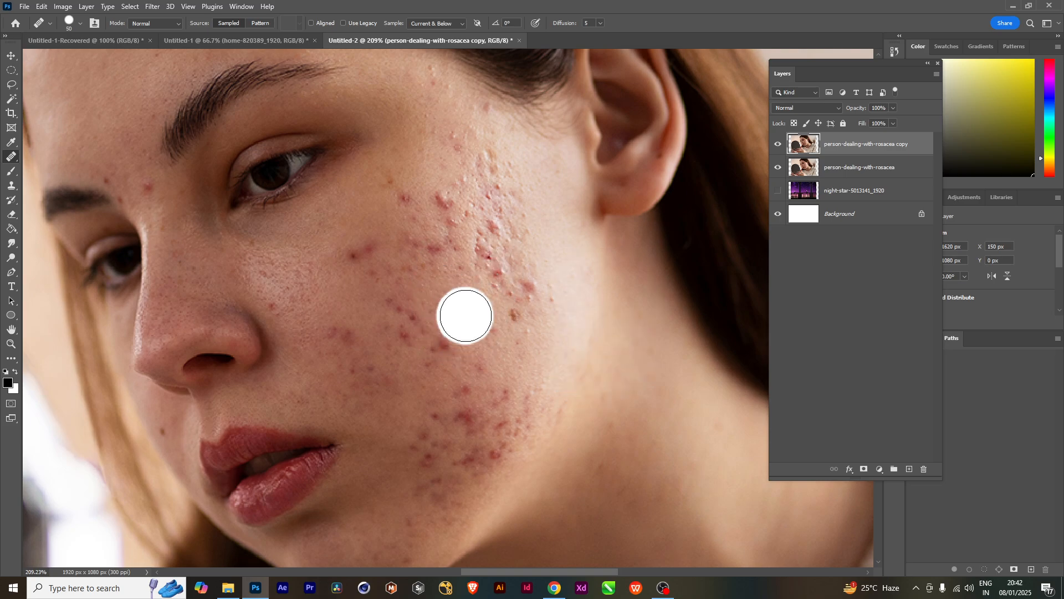
pyautogui.press('[')
pyautogui.press('[')
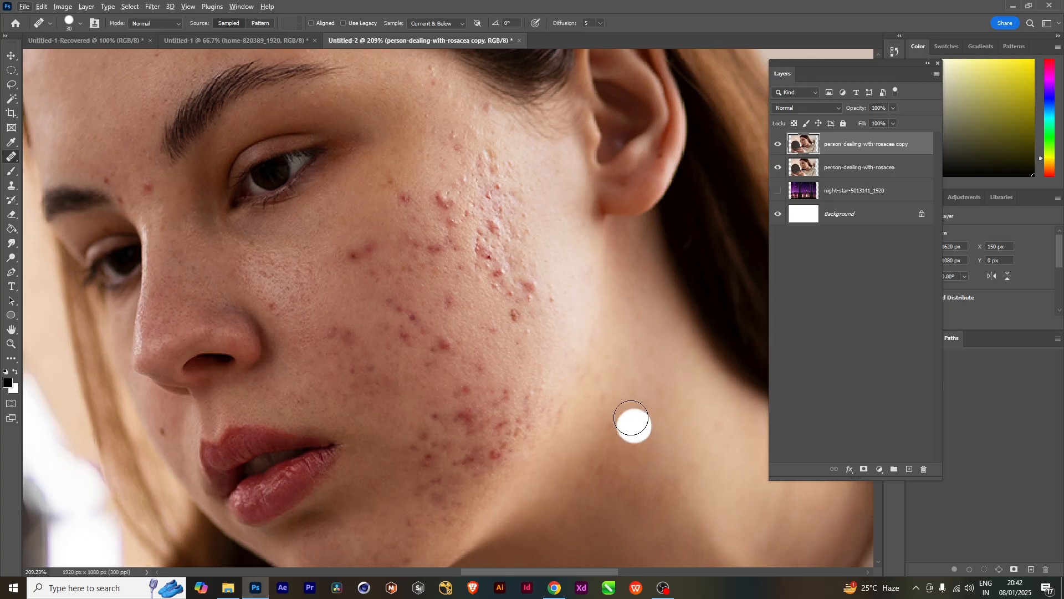
pyautogui.keyDown('alt'); pyautogui.click(549, 271); pyautogui.keyUp('alt')
pyautogui.click(532, 289)
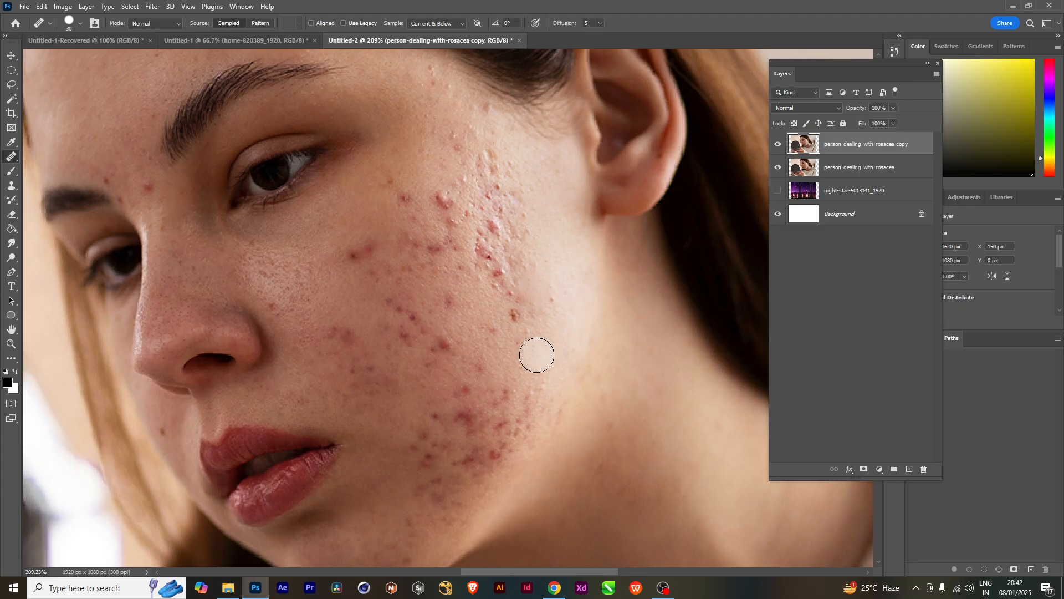
# Step: Try the Healing Brush at 9 px and 40 px over the cheek to compare brush sizes
pyautogui.press('[')
pyautogui.press('[')
pyautogui.press('[')
pyautogui.press('[')
pyautogui.press('[')
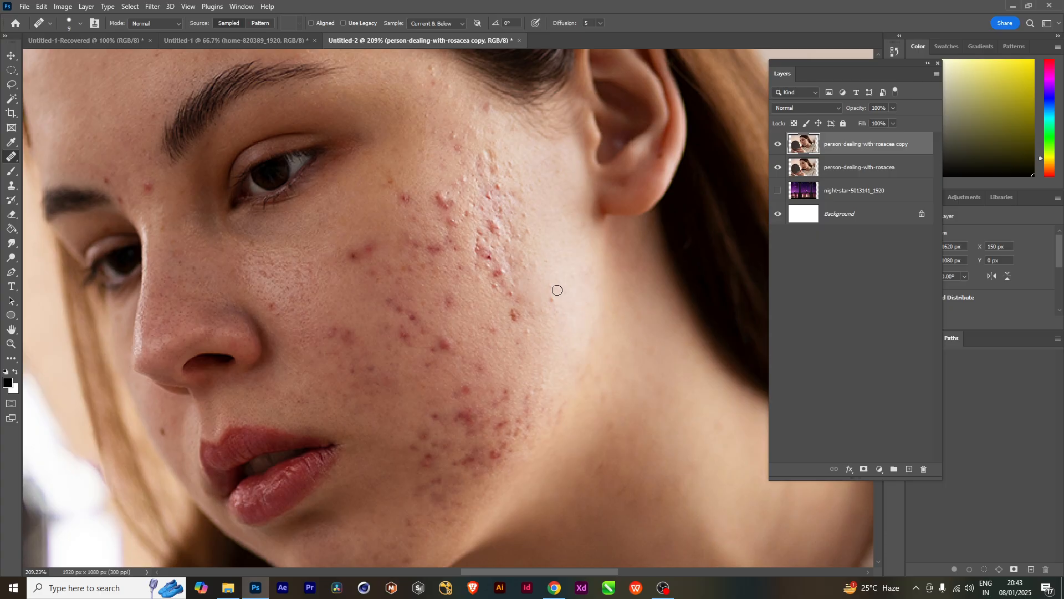
pyautogui.press(']')
pyautogui.press(']')
pyautogui.press(']')
pyautogui.press(']')
pyautogui.click(590, 371)
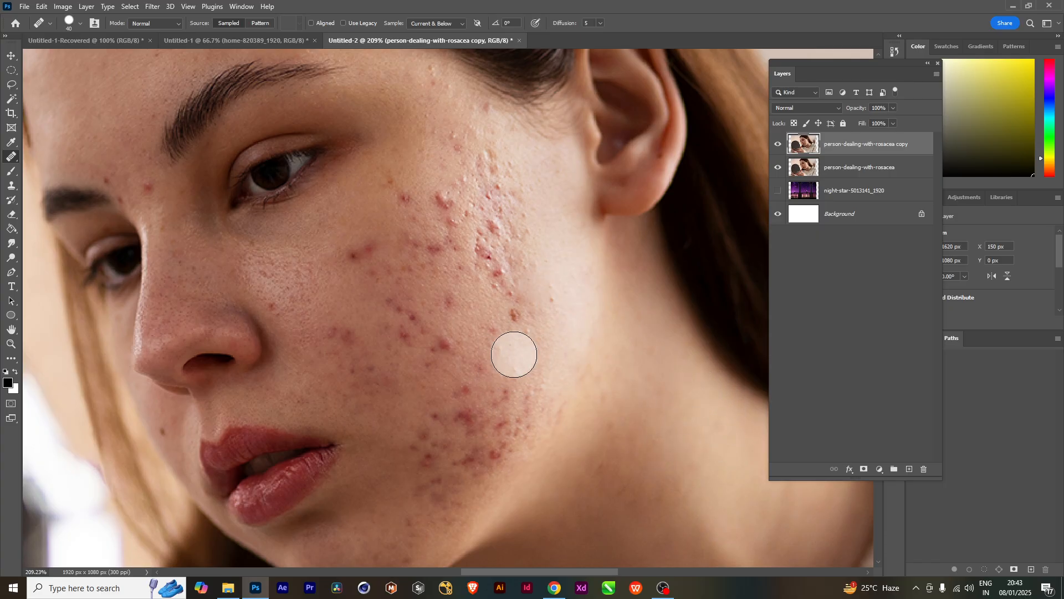
pyautogui.press('v')
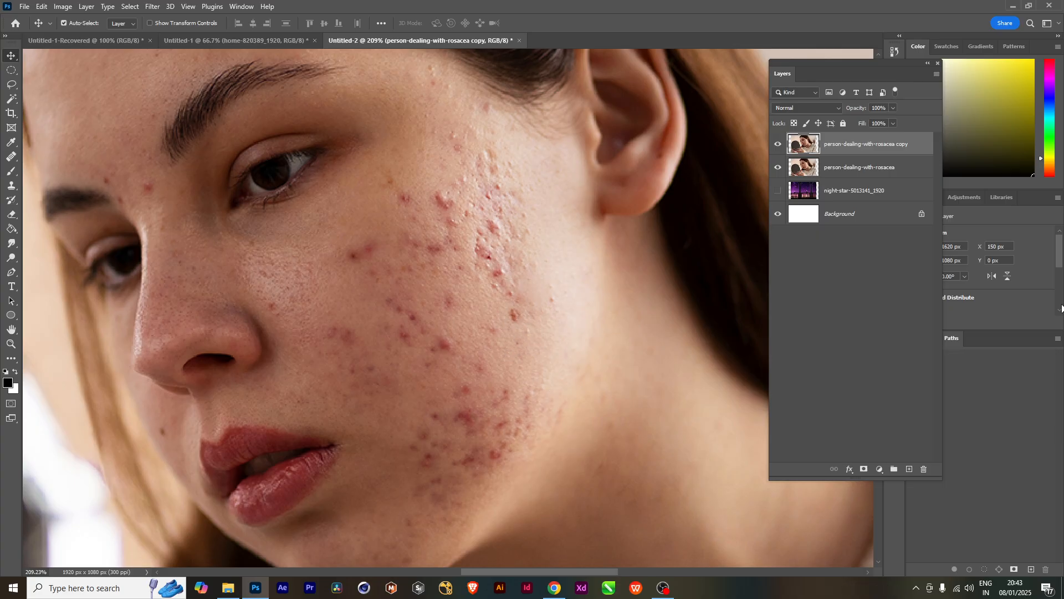
pyautogui.click(11, 157)
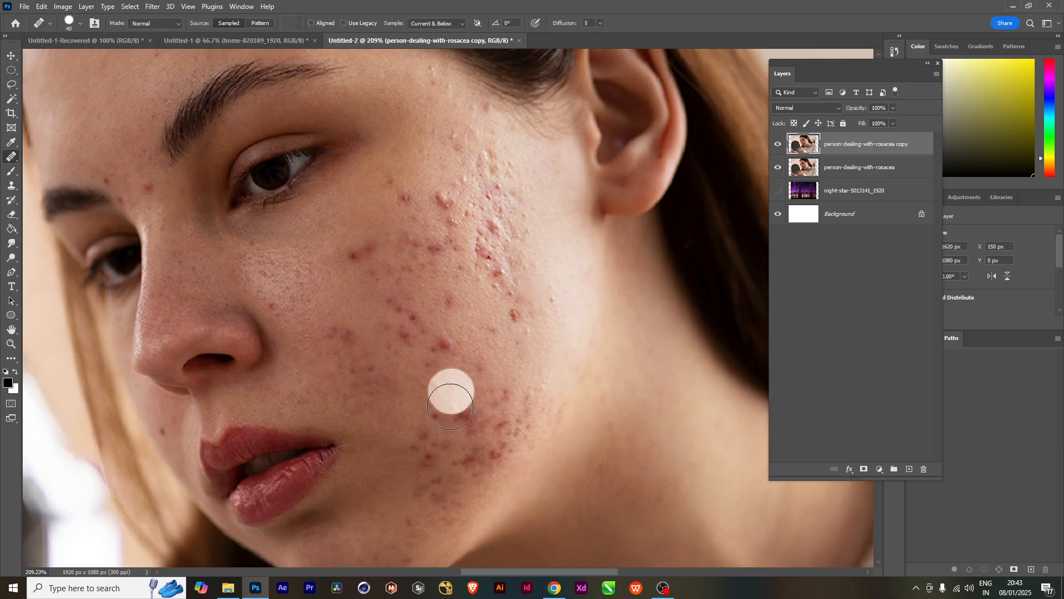
pyautogui.moveTo(552, 385)
pyautogui.mouseDown()
pyautogui.moveTo(568, 360)
pyautogui.moveTo(525, 365)
pyautogui.mouseUp()
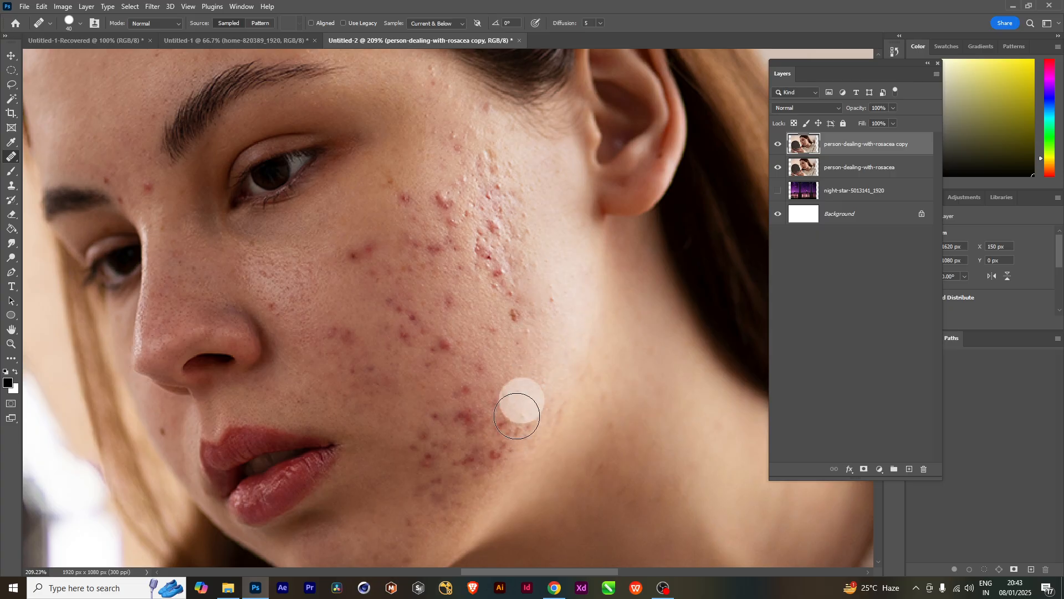
# Step: Set the Healing Brush to 15 px, sample clear skin nearby and heal the brown blemish on the outer cheek
pyautogui.scroll(3, 524, 400)
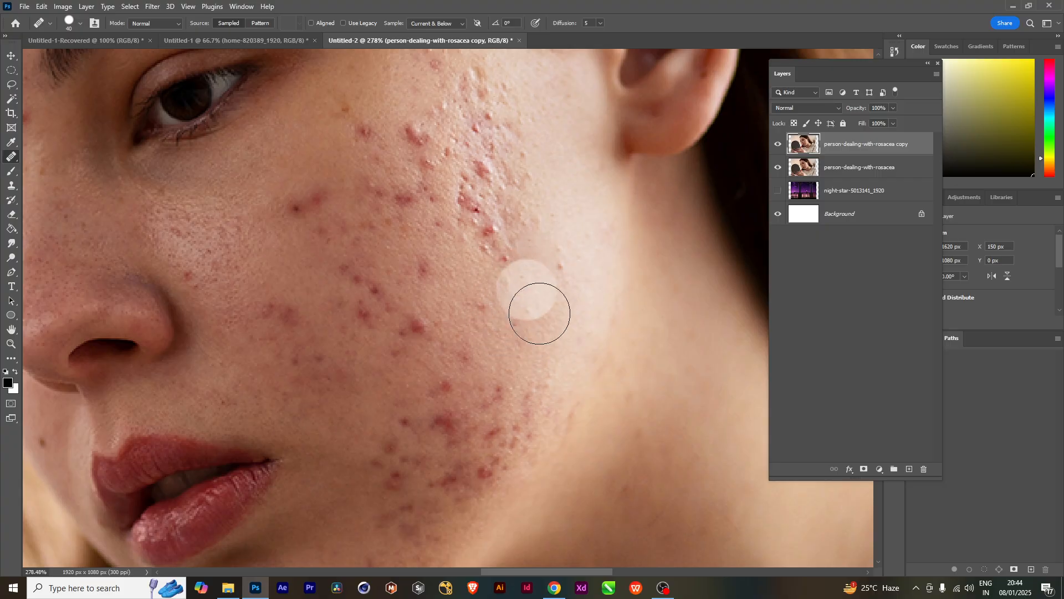
pyautogui.press('[')
pyautogui.press('[')
pyautogui.press('[')
pyautogui.press('[')
pyautogui.press('[')
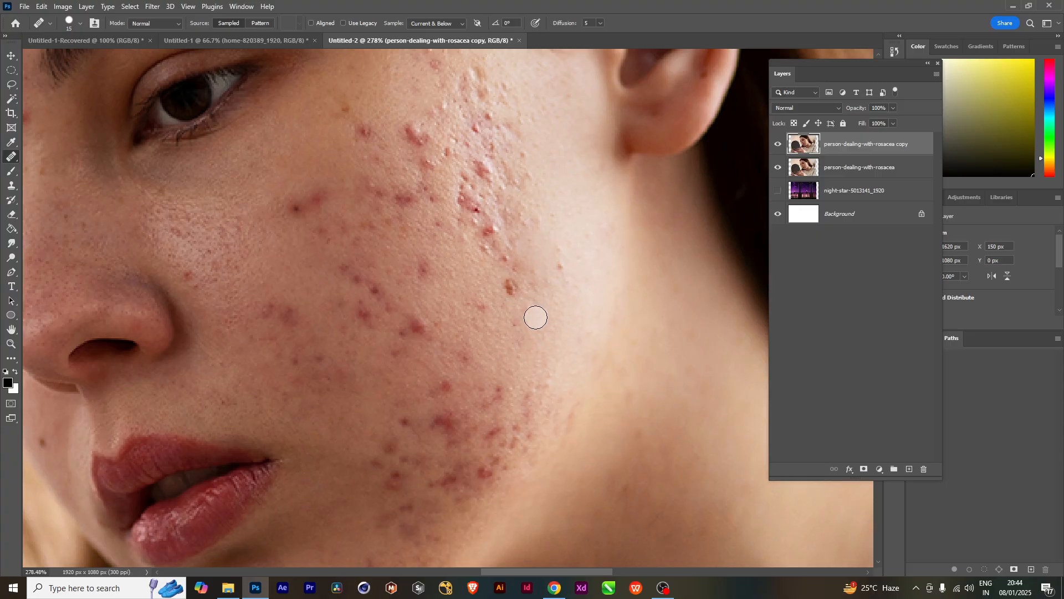
pyautogui.press('[')
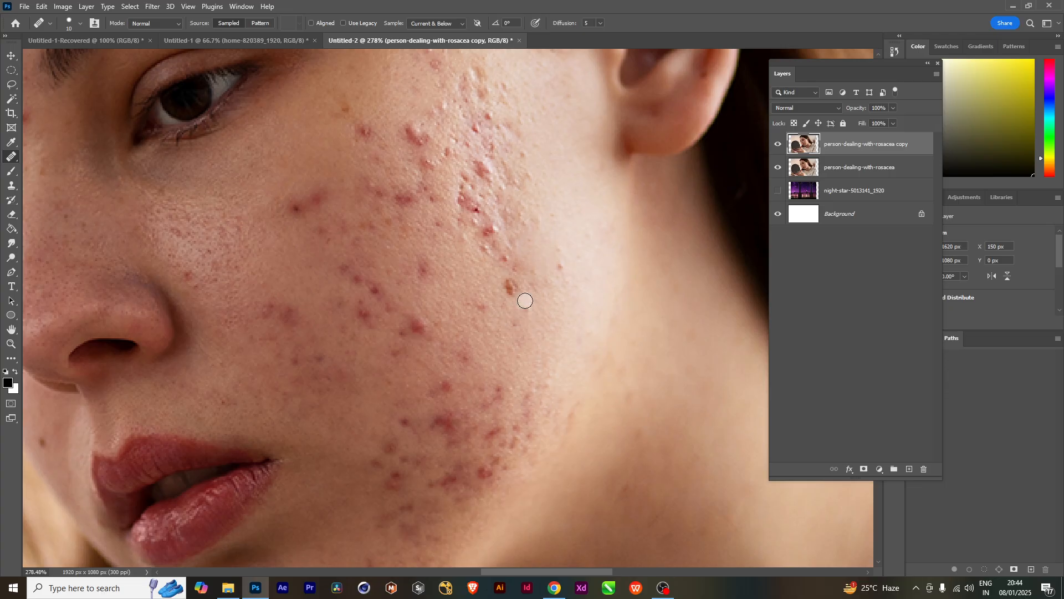
pyautogui.press(']')
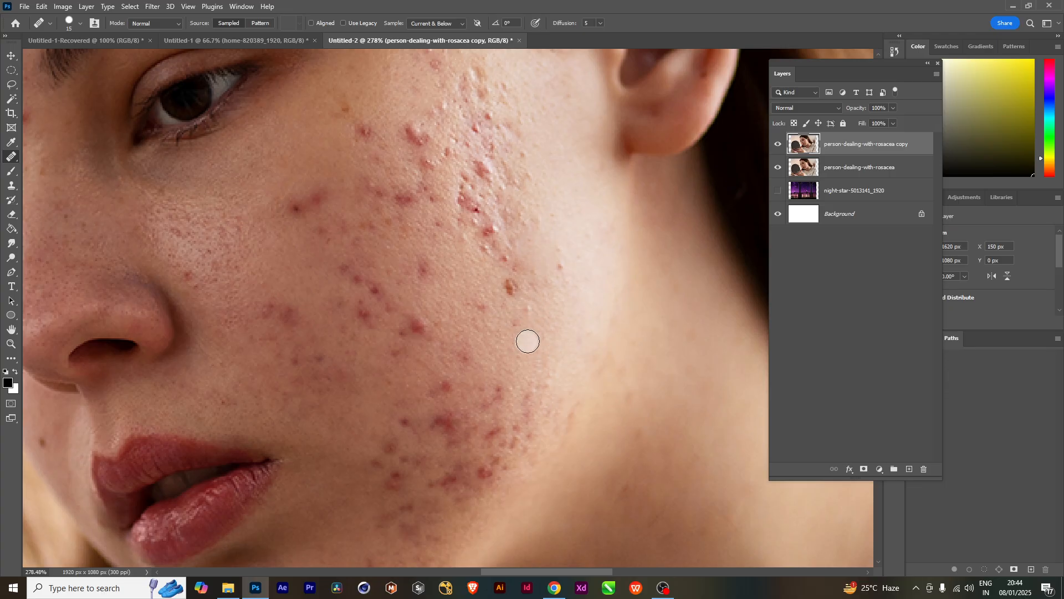
pyautogui.keyDown('alt'); pyautogui.click(540, 297); pyautogui.keyUp('alt')
pyautogui.click(511, 288)
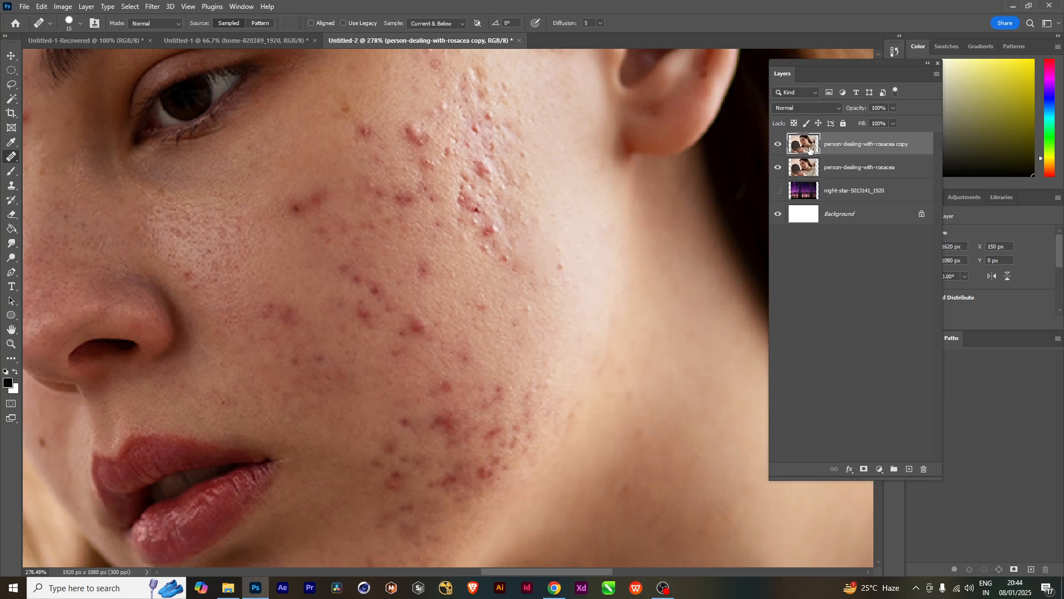
# Step: Compare the retouched cheek with the original by toggling the person-dealing-with-rosacea copy layer's visibility, leaving the copy shown
pyautogui.click(779, 145)
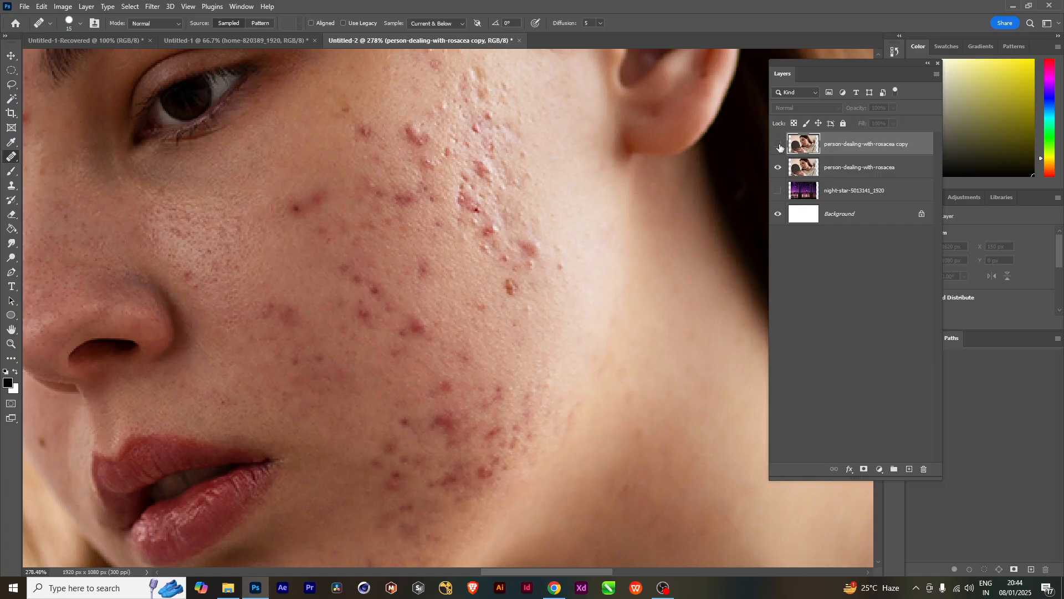
pyautogui.click(841, 171)
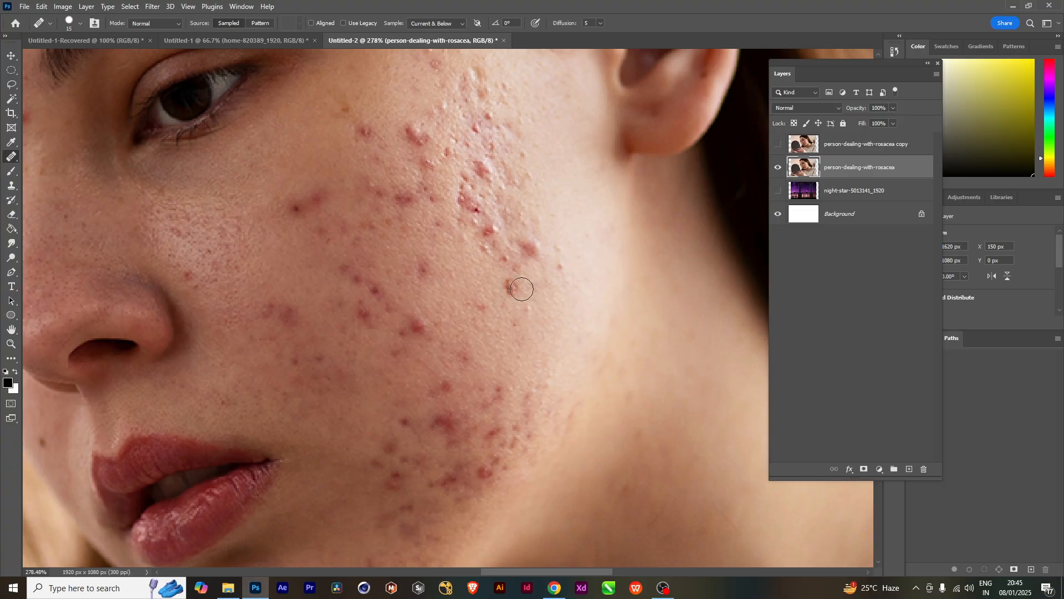
pyautogui.click(777, 145)
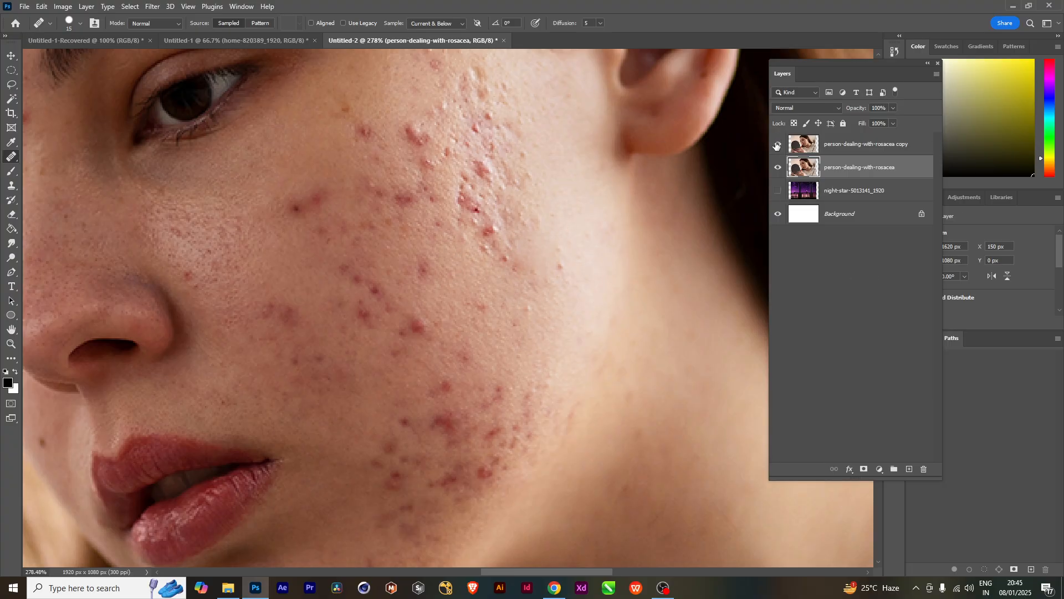
pyautogui.click(777, 145)
pyautogui.click(777, 145)
pyautogui.click(777, 145)
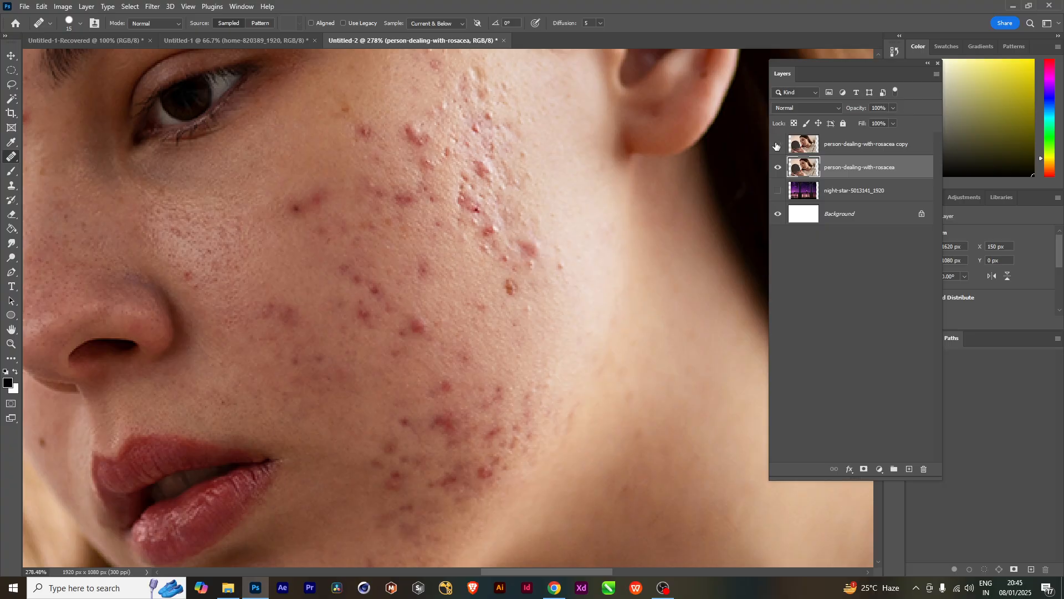
pyautogui.click(776, 145)
pyautogui.click(776, 145)
pyautogui.click(777, 146)
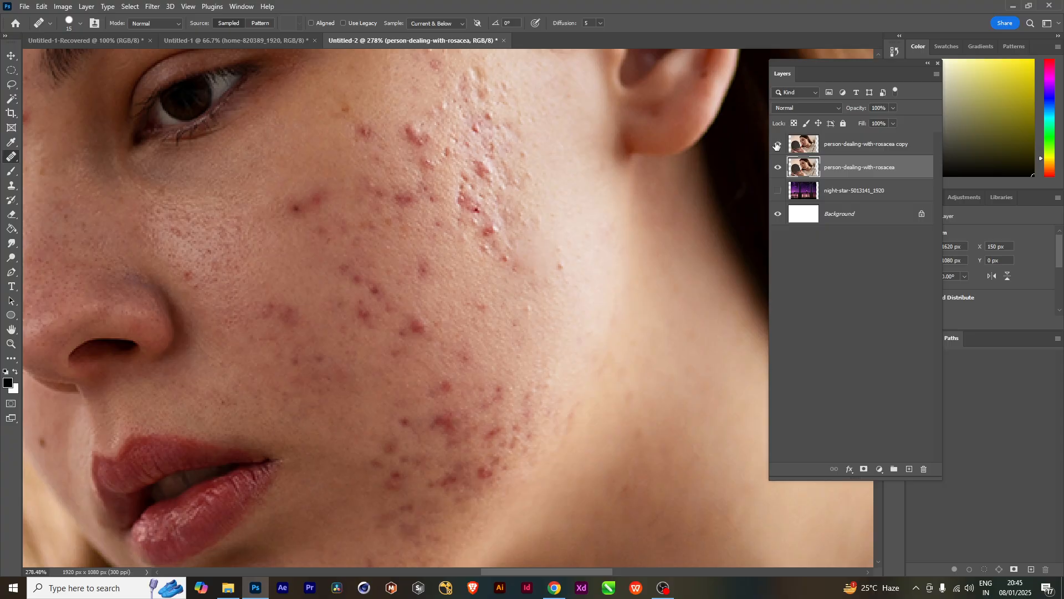
pyautogui.click(777, 145)
pyautogui.click(777, 145)
pyautogui.click(776, 145)
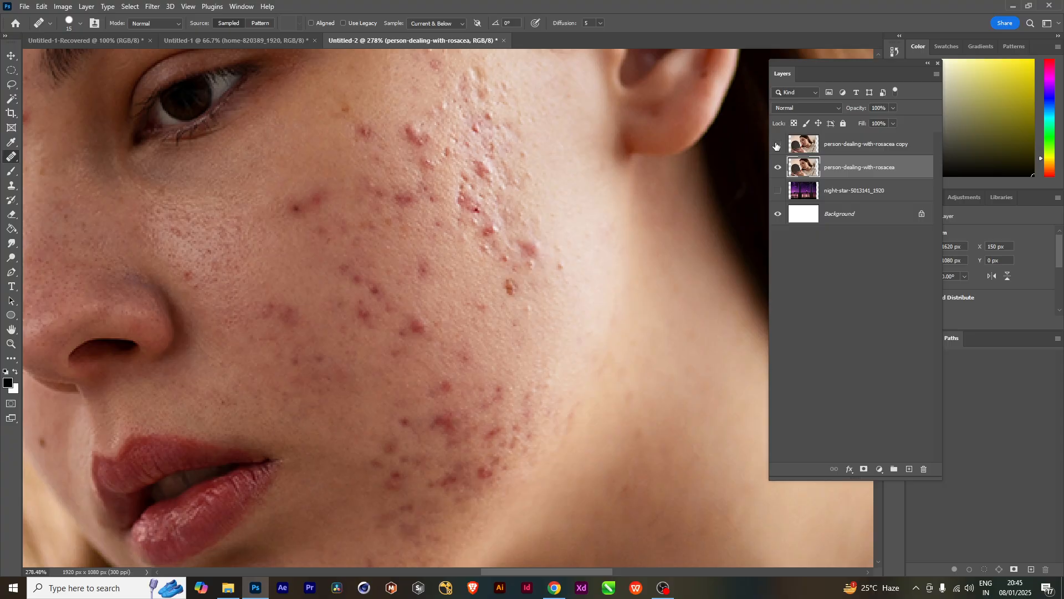
pyautogui.click(777, 145)
pyautogui.click(776, 145)
pyautogui.click(776, 145)
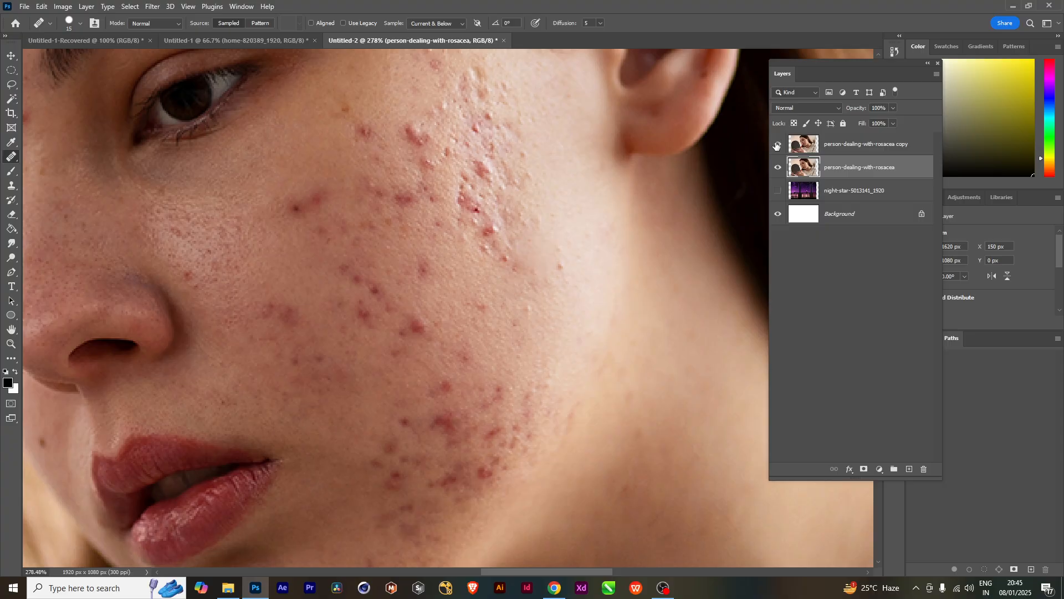
pyautogui.click(777, 145)
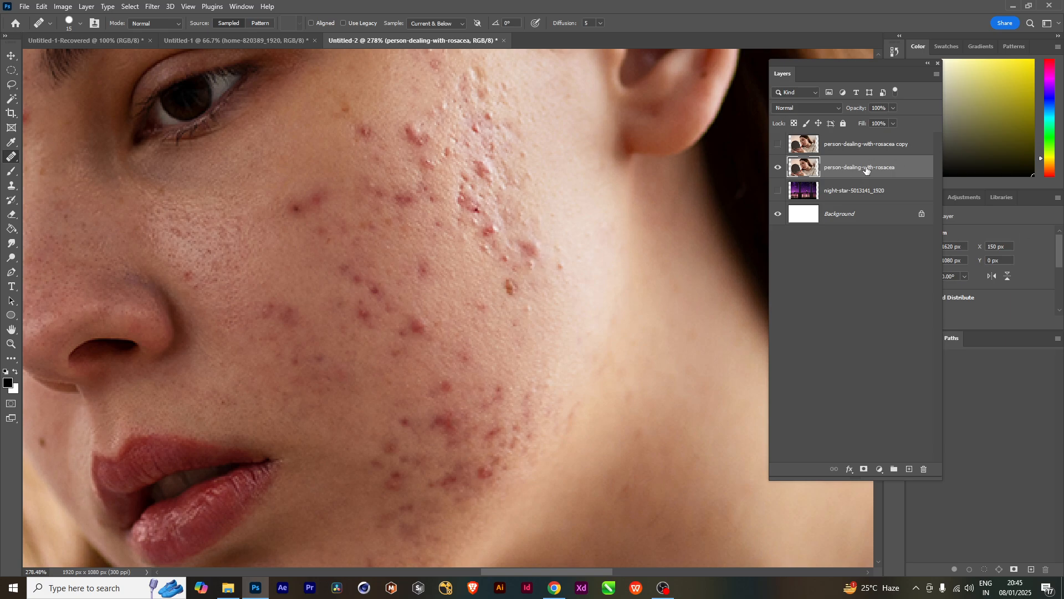
pyautogui.click(777, 145)
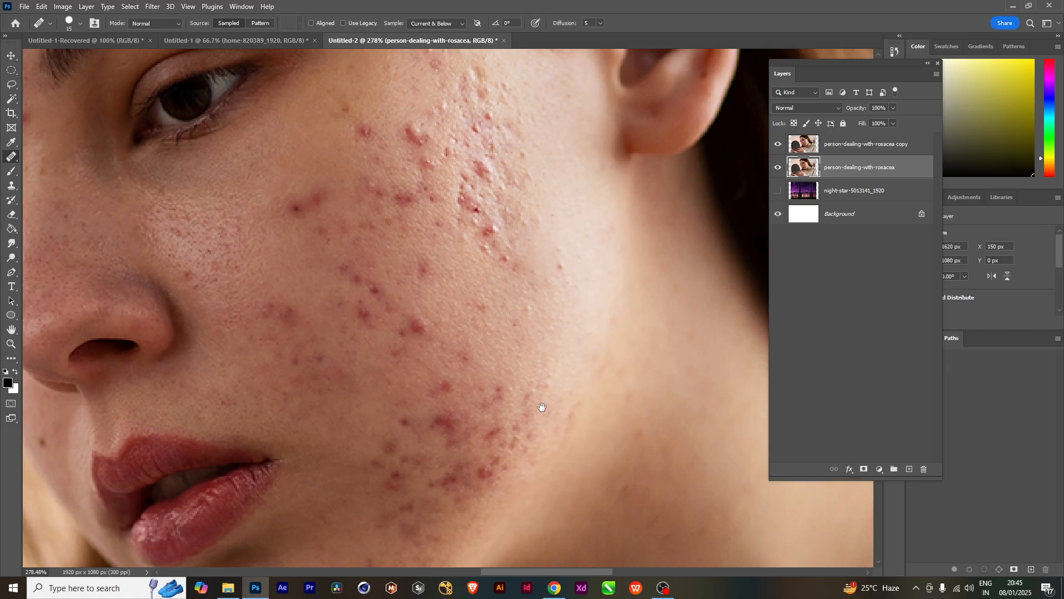
pyautogui.moveTo(541, 409); pyautogui.dragTo(546, 215)
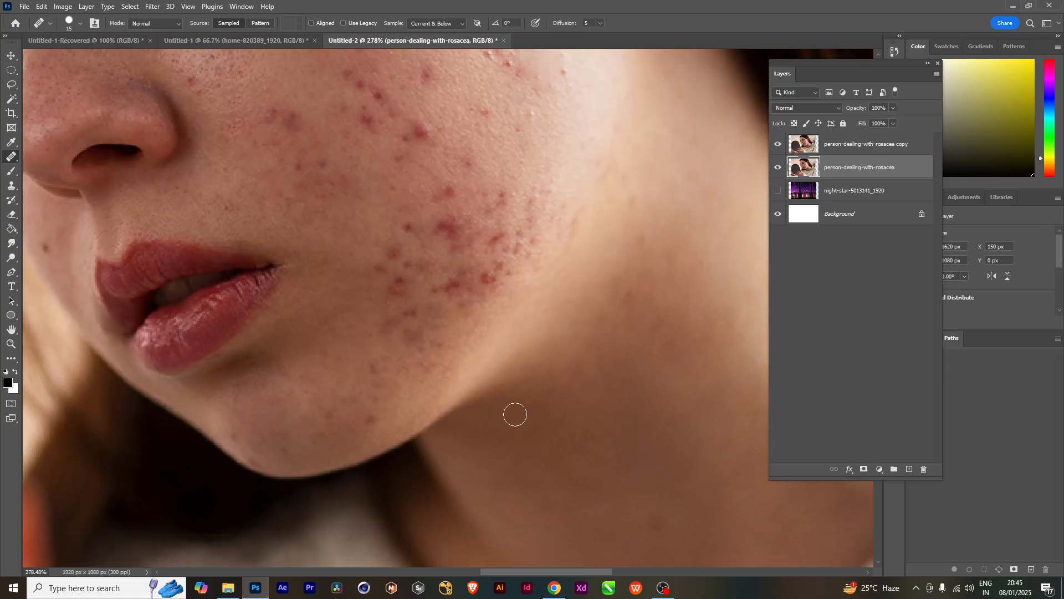
pyautogui.moveTo(499, 349); pyautogui.dragTo(533, 333)
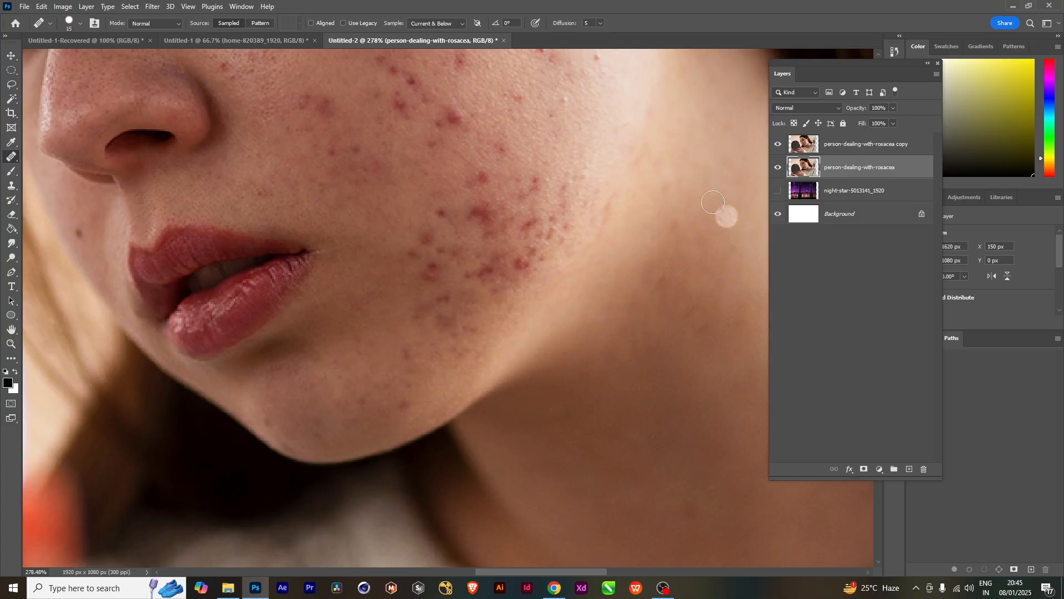
# Step: Select the person-dealing-with-rosacea copy layer for retouching the blemishes on the cheek beside the eye
pyautogui.moveTo(713, 203); pyautogui.dragTo(631, 483)
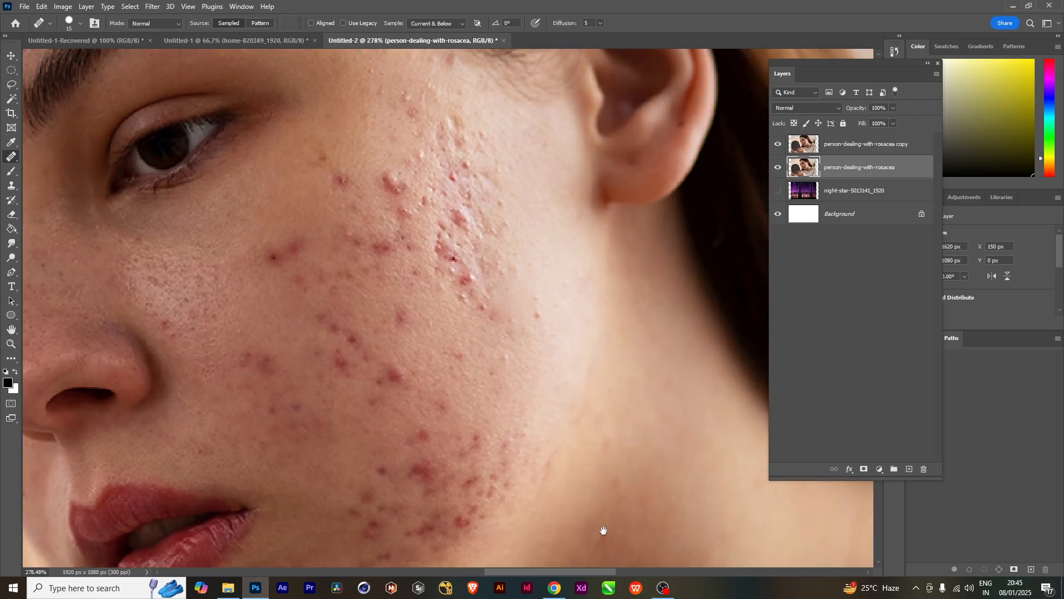
pyautogui.moveTo(603, 531); pyautogui.dragTo(689, 201)
pyautogui.moveTo(476, 338); pyautogui.dragTo(518, 418)
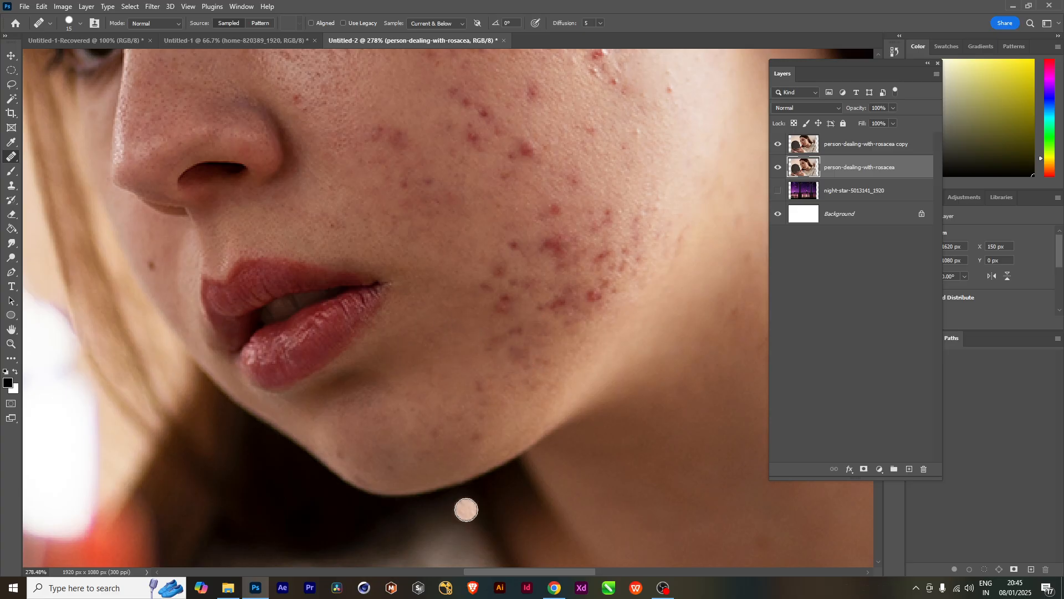
pyautogui.click(868, 145)
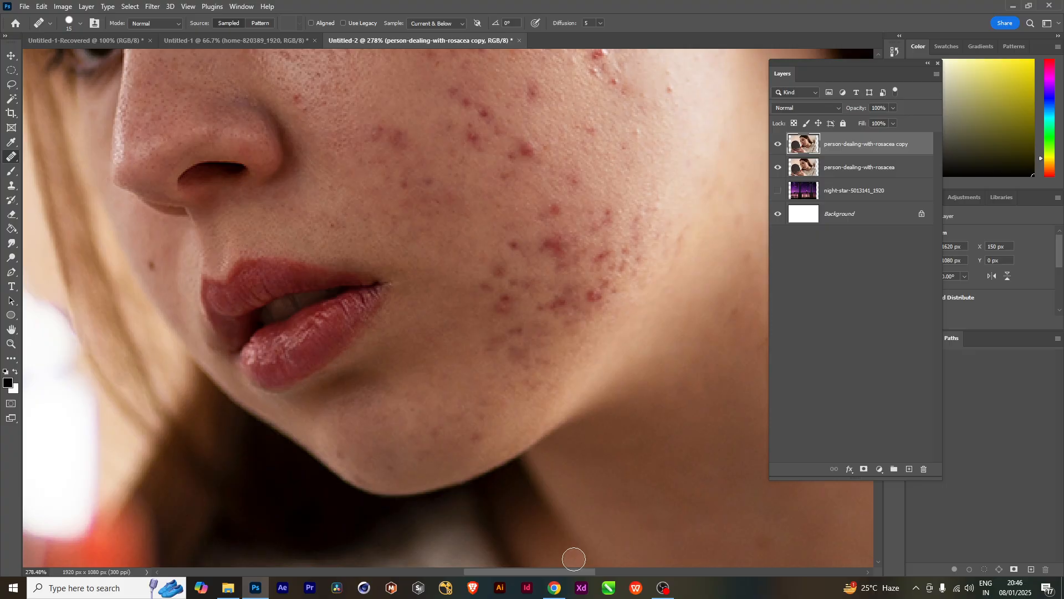
pyautogui.moveTo(634, 447); pyautogui.dragTo(596, 535)
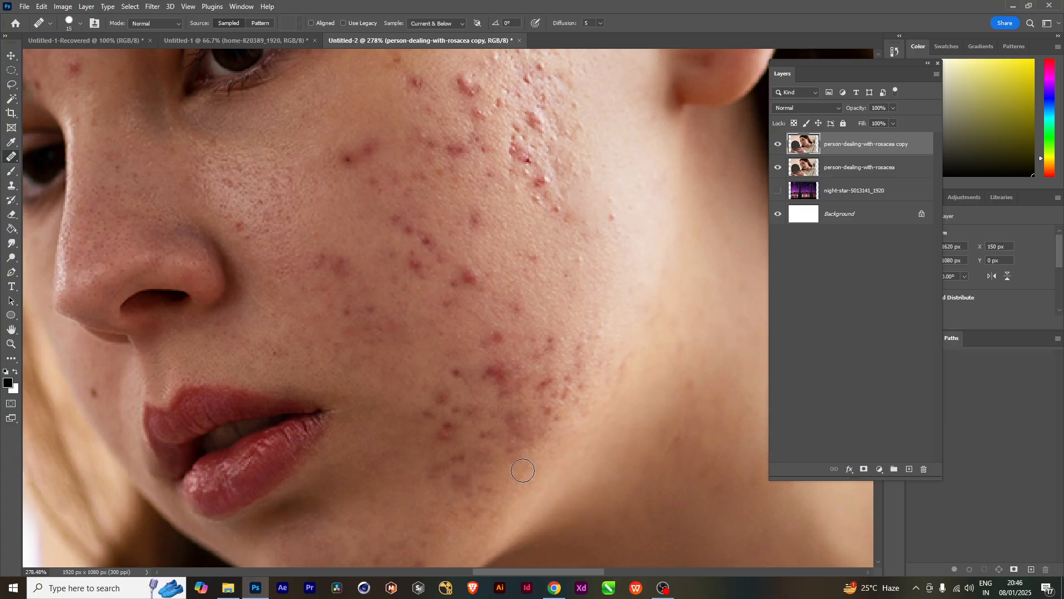
pyautogui.click(486, 438)
pyautogui.scroll(-3, 558, 458)
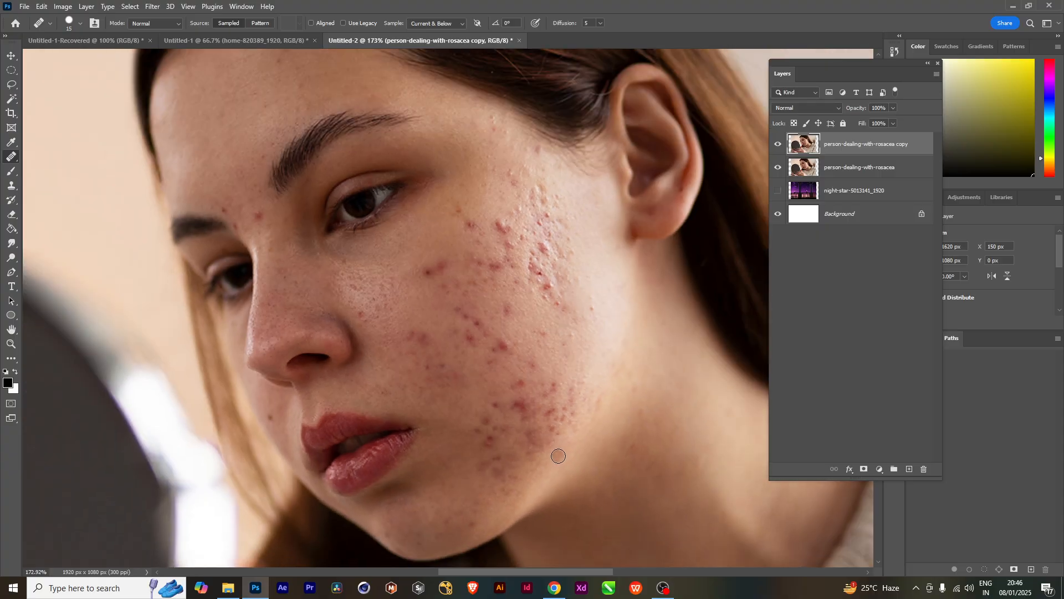
pyautogui.moveTo(623, 458); pyautogui.dragTo(447, 430)
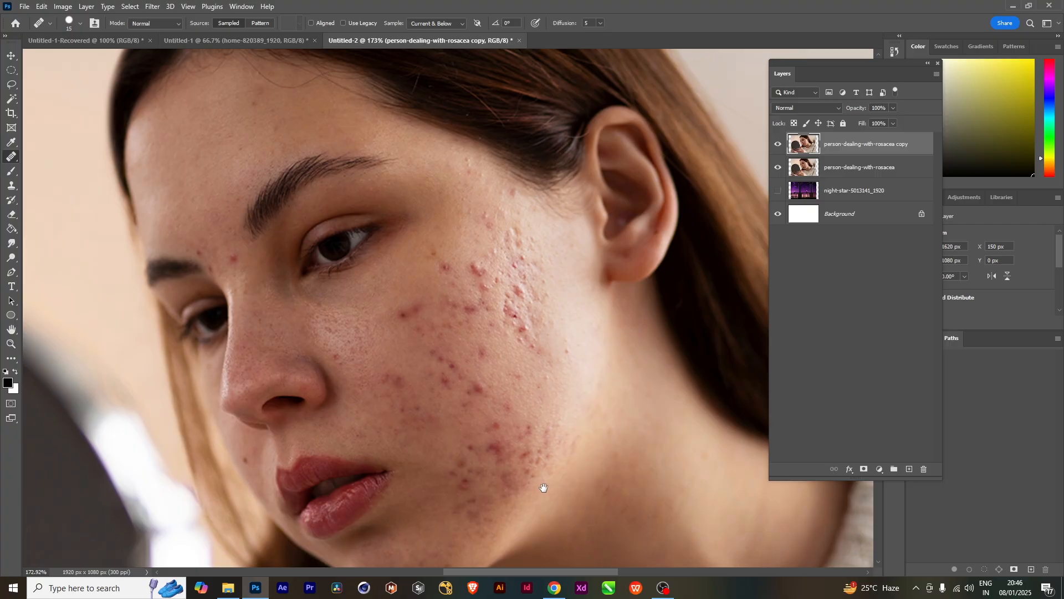
pyautogui.scroll(5, 452, 314)
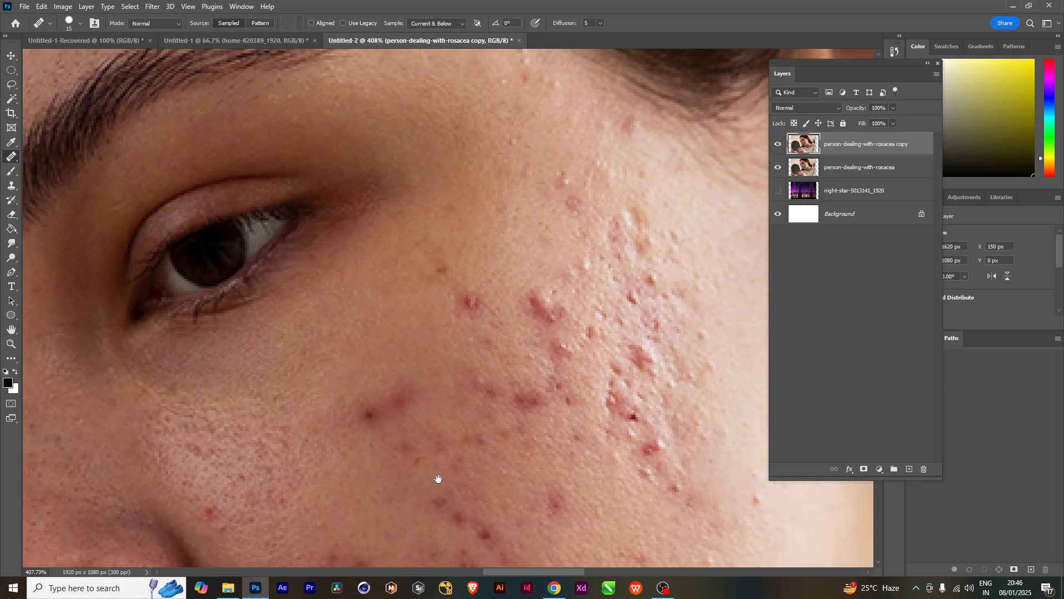
pyautogui.moveTo(564, 378); pyautogui.dragTo(521, 423)
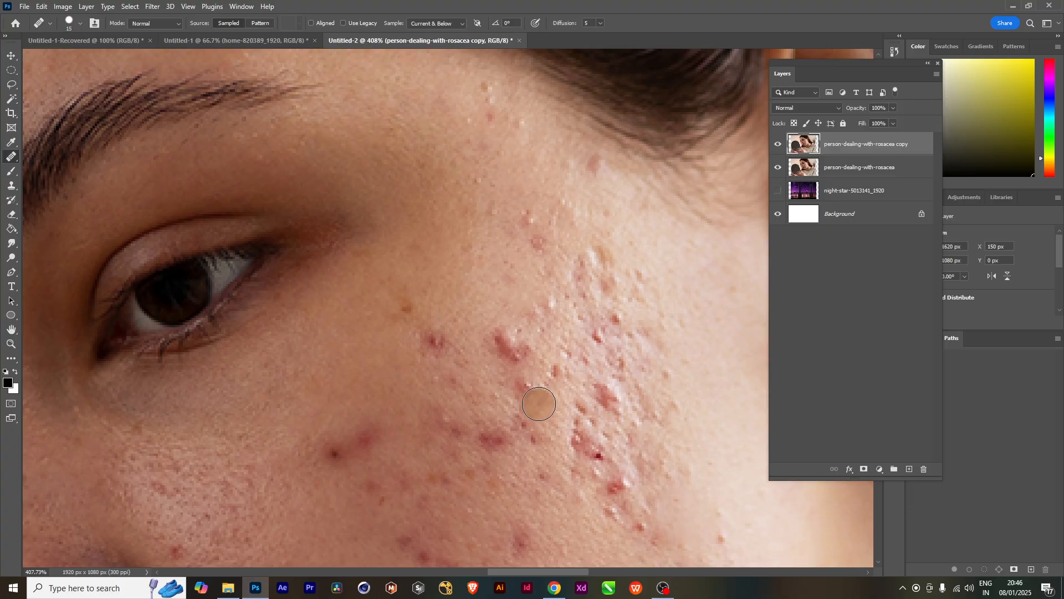
pyautogui.press('space')
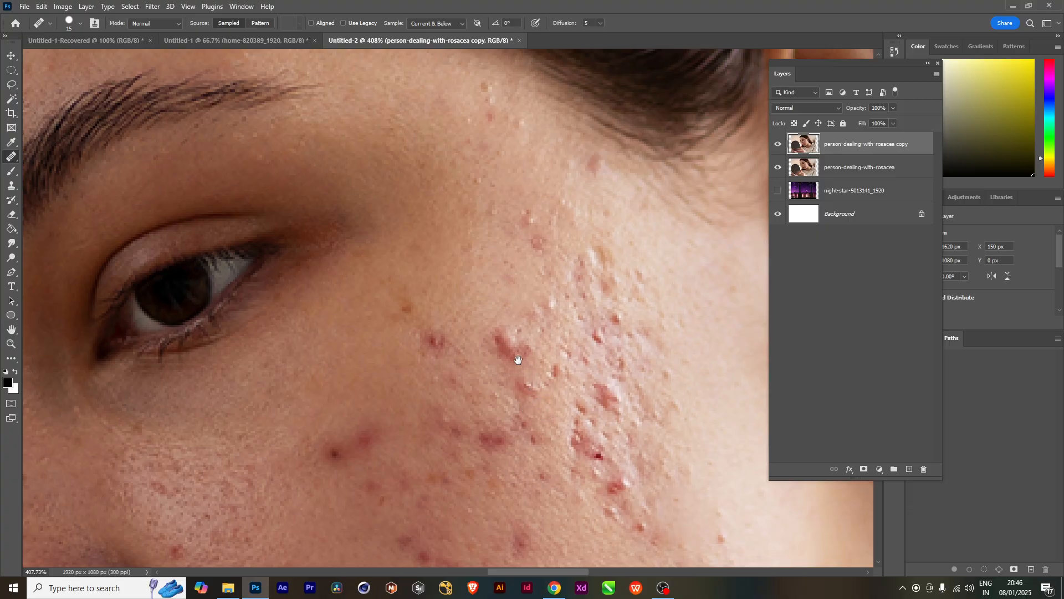
pyautogui.click(522, 392)
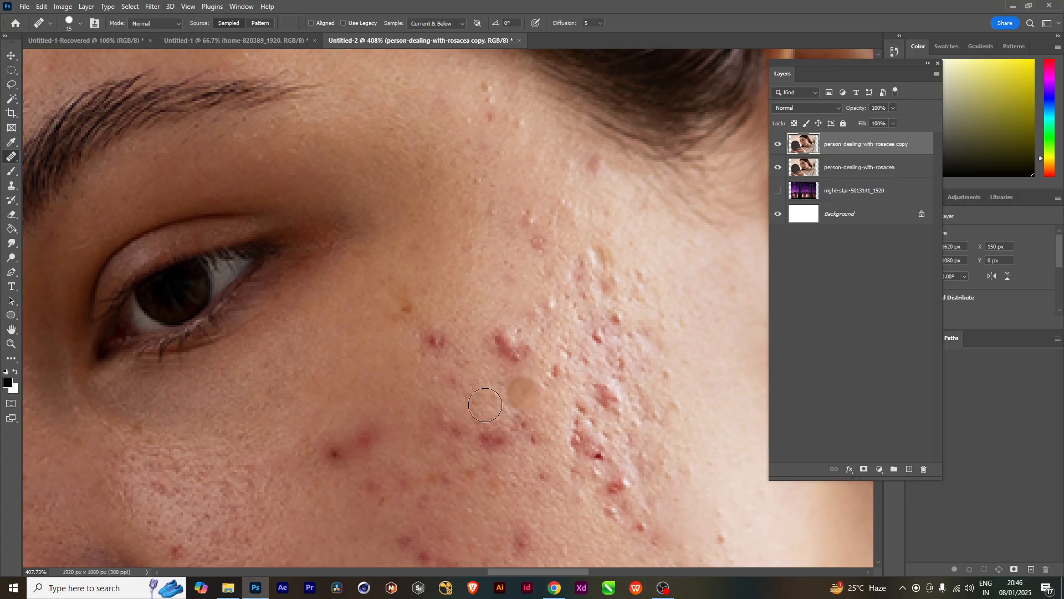
pyautogui.click(521, 424)
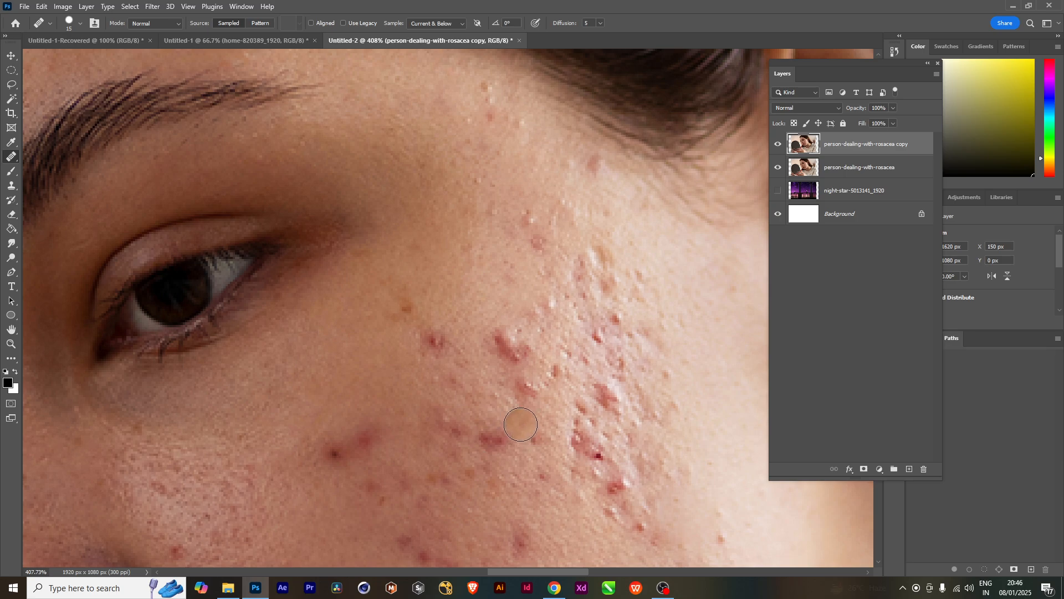
pyautogui.click(482, 404)
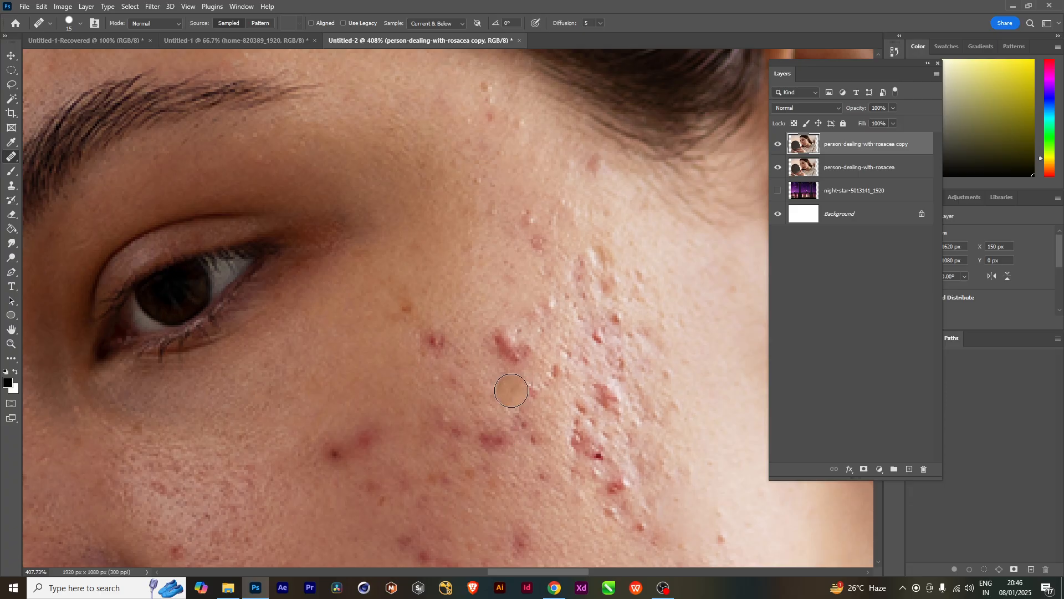
pyautogui.click(463, 427)
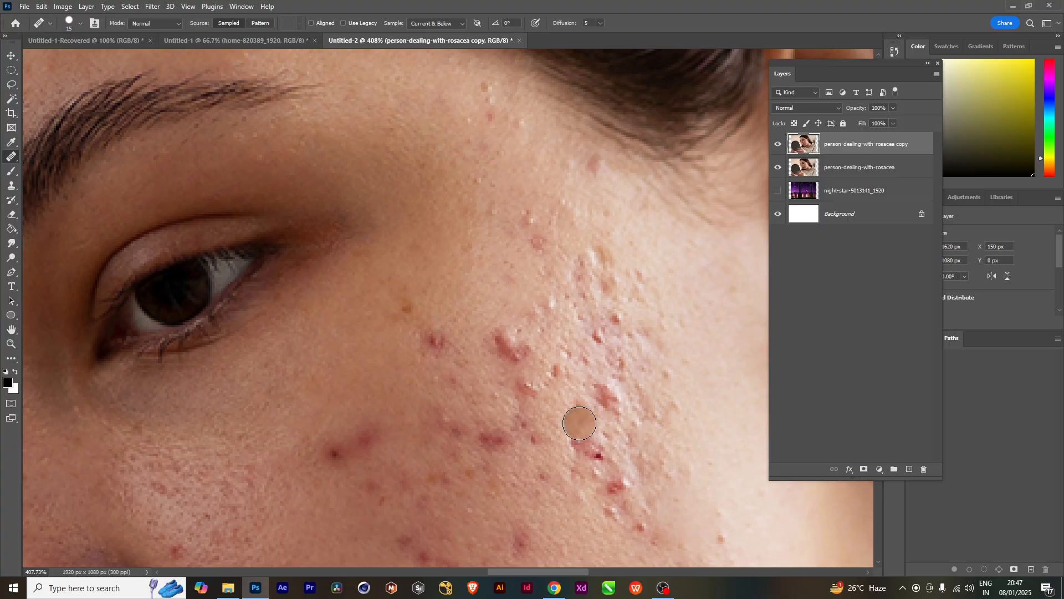
# Step: Reduce the Healing Brush to 10 px and retouch the large red blemish on the upper cheek with skin sampled around it
pyautogui.press('[')
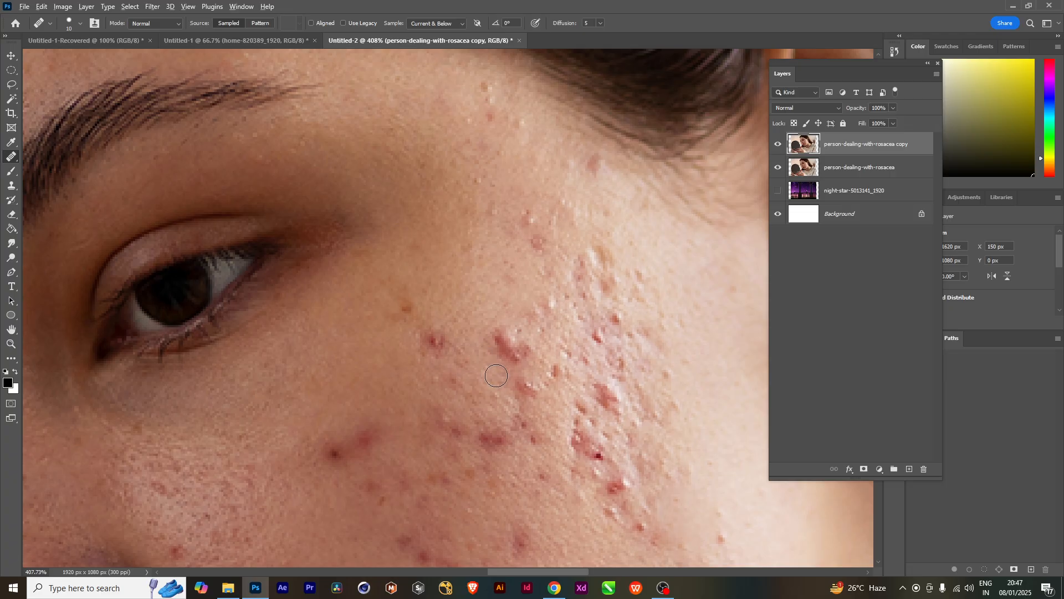
pyautogui.click(498, 346)
pyautogui.hotkey('ctrl', 'z')
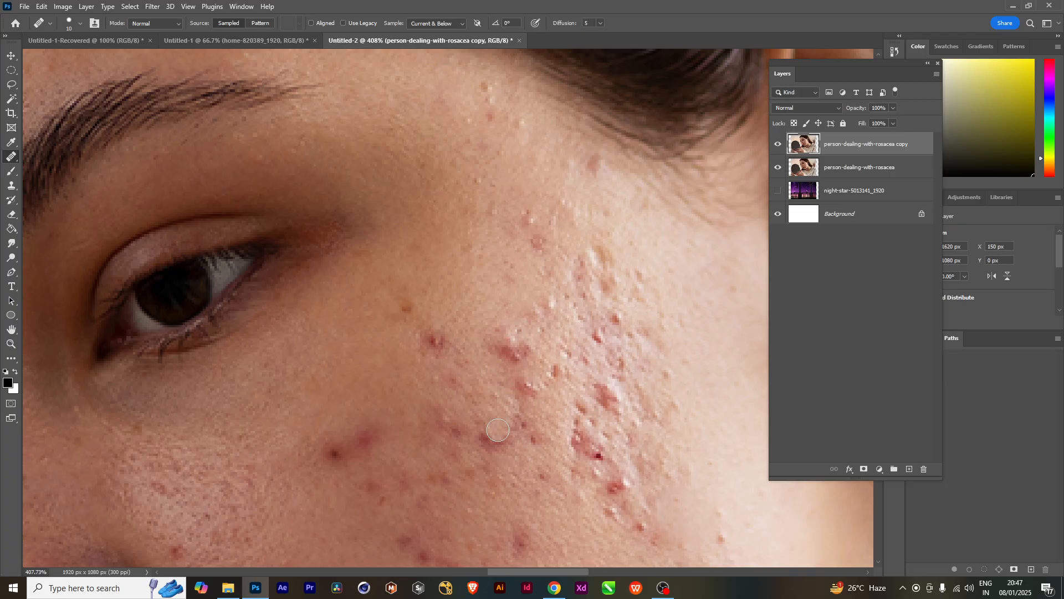
pyautogui.keyDown('alt'); pyautogui.click(525, 328); pyautogui.keyUp('alt')
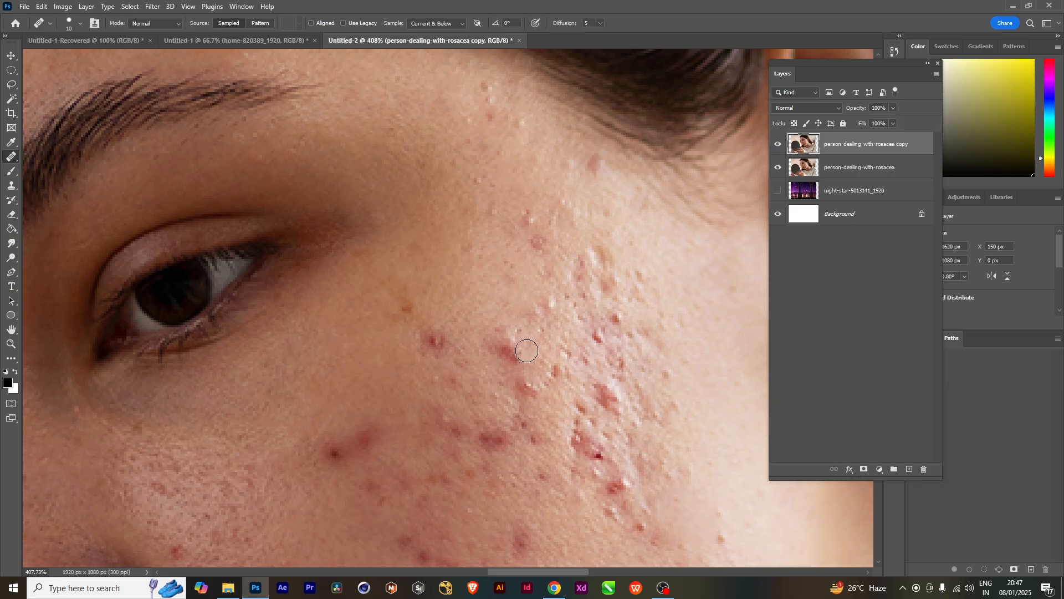
pyautogui.click(527, 350)
pyautogui.keyDown('alt'); pyautogui.click(502, 372); pyautogui.keyUp('alt')
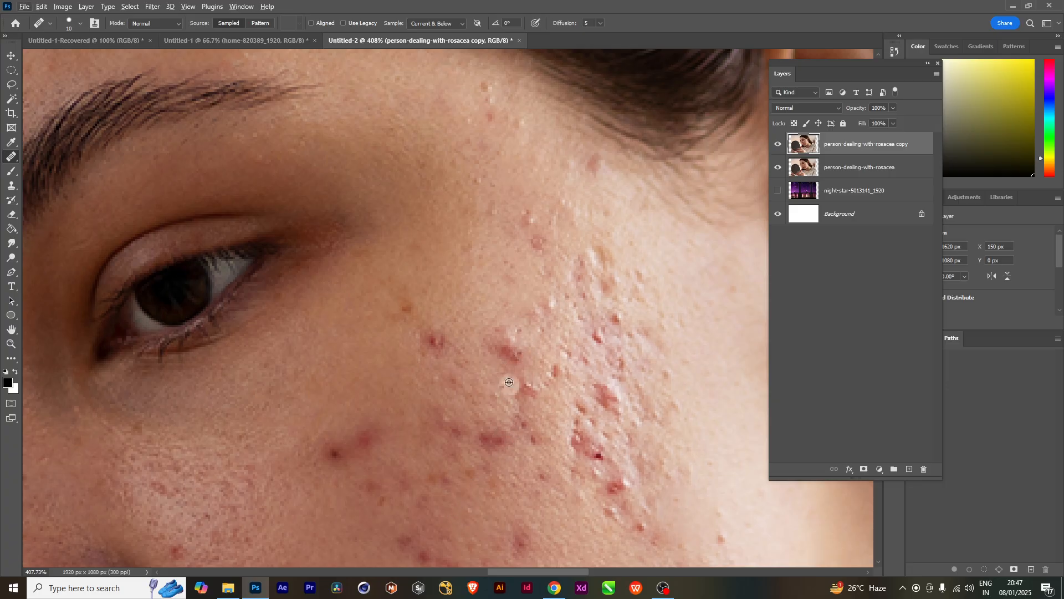
pyautogui.click(508, 356)
pyautogui.keyDown('alt'); pyautogui.click(496, 400); pyautogui.keyUp('alt')
pyautogui.click(535, 373)
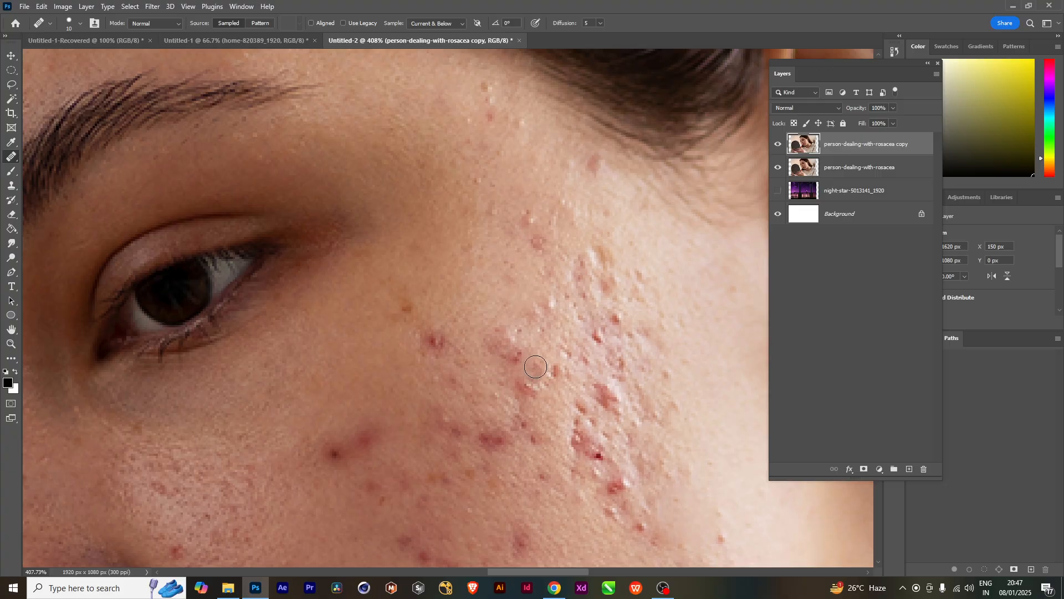
pyautogui.keyDown('alt'); pyautogui.click(538, 352); pyautogui.keyUp('alt')
pyautogui.click(518, 355)
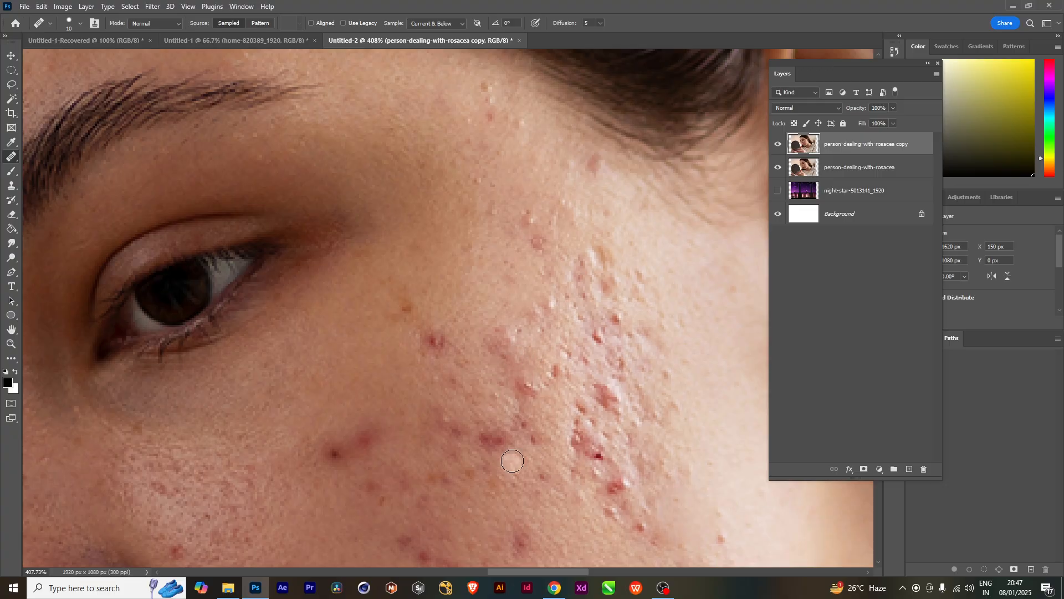
pyautogui.click(494, 346)
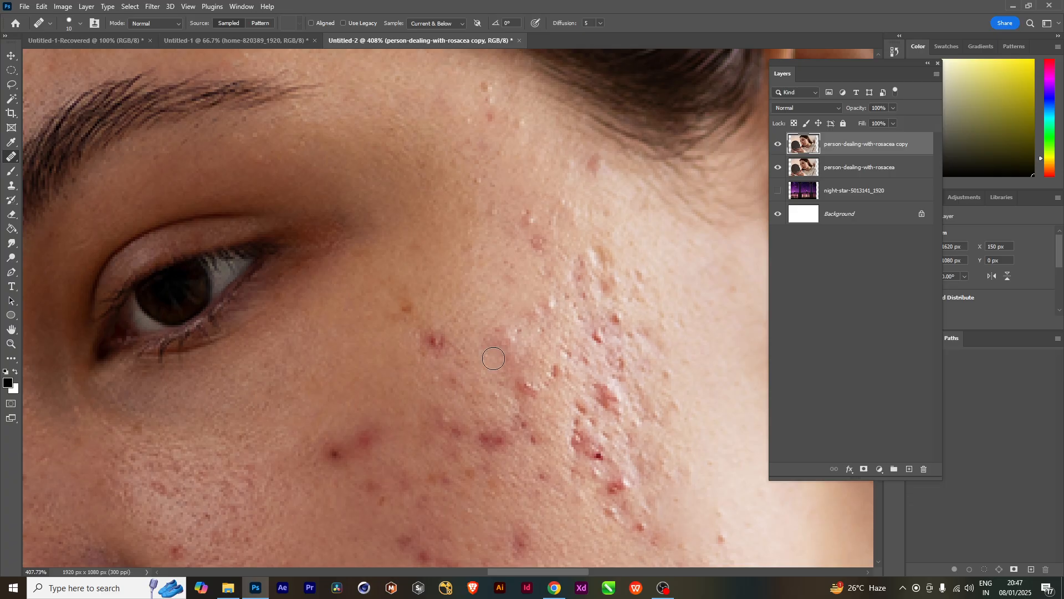
# Step: Compare the retouched face with the original by repeatedly hiding and showing the person-dealing-with-rosacea copy layer
pyautogui.scroll(-5, 563, 494)
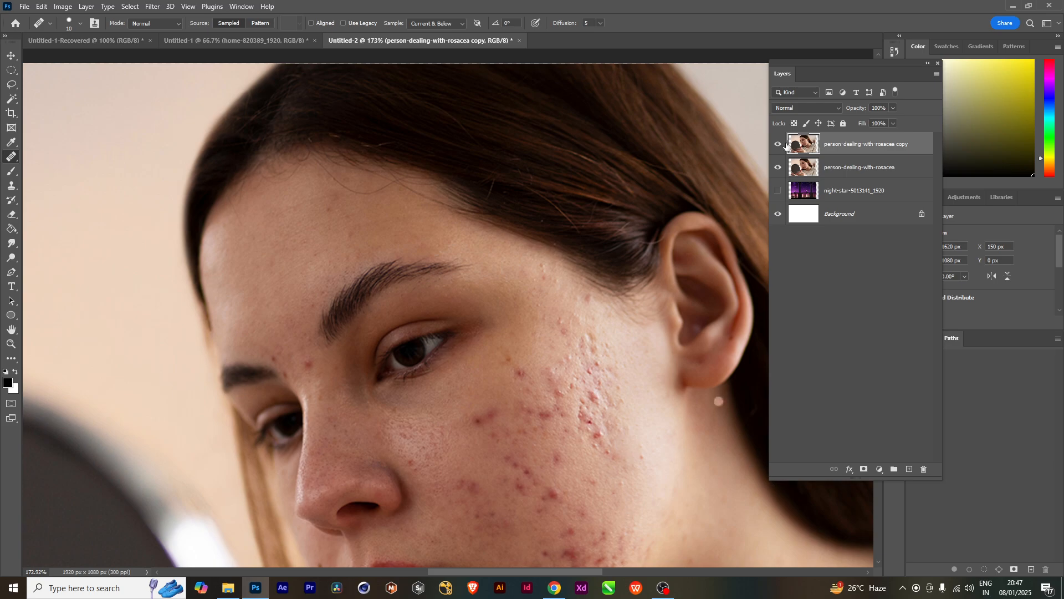
pyautogui.click(780, 143)
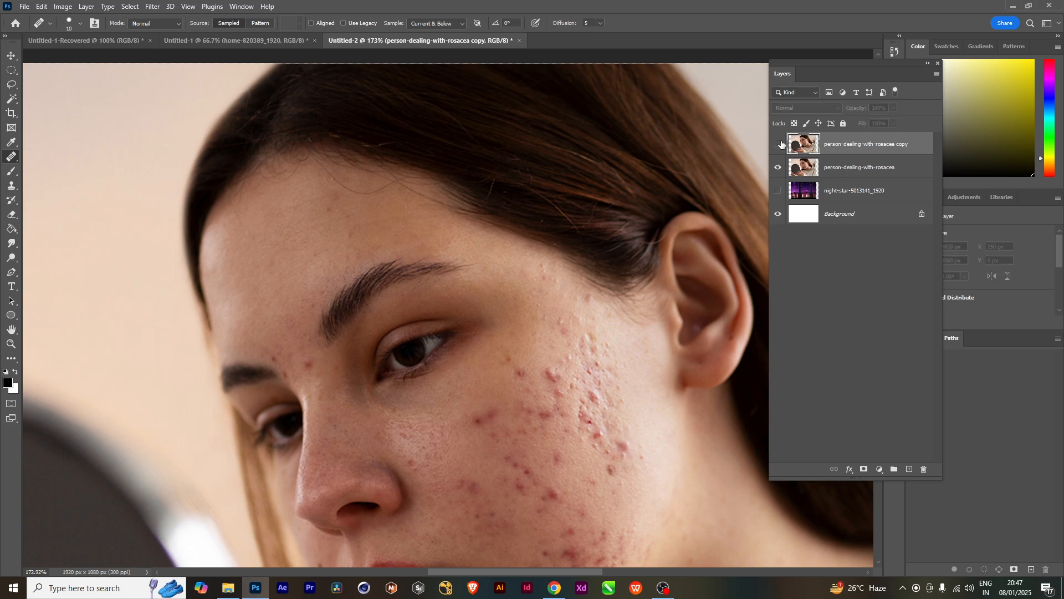
pyautogui.click(780, 143)
pyautogui.click(780, 144)
pyautogui.click(780, 143)
pyautogui.click(780, 143)
pyautogui.click(780, 143)
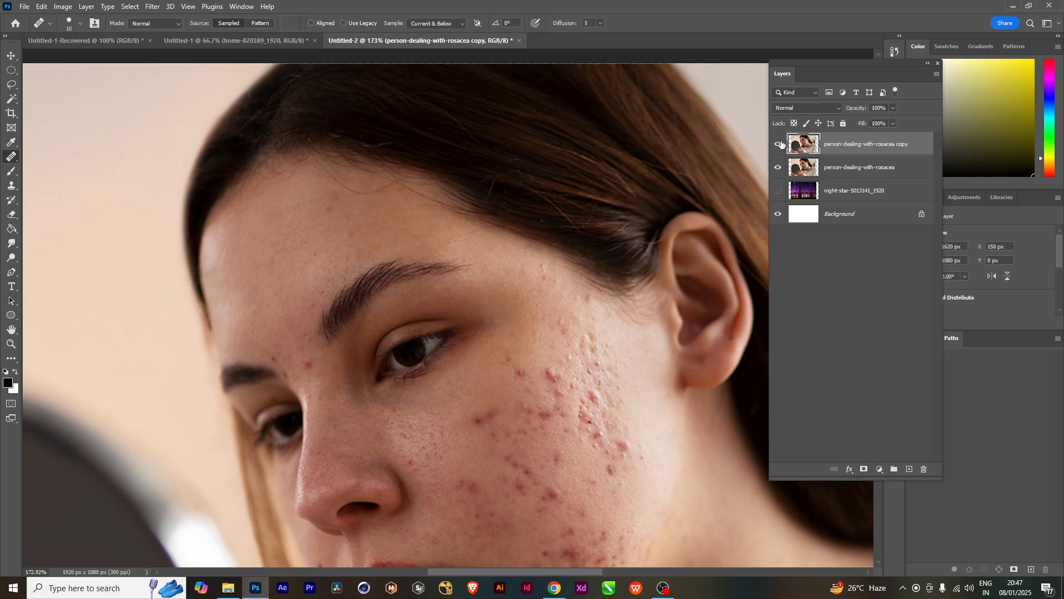
pyautogui.click(779, 143)
pyautogui.click(780, 144)
pyautogui.click(780, 143)
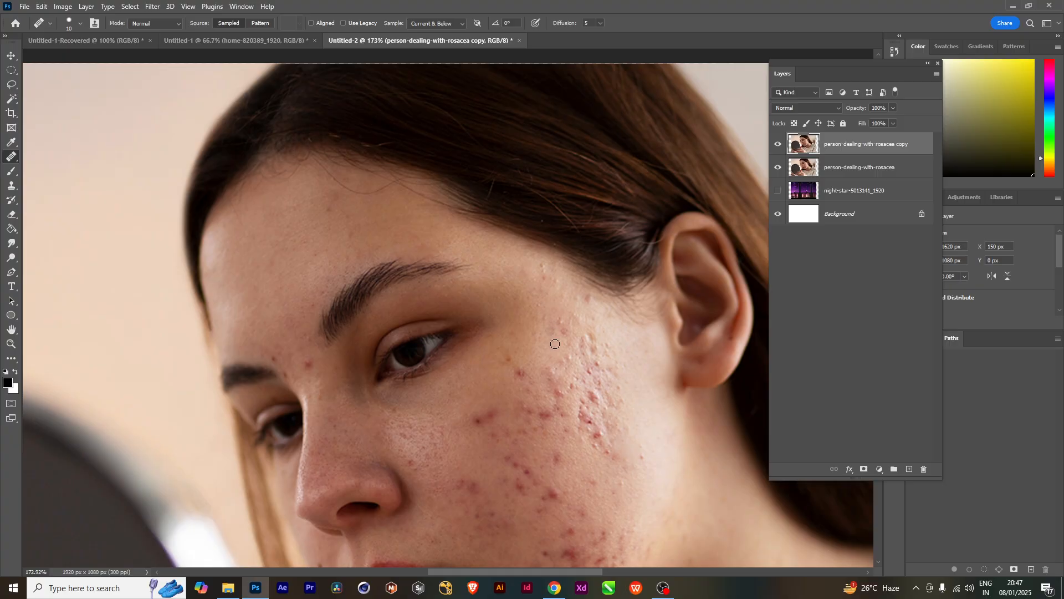
# Step: Heal the most prominent red spot between the eyebrows using clean skin sampled close to it
pyautogui.scroll(3, 572, 391)
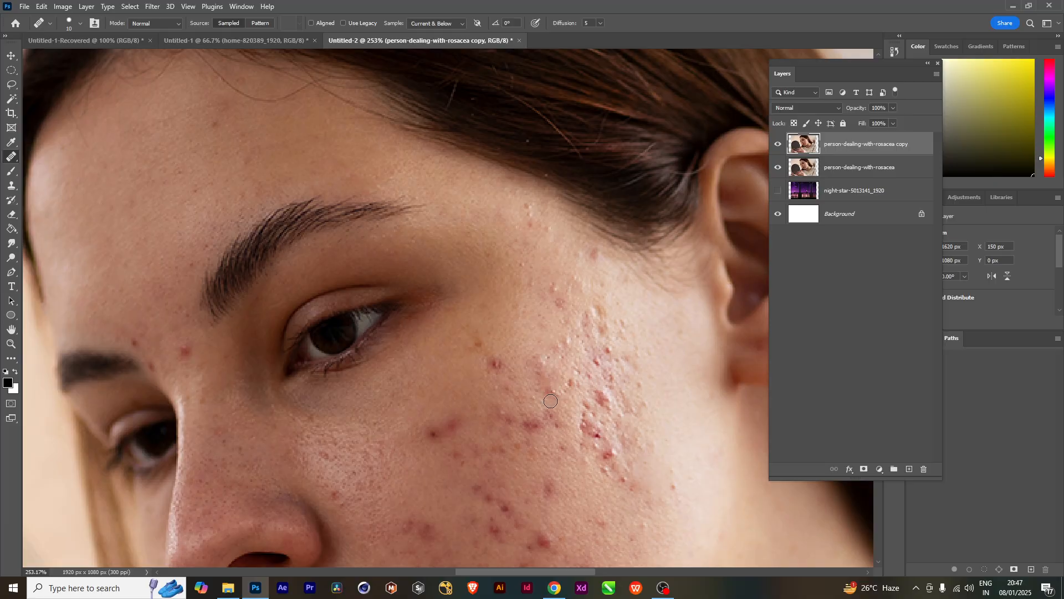
pyautogui.press('space')
pyautogui.moveTo(526, 463)
pyautogui.mouseDown()
pyautogui.moveTo(530, 369)
pyautogui.moveTo(546, 396)
pyautogui.moveTo(546, 424)
pyautogui.moveTo(432, 427)
pyautogui.moveTo(453, 452)
pyautogui.mouseUp()
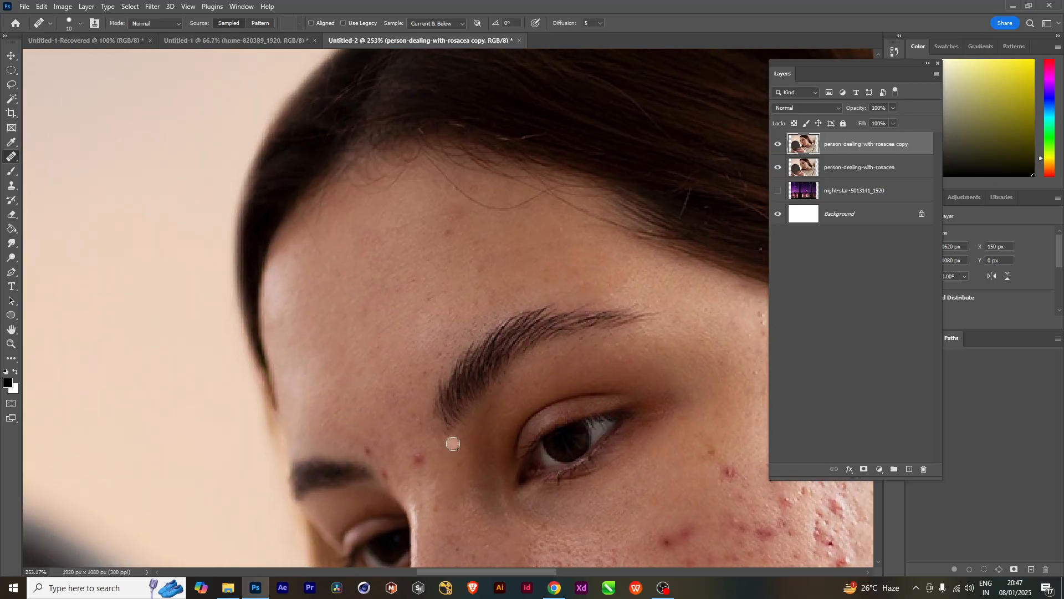
pyautogui.scroll(2, 454, 441)
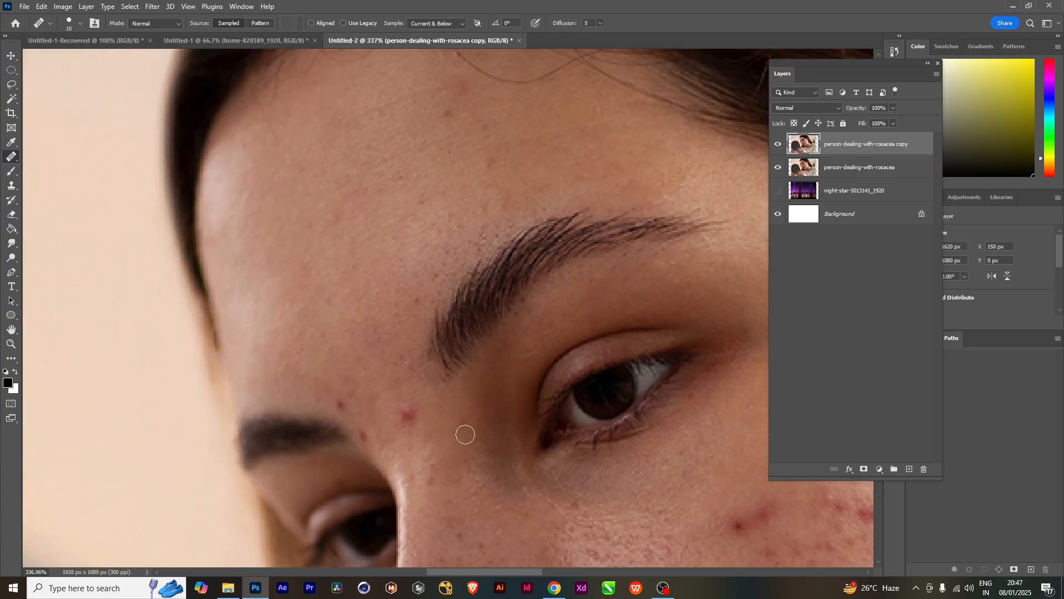
pyautogui.moveTo(466, 435)
pyautogui.mouseDown()
pyautogui.moveTo(468, 420)
pyautogui.moveTo(444, 411)
pyautogui.moveTo(408, 413)
pyautogui.mouseUp()
pyautogui.keyDown('alt'); pyautogui.click(413, 442); pyautogui.keyUp('alt')
# Step: Enlarge the Healing Brush to 25 px and heal the dark red blemish in the middle of the cheek with skin sampled nearby
pyautogui.scroll(-5, 463, 451)
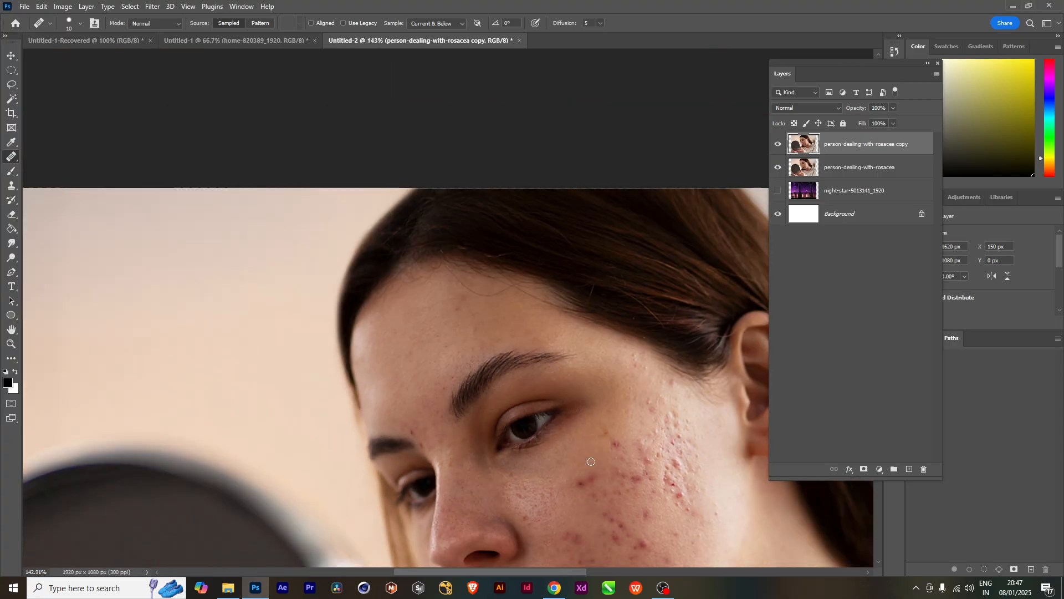
pyautogui.moveTo(573, 485); pyautogui.dragTo(492, 434)
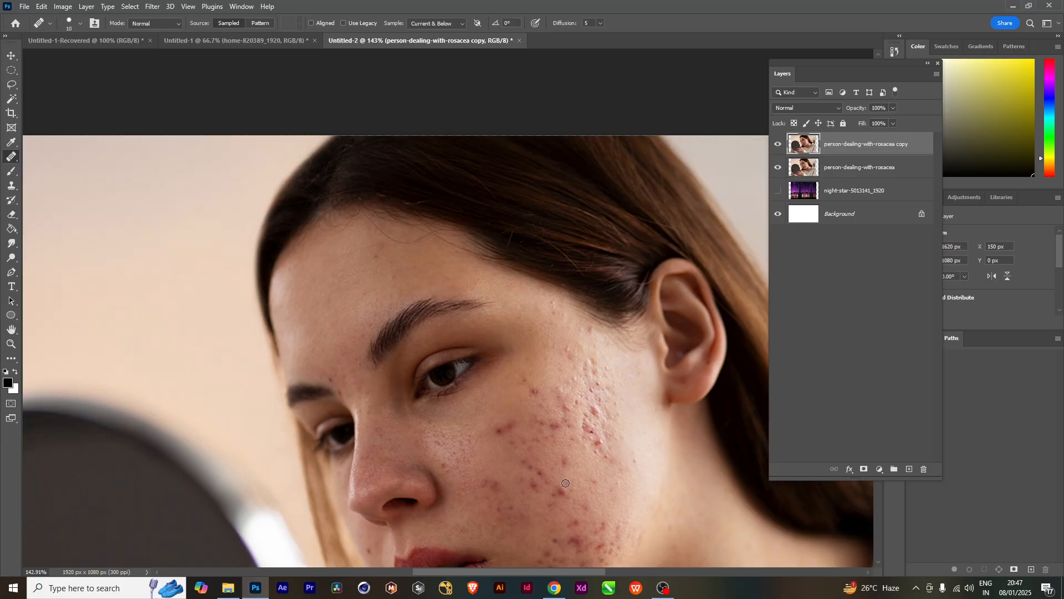
pyautogui.moveTo(578, 445); pyautogui.dragTo(537, 381)
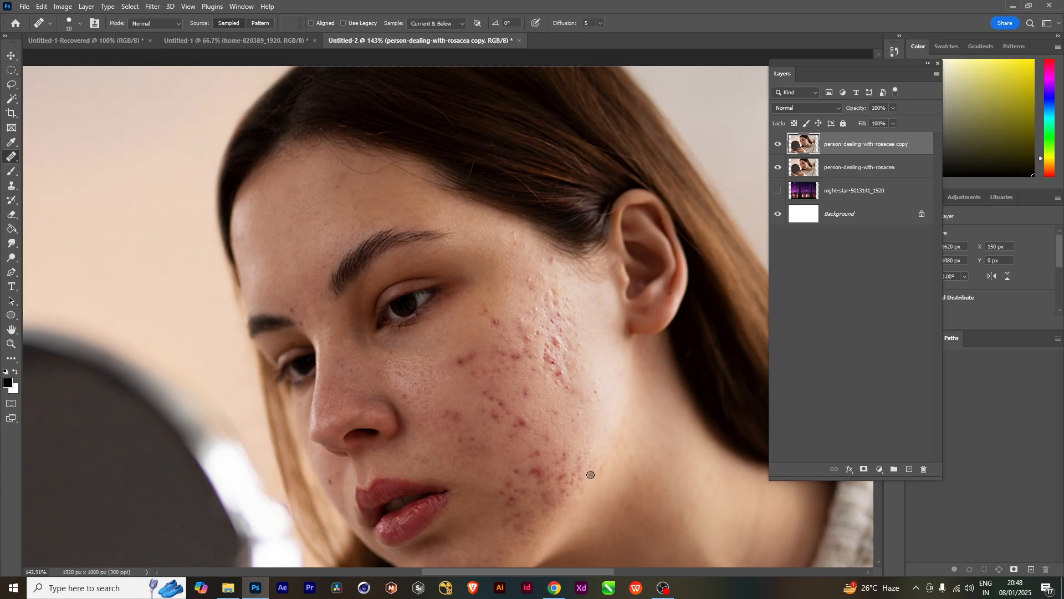
pyautogui.scroll(5, 653, 454)
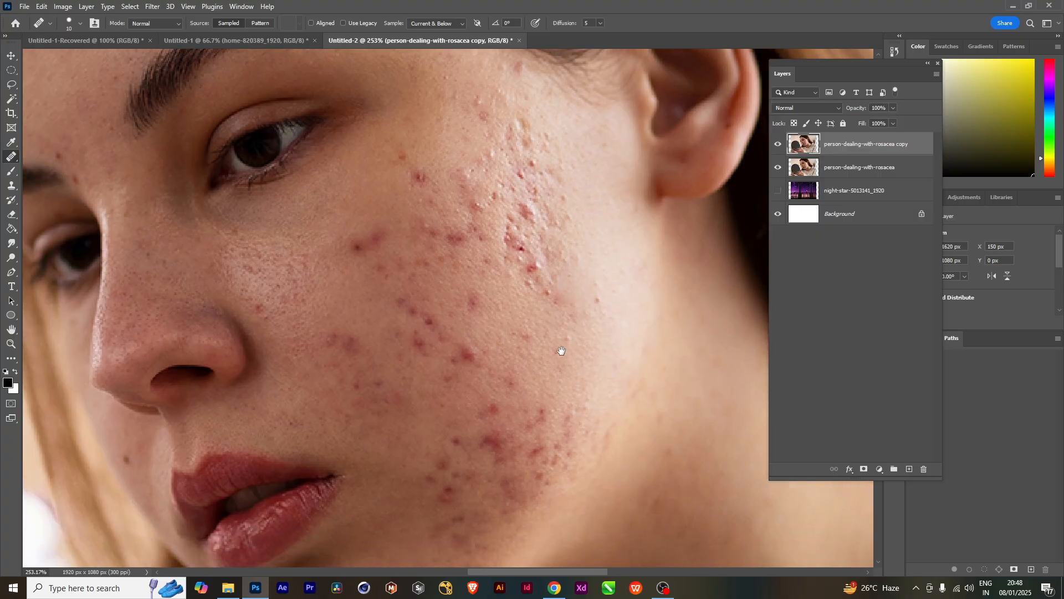
pyautogui.moveTo(561, 358); pyautogui.dragTo(543, 376)
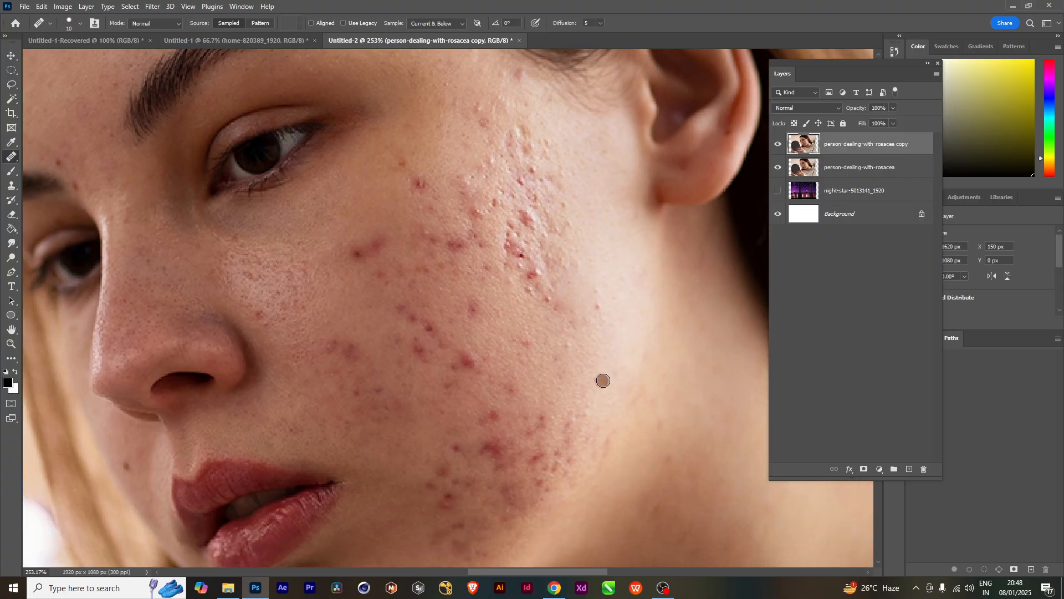
pyautogui.press(']')
pyautogui.press(']')
pyautogui.press(']')
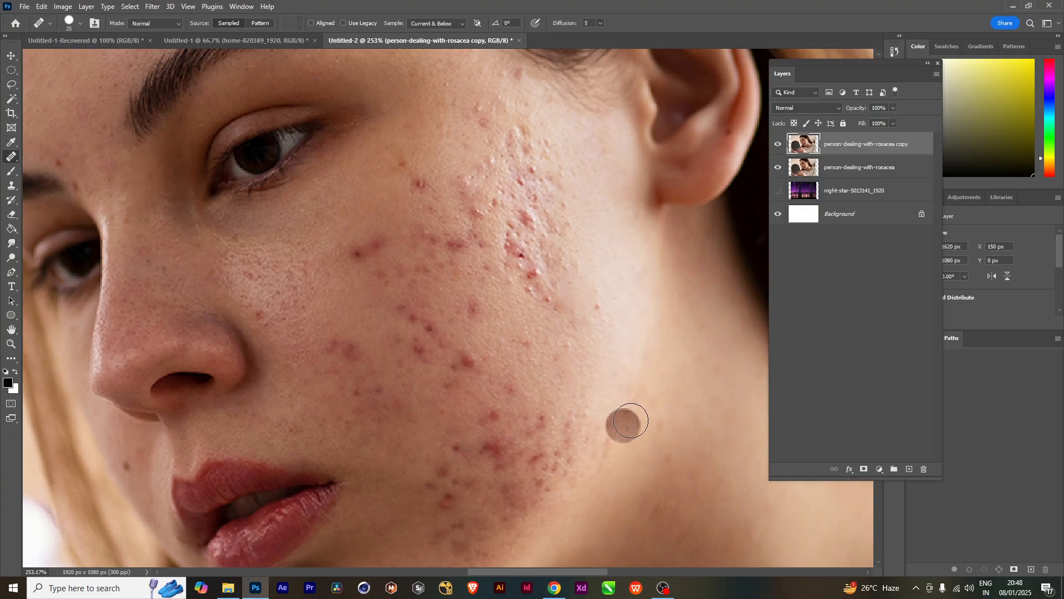
pyautogui.keyDown('alt'); pyautogui.click(577, 370); pyautogui.keyUp('alt')
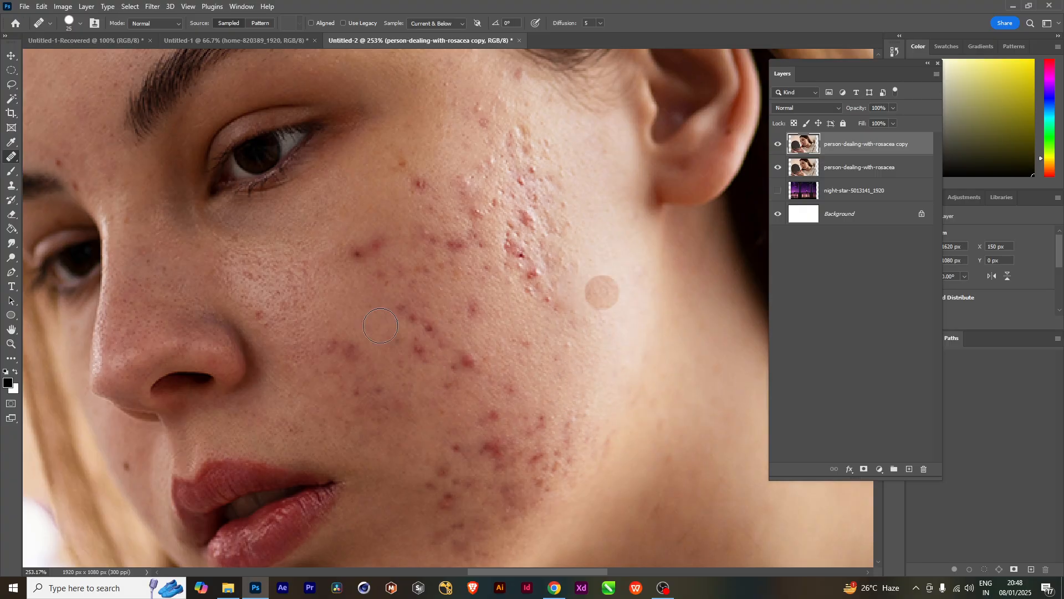
pyautogui.click(470, 361)
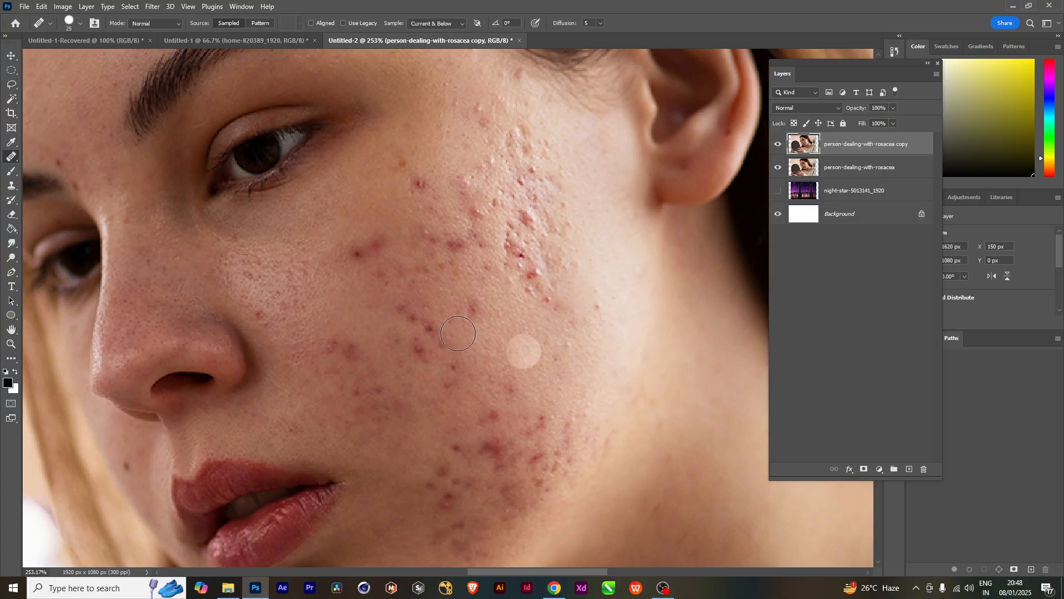
# Step: Reduce the Healing Brush to 15 px and heal the red spots at the lower end of the bumpy upper-cheek cluster
pyautogui.scroll(5, 481, 389)
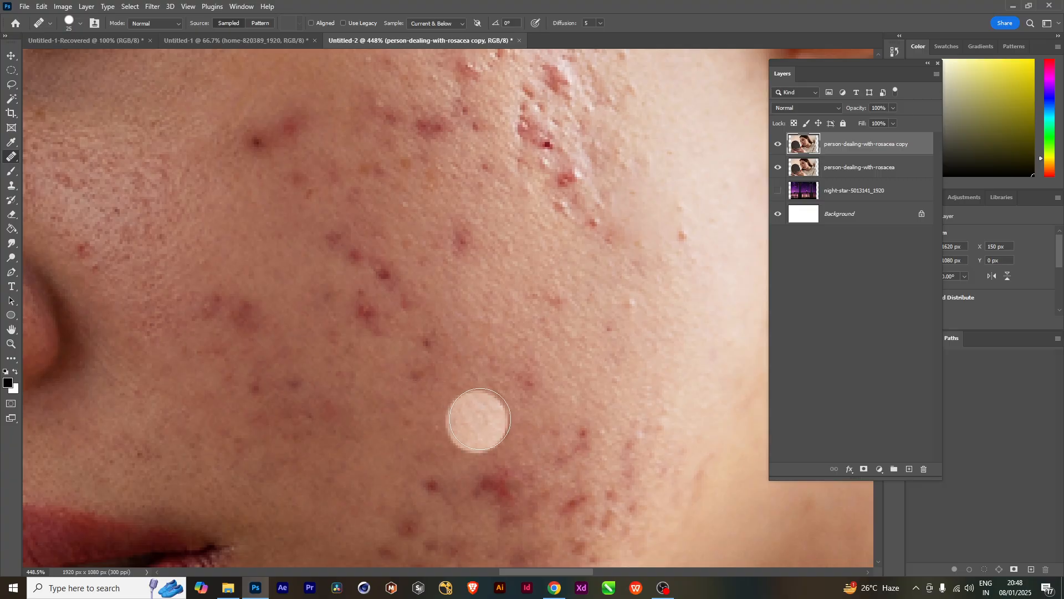
pyautogui.scroll(-2, 470, 428)
pyautogui.scroll(-3, 470, 428)
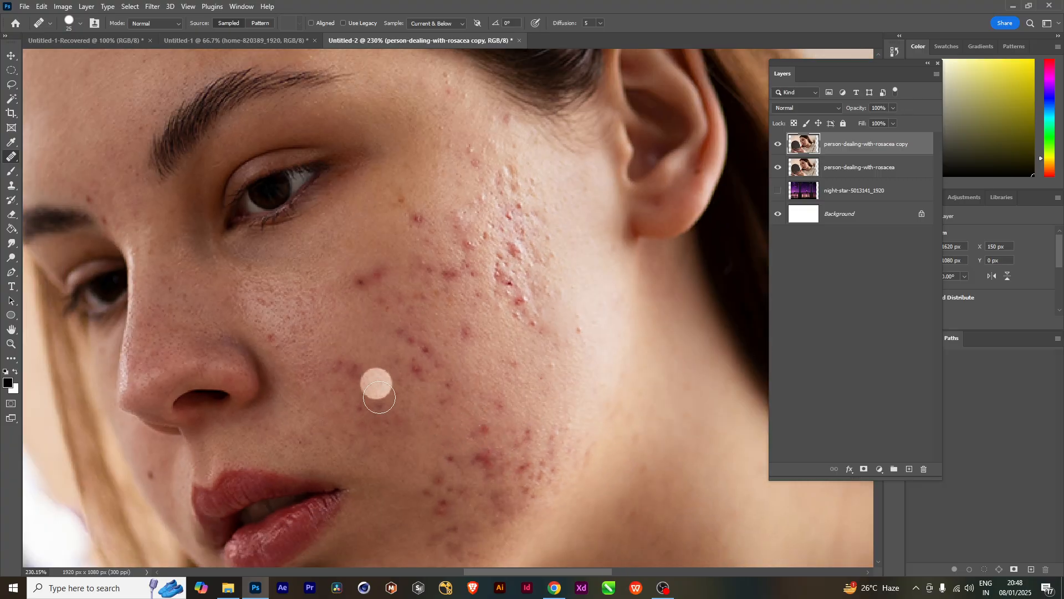
pyautogui.click(541, 489)
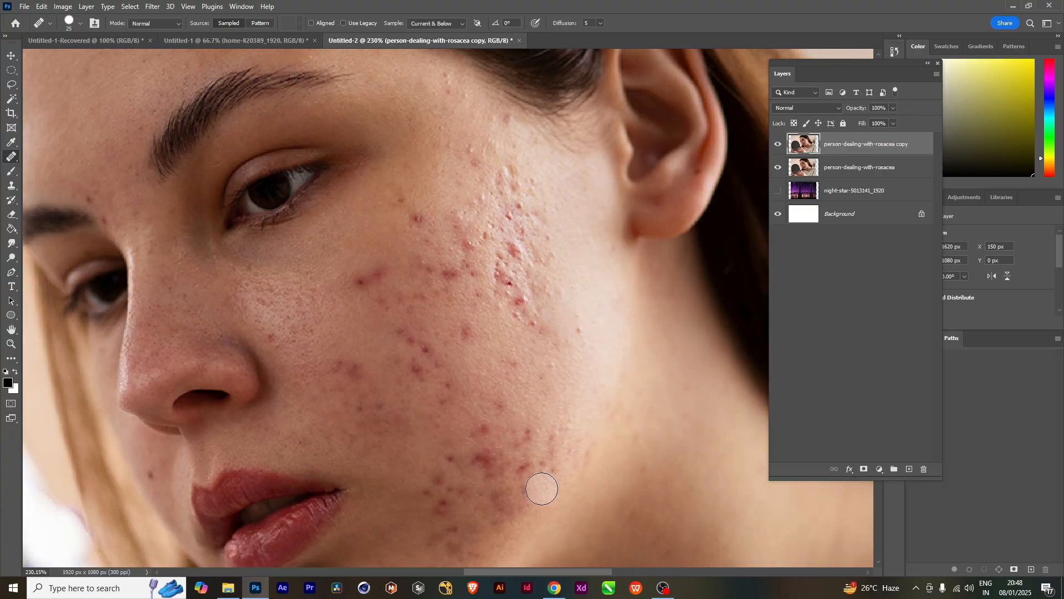
pyautogui.click(536, 504)
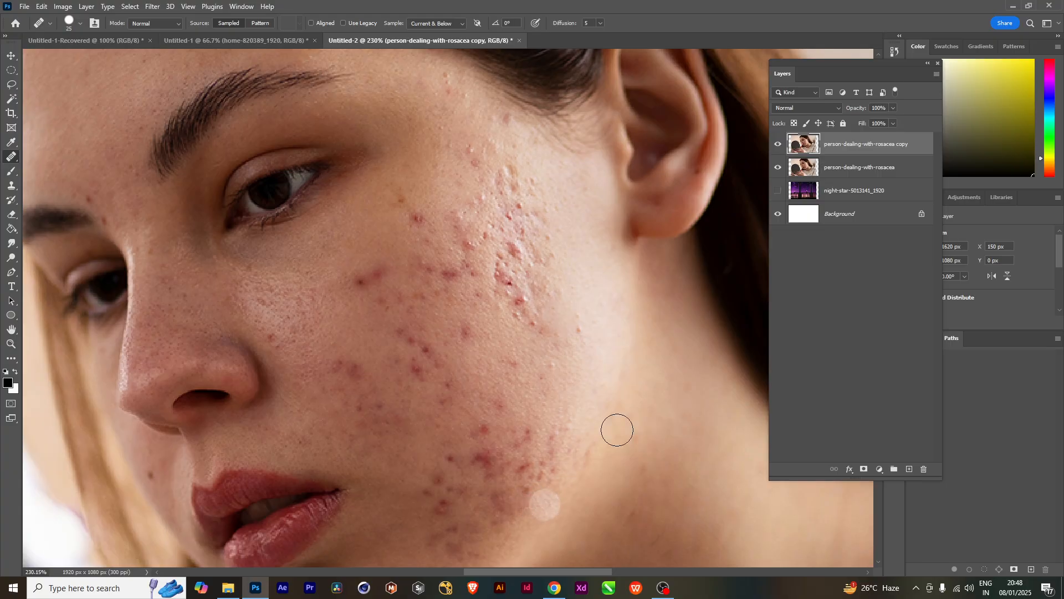
pyautogui.click(515, 333)
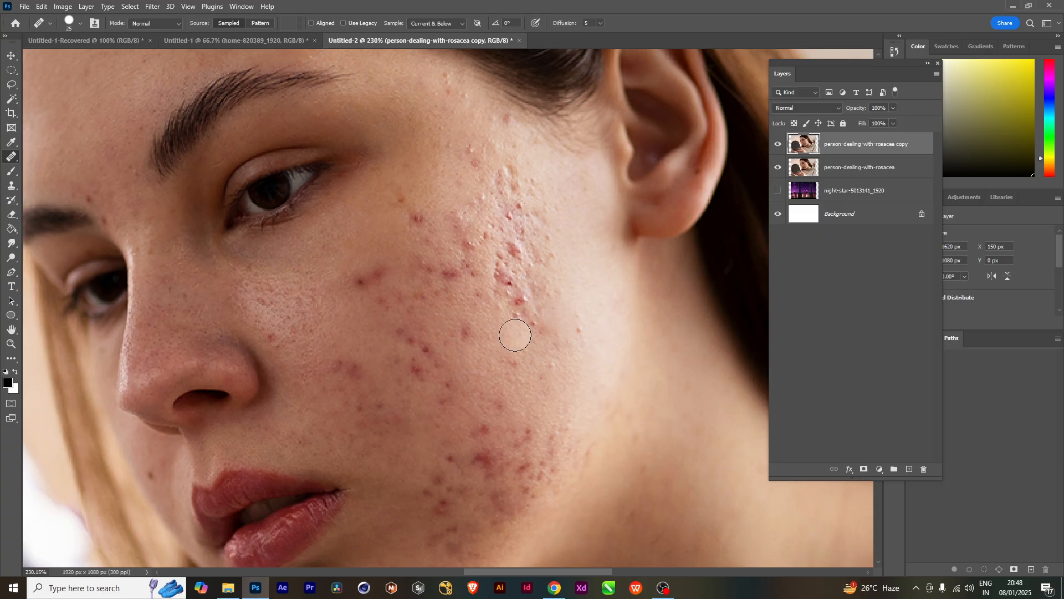
pyautogui.press('[')
pyautogui.press('[')
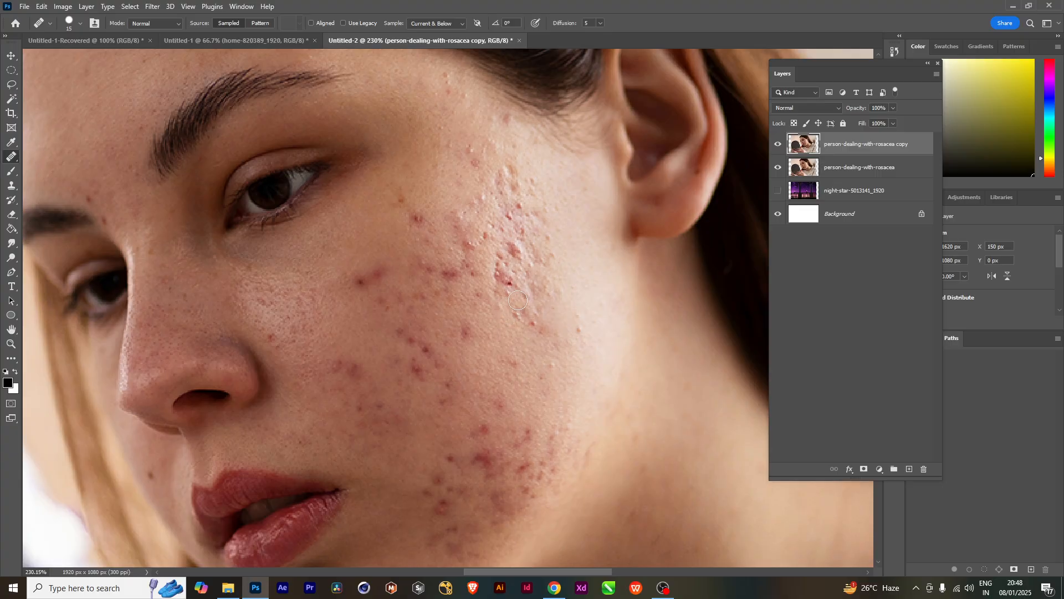
pyautogui.click(571, 299)
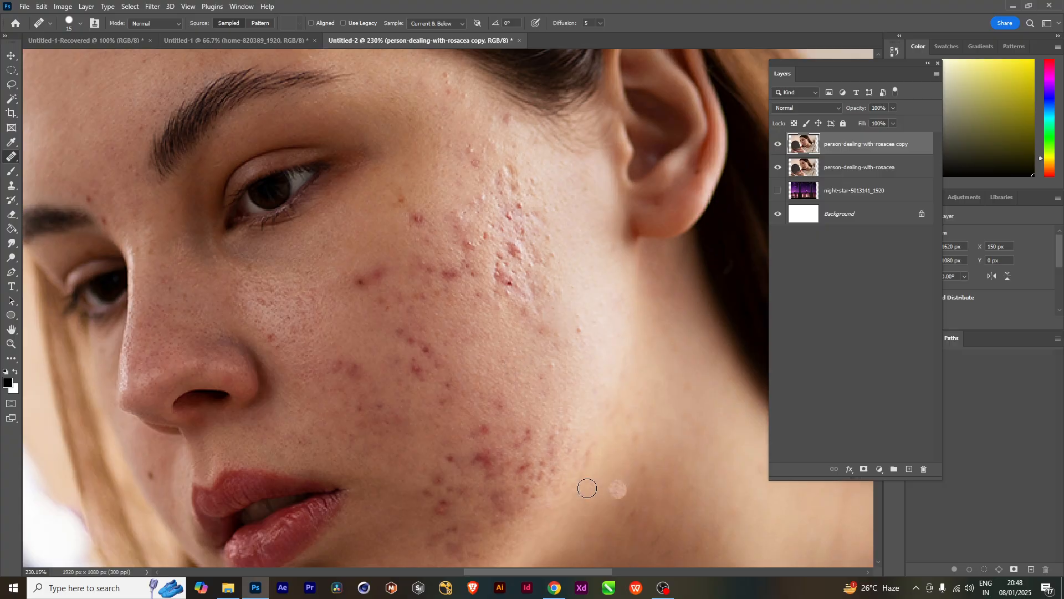
# Step: Heal the red spot in the middle of the cheek with skin sampled just below it
pyautogui.moveTo(526, 414); pyautogui.dragTo(537, 327)
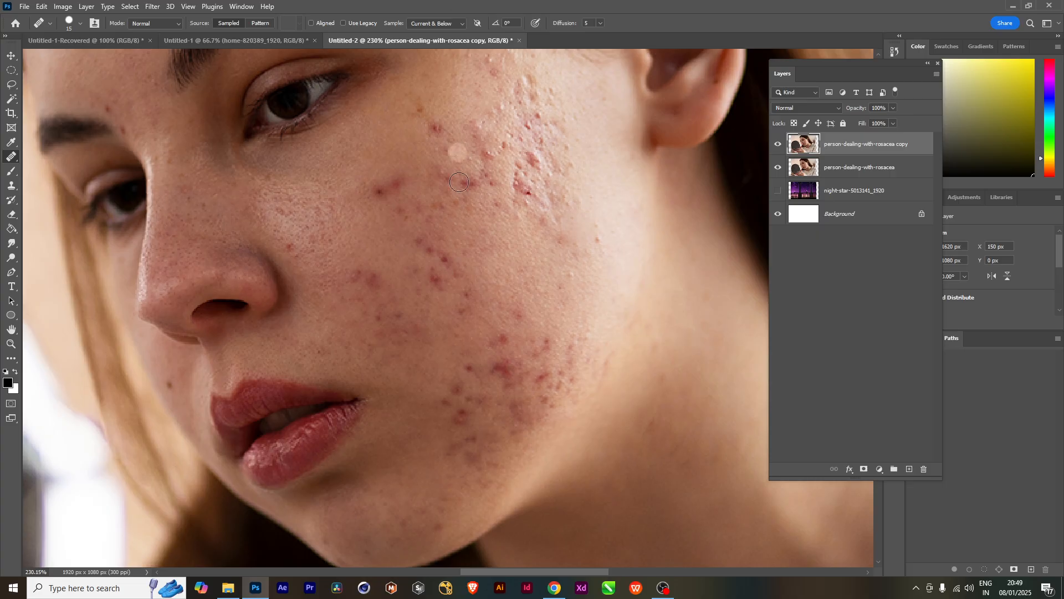
pyautogui.moveTo(542, 302)
pyautogui.mouseDown()
pyautogui.moveTo(546, 403)
pyautogui.moveTo(556, 414)
pyautogui.mouseUp()
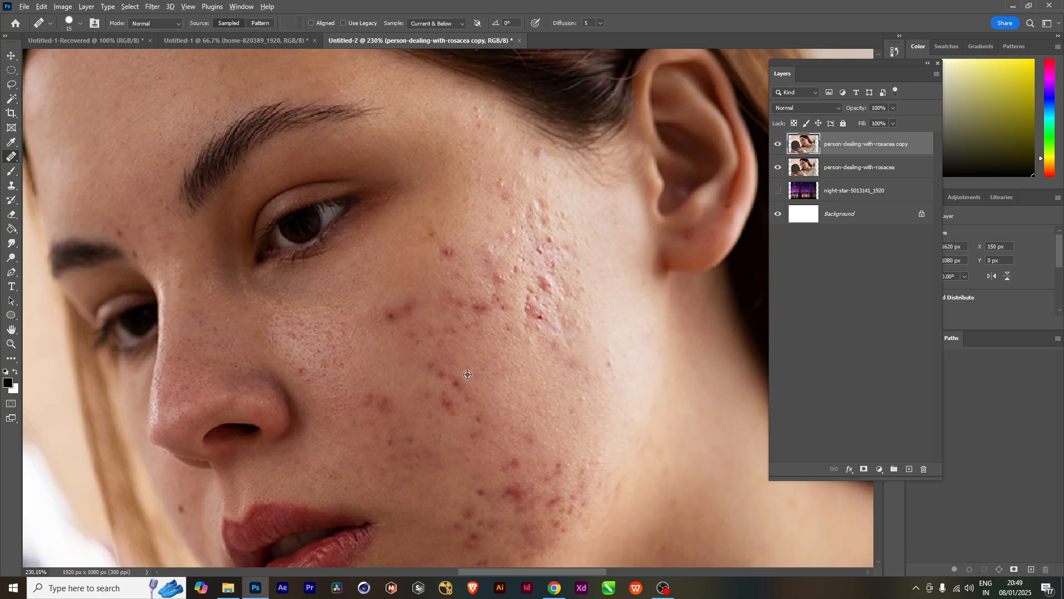
pyautogui.keyDown('alt'); pyautogui.click(443, 423); pyautogui.keyUp('alt')
pyautogui.click(447, 405)
# Step: Heal the small red spot at the upper edge of the lower-cheek cluster with clean skin sampled above it
pyautogui.moveTo(541, 508); pyautogui.dragTo(491, 451)
pyautogui.moveTo(515, 508); pyautogui.dragTo(521, 458)
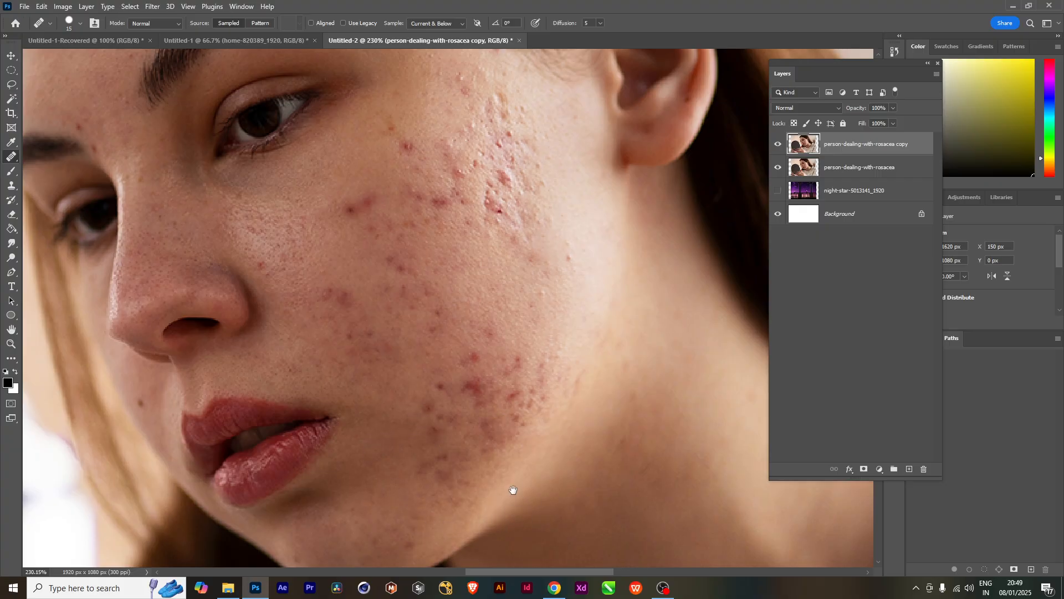
pyautogui.moveTo(527, 388)
pyautogui.mouseDown()
pyautogui.moveTo(528, 458)
pyautogui.moveTo(534, 448)
pyautogui.mouseUp()
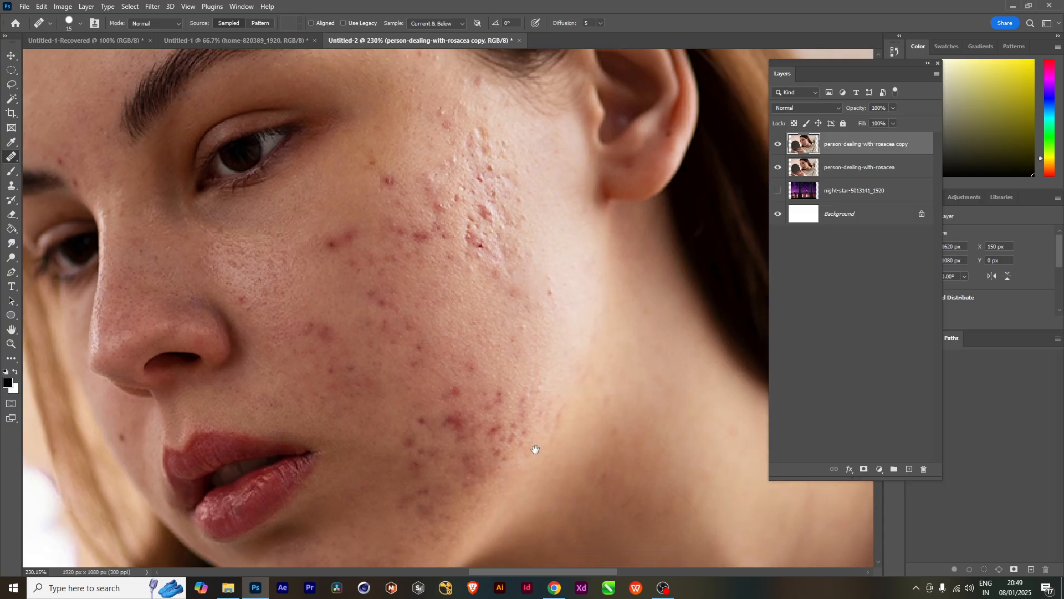
pyautogui.keyDown('alt'); pyautogui.click(472, 385); pyautogui.keyUp('alt')
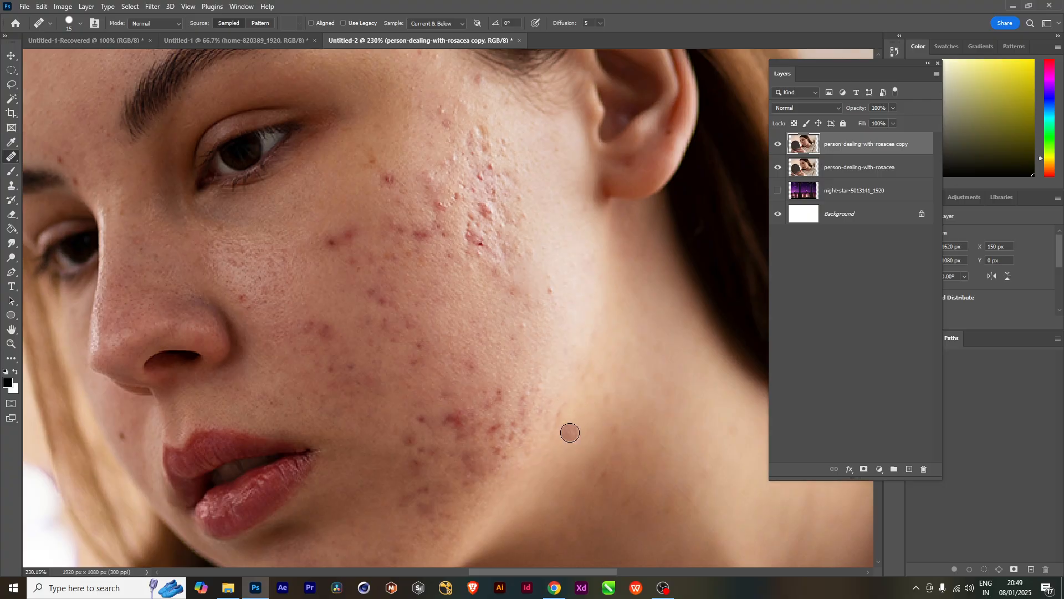
pyautogui.keyDown('alt'); pyautogui.click(512, 370); pyautogui.keyUp('alt')
pyautogui.click(501, 395)
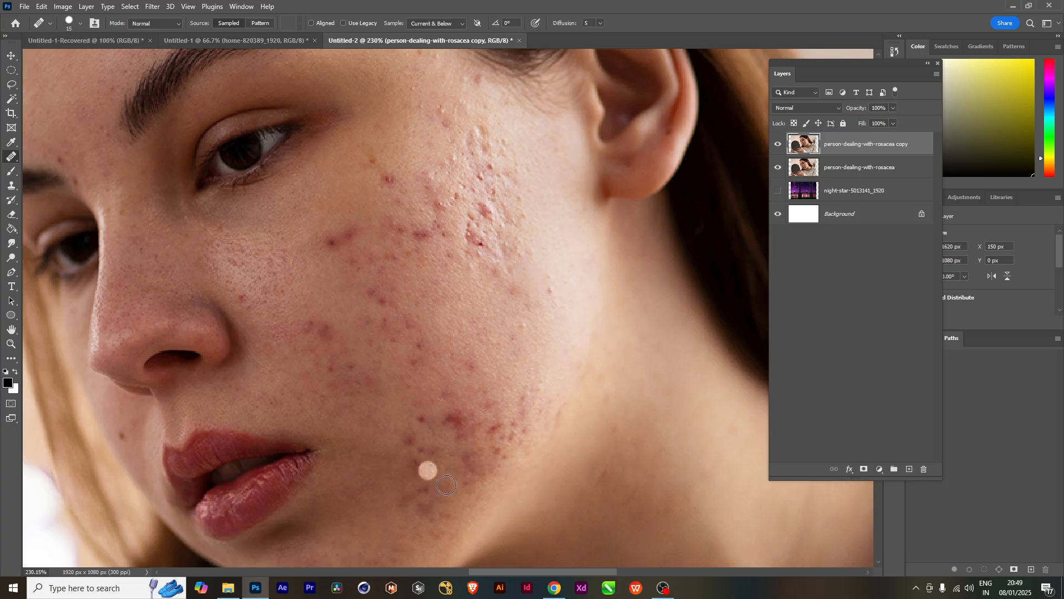
# Step: Examine the remaining lower-cheek blemishes up close and in the context of the whole face
pyautogui.moveTo(456, 486); pyautogui.dragTo(470, 459)
pyautogui.scroll(4, 457, 424)
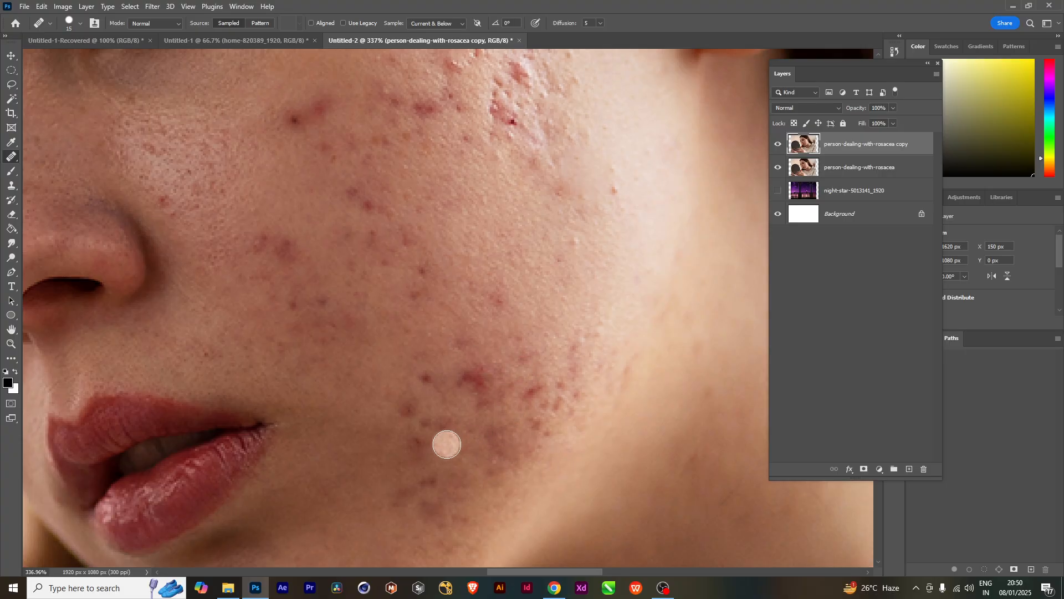
pyautogui.scroll(-1, 527, 433)
pyautogui.scroll(-9, 527, 432)
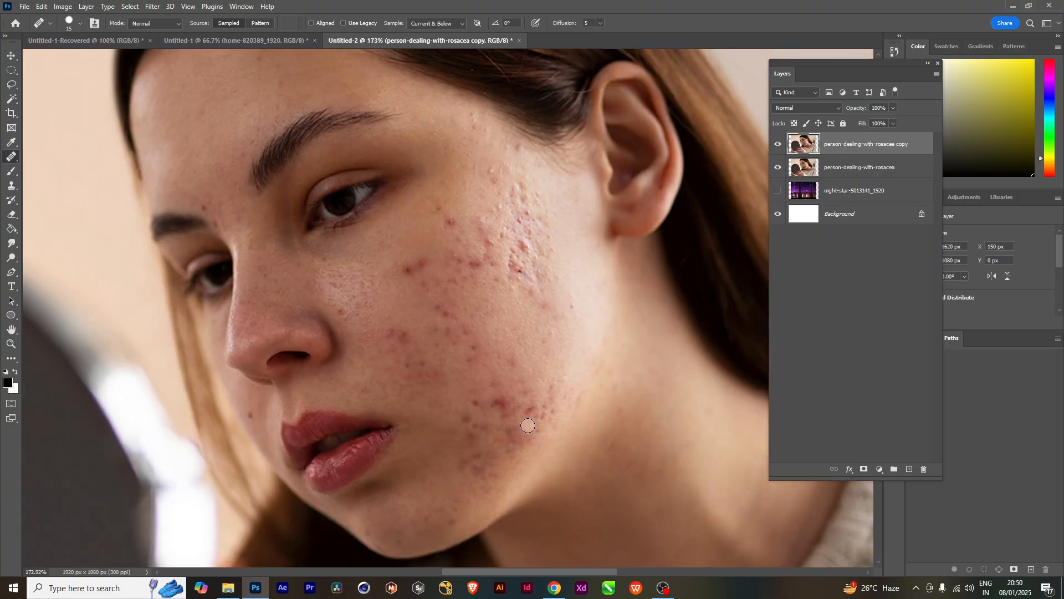
pyautogui.scroll(-3, 527, 422)
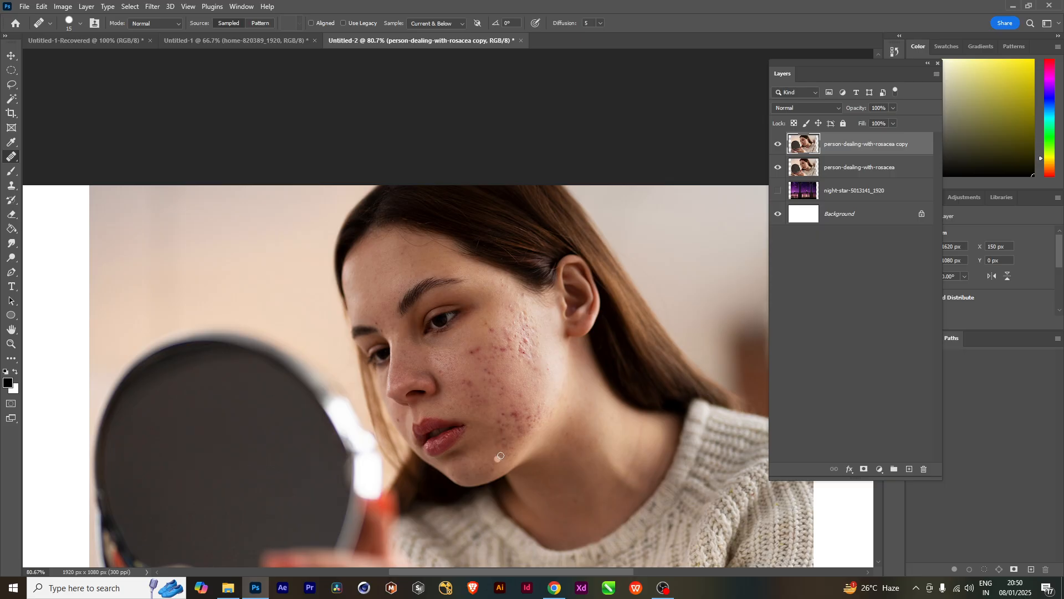
pyautogui.scroll(8, 501, 437)
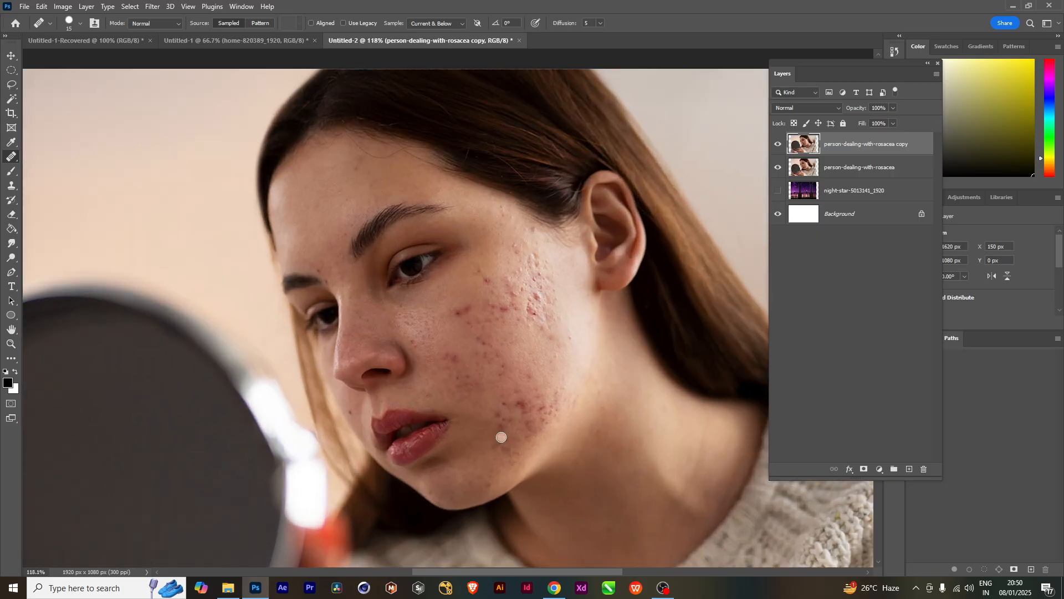
pyautogui.scroll(1, 501, 438)
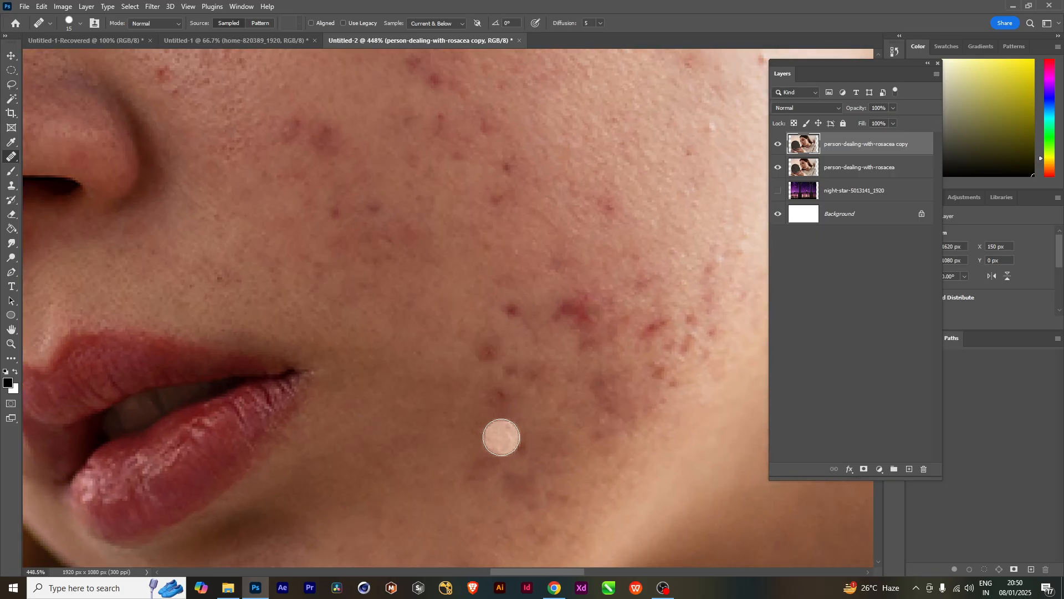
# Step: Reduce the Healing Brush to 10 px and heal the large red blemish in the lower-cheek cluster with skin sampled just above it
pyautogui.moveTo(594, 457); pyautogui.dragTo(532, 402)
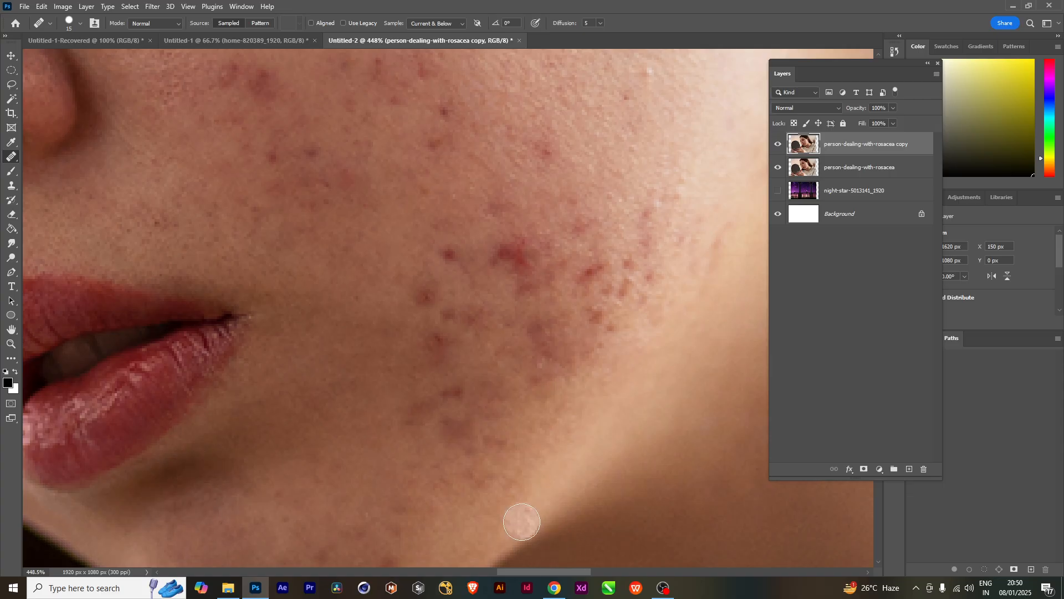
pyautogui.moveTo(596, 346); pyautogui.dragTo(571, 458)
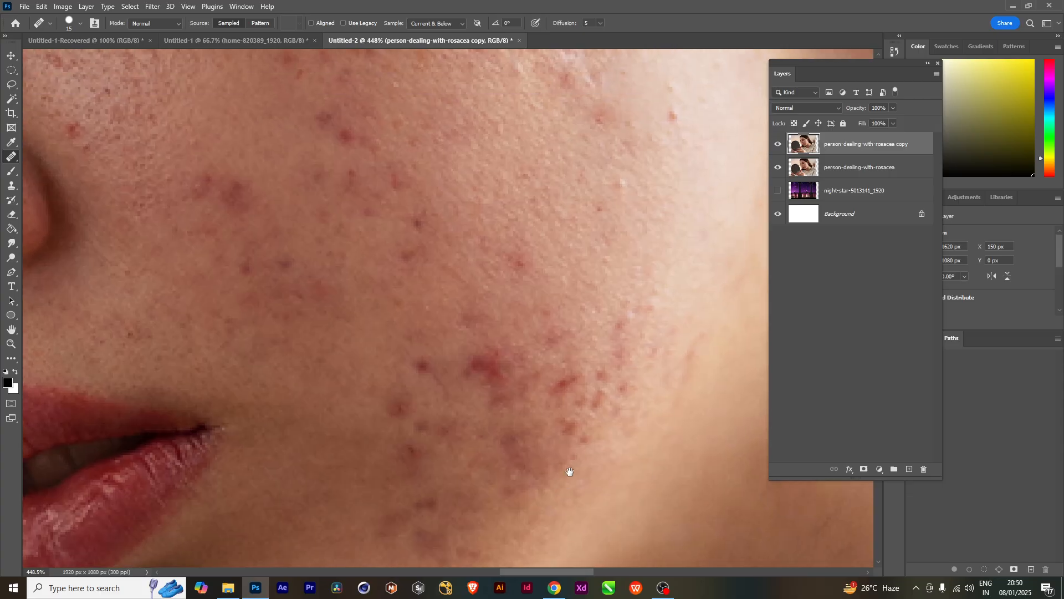
pyautogui.press('[')
pyautogui.moveTo(505, 383)
pyautogui.mouseDown()
pyautogui.moveTo(523, 411)
pyautogui.moveTo(504, 394)
pyautogui.mouseUp()
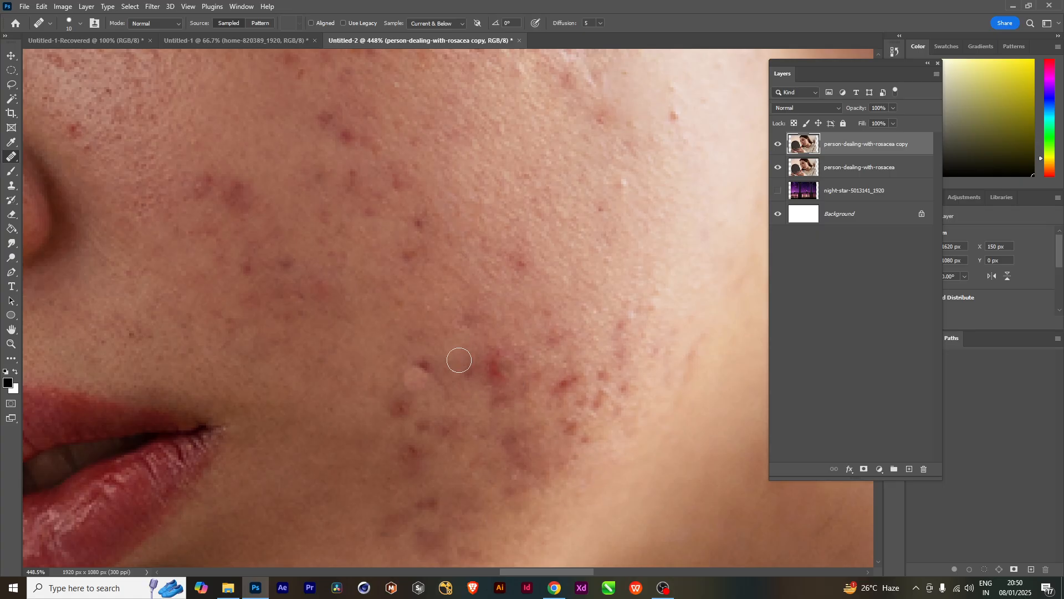
pyautogui.keyDown('alt'); pyautogui.click(488, 338); pyautogui.keyUp('alt')
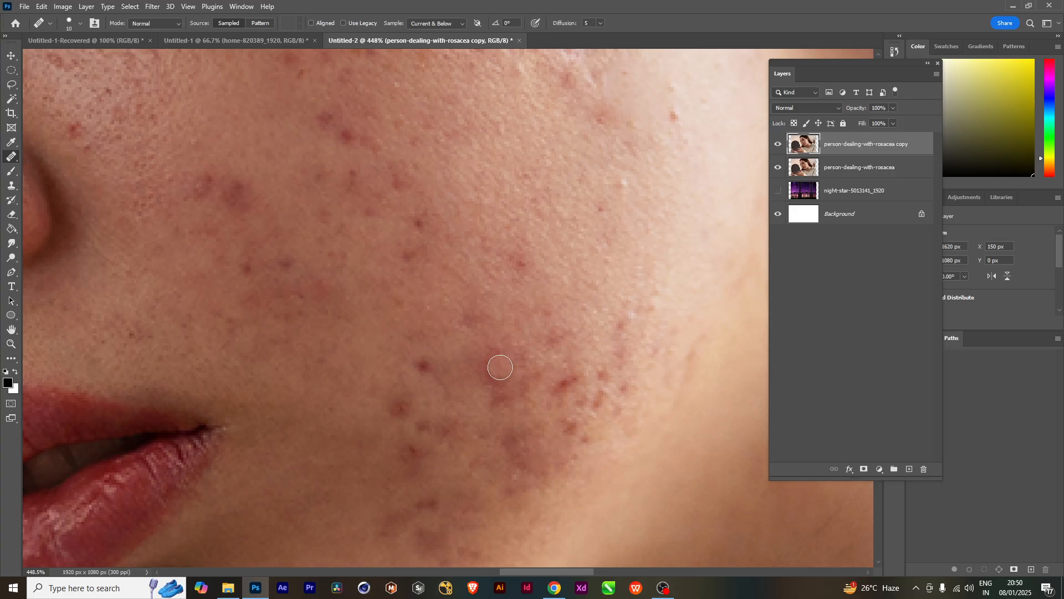
pyautogui.click(498, 366)
pyautogui.keyDown('alt'); pyautogui.click(506, 334); pyautogui.keyUp('alt')
pyautogui.click(495, 352)
# Step: Inspect the retouched cheek close up and within the whole portrait
pyautogui.scroll(-5, 510, 465)
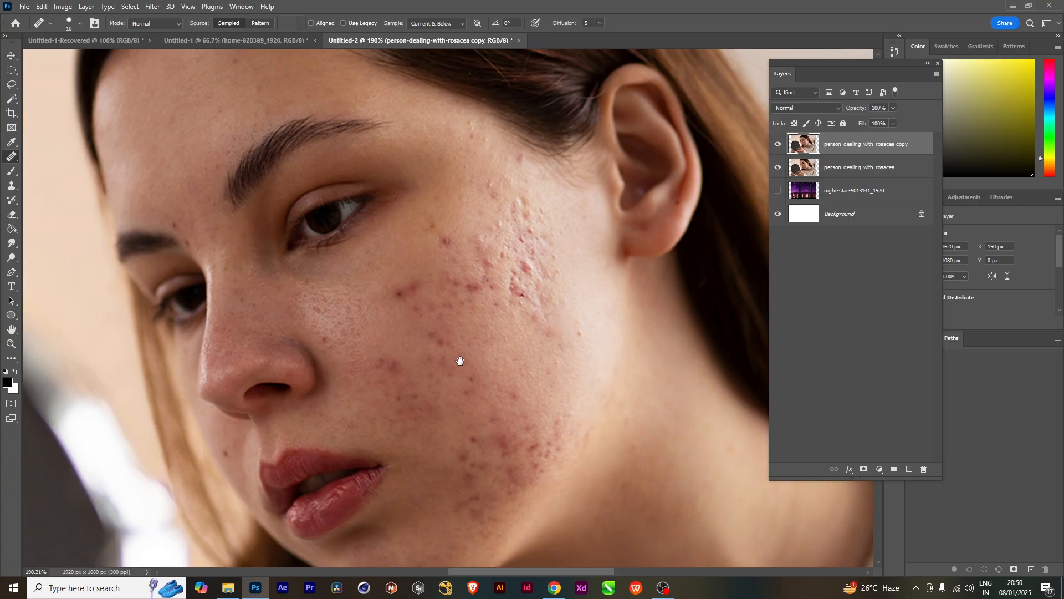
pyautogui.scroll(2, 459, 358)
pyautogui.scroll(2, 449, 388)
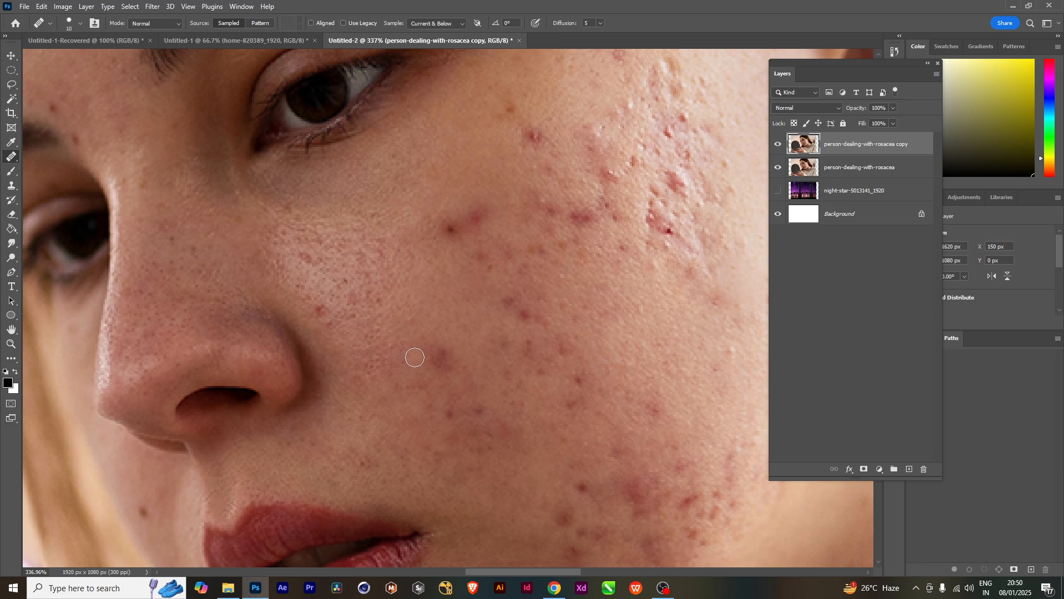
pyautogui.scroll(-6, 527, 444)
pyautogui.scroll(-3, 534, 444)
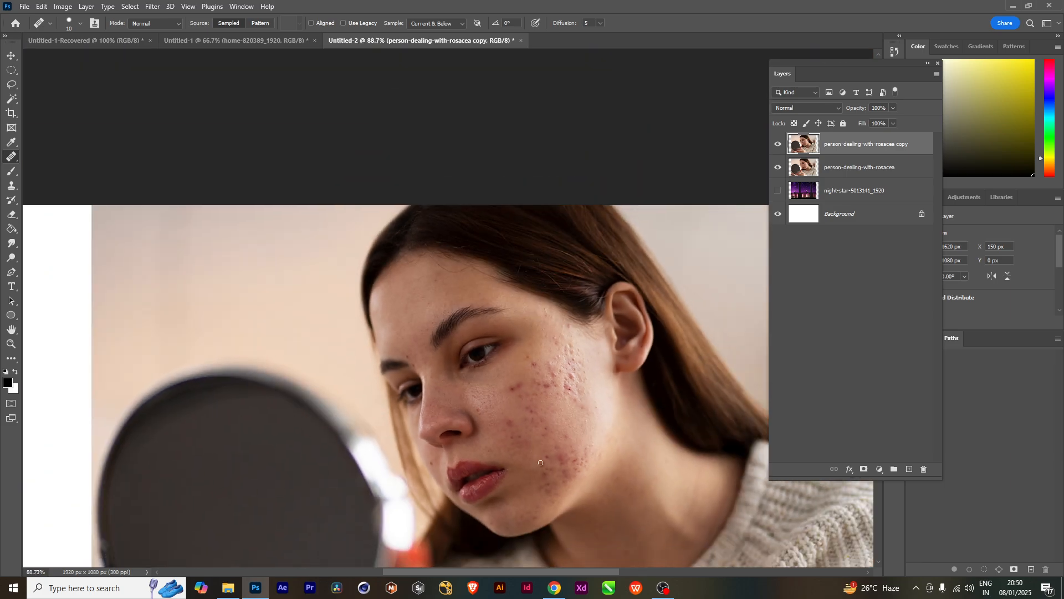
pyautogui.moveTo(510, 409); pyautogui.dragTo(523, 395)
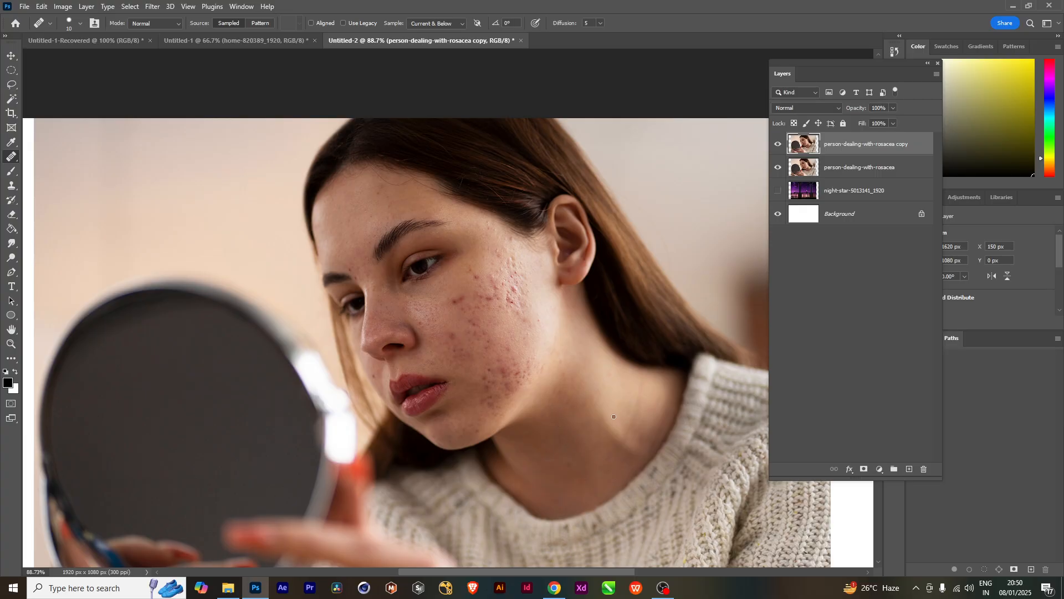
pyautogui.press('v')
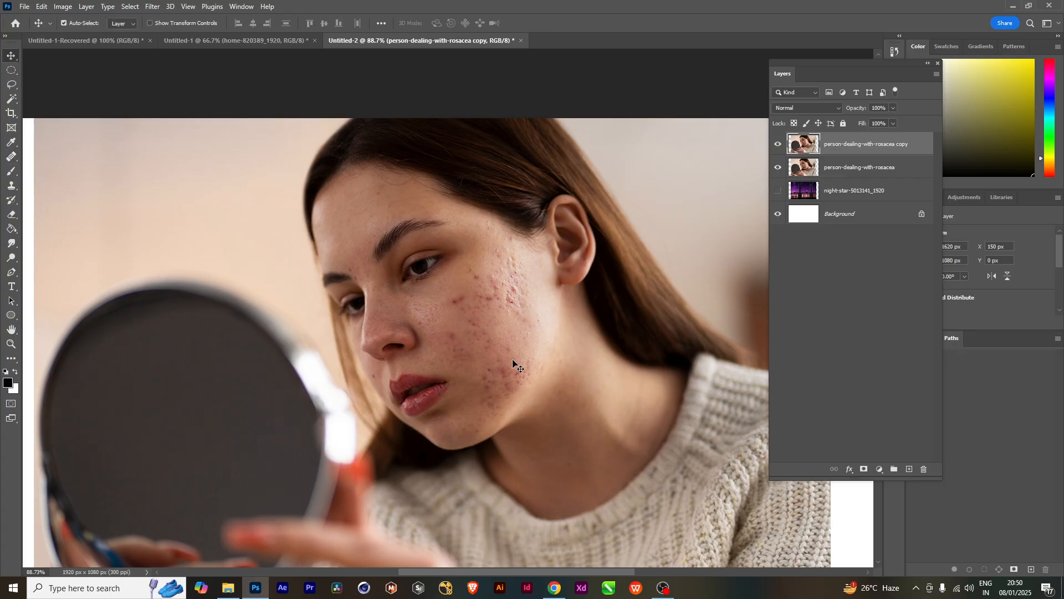
pyautogui.scroll(2, 626, 391)
pyautogui.scroll(-3, 626, 391)
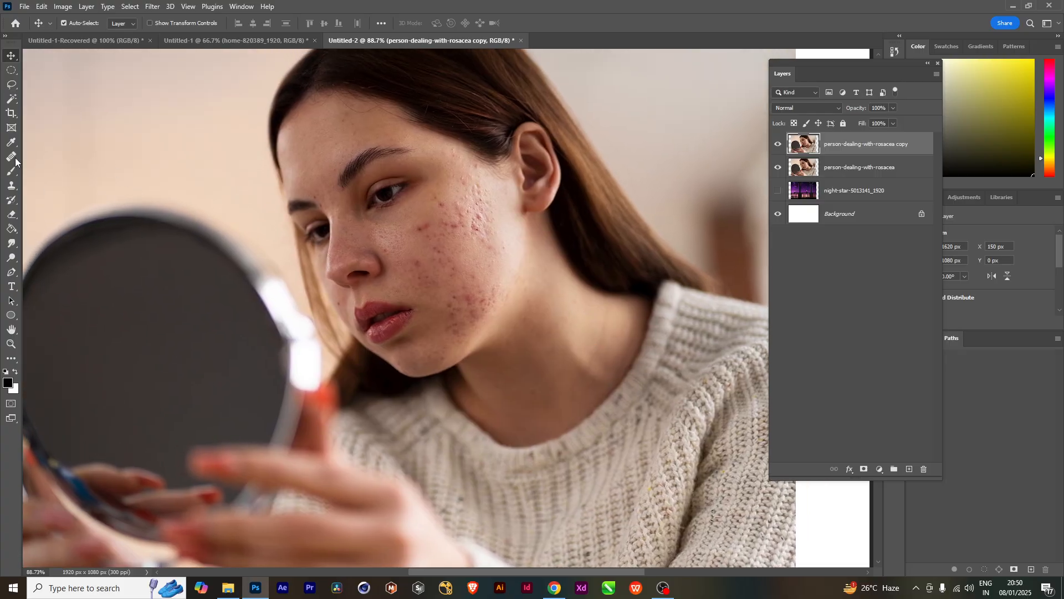
# Step: Choose the Healing Brush Tool from the group of healing tools
pyautogui.click(12, 158)
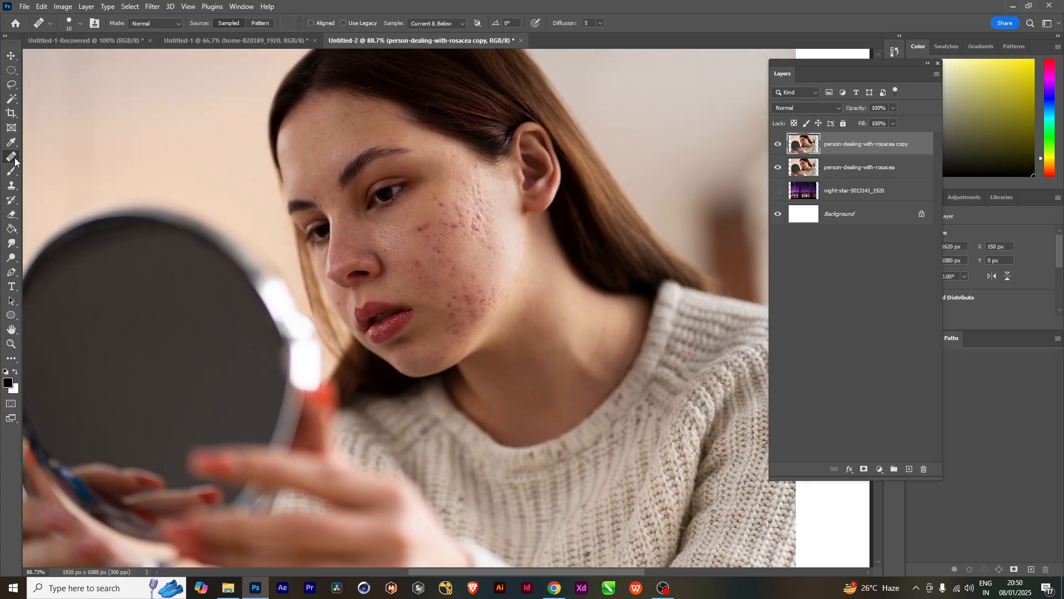
pyautogui.rightClick(12, 158)
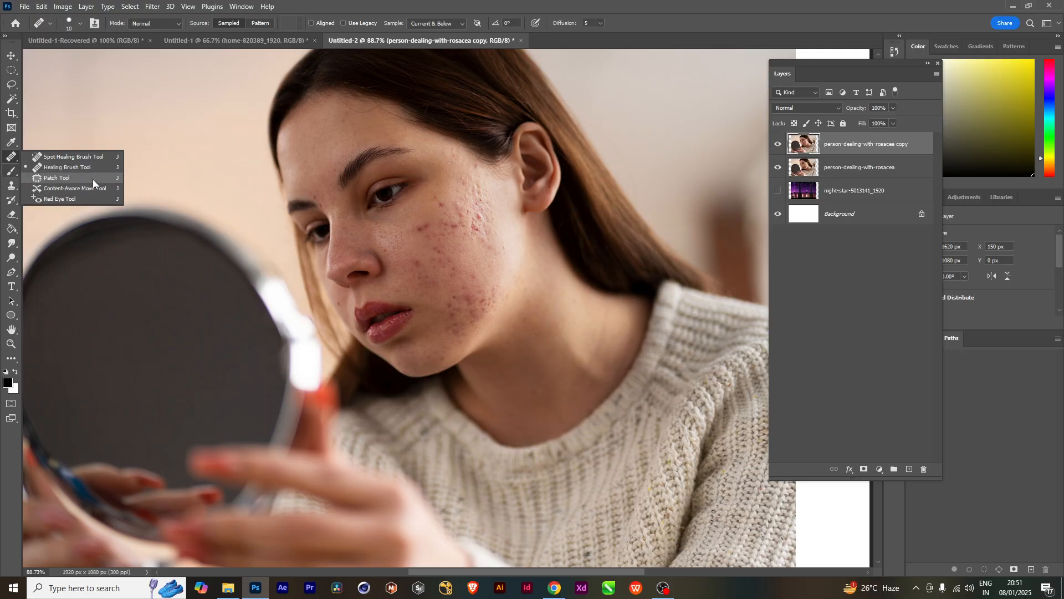
pyautogui.click(63, 168)
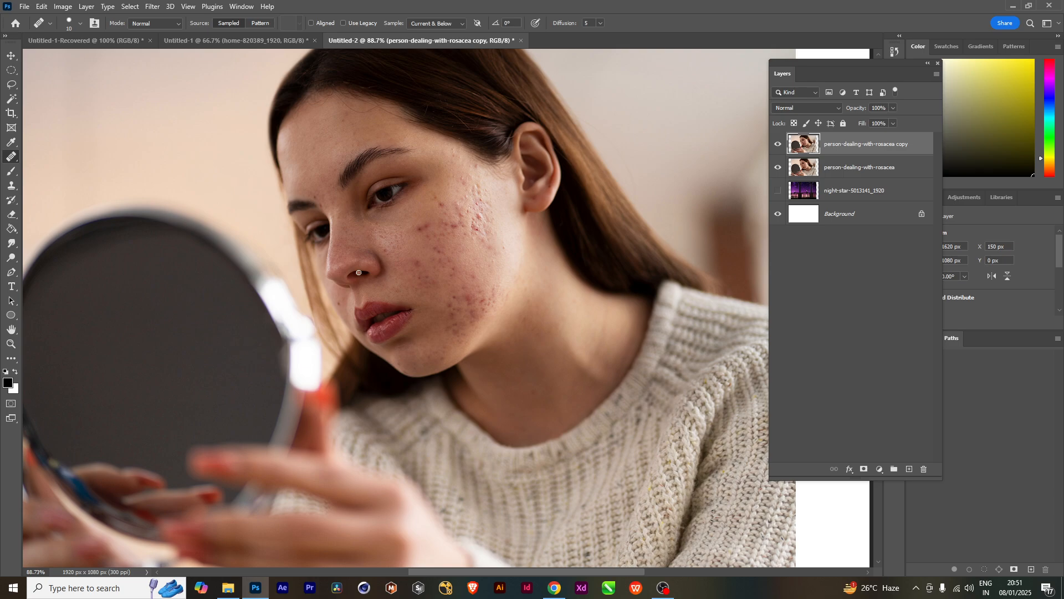
# Step: View the night-star-5013141_1920 layer with both portrait layers hidden, and restore the previous layer visibility
pyautogui.click(778, 190)
pyautogui.click(778, 167)
pyautogui.click(778, 144)
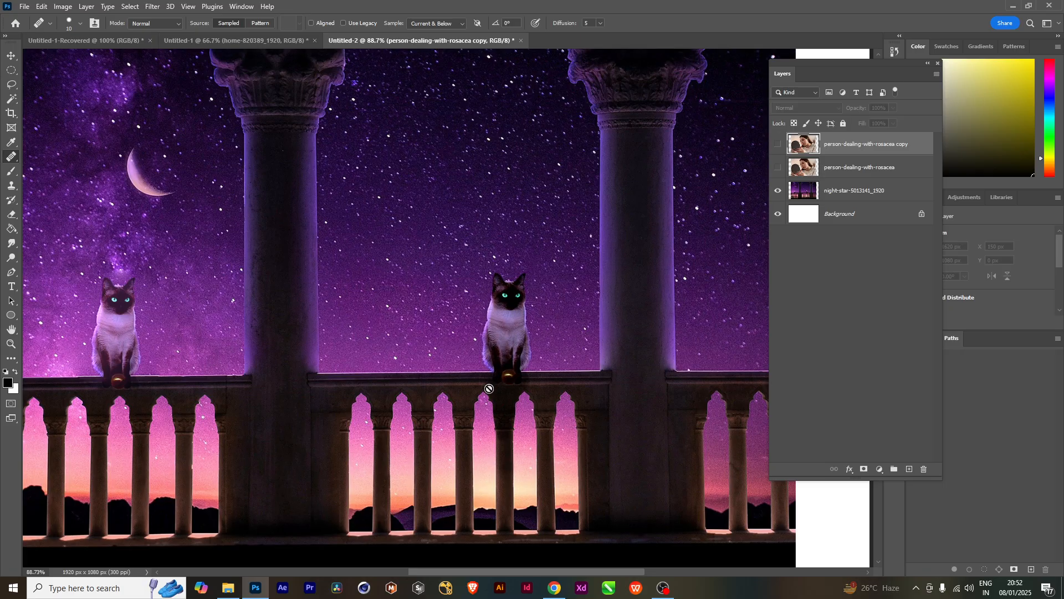
pyautogui.click(778, 190)
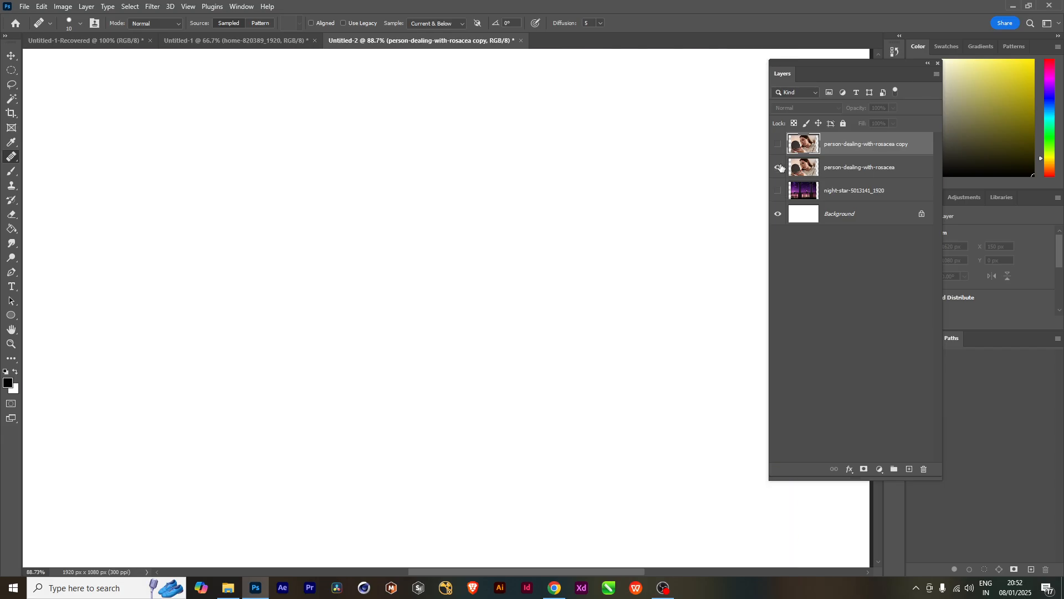
pyautogui.click(778, 167)
pyautogui.click(778, 144)
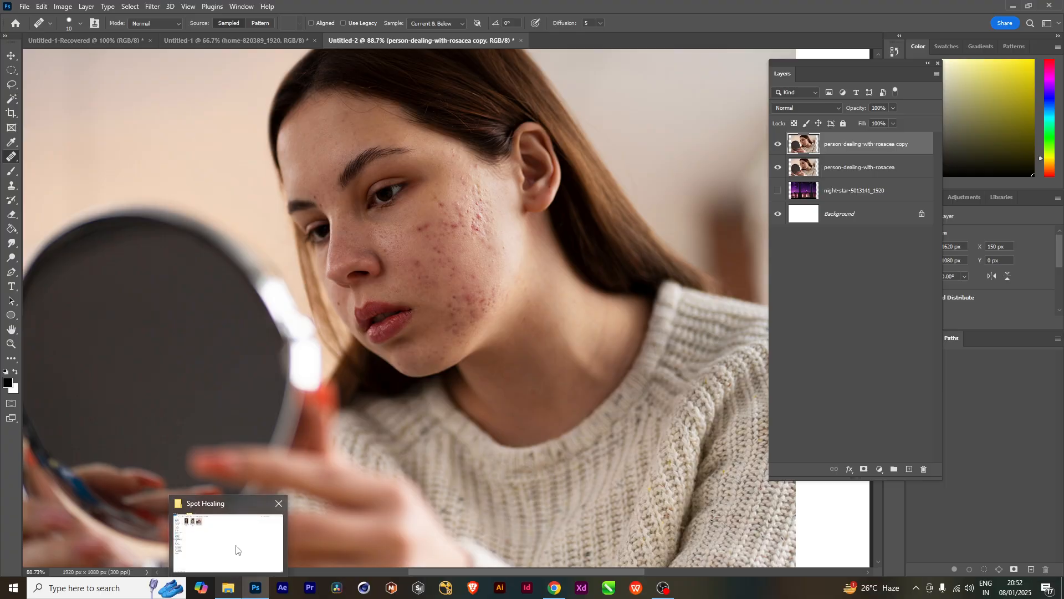
# Step: Place the portrait of the smiling dark-haired woman from the Spot Healing folder into the Untitled-2 document and choose the Move Tool
pyautogui.click(237, 546)
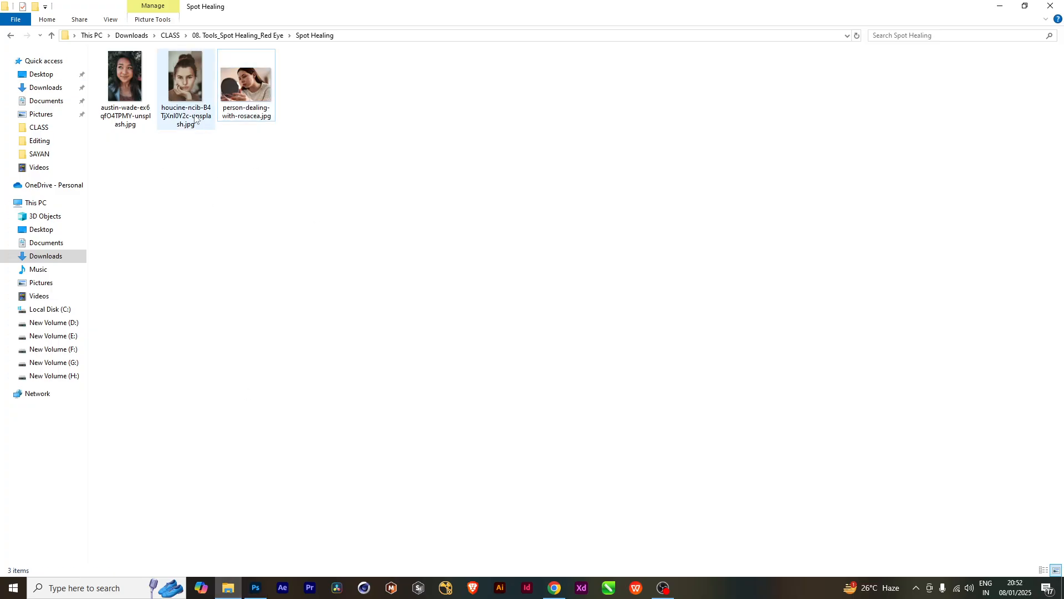
pyautogui.moveTo(139, 120); pyautogui.dragTo(386, 427)
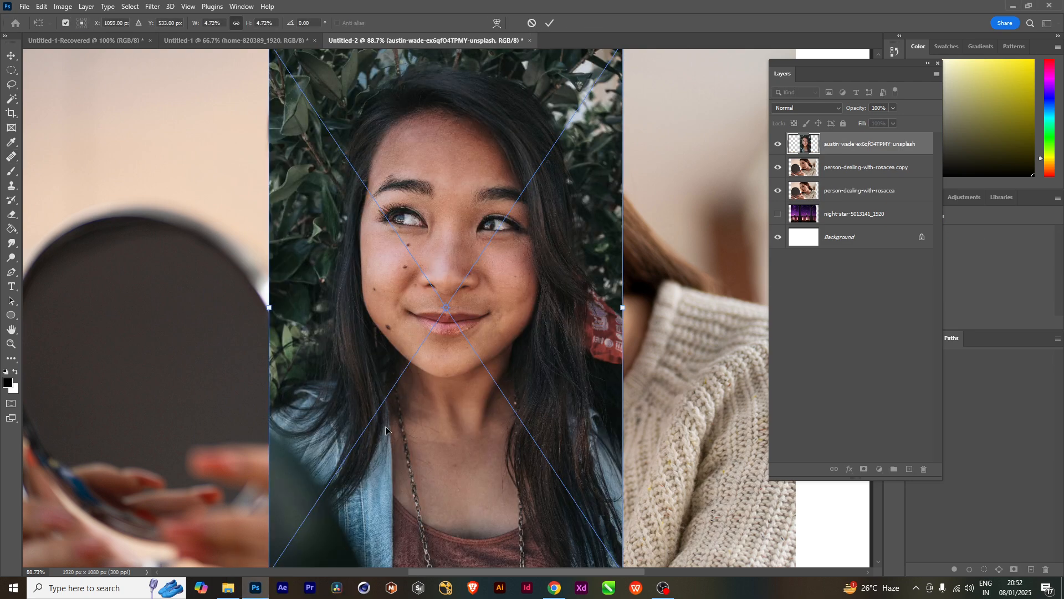
pyautogui.press('Return')
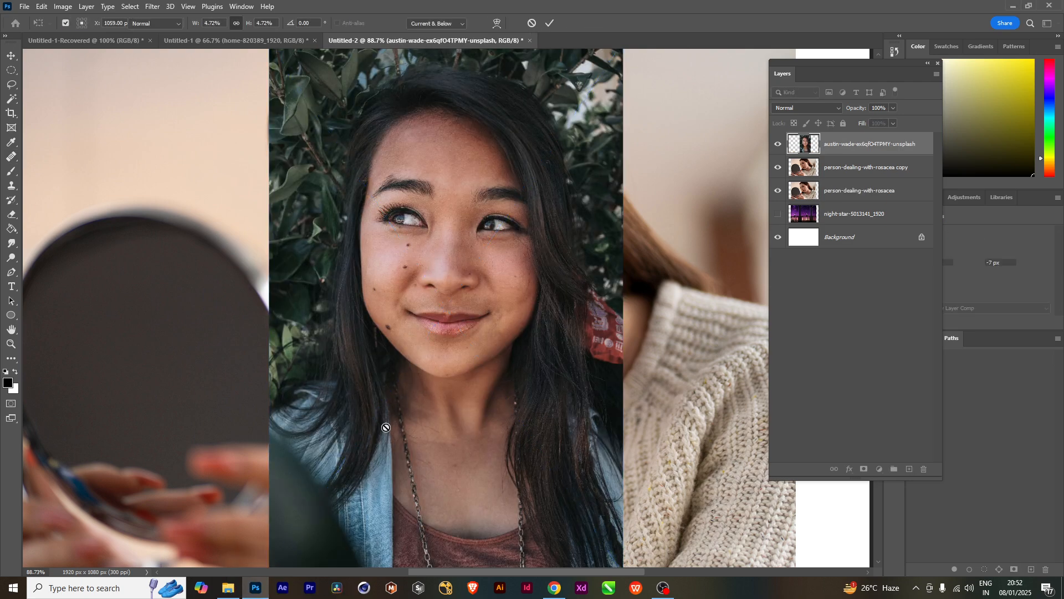
pyautogui.press('j')
pyautogui.click(11, 55)
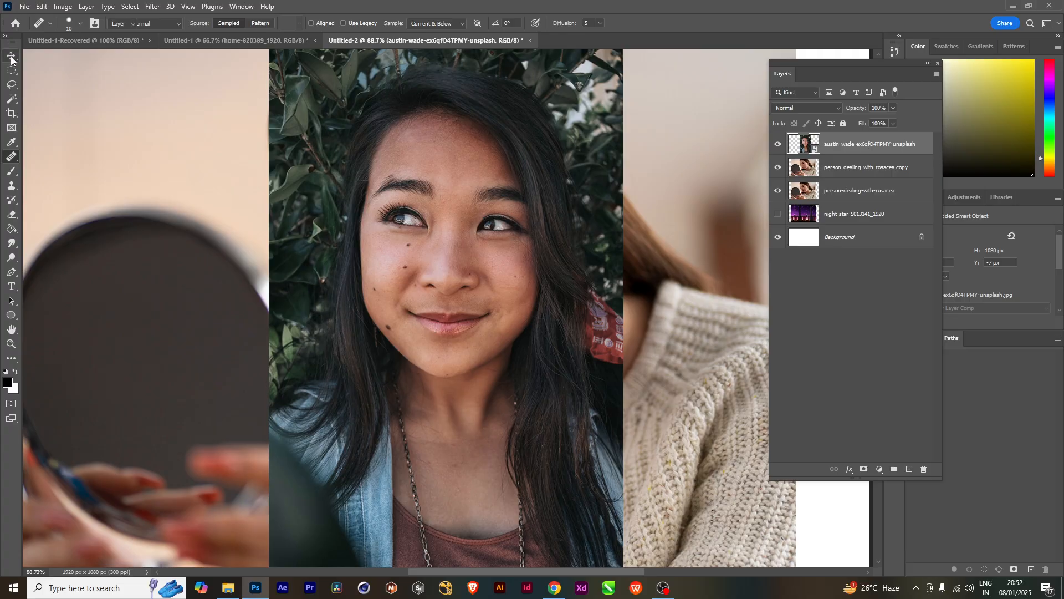
# Step: Rasterize the newly placed portrait layer of the smiling dark-haired woman
pyautogui.keyDown('alt'); pyautogui.scroll(4, 409, 319); pyautogui.keyUp('alt')
pyautogui.keyDown('alt'); pyautogui.scroll(2, 409, 319); pyautogui.keyUp('alt')
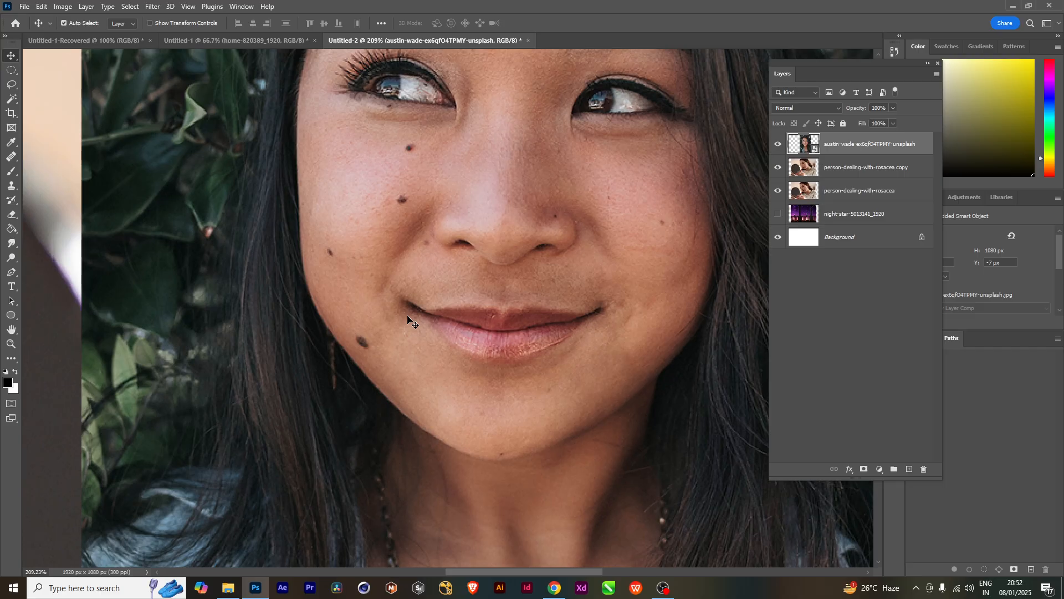
pyautogui.moveTo(615, 221); pyautogui.dragTo(624, 368)
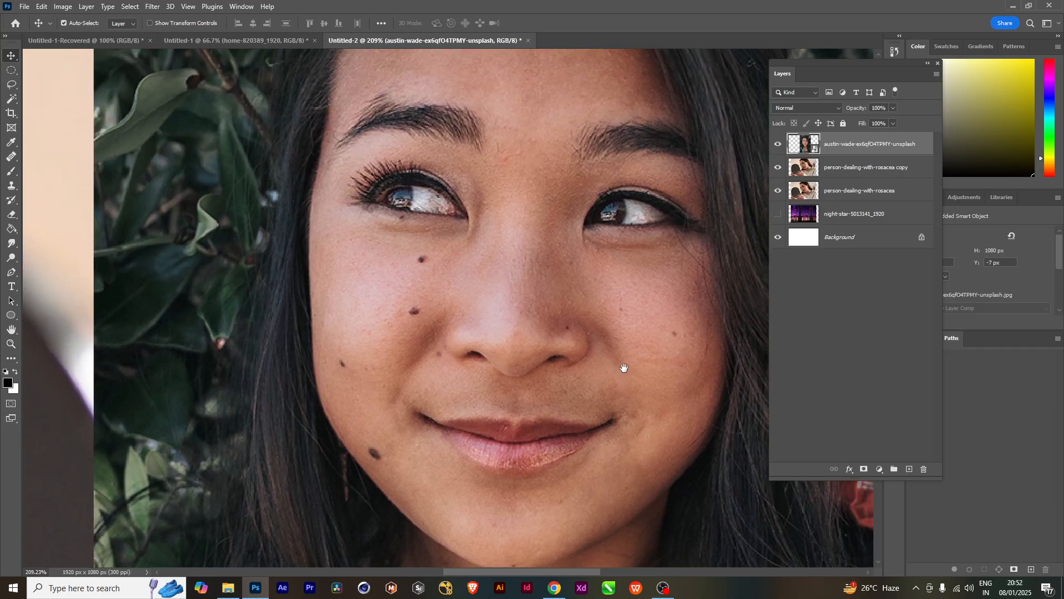
pyautogui.rightClick(873, 144)
pyautogui.click(902, 300)
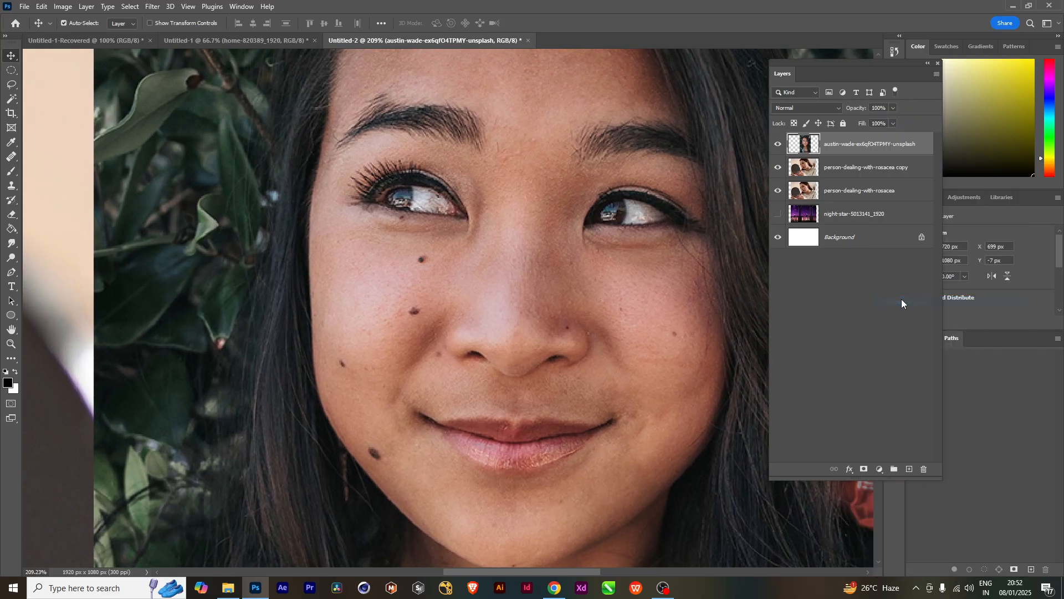
pyautogui.moveTo(553, 373); pyautogui.dragTo(555, 332)
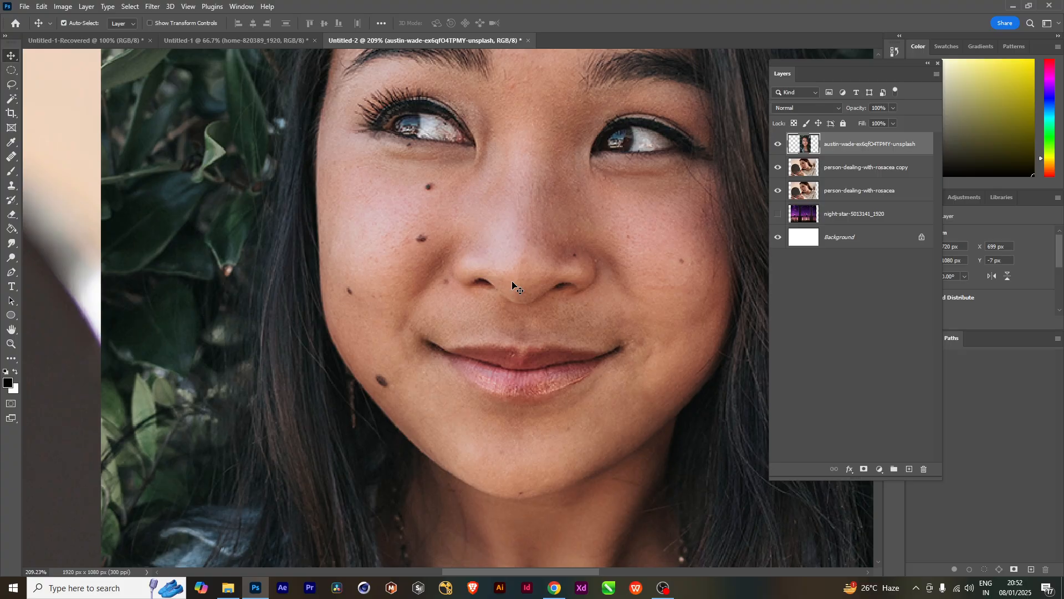
# Step: Hide the smiling woman's portrait layer and both person-dealing-with-rosacea layers so only the white Background shows
pyautogui.scroll(-2, 502, 319)
pyautogui.click(777, 145)
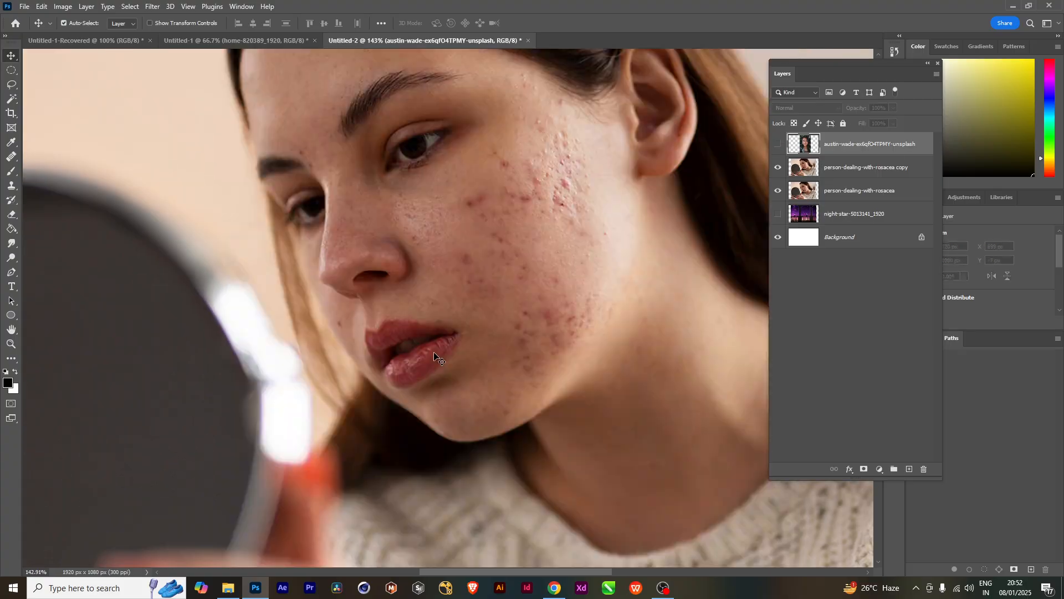
pyautogui.click(777, 167)
pyautogui.click(778, 190)
pyautogui.scroll(-1, 435, 338)
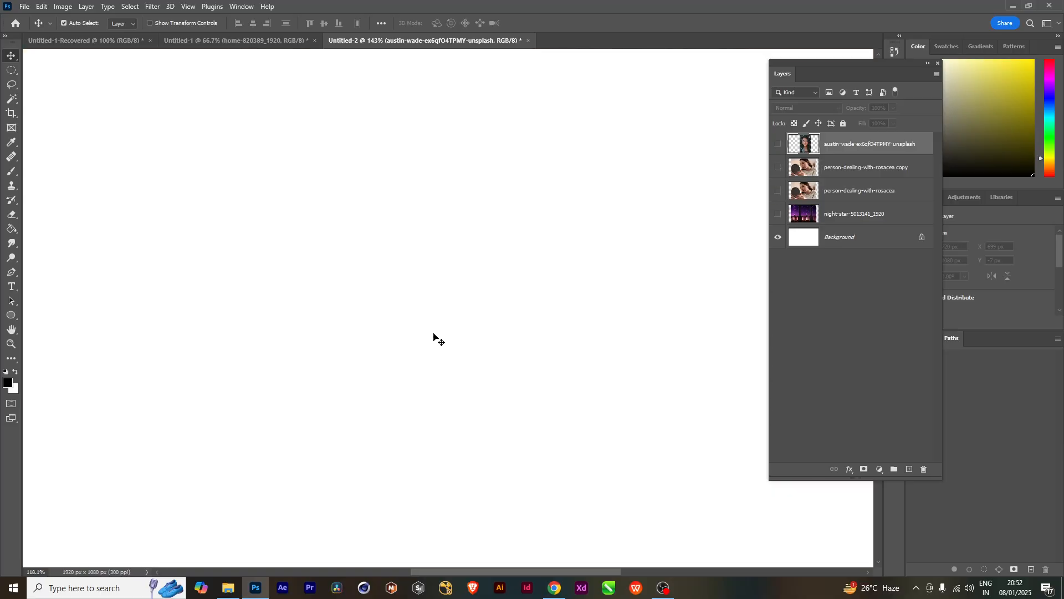
pyautogui.scroll(-4, 435, 338)
pyautogui.moveTo(494, 375); pyautogui.dragTo(472, 329)
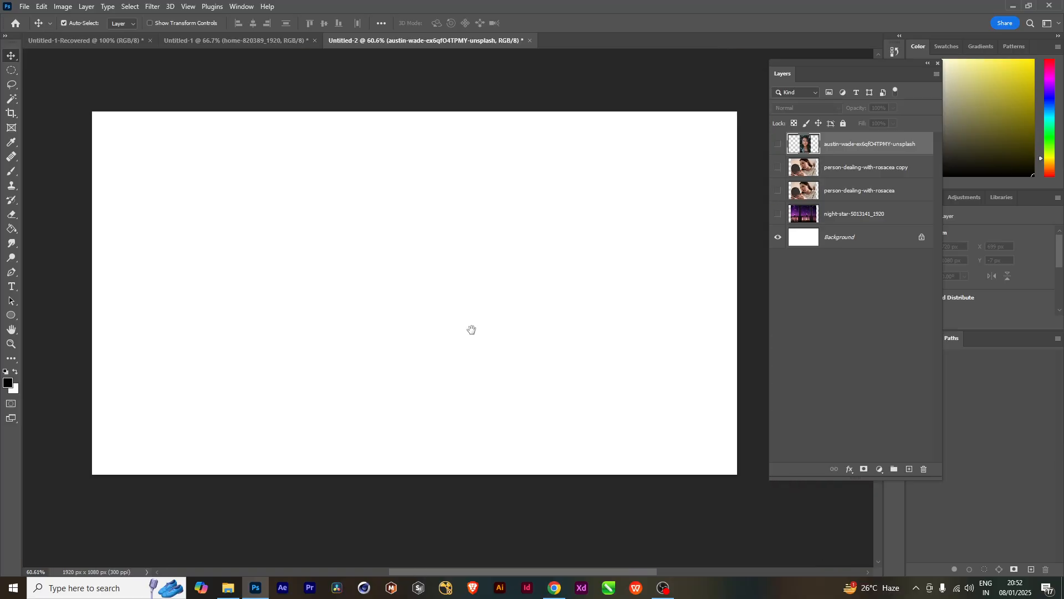
# Step: Place the photo of two lions on a dirt road from the Patch folder into the Untitled-2 document
pyautogui.moveTo(238, 591)
pyautogui.click(249, 558)
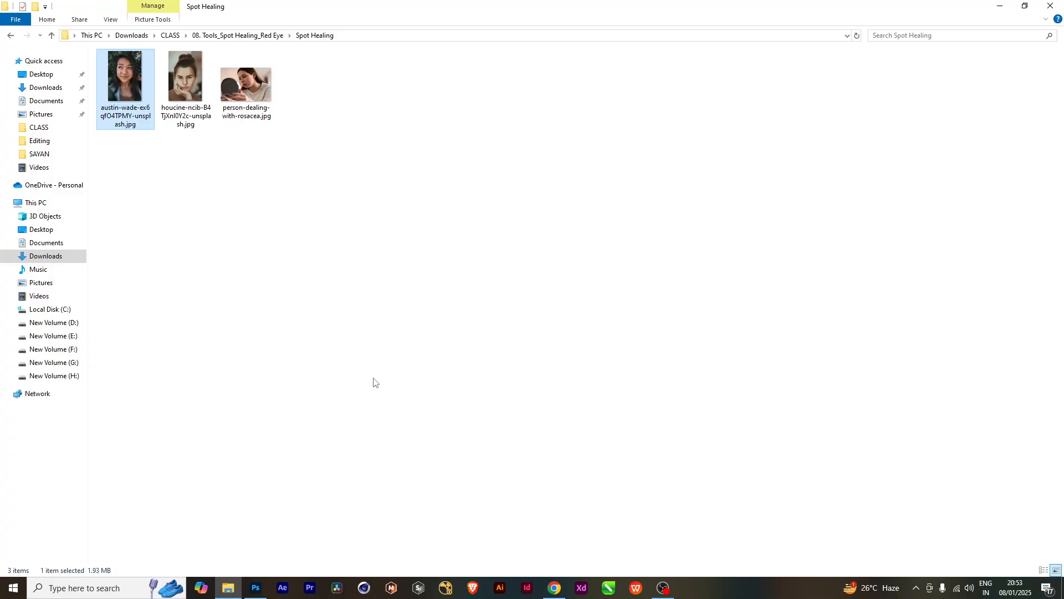
pyautogui.click(51, 36)
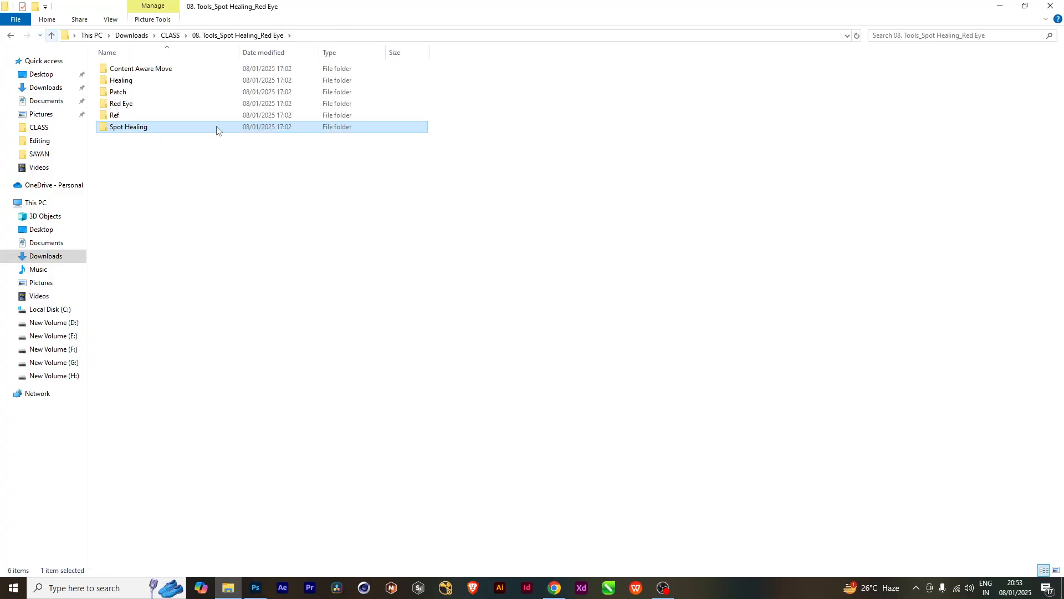
pyautogui.doubleClick(139, 93)
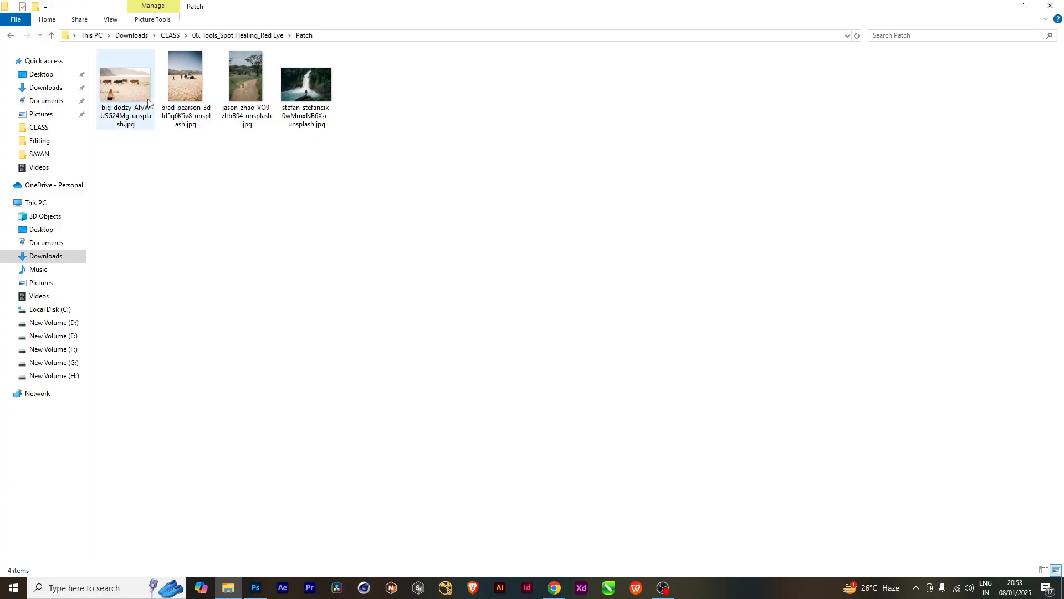
pyautogui.moveTo(244, 90); pyautogui.dragTo(446, 339)
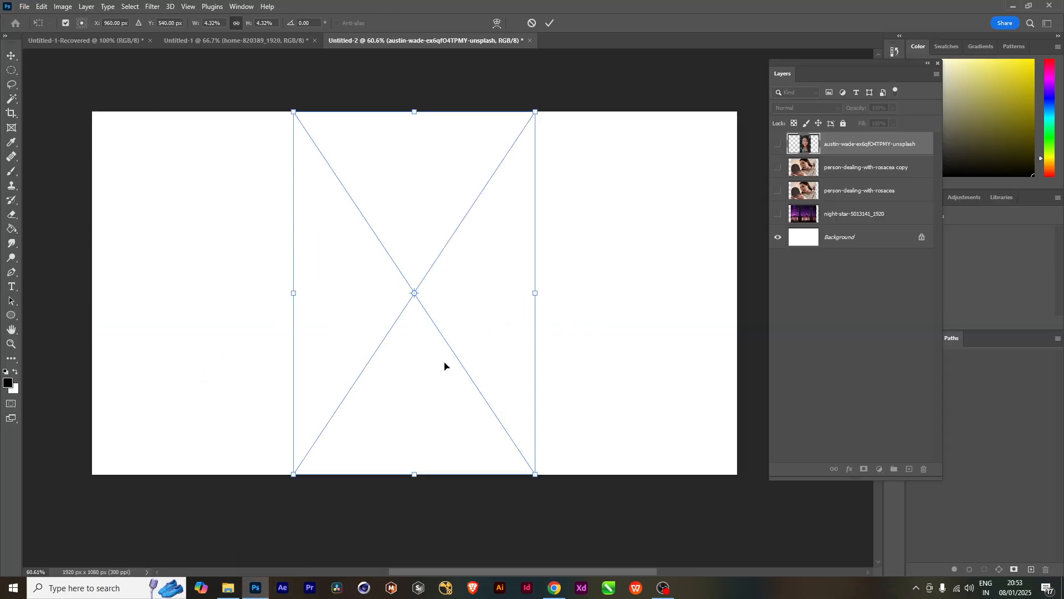
pyautogui.press('Return')
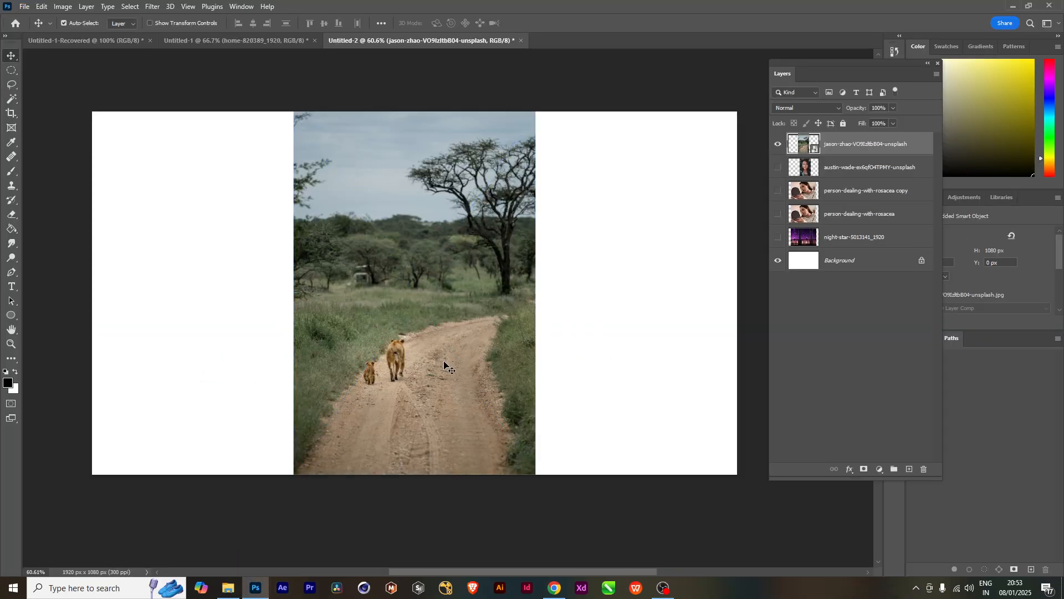
# Step: Rasterize the placed lion road photo layer
pyautogui.scroll(5, 386, 391)
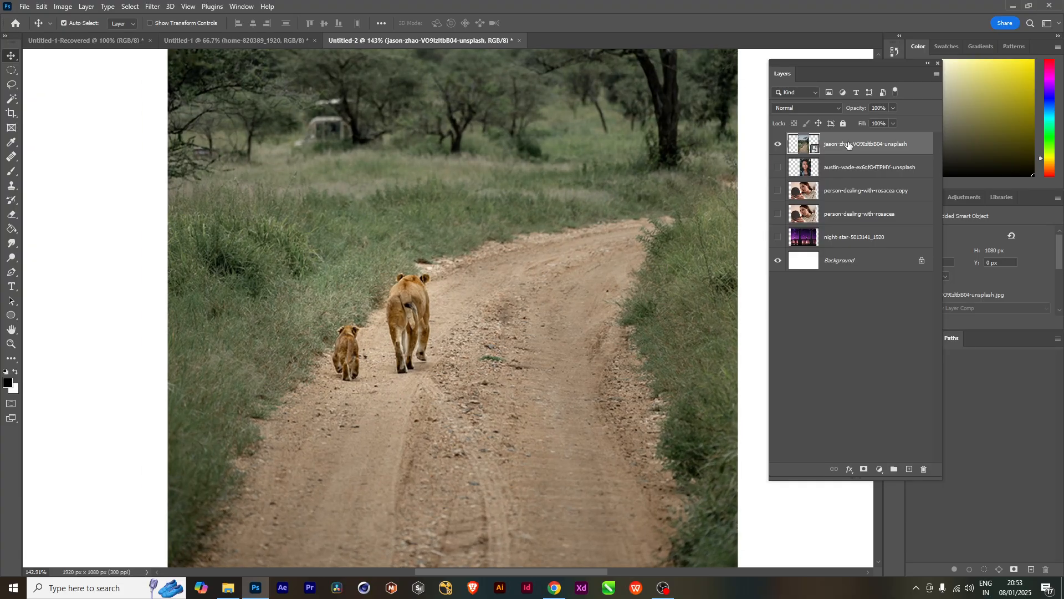
pyautogui.rightClick(848, 145)
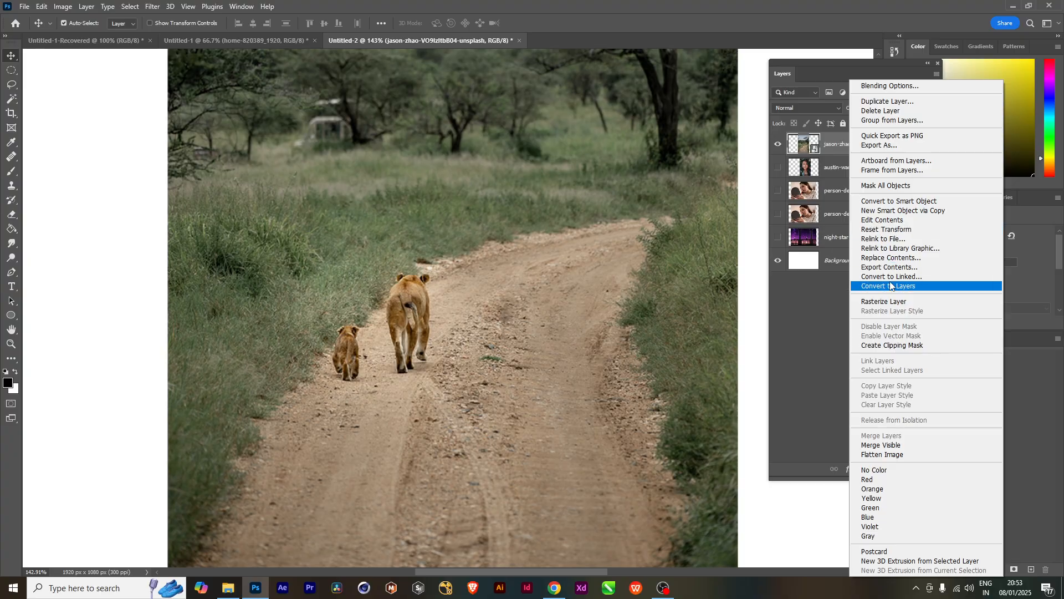
pyautogui.click(887, 301)
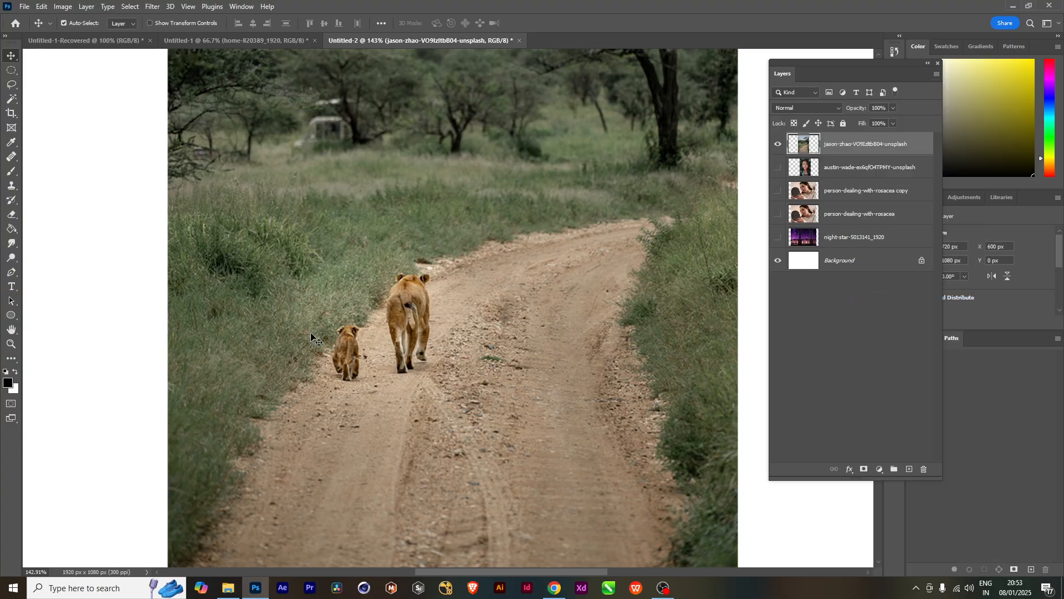
# Step: Copy the lion cub onto the road below and left of the original with the Patch Tool in Destination mode, and clear the selection
pyautogui.scroll(4, 372, 394)
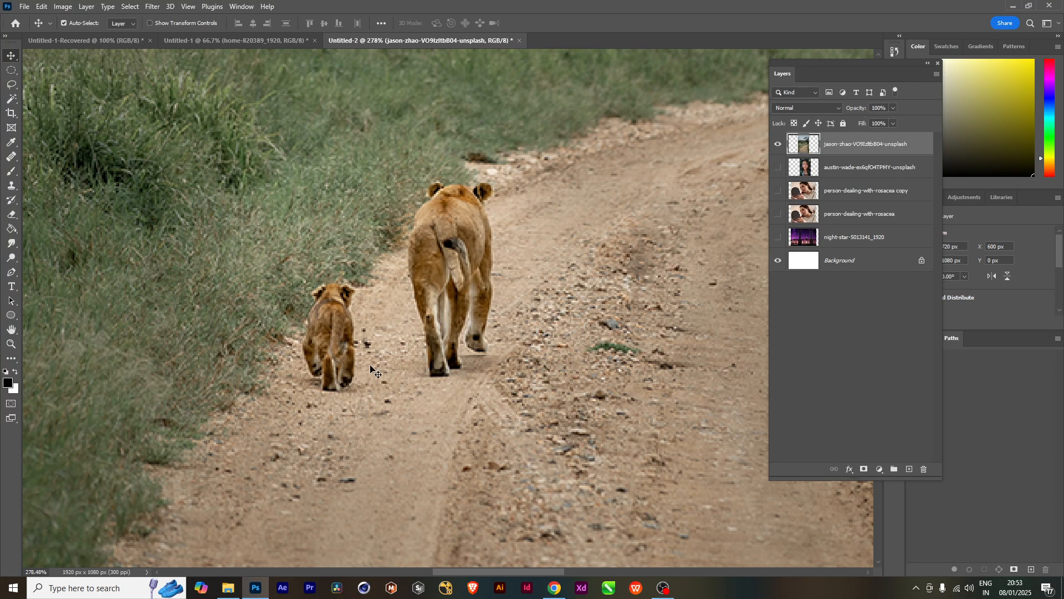
pyautogui.scroll(-4, 422, 358)
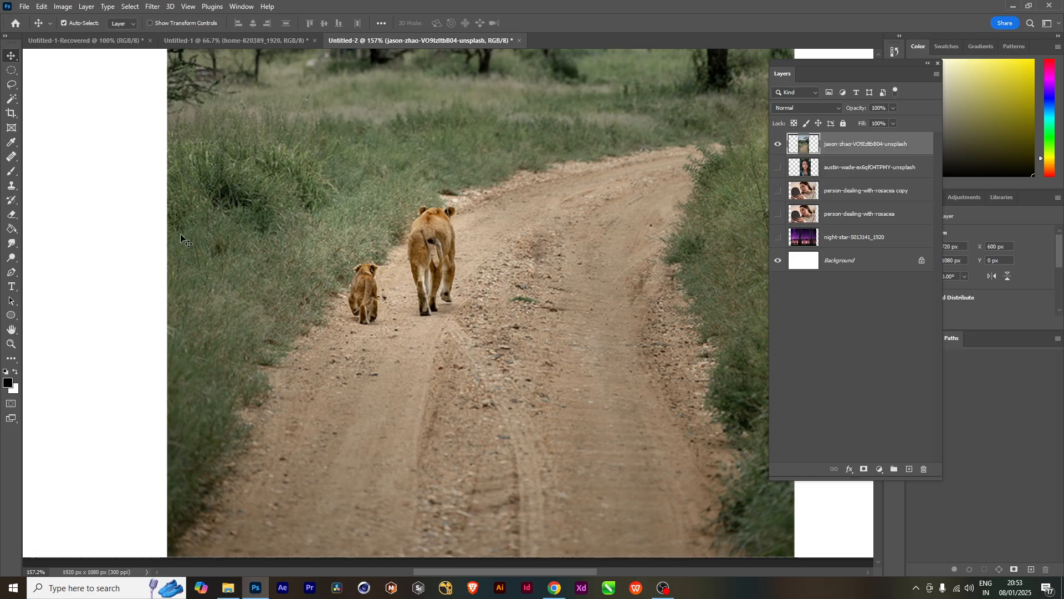
pyautogui.click(11, 157)
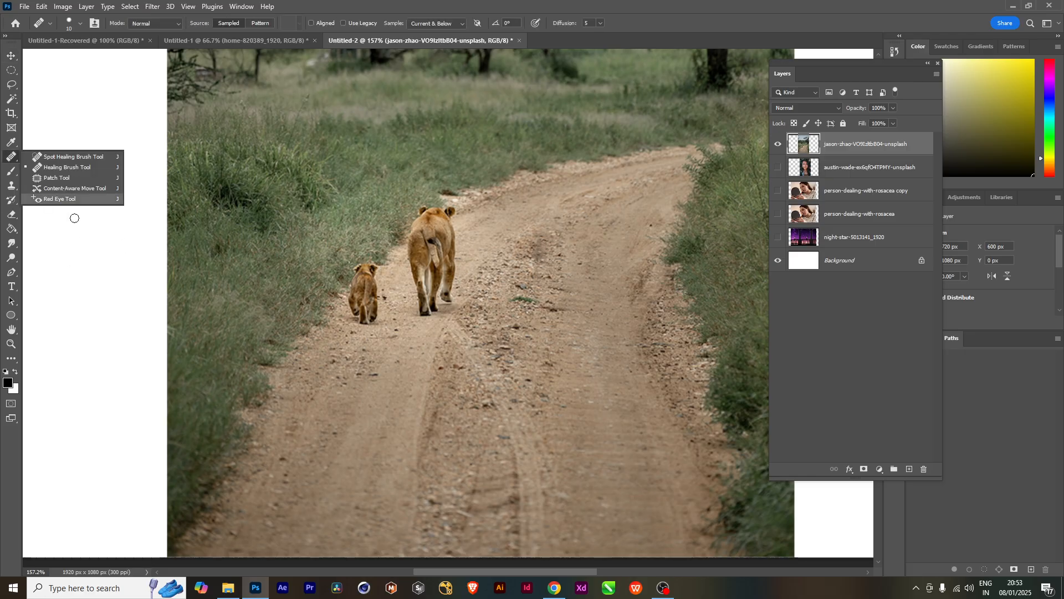
pyautogui.click(56, 178)
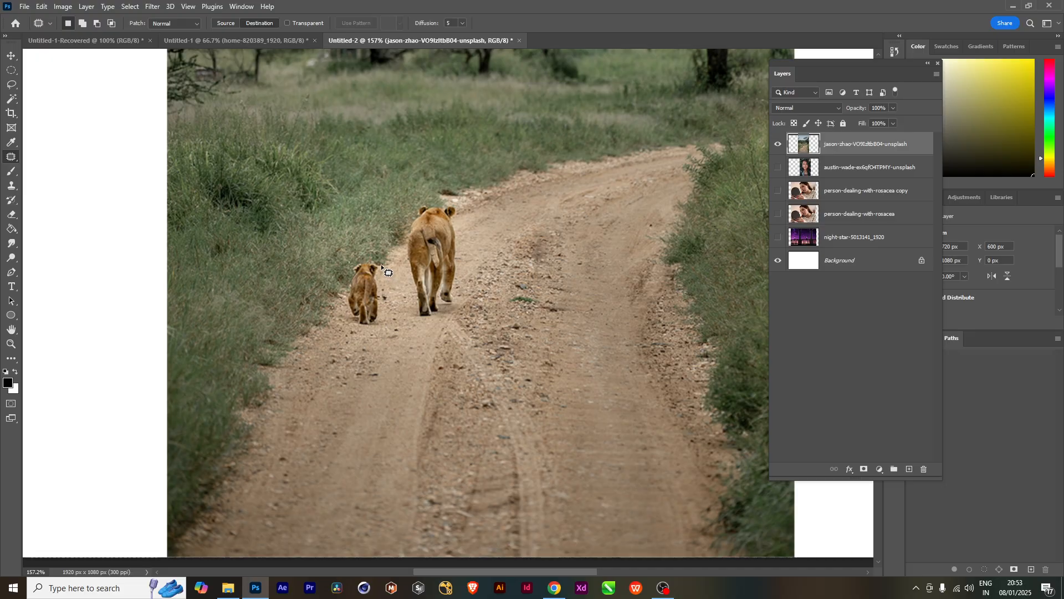
pyautogui.moveTo(381, 263)
pyautogui.mouseDown()
pyautogui.moveTo(348, 263)
pyautogui.moveTo(343, 292)
pyautogui.moveTo(344, 317)
pyautogui.moveTo(372, 331)
pyautogui.moveTo(389, 304)
pyautogui.moveTo(382, 263)
pyautogui.mouseUp()
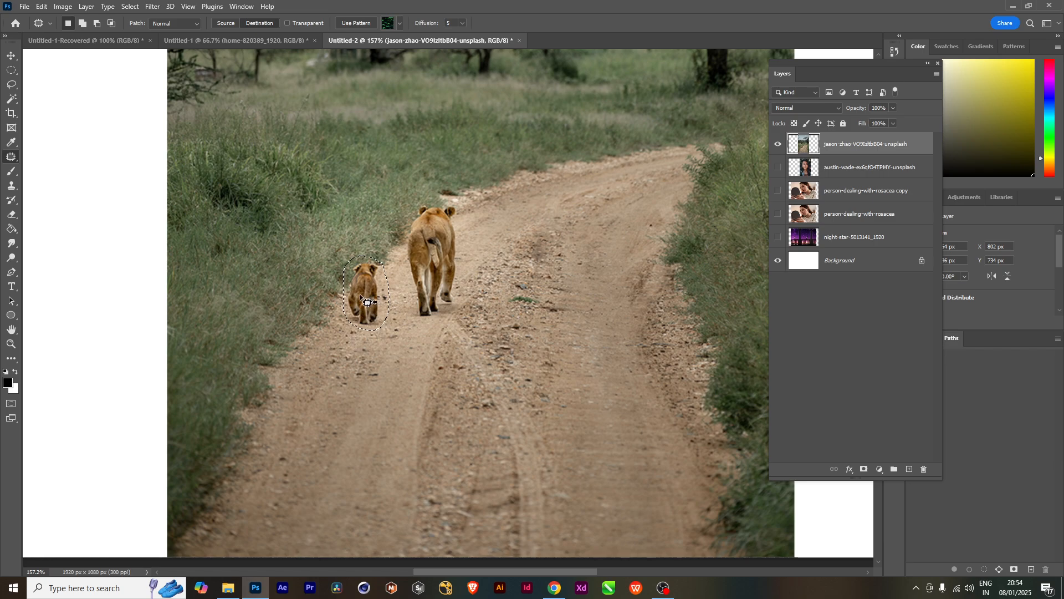
pyautogui.moveTo(361, 298); pyautogui.dragTo(319, 388)
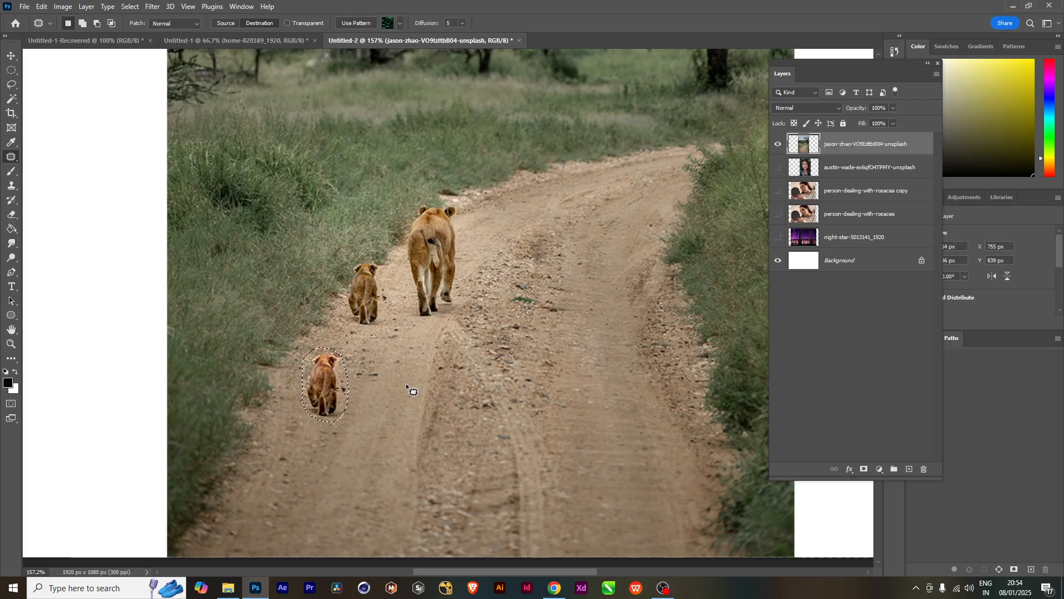
pyautogui.hotkey('ctrl', 'd')
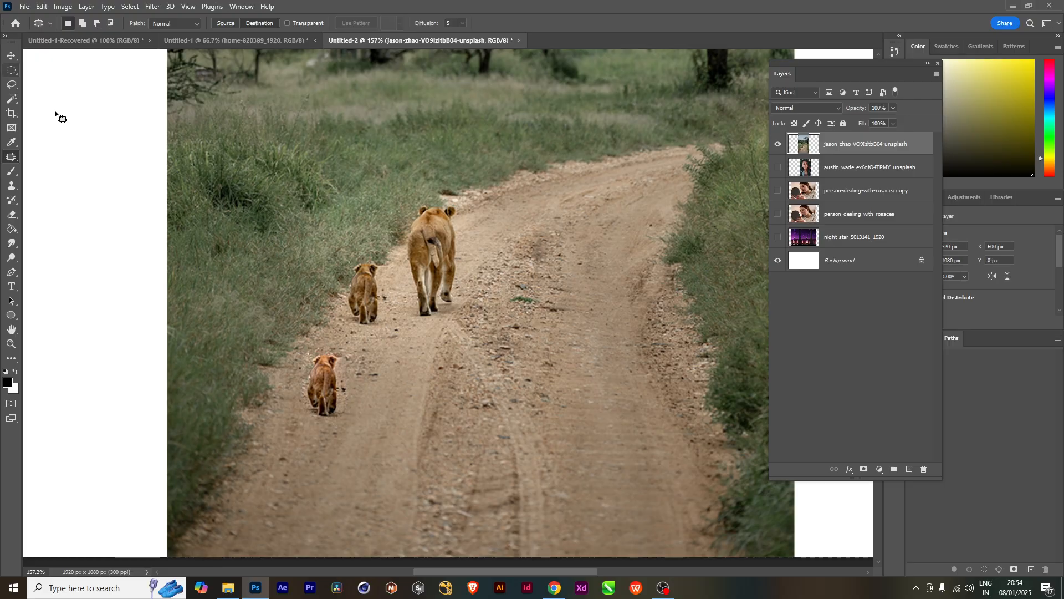
pyautogui.press('v')
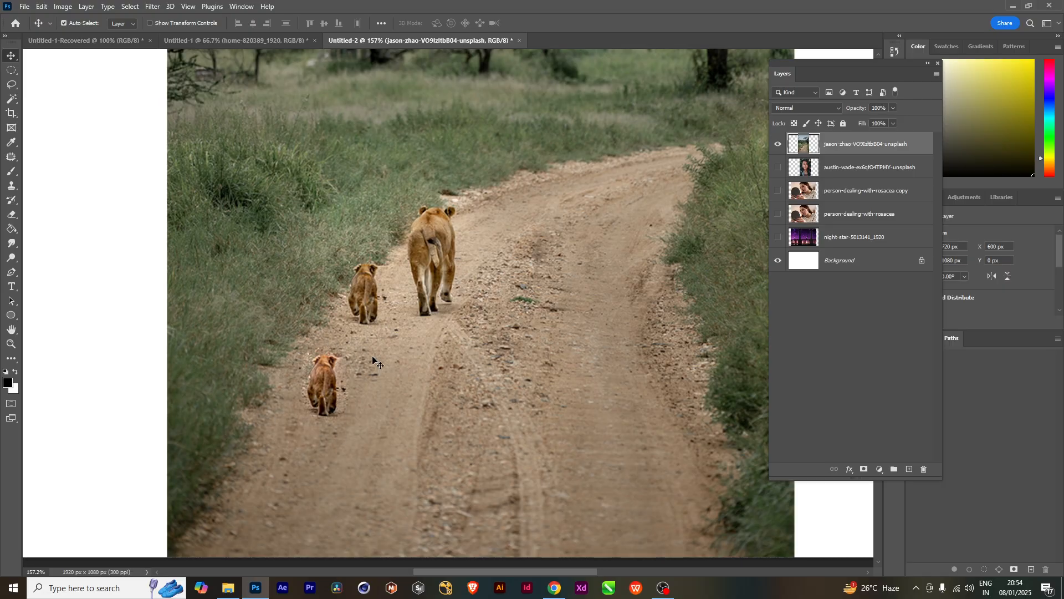
# Step: Choose the Patch Tool, hide the lion road layer, and select and show the smiling woman's portrait layer
pyautogui.click(7, 161)
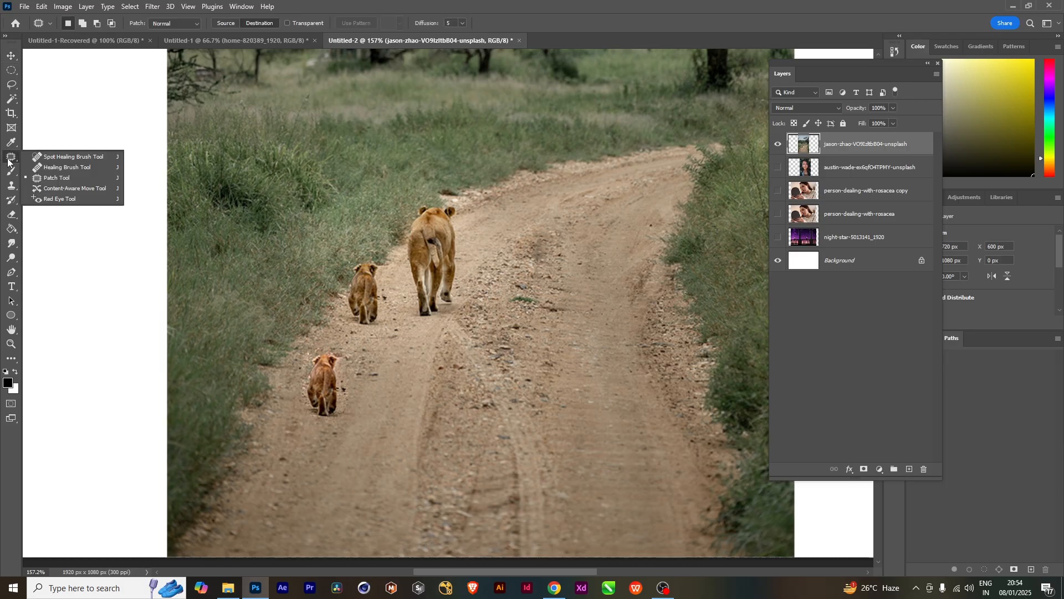
pyautogui.click(54, 179)
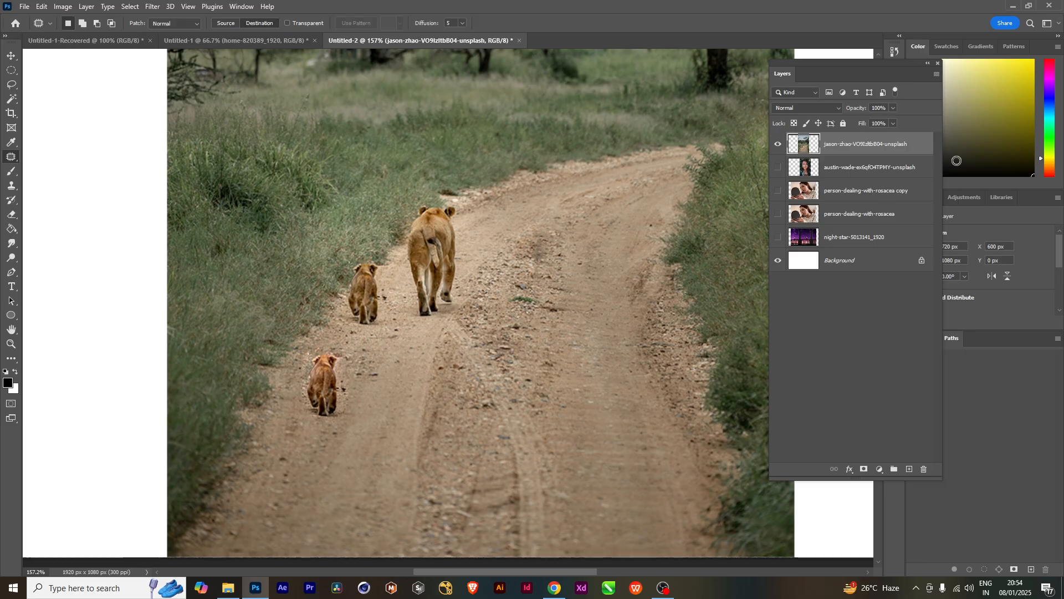
pyautogui.click(869, 173)
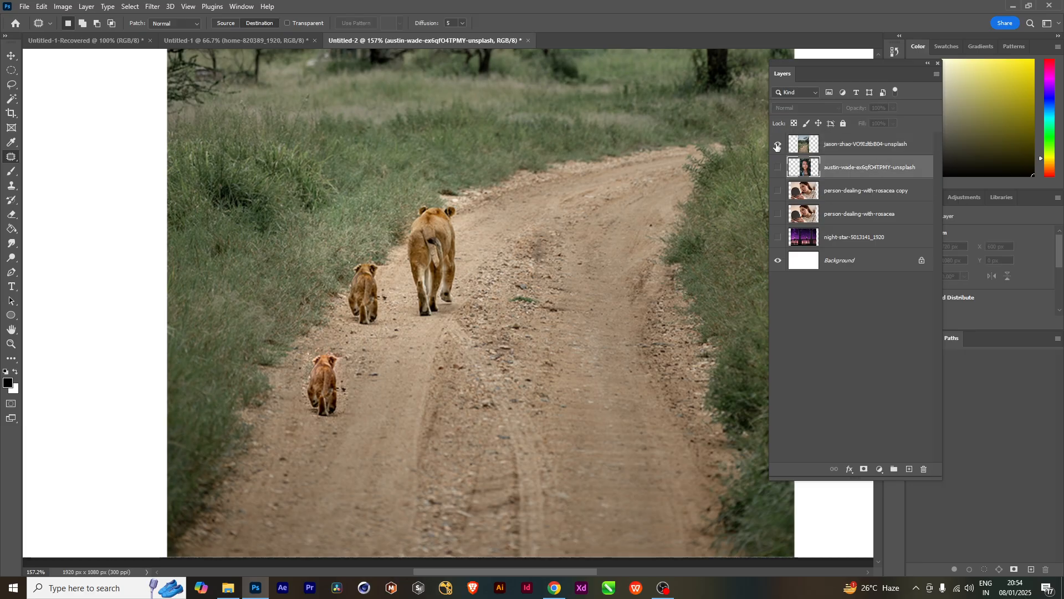
pyautogui.click(778, 144)
pyautogui.click(778, 167)
# Step: Outline the large mole on the lower cheek with the Patch Tool and copy it slightly below and right of the original
pyautogui.scroll(5, 515, 327)
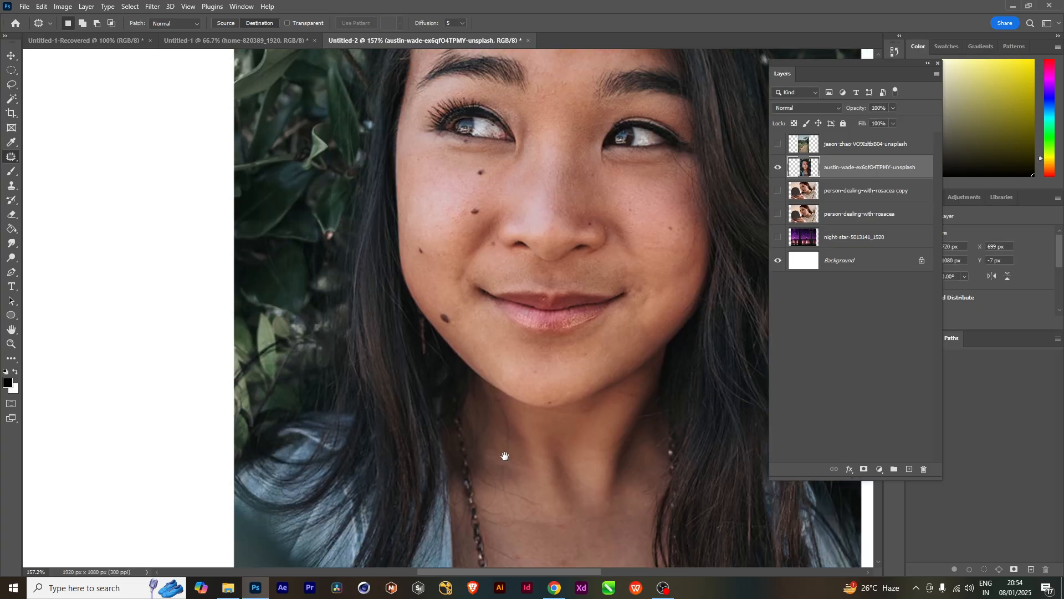
pyautogui.scroll(3, 454, 391)
pyautogui.scroll(5, 453, 390)
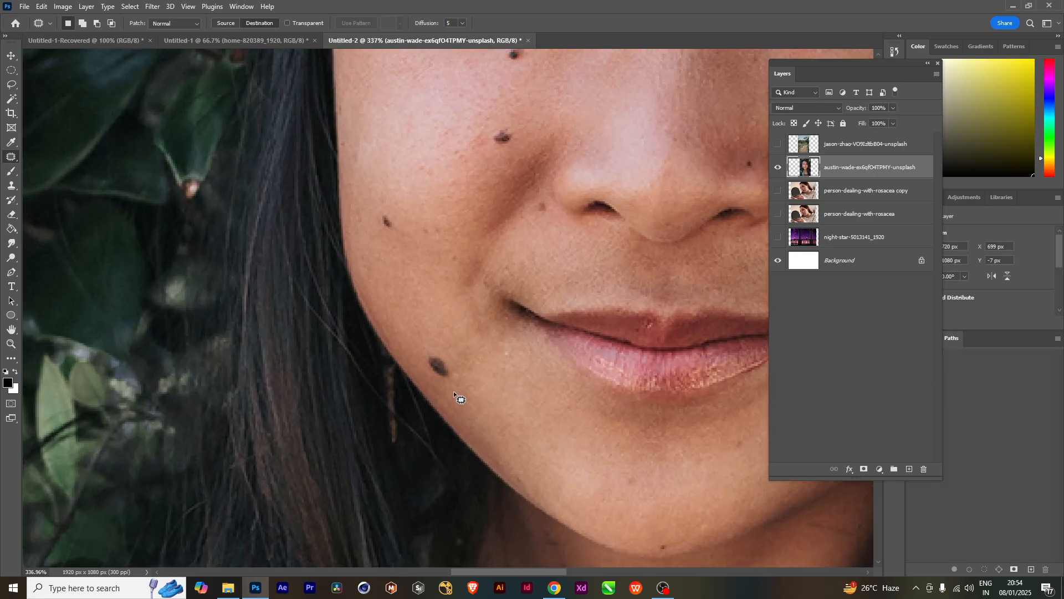
pyautogui.moveTo(537, 381); pyautogui.dragTo(590, 351)
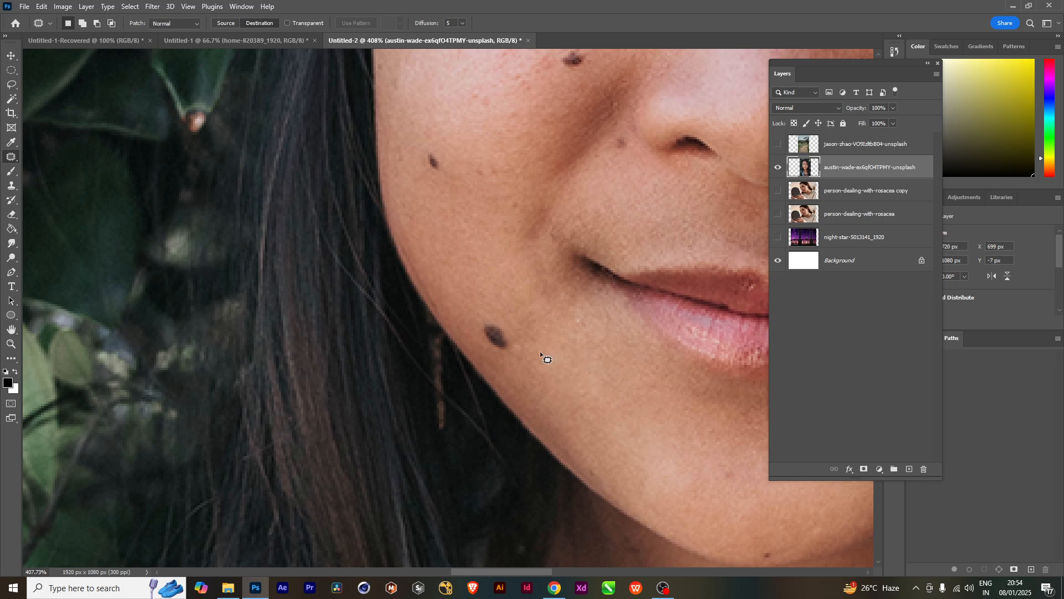
pyautogui.moveTo(503, 322)
pyautogui.mouseDown()
pyautogui.moveTo(479, 330)
pyautogui.moveTo(492, 352)
pyautogui.moveTo(506, 352)
pyautogui.moveTo(502, 319)
pyautogui.mouseUp()
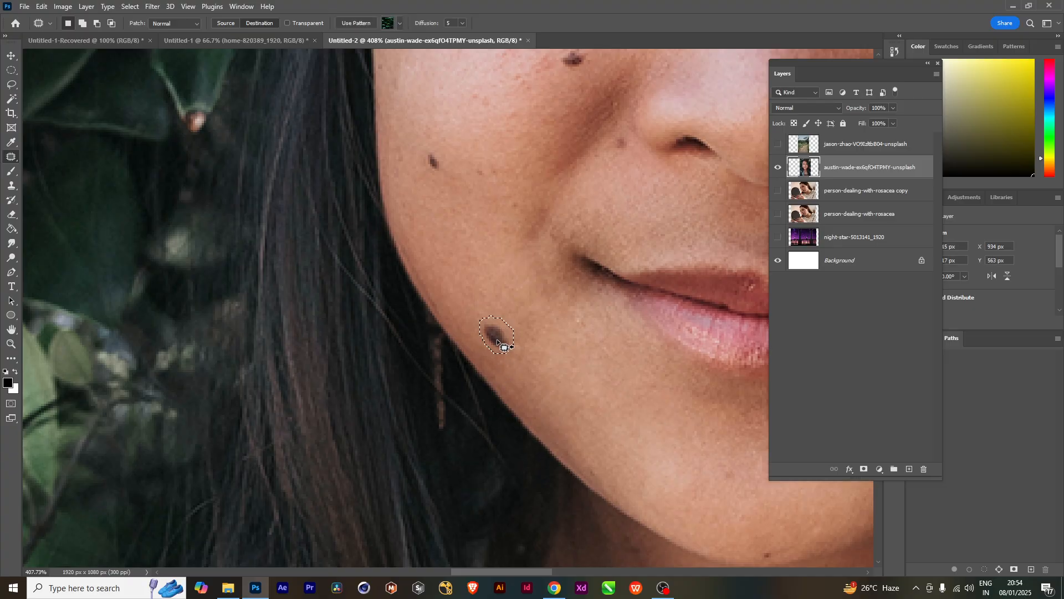
pyautogui.moveTo(497, 341); pyautogui.dragTo(521, 369)
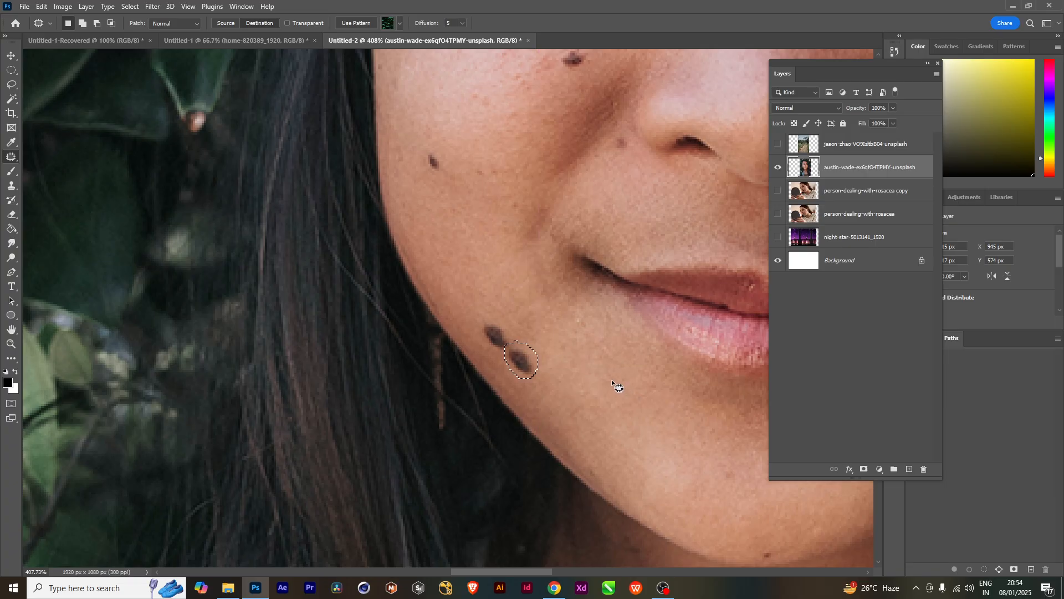
# Step: Clear the selection around the copied mole and choose the Move Tool with the portrait layer selected
pyautogui.hotkey('ctrl', 'd')
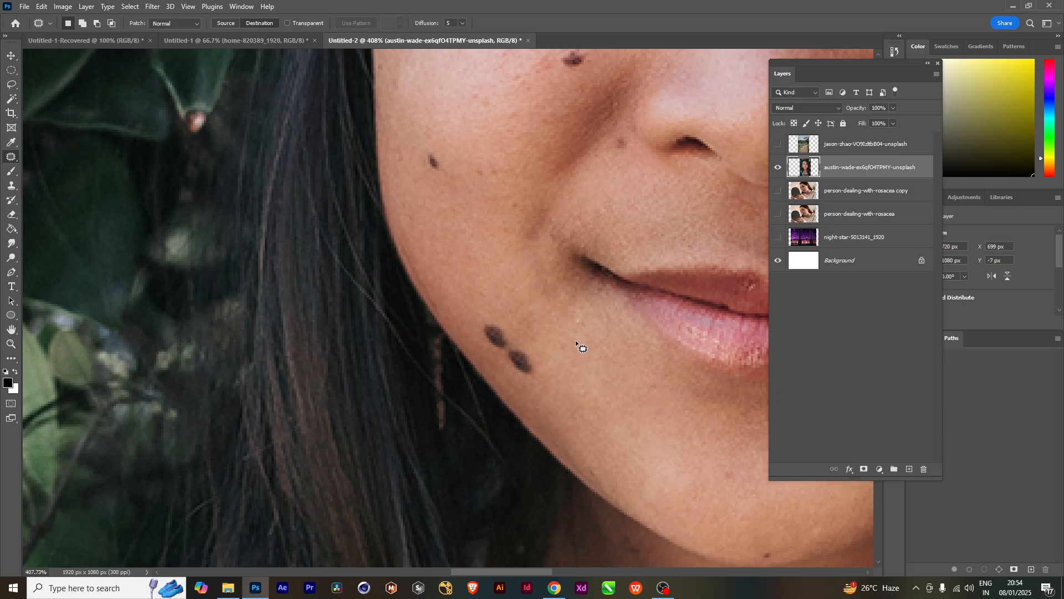
pyautogui.click(849, 153)
pyautogui.click(846, 166)
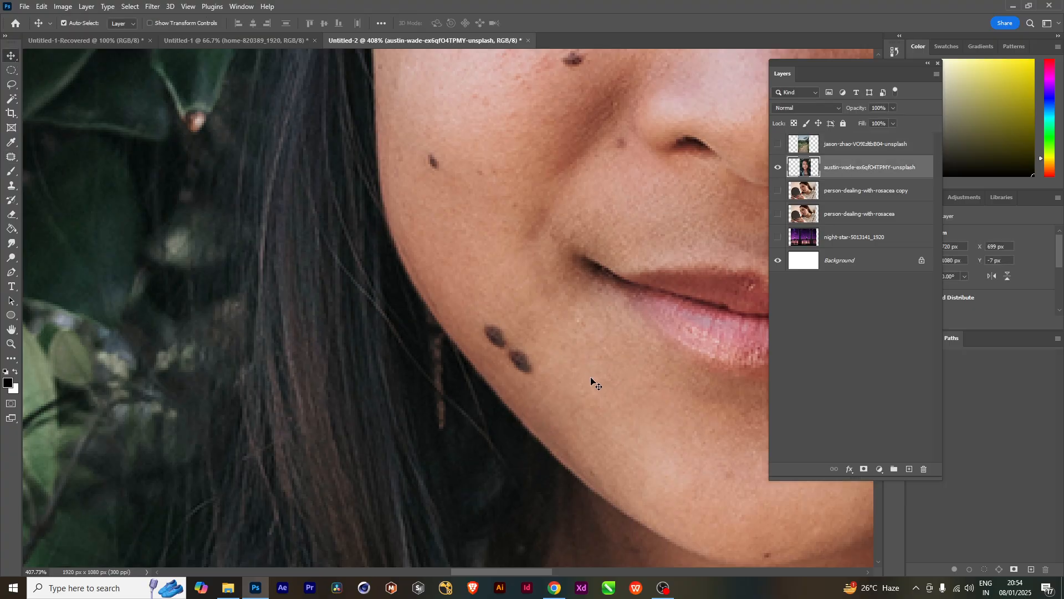
# Step: Examine the moles on the smiling woman's cheeks and nose up close and across the whole face
pyautogui.moveTo(593, 380); pyautogui.dragTo(481, 385)
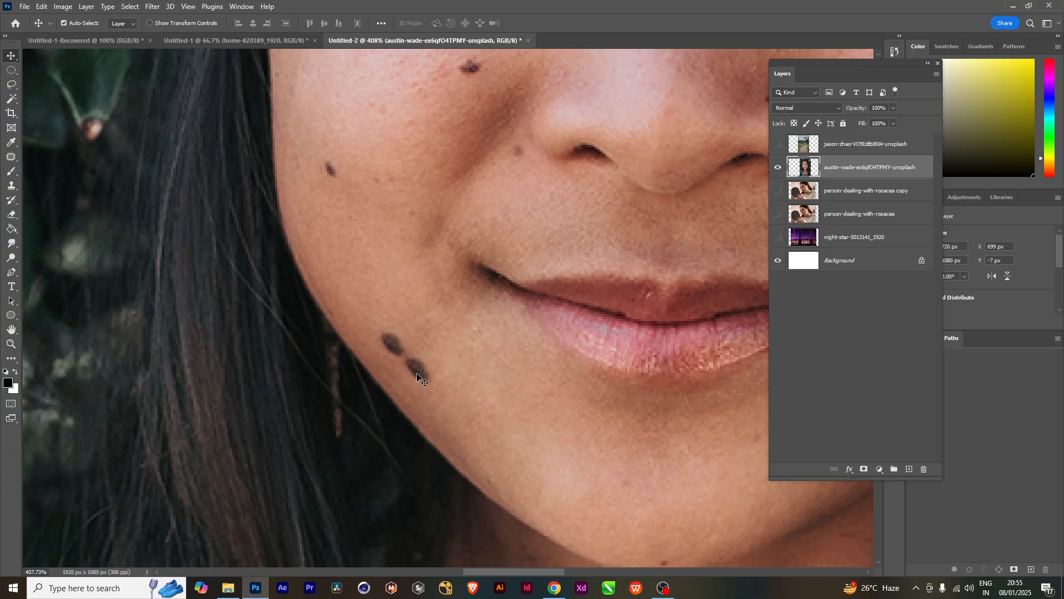
pyautogui.moveTo(506, 178); pyautogui.dragTo(499, 409)
pyautogui.moveTo(115, 236); pyautogui.dragTo(174, 271)
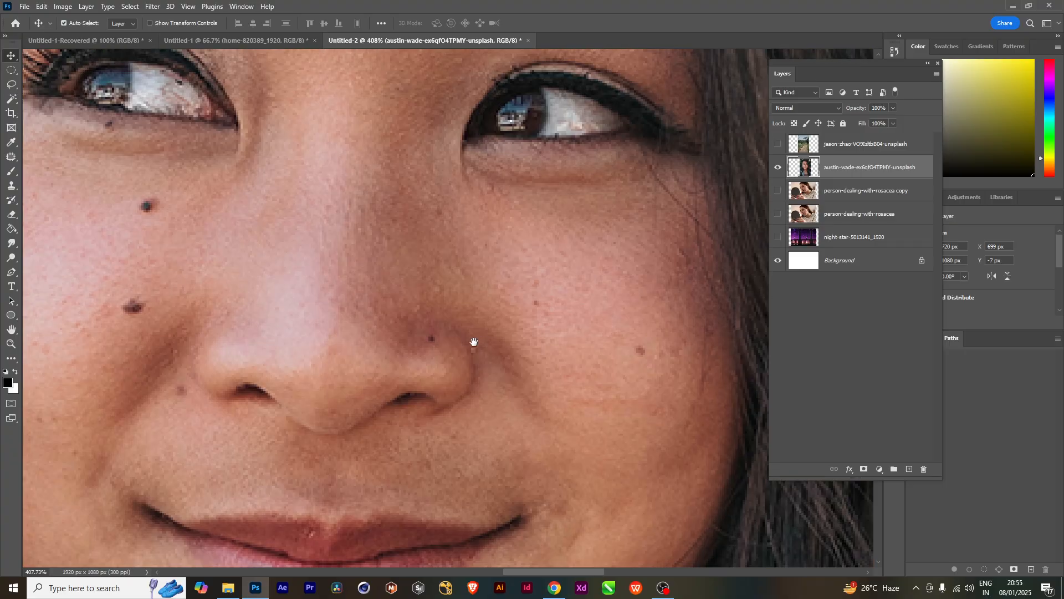
pyautogui.moveTo(474, 342); pyautogui.dragTo(518, 261)
pyautogui.moveTo(368, 249); pyautogui.dragTo(447, 304)
pyautogui.click(837, 150)
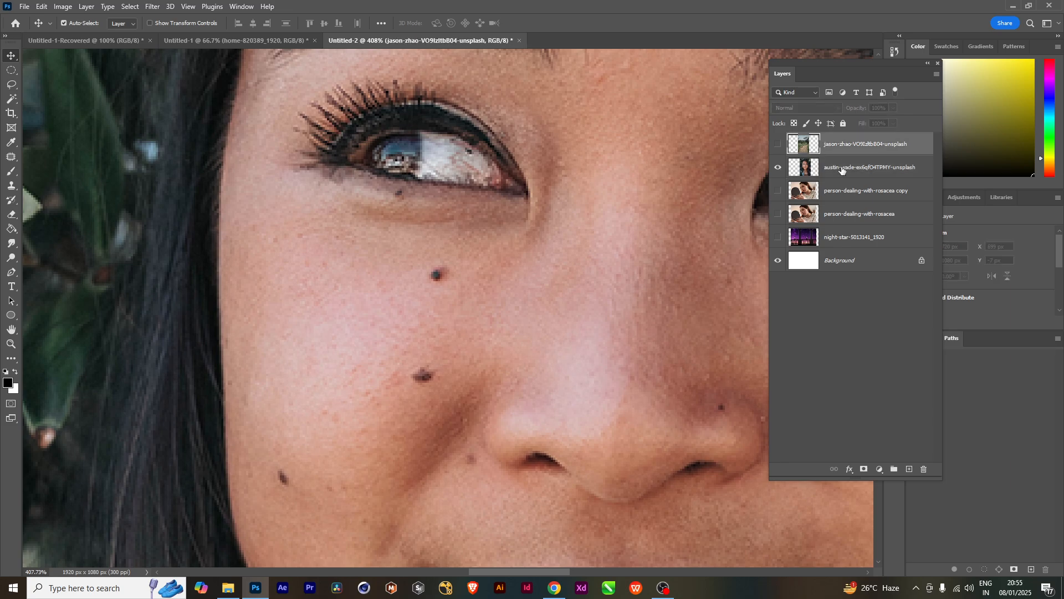
pyautogui.click(842, 170)
pyautogui.moveTo(534, 352); pyautogui.dragTo(504, 268)
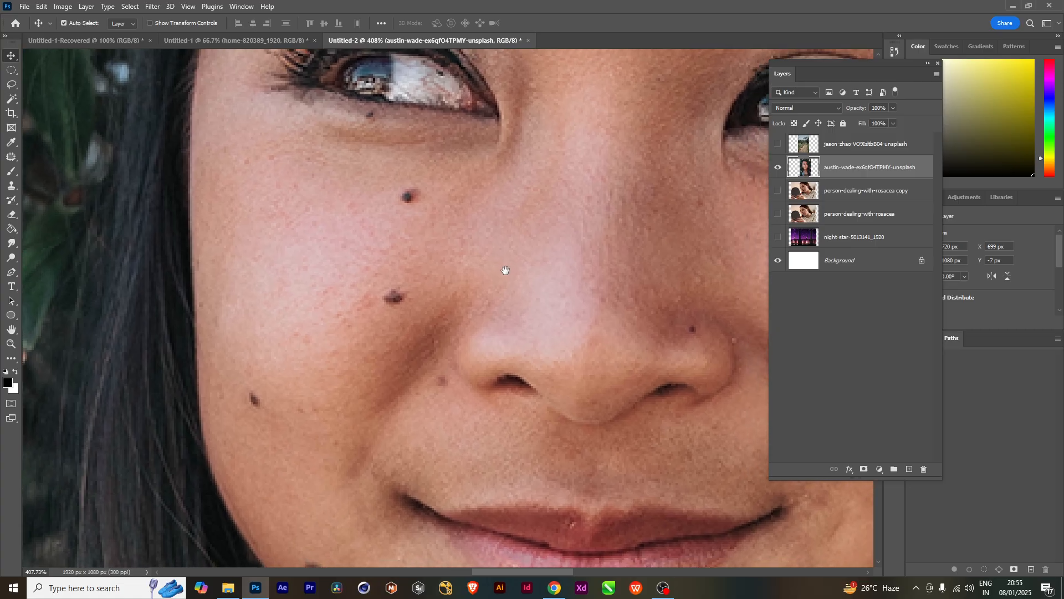
pyautogui.click(834, 192)
pyautogui.click(834, 170)
pyautogui.scroll(-6, 521, 356)
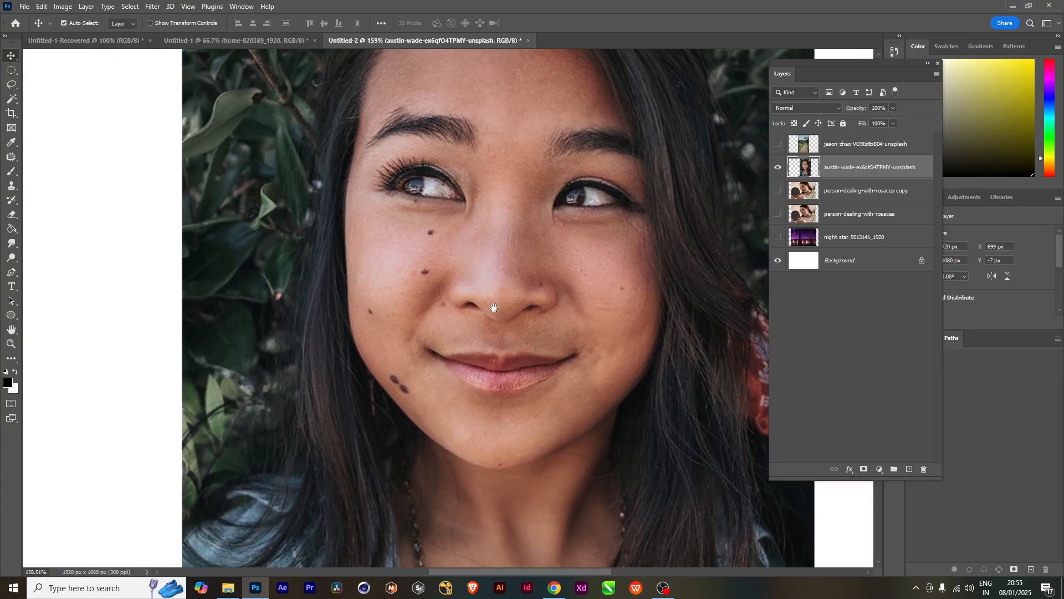
pyautogui.moveTo(494, 308); pyautogui.dragTo(491, 309)
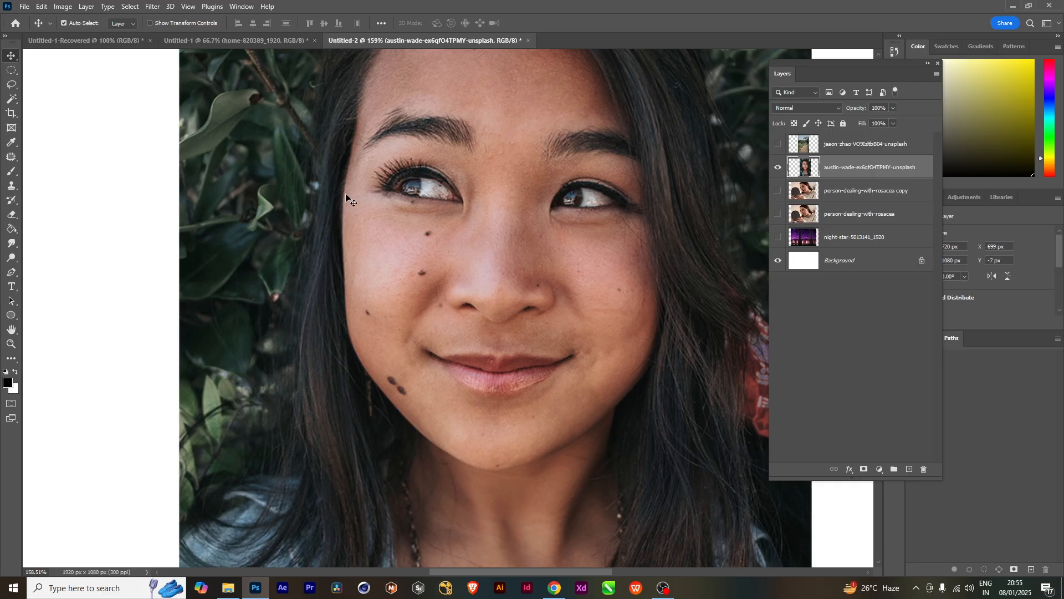
# Step: Select and show the person-dealing-with-rosacea copy layer, and hide the smiling woman's portrait layer
pyautogui.click(867, 145)
pyautogui.click(844, 171)
pyautogui.click(828, 198)
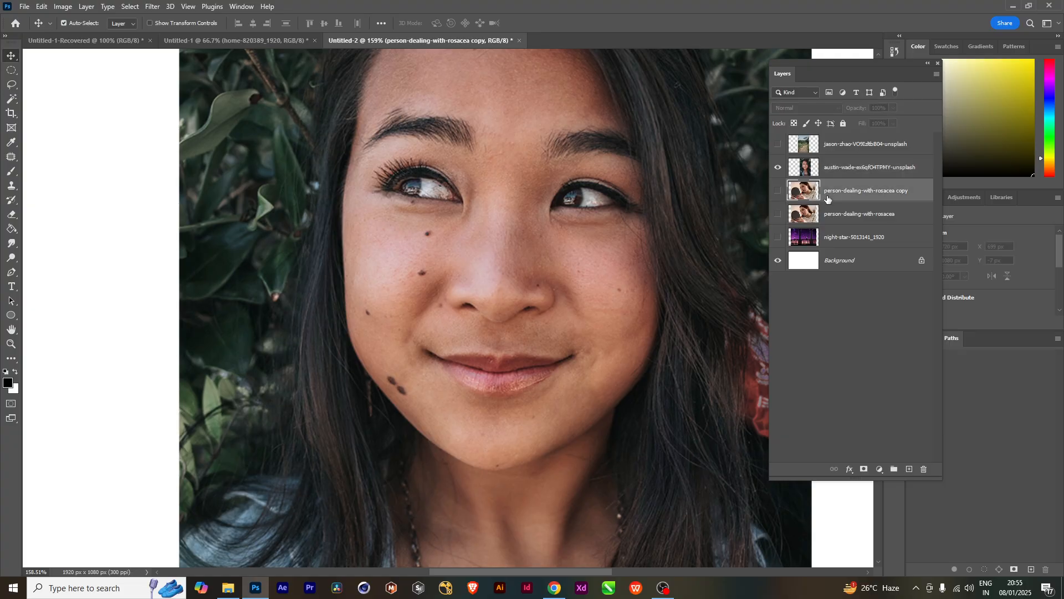
pyautogui.click(826, 212)
pyautogui.click(824, 198)
pyautogui.click(778, 190)
pyautogui.click(777, 167)
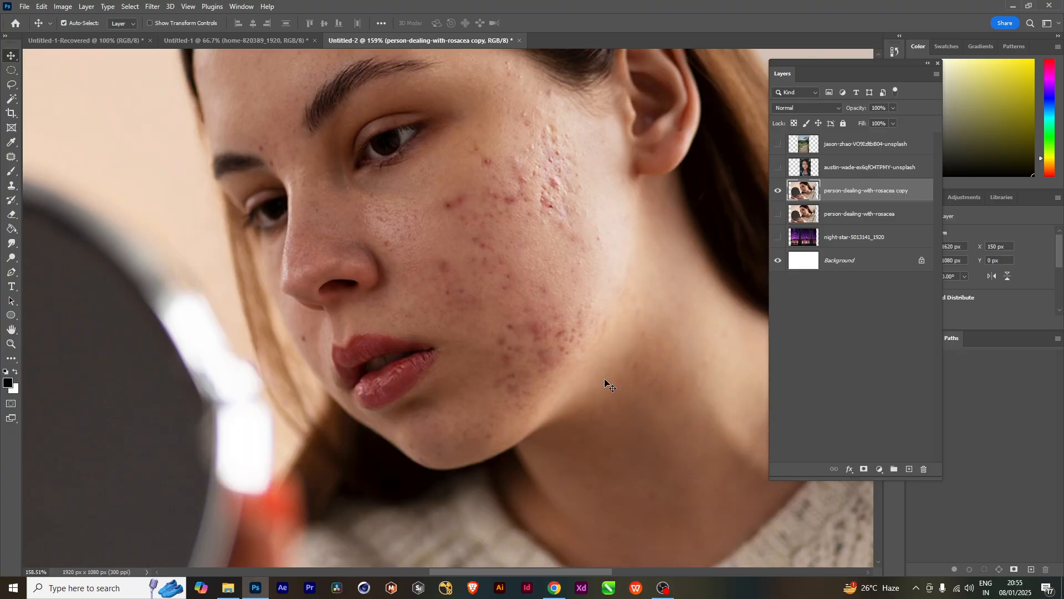
# Step: Patch the red blemish on the cheek beside the nose with clean skin using the Patch Tool, and clear the selection
pyautogui.scroll(6, 565, 226)
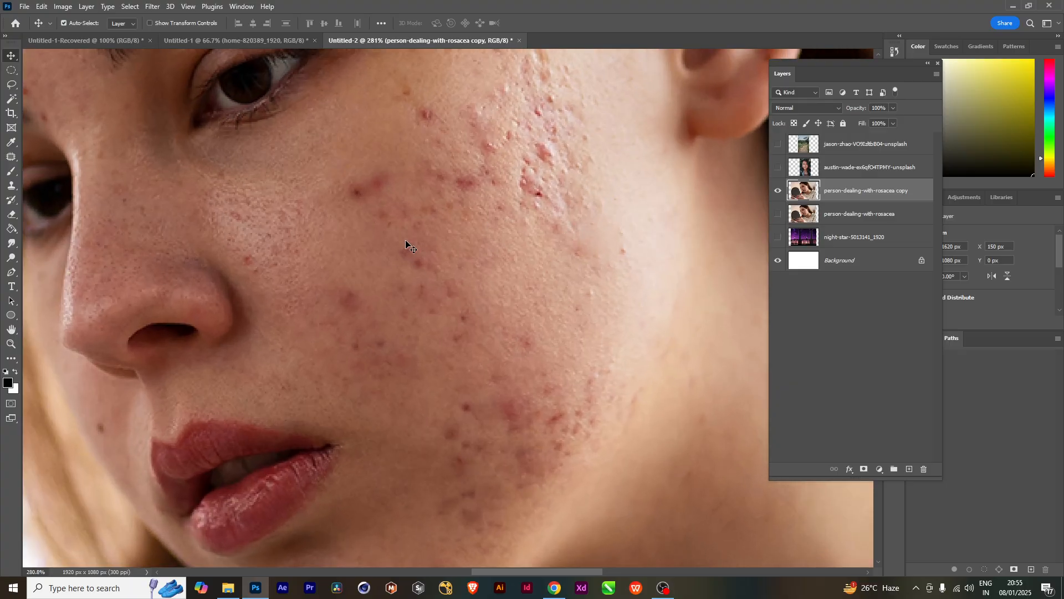
pyautogui.scroll(5, 498, 352)
pyautogui.hscroll(1, 484, 434)
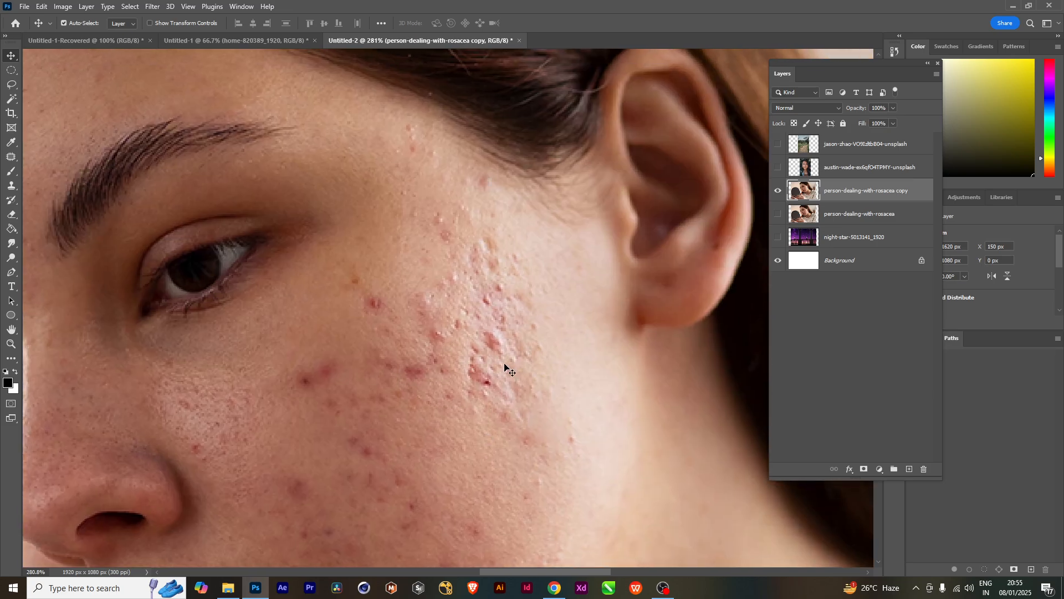
pyautogui.press('j')
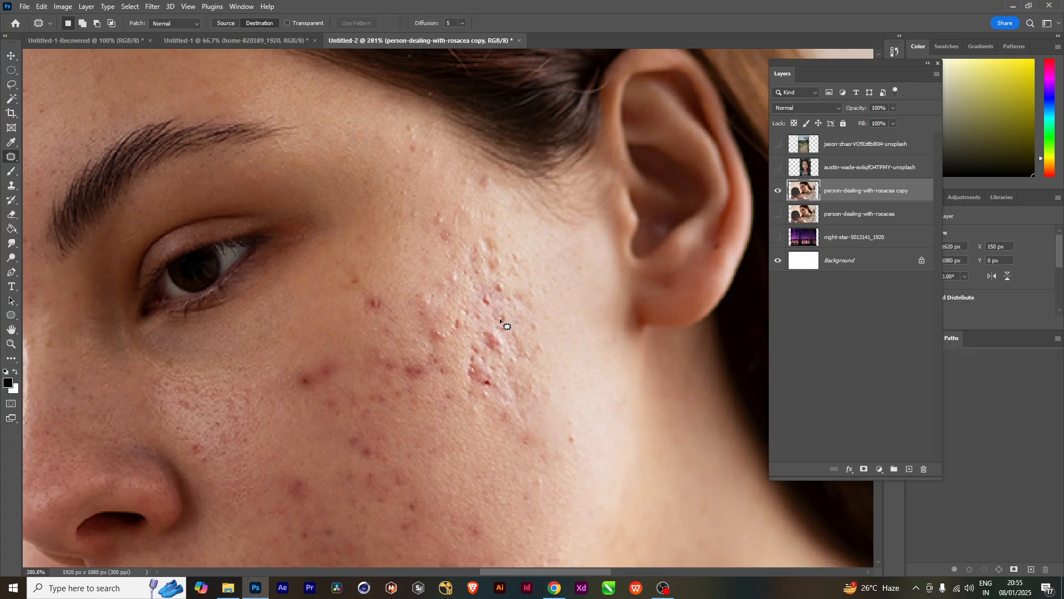
pyautogui.moveTo(527, 349); pyautogui.dragTo(511, 331)
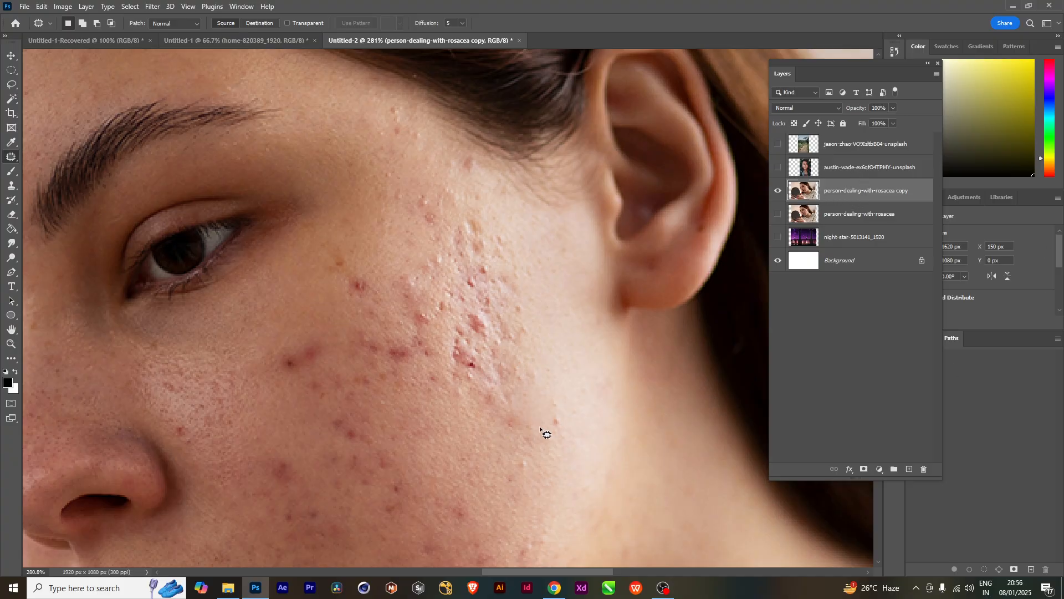
pyautogui.moveTo(403, 473); pyautogui.dragTo(388, 327)
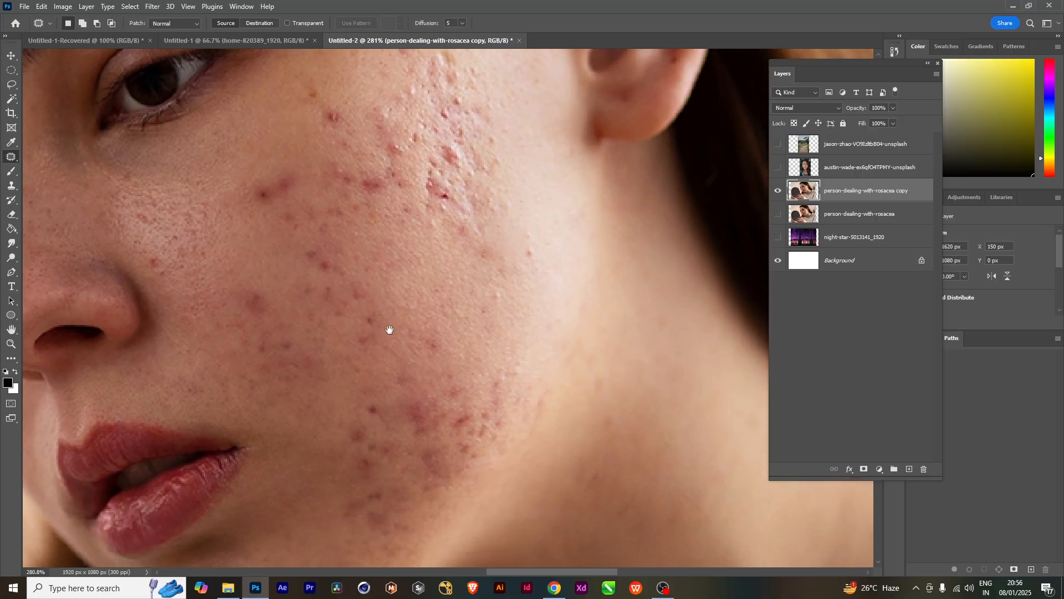
pyautogui.moveTo(404, 397); pyautogui.dragTo(430, 434)
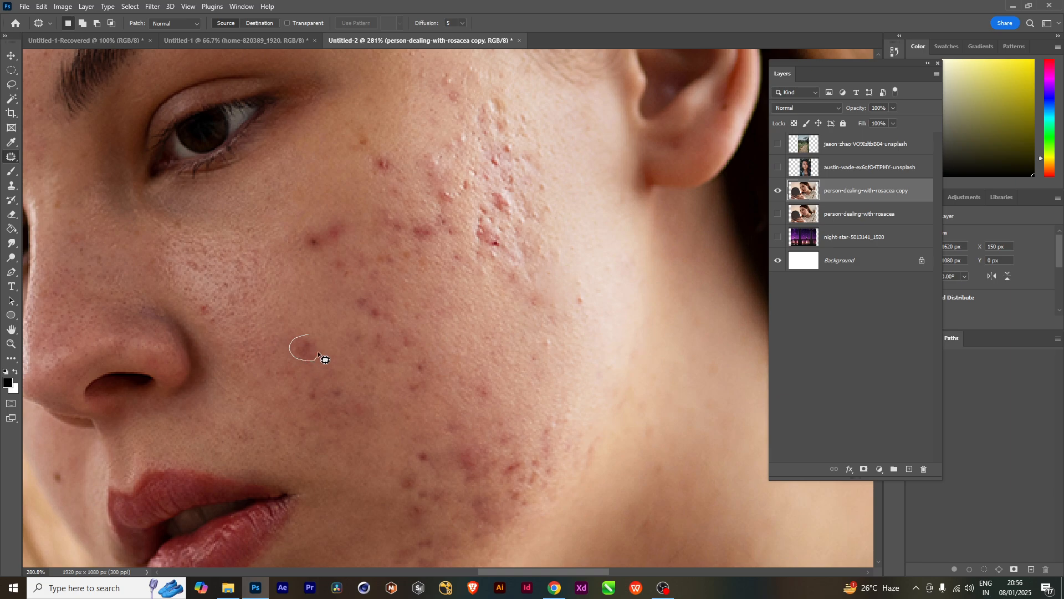
pyautogui.moveTo(308, 339)
pyautogui.mouseDown()
pyautogui.moveTo(304, 349)
pyautogui.moveTo(311, 333)
pyautogui.mouseUp()
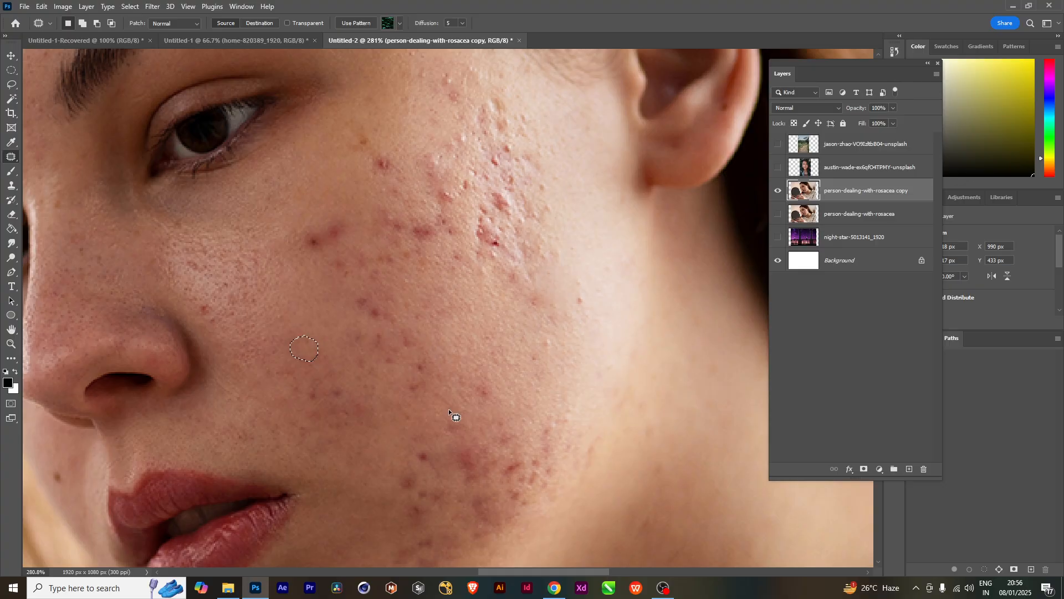
pyautogui.hotkey('ctrl', 'd')
# Step: Patch the red blemish below the outer corner of the eye with clean skin, and clear the selection
pyautogui.moveTo(541, 381); pyautogui.dragTo(527, 511)
pyautogui.moveTo(390, 409); pyautogui.dragTo(365, 465)
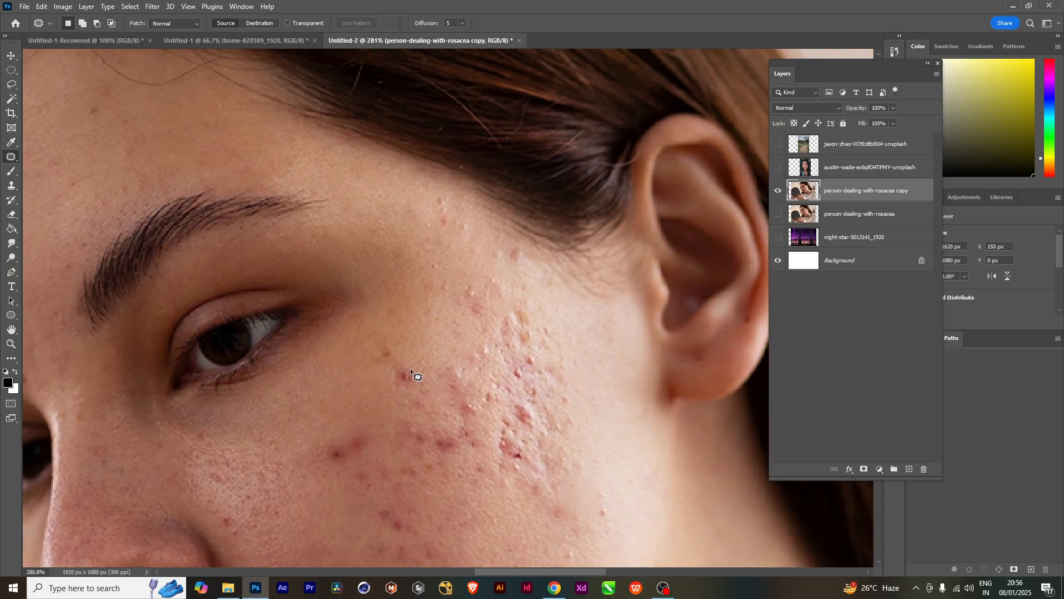
pyautogui.moveTo(409, 364)
pyautogui.mouseDown()
pyautogui.moveTo(406, 390)
pyautogui.moveTo(418, 373)
pyautogui.moveTo(409, 367)
pyautogui.mouseUp()
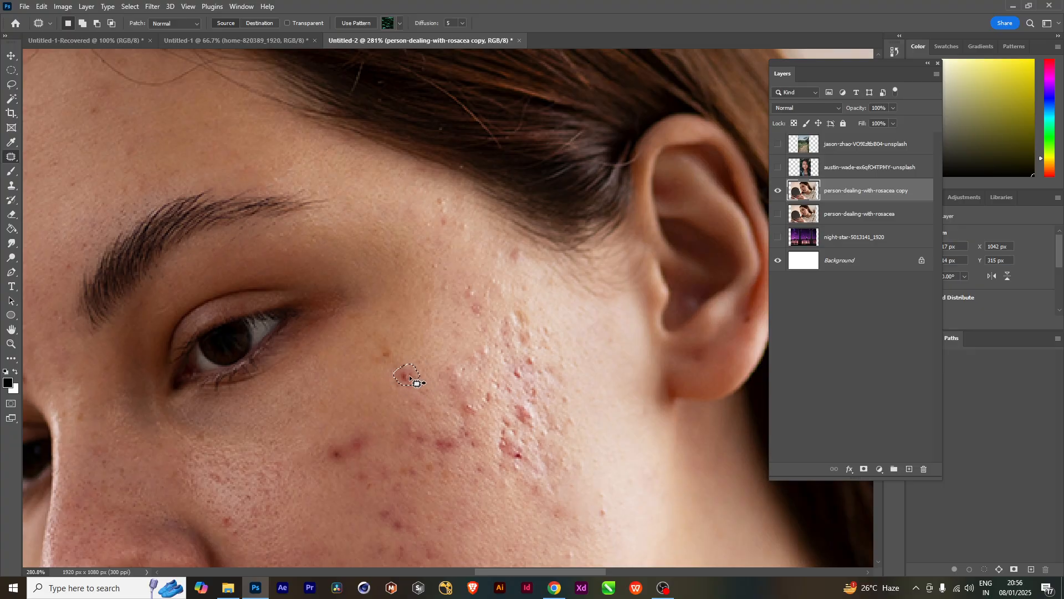
pyautogui.moveTo(410, 377); pyautogui.dragTo(410, 366)
pyautogui.click(480, 439)
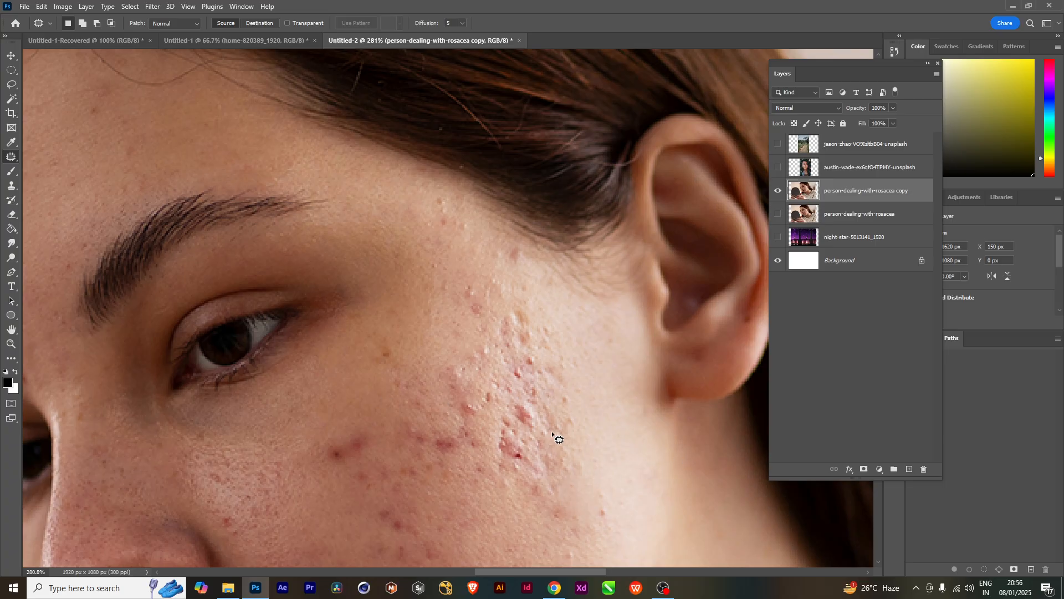
# Step: Show the lion road photo layer to review the copied cub, and hide the layer again
pyautogui.moveTo(553, 430); pyautogui.dragTo(538, 373)
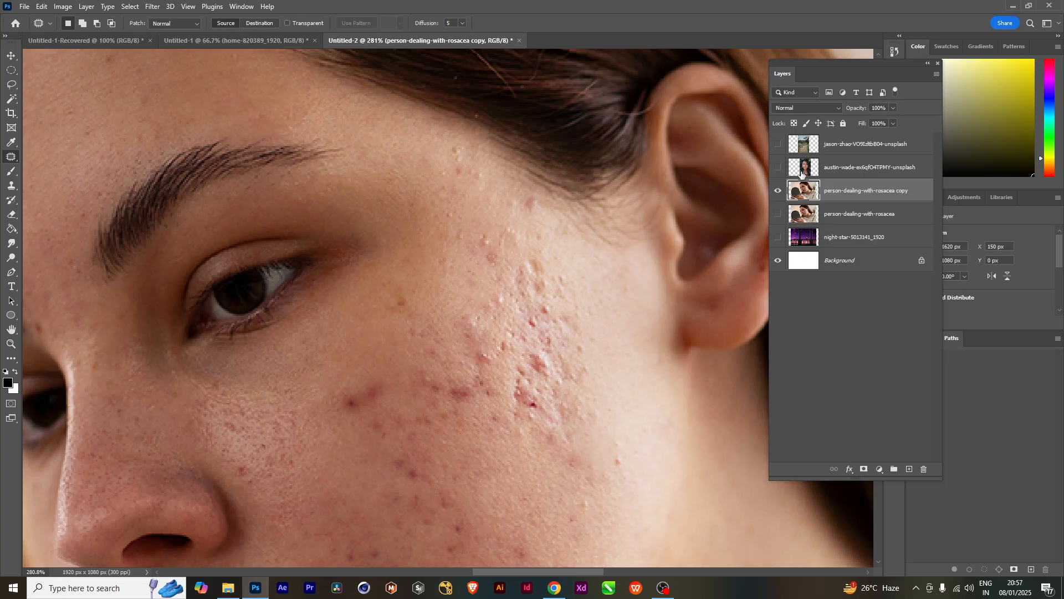
pyautogui.click(778, 144)
pyautogui.scroll(-9, 465, 391)
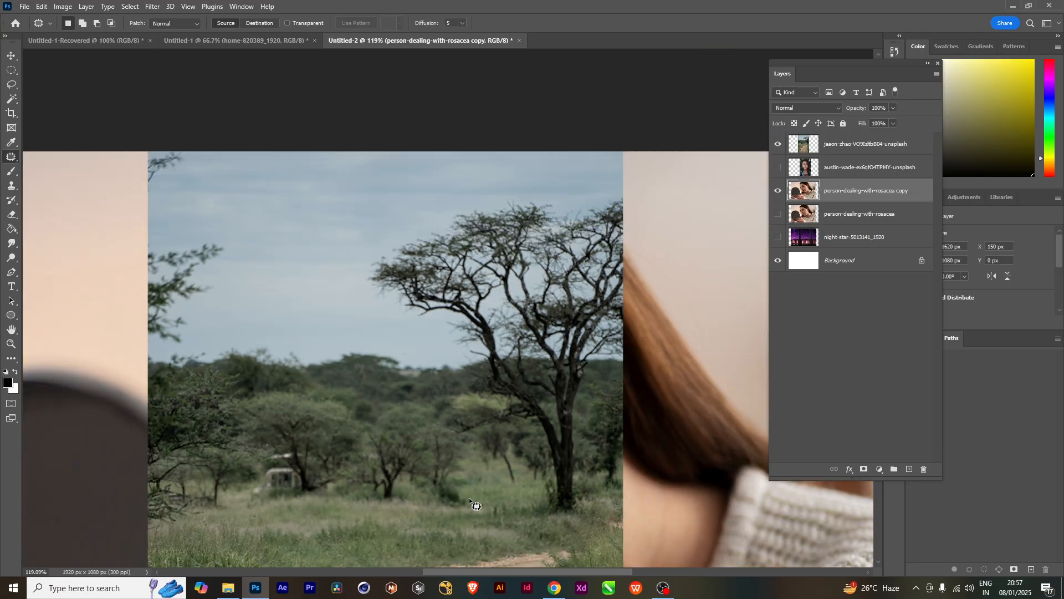
pyautogui.moveTo(480, 471); pyautogui.dragTo(542, 119)
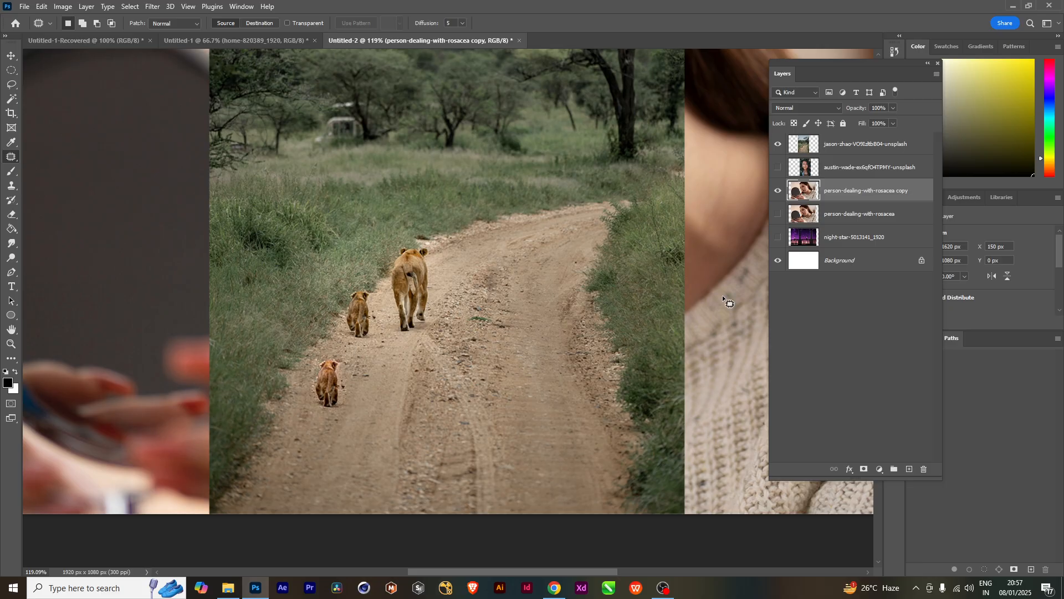
pyautogui.click(778, 144)
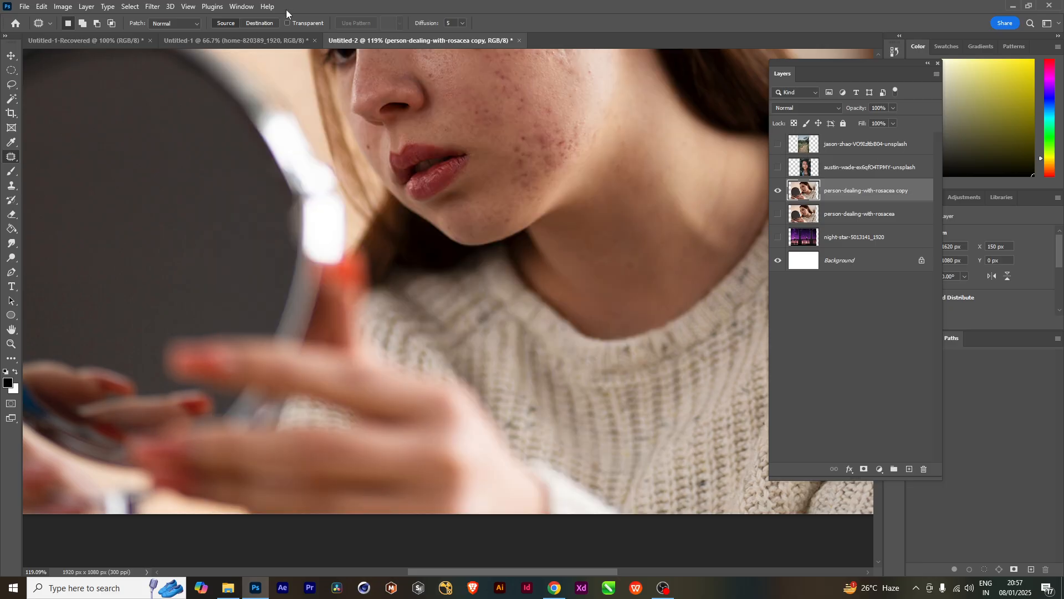
# Step: Show the original rosacea photo layer and toggle the copy's visibility to compare the cheek before and after retouching
pyautogui.moveTo(506, 133); pyautogui.dragTo(499, 450)
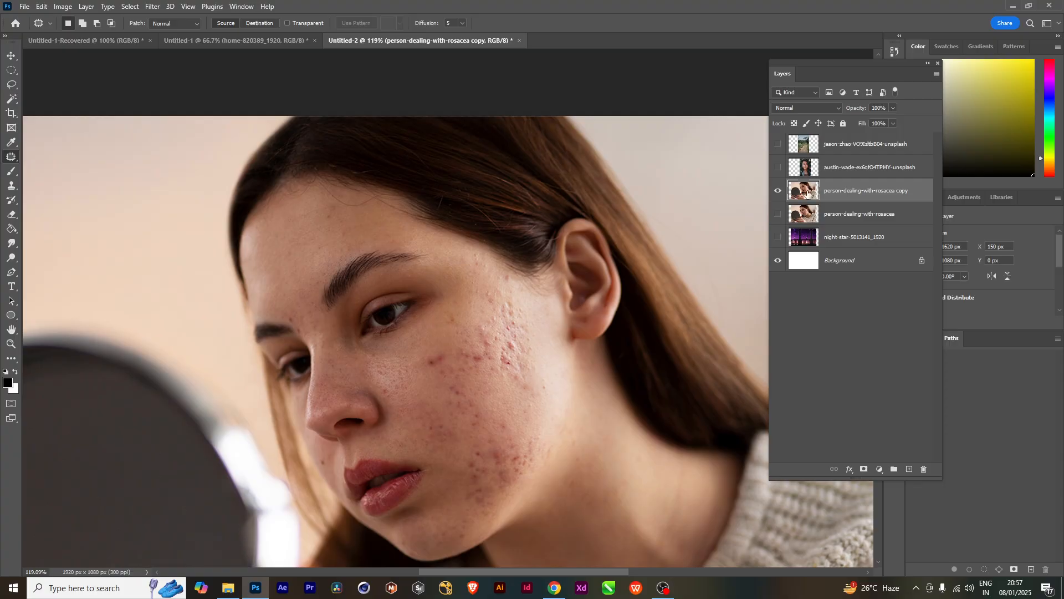
pyautogui.click(778, 213)
pyautogui.click(778, 191)
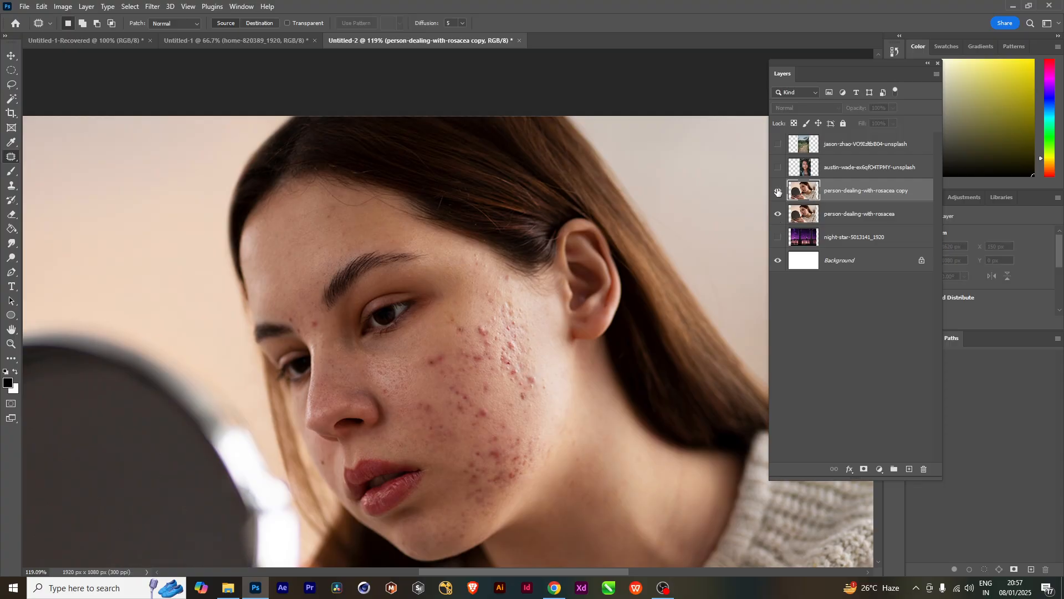
pyautogui.click(778, 191)
pyautogui.click(778, 191)
pyautogui.scroll(8, 496, 328)
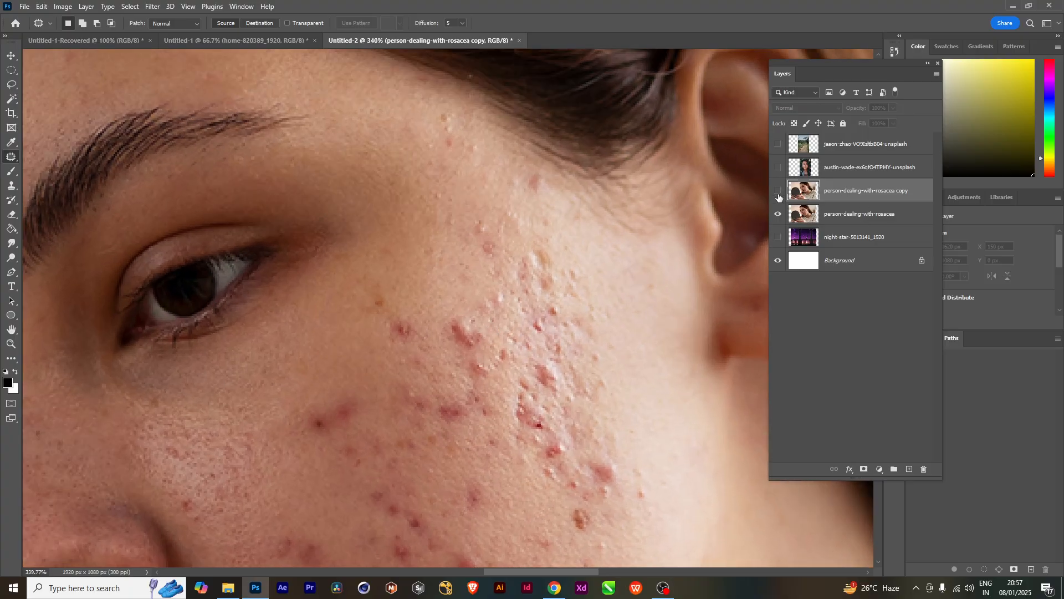
pyautogui.click(778, 190)
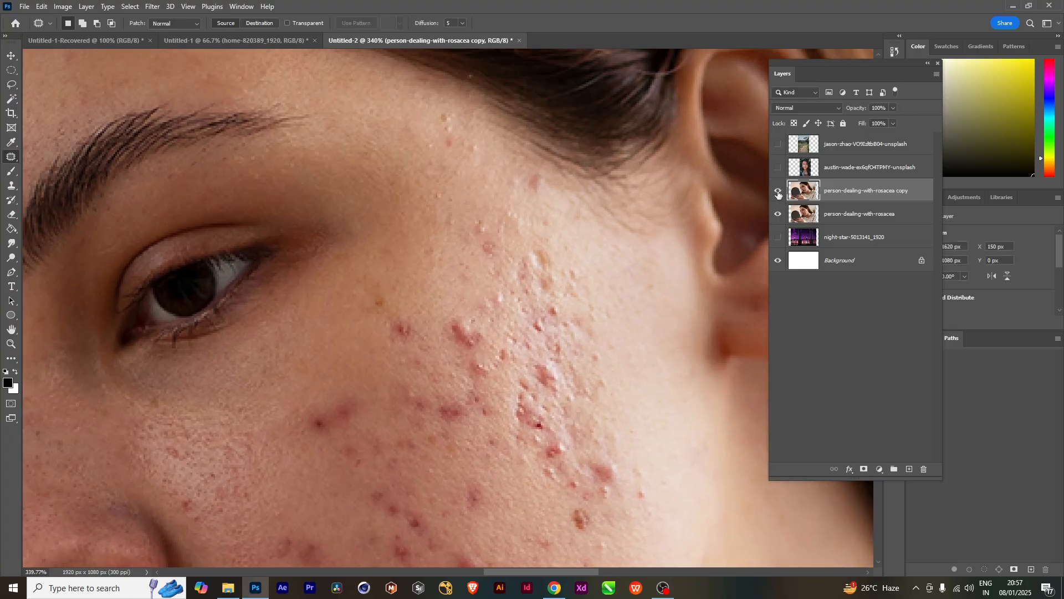
pyautogui.click(778, 191)
pyautogui.click(778, 191)
pyautogui.click(778, 191)
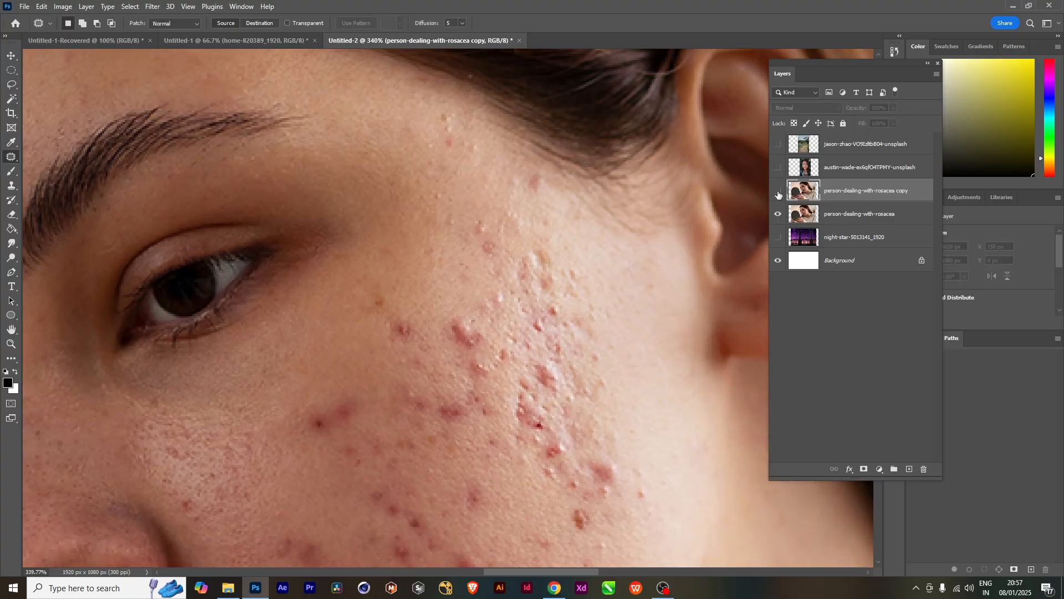
pyautogui.click(778, 192)
pyautogui.click(778, 192)
pyautogui.click(778, 192)
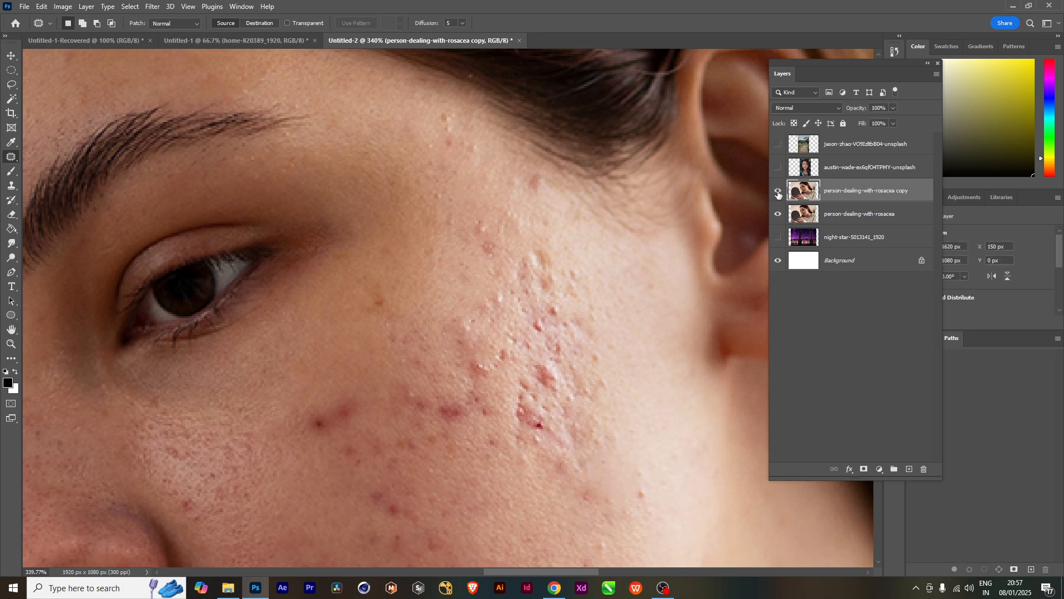
# Step: Outline the elongated red blemish on the upper cheek below the eye, patch it with clean skin, and clear the selection
pyautogui.moveTo(510, 392); pyautogui.dragTo(466, 316)
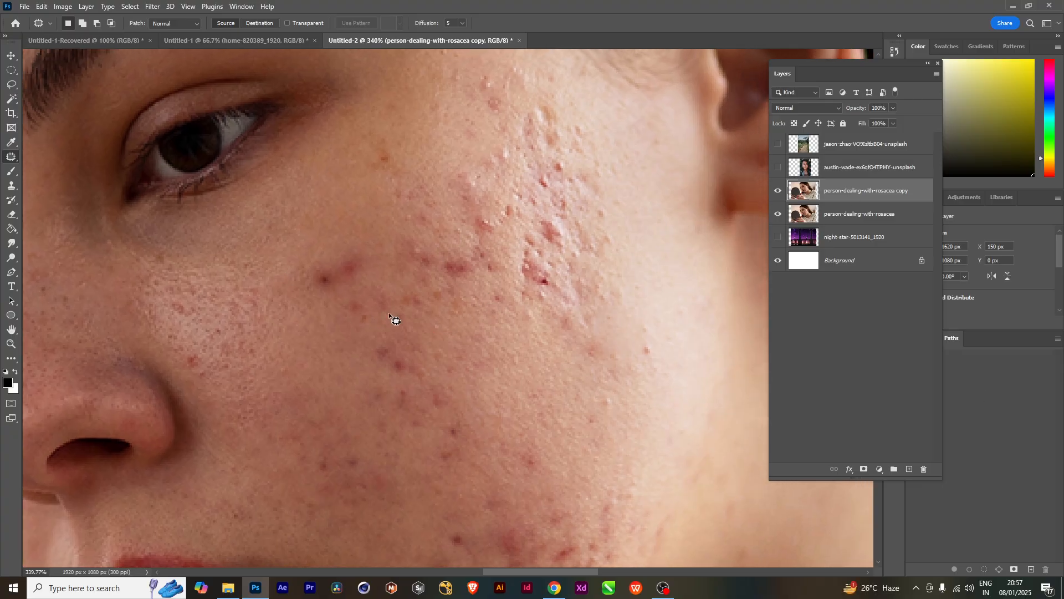
pyautogui.moveTo(394, 316); pyautogui.dragTo(420, 316)
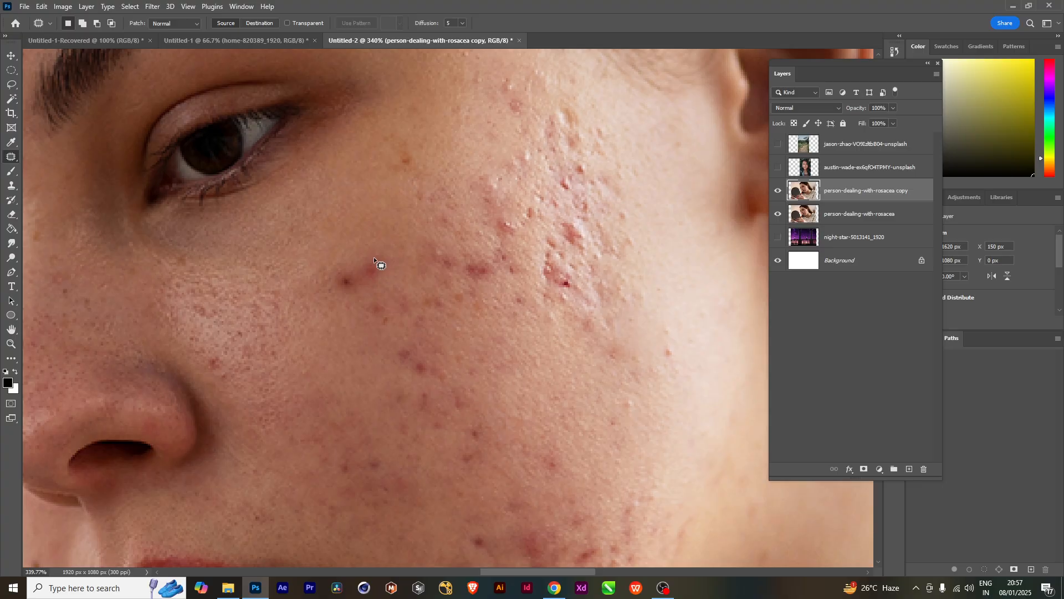
pyautogui.moveTo(374, 257)
pyautogui.mouseDown()
pyautogui.moveTo(336, 272)
pyautogui.moveTo(335, 282)
pyautogui.moveTo(366, 295)
pyautogui.mouseUp()
pyautogui.moveTo(375, 258); pyautogui.dragTo(391, 243)
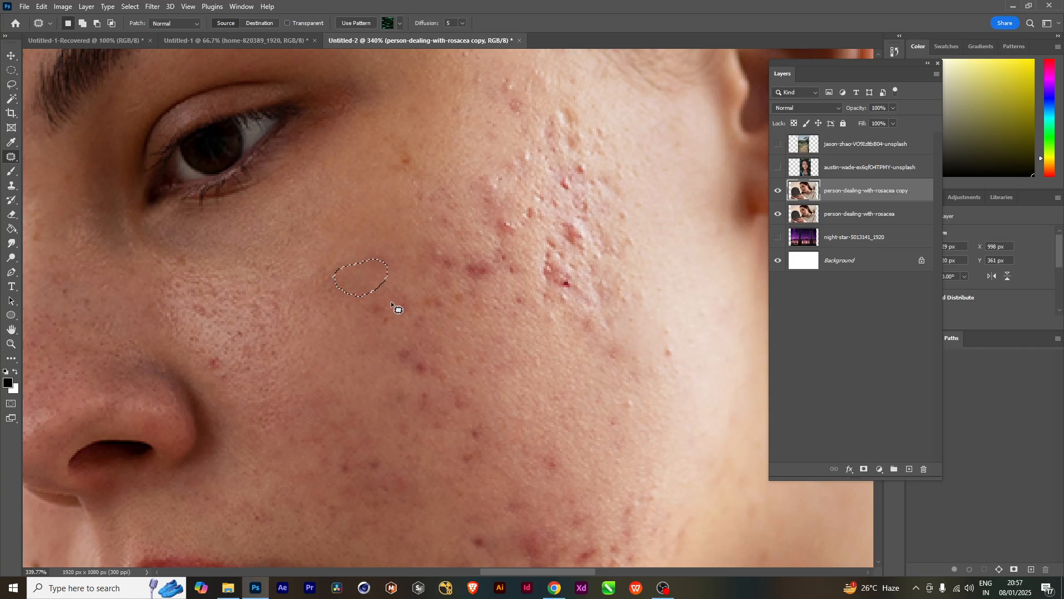
pyautogui.hotkey('ctrl', 'd')
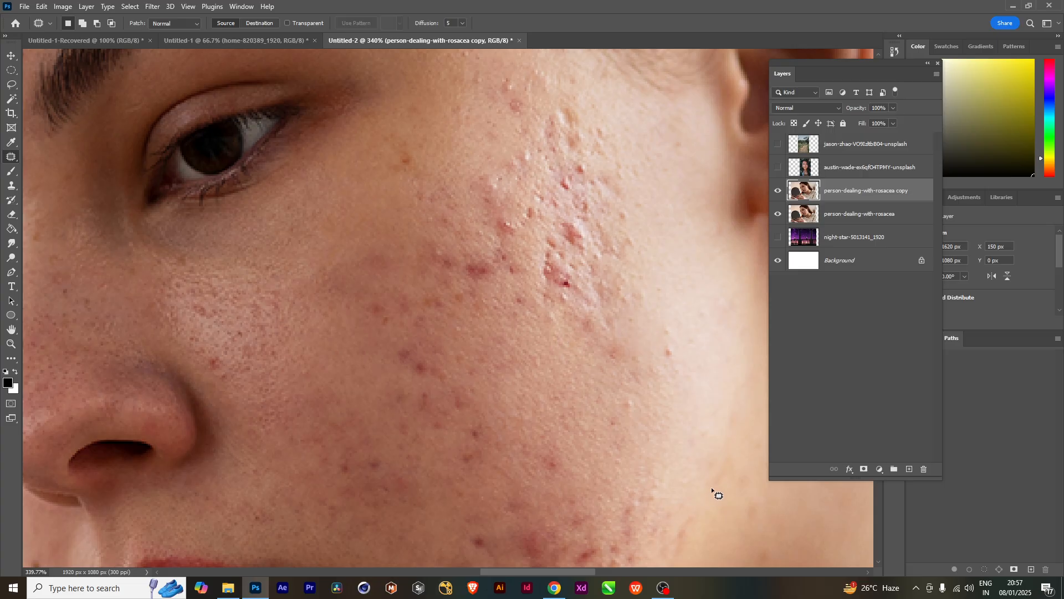
pyautogui.scroll(-4, 537, 404)
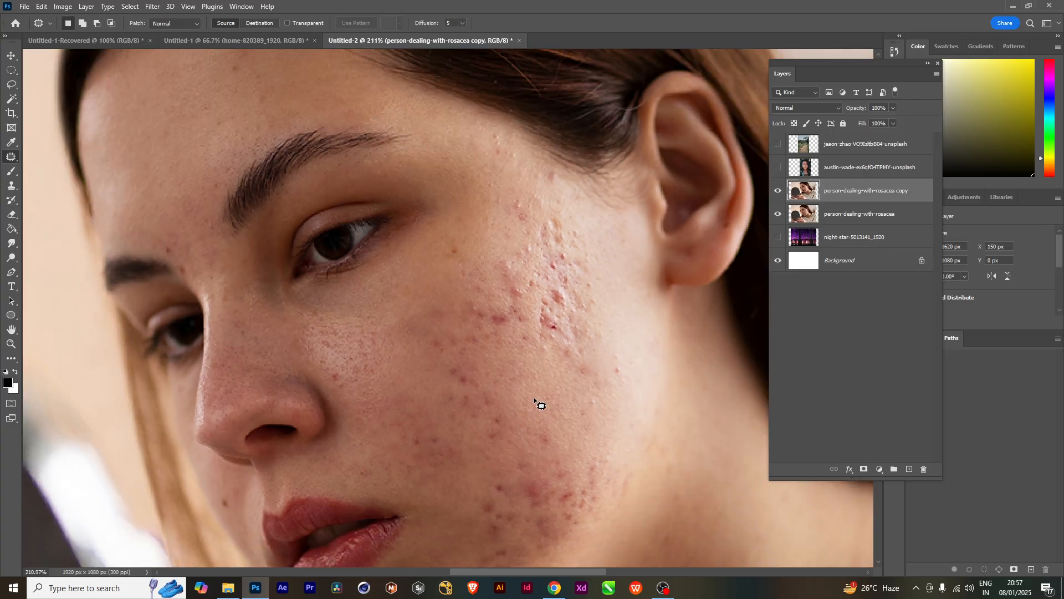
pyautogui.moveTo(534, 397); pyautogui.dragTo(481, 360)
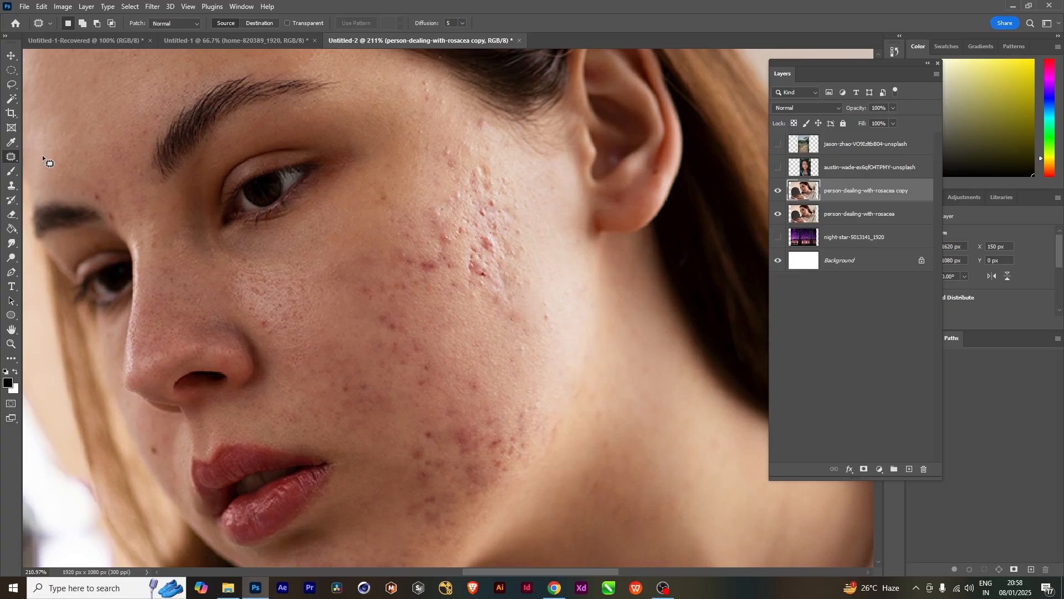
pyautogui.rightClick(12, 159)
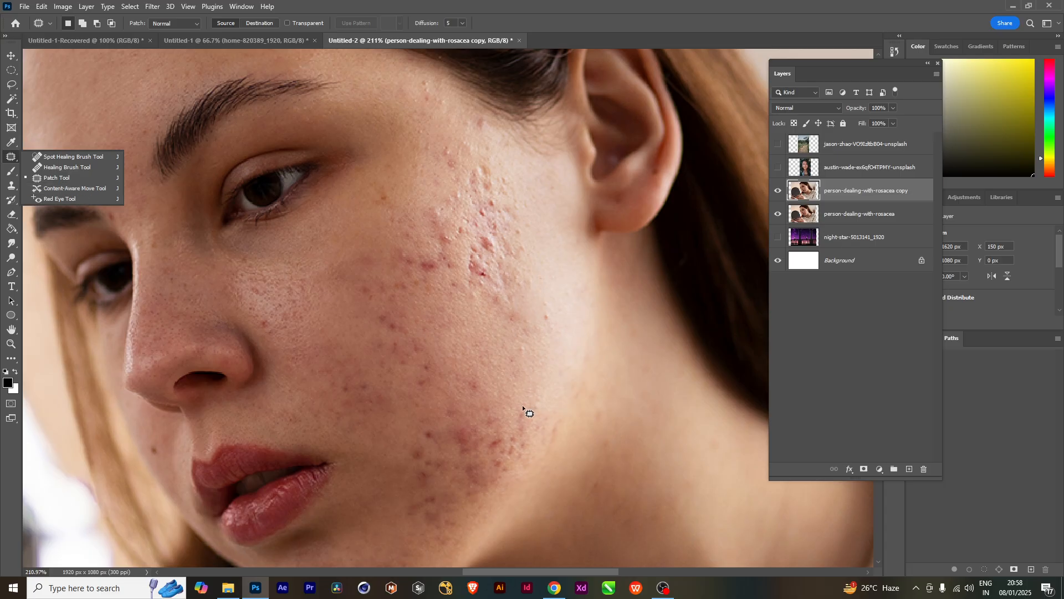
pyautogui.click(65, 177)
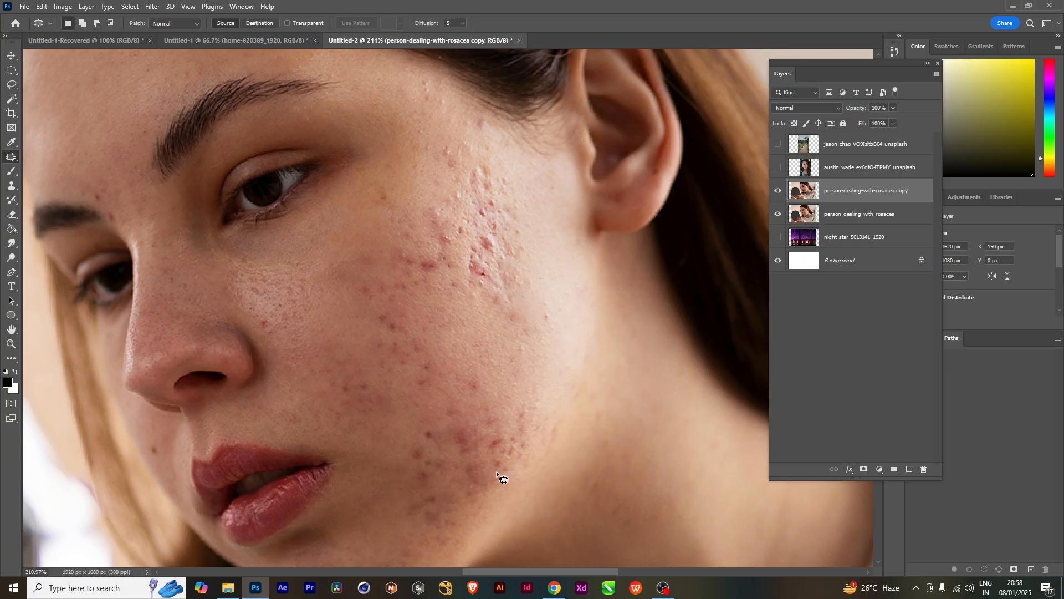
# Step: Select and show the smiling woman's portrait layer, and hide both rosacea photo layers
pyautogui.click(839, 169)
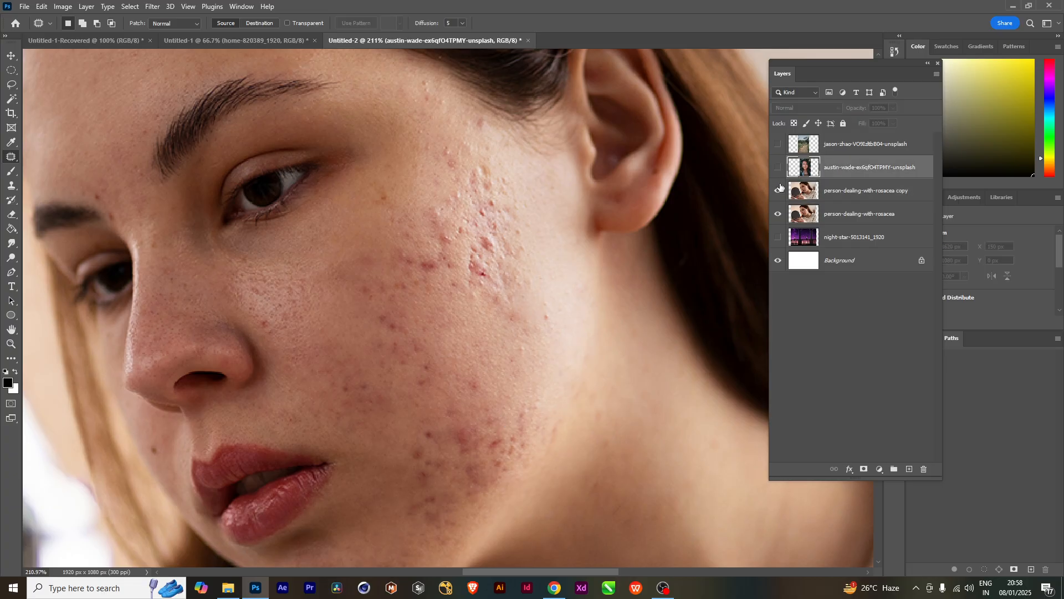
pyautogui.click(778, 190)
pyautogui.click(778, 166)
pyautogui.click(778, 213)
# Step: Patch the dark mole on the cheek beside the nose with clean neighbouring skin, and clear the selection
pyautogui.scroll(-3, 415, 351)
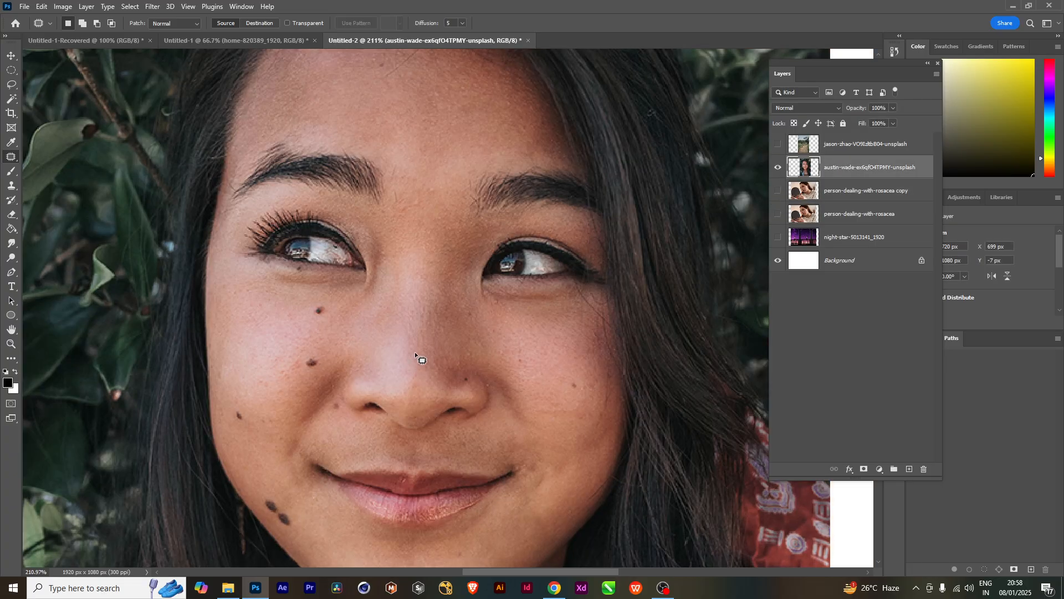
pyautogui.scroll(5, 405, 363)
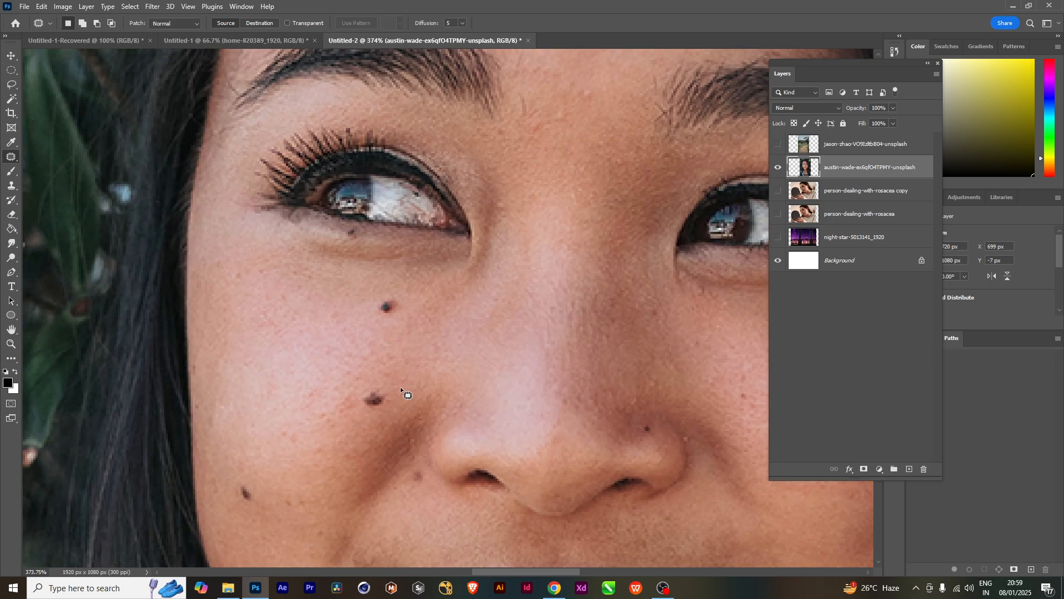
pyautogui.moveTo(423, 392); pyautogui.dragTo(394, 292)
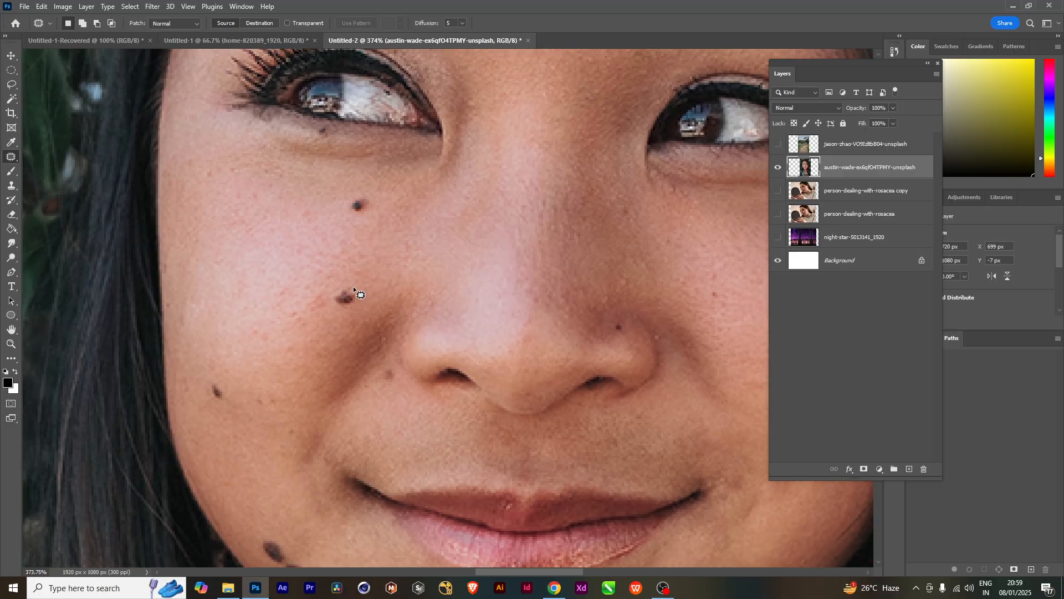
pyautogui.moveTo(330, 289)
pyautogui.mouseDown()
pyautogui.moveTo(330, 307)
pyautogui.moveTo(357, 311)
pyautogui.moveTo(354, 289)
pyautogui.moveTo(368, 291)
pyautogui.mouseUp()
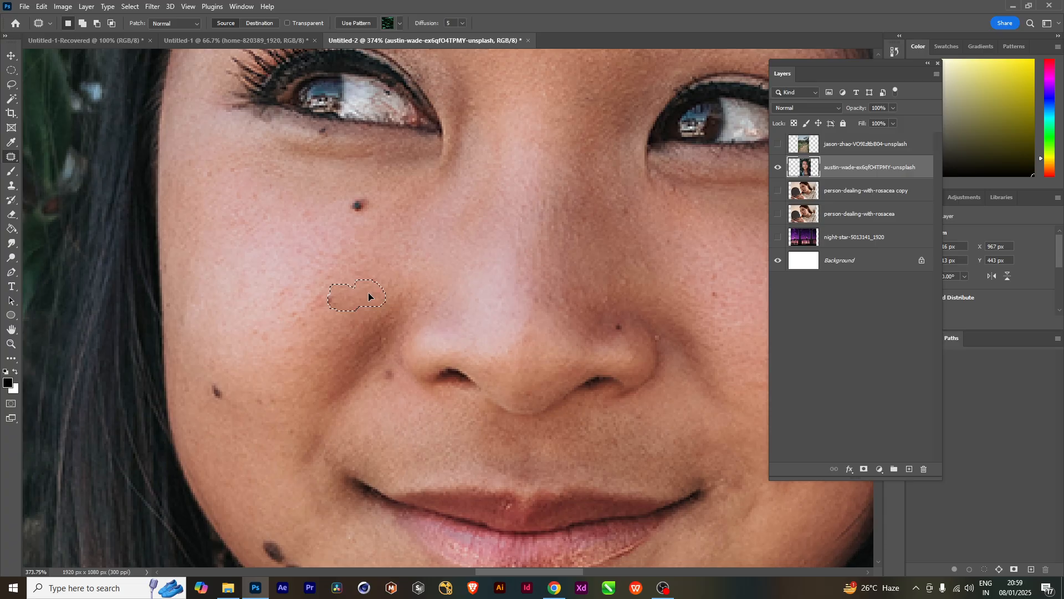
pyautogui.hotkey('ctrl', 'd')
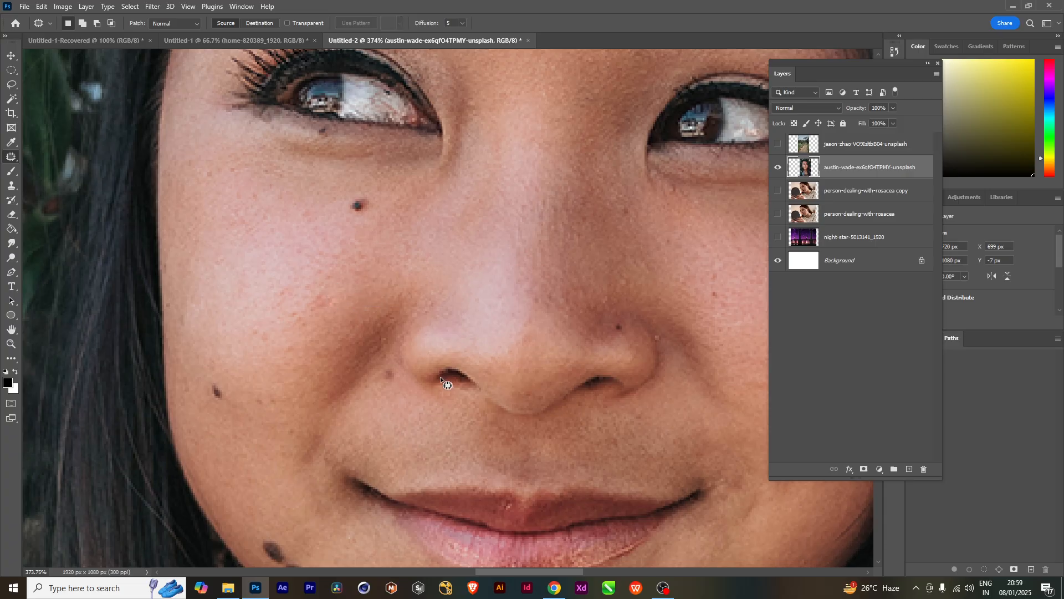
# Step: Patch the lower of the two dark jawline moles with clean skin, and clear the selection
pyautogui.scroll(-5, 409, 348)
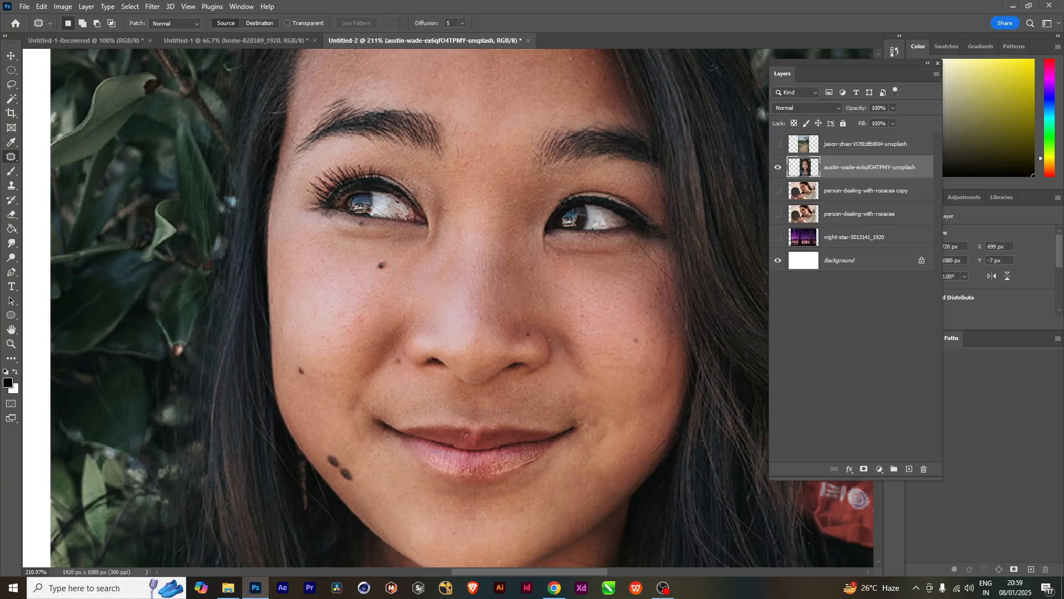
pyautogui.moveTo(396, 504); pyautogui.dragTo(442, 408)
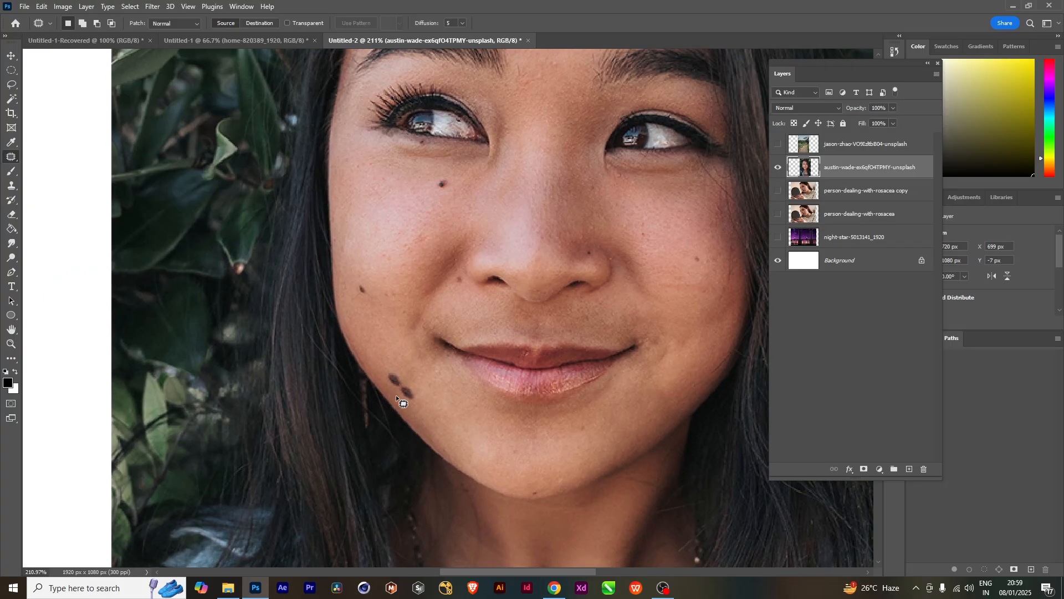
pyautogui.scroll(4, 397, 396)
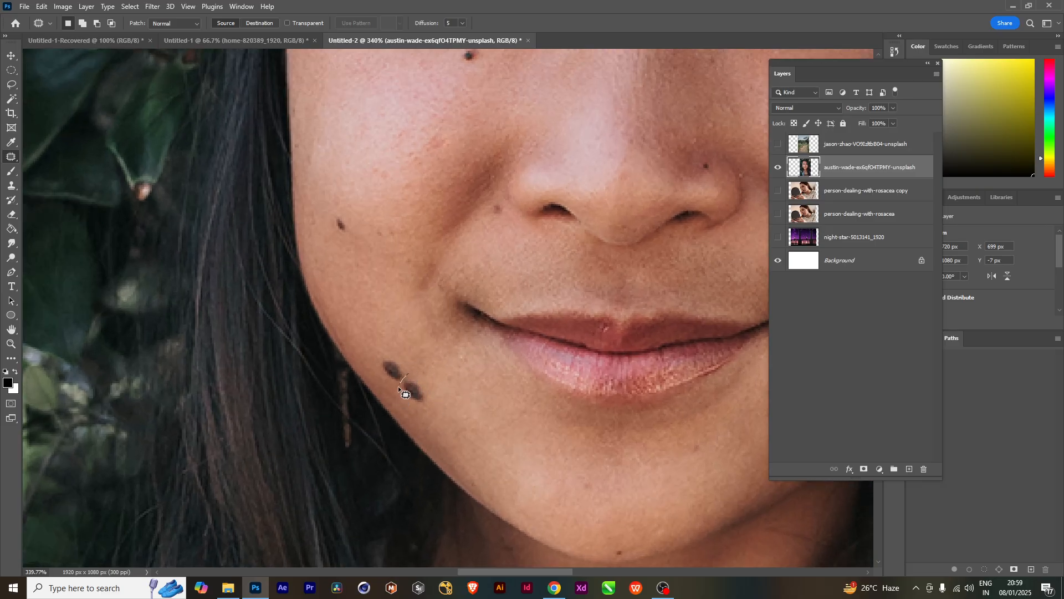
pyautogui.moveTo(431, 400)
pyautogui.mouseDown()
pyautogui.moveTo(408, 375)
pyautogui.moveTo(445, 421)
pyautogui.mouseUp()
pyautogui.hotkey('ctrl', 'd')
pyautogui.scroll(-2, 446, 386)
pyautogui.scroll(-4, 448, 384)
pyautogui.moveTo(574, 382); pyautogui.dragTo(364, 433)
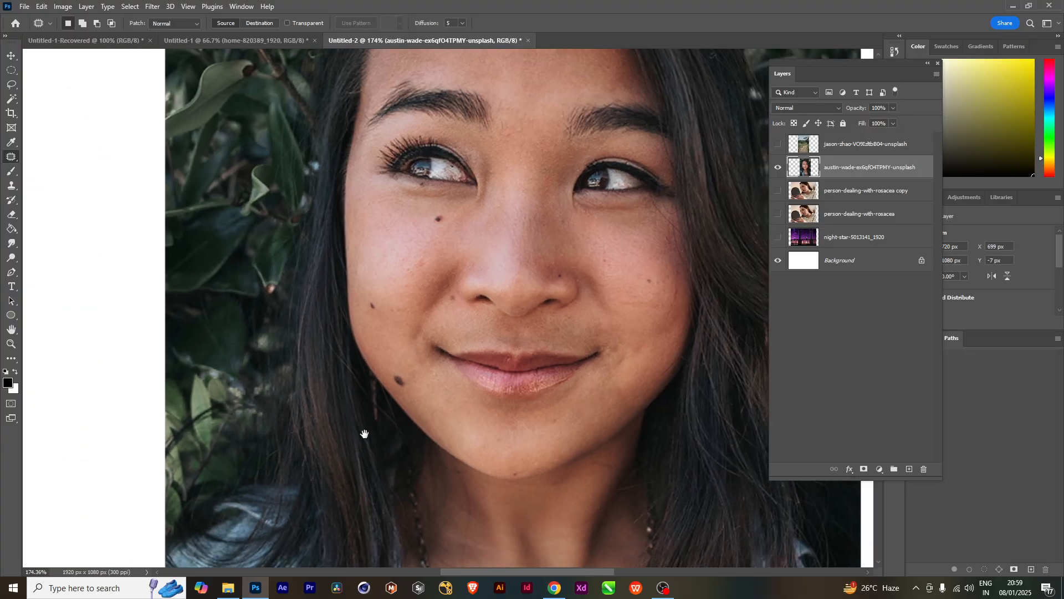
pyautogui.moveTo(451, 332); pyautogui.dragTo(534, 357)
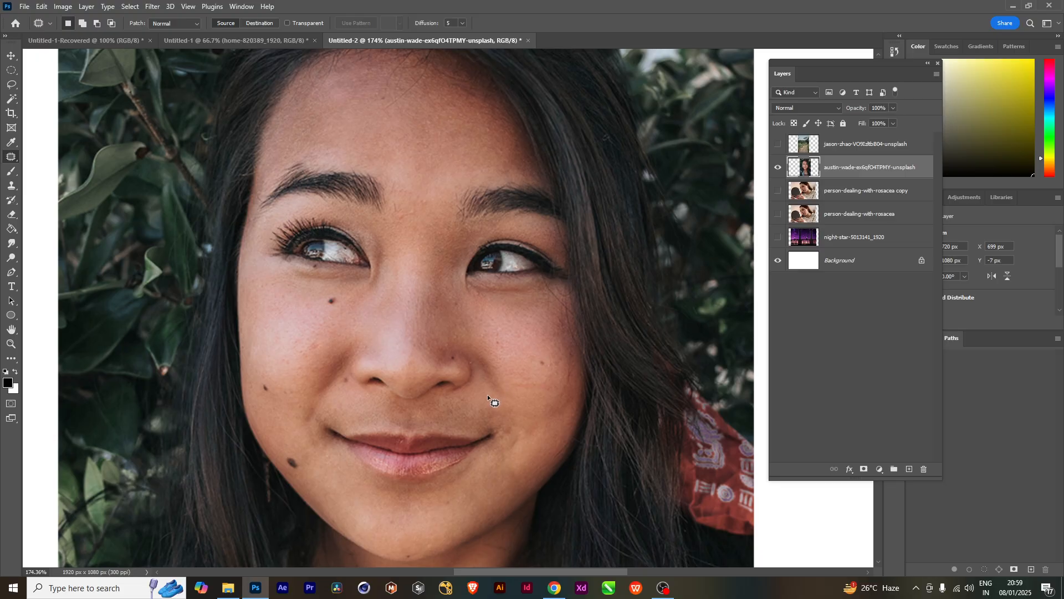
pyautogui.scroll(-3, 434, 371)
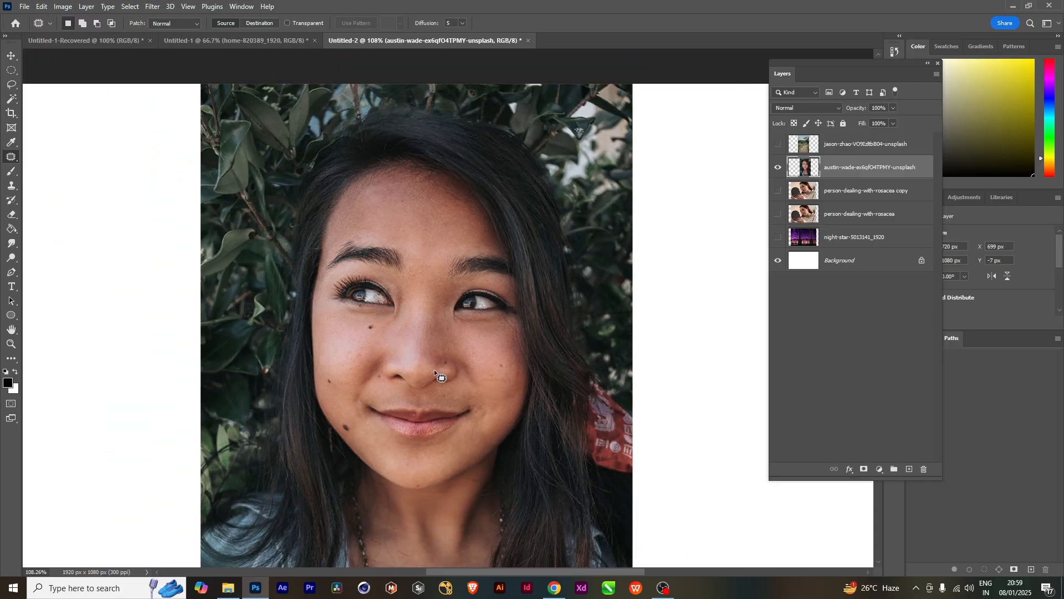
# Step: Select the rosacea copy layer, hide the smiling woman's portrait layer, and switch to the Move Tool
pyautogui.click(840, 197)
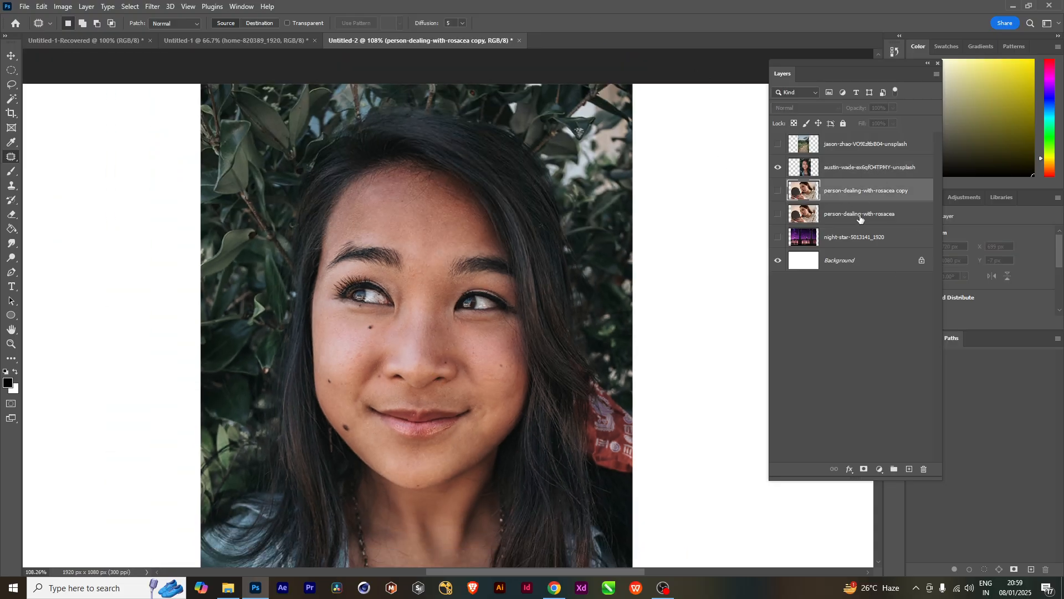
pyautogui.click(778, 166)
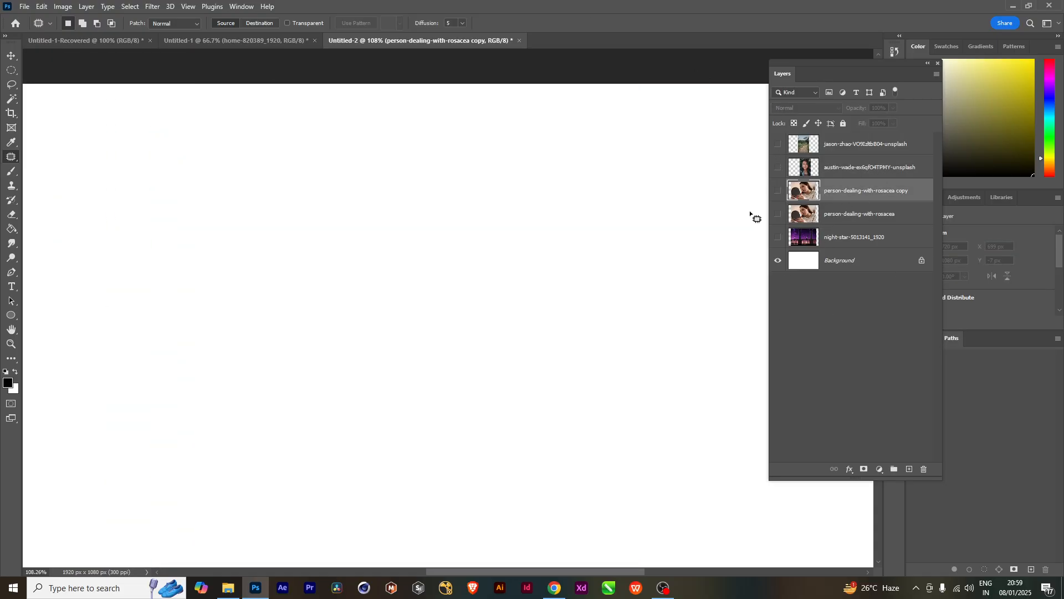
pyautogui.scroll(-2, 451, 371)
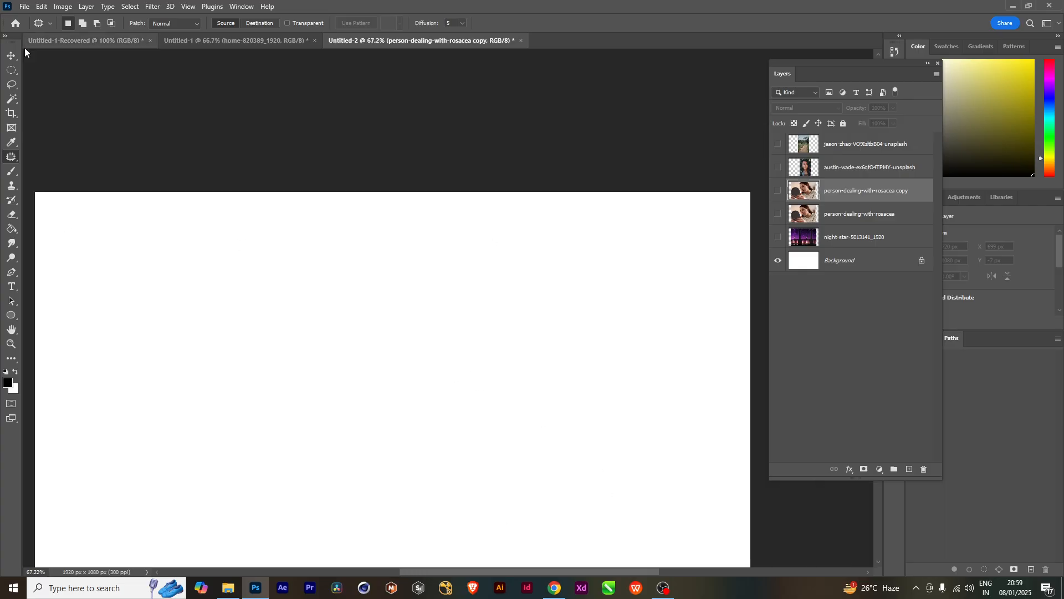
pyautogui.click(13, 58)
pyautogui.scroll(-3, 430, 238)
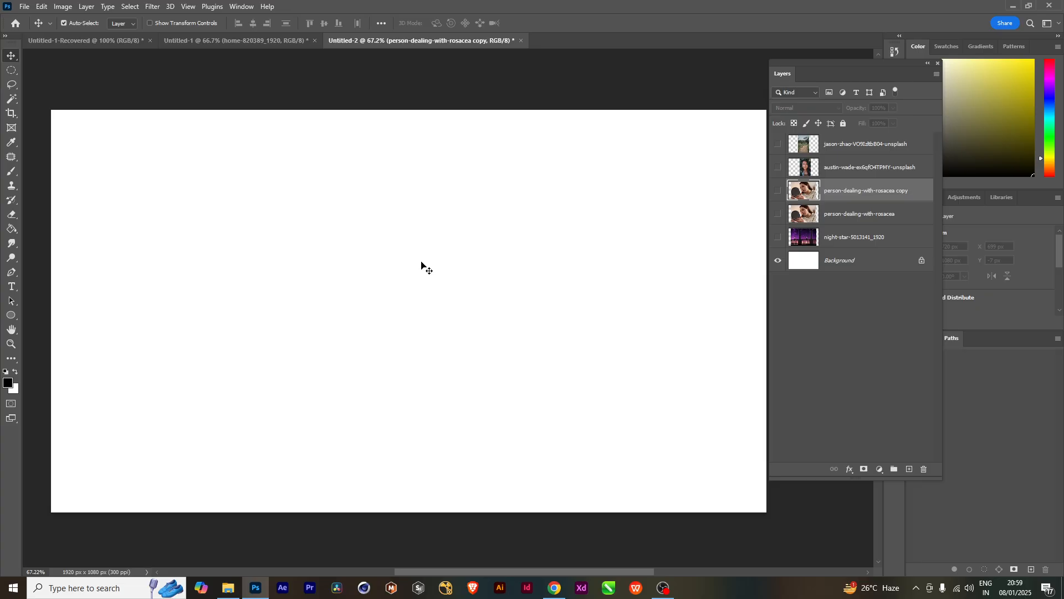
# Step: Place the photo of the man on the mountain from the Content Aware Move folder, and rasterize its layer
pyautogui.click(228, 588)
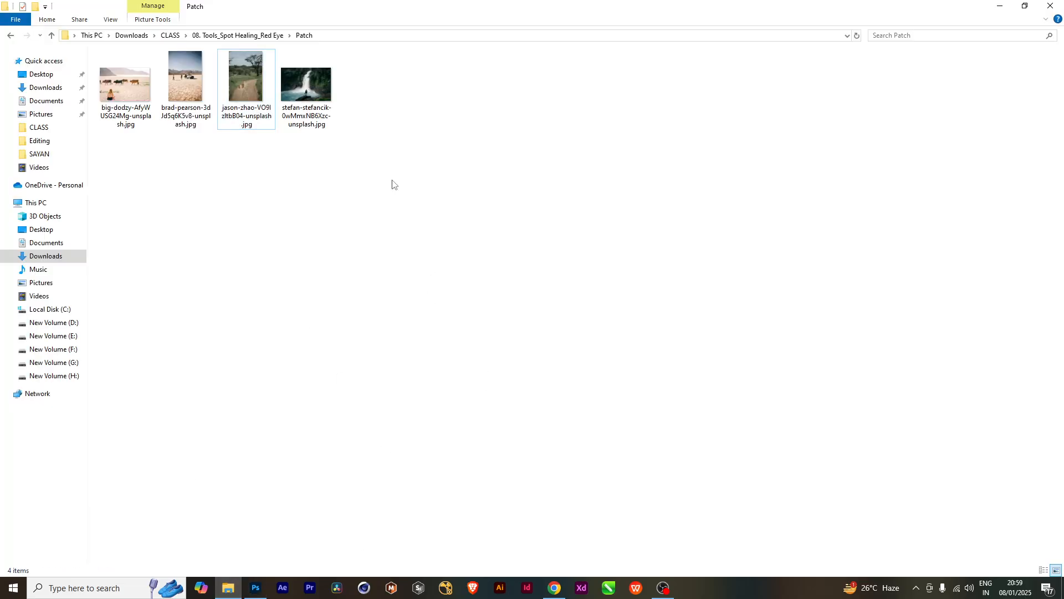
pyautogui.click(51, 36)
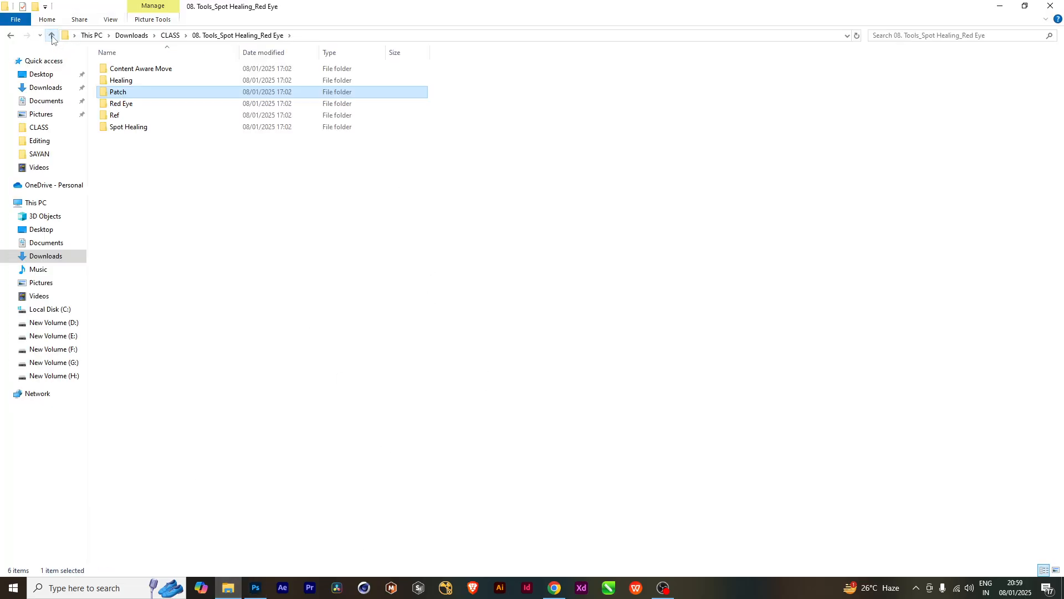
pyautogui.doubleClick(145, 69)
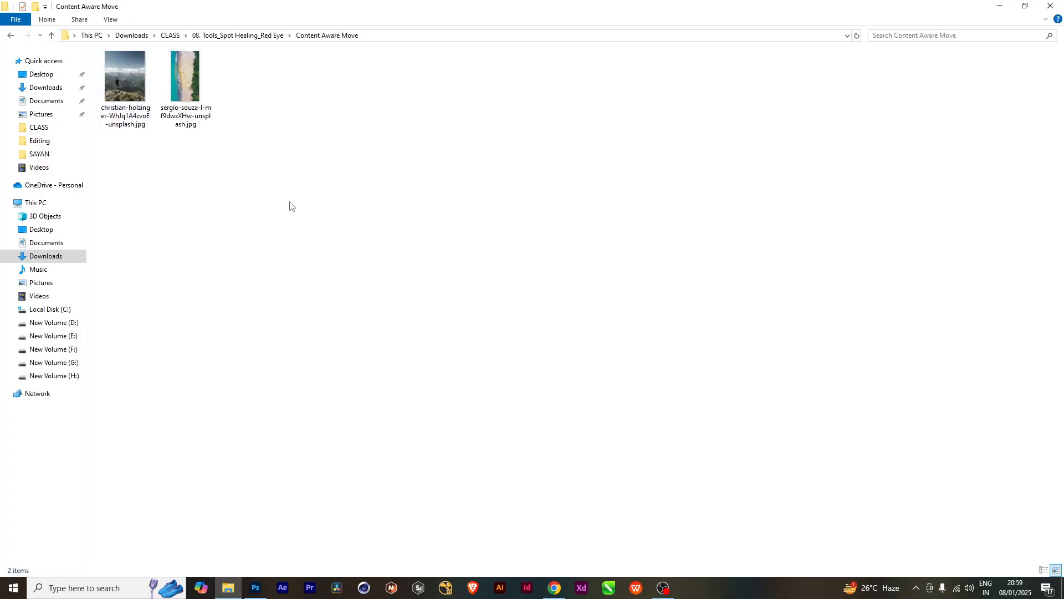
pyautogui.moveTo(115, 119); pyautogui.dragTo(408, 387)
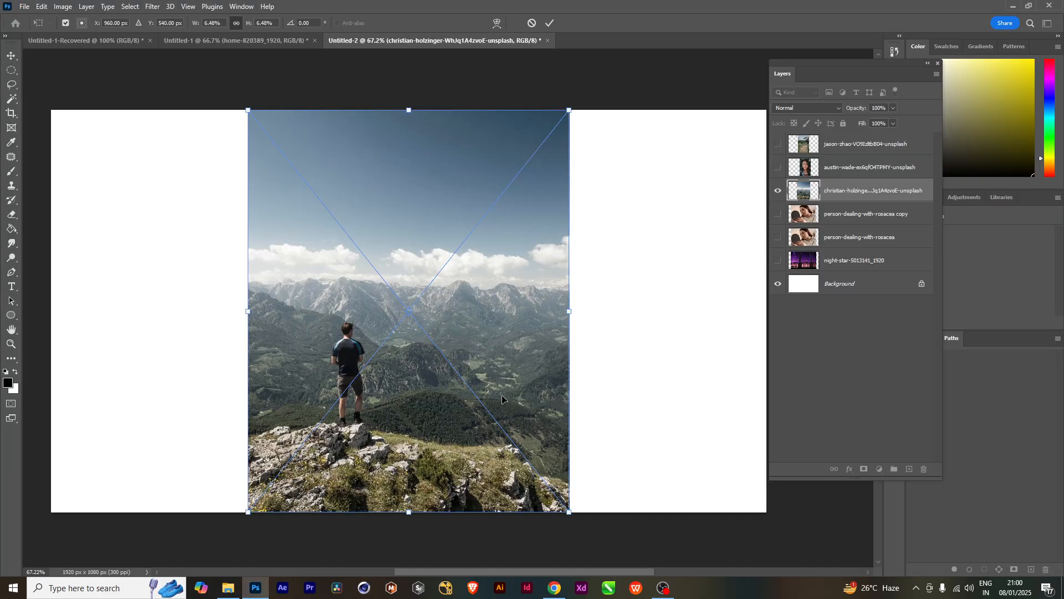
pyautogui.press('Return')
pyautogui.rightClick(856, 197)
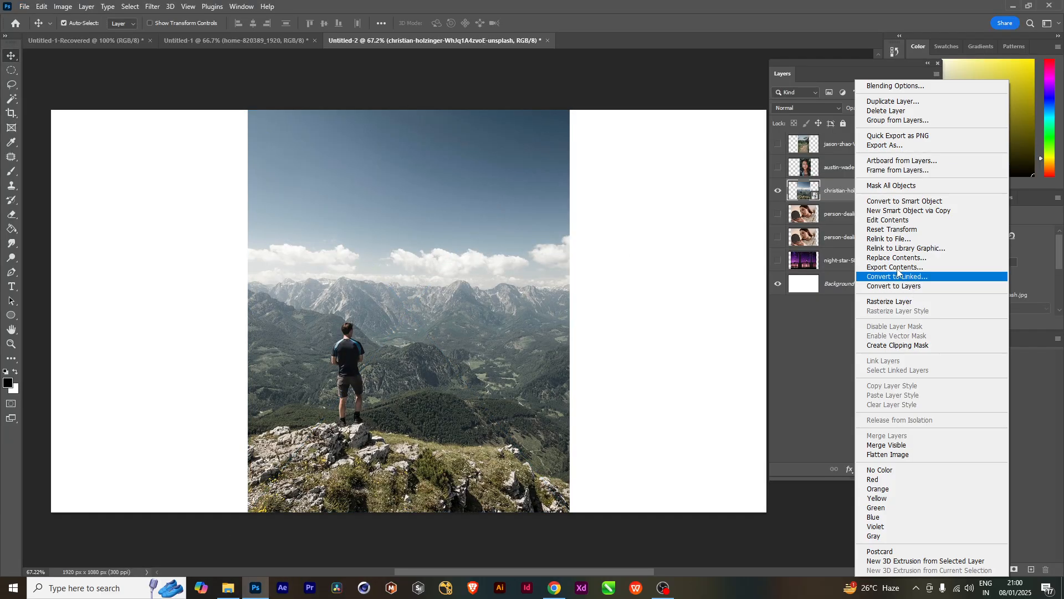
pyautogui.click(901, 302)
# Step: Outline the standing man from above the head to the lower edge of the shorts with the Content-Aware Move Tool
pyautogui.scroll(5, 375, 353)
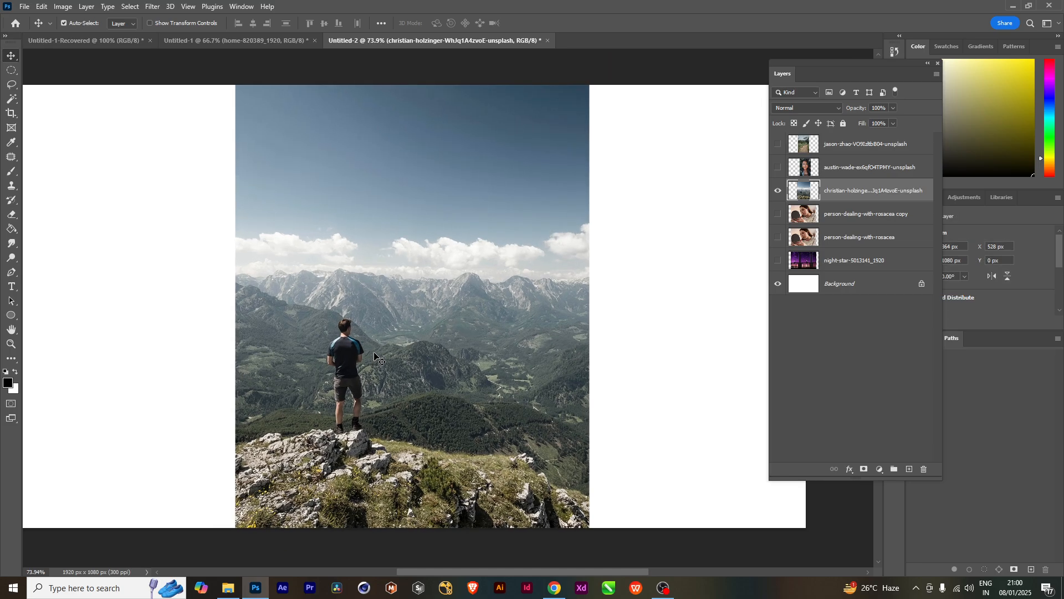
pyautogui.scroll(5, 375, 353)
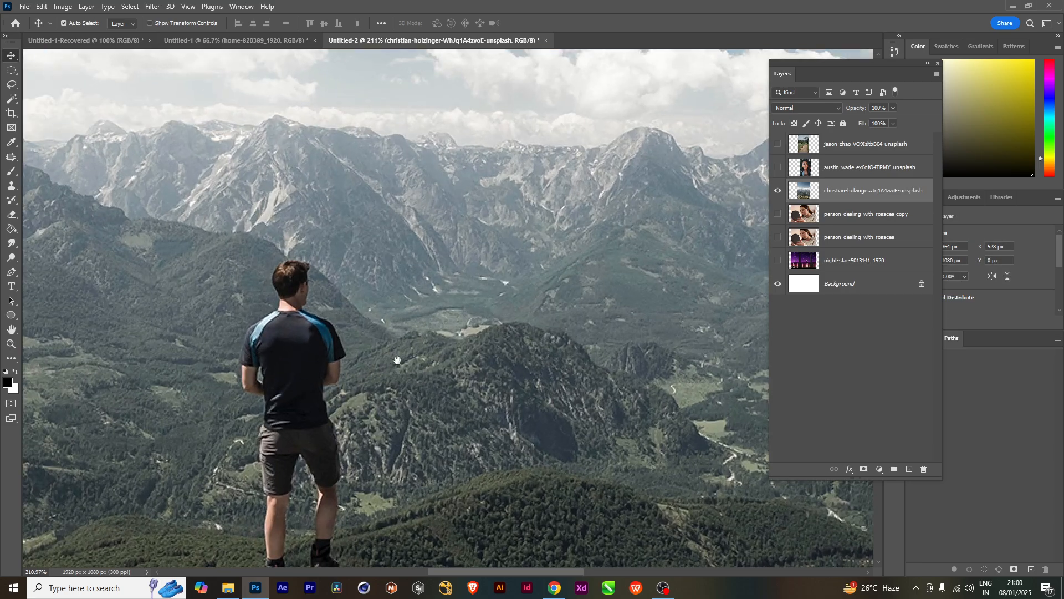
pyautogui.moveTo(395, 367); pyautogui.dragTo(410, 306)
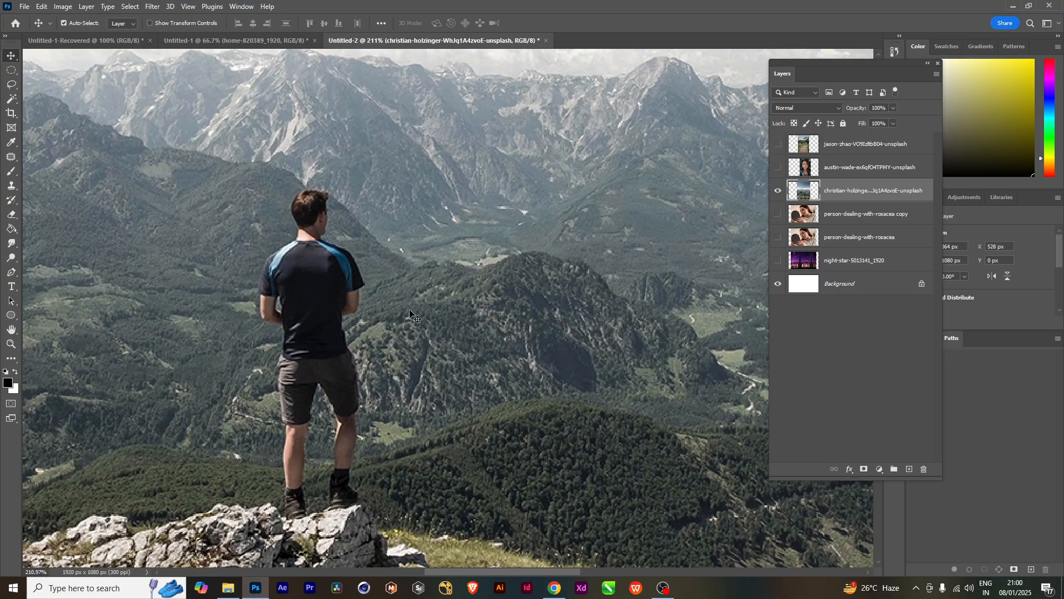
pyautogui.click(12, 159)
pyautogui.rightClick(11, 159)
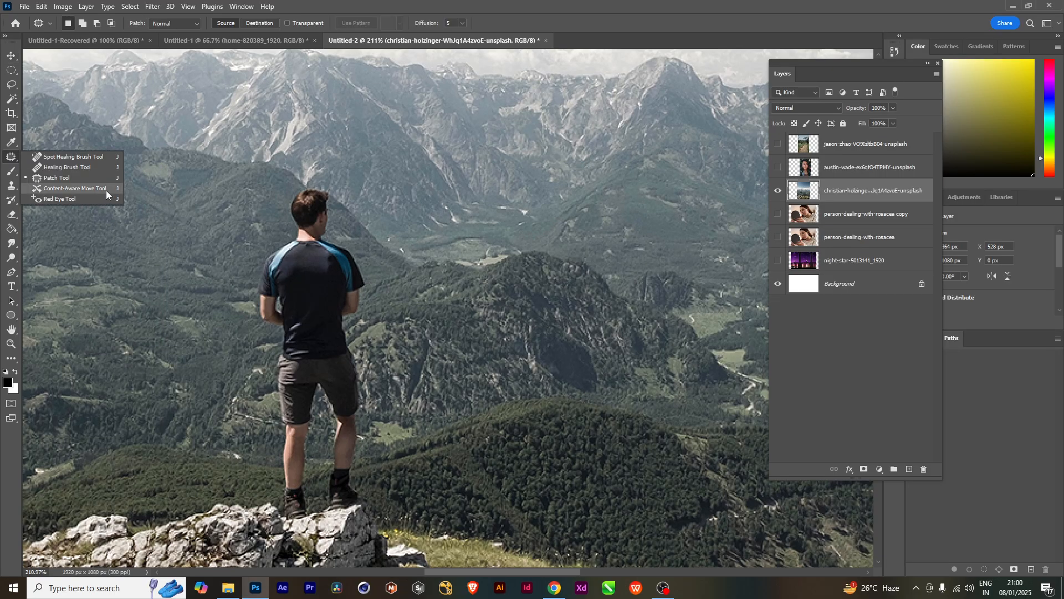
pyautogui.click(74, 189)
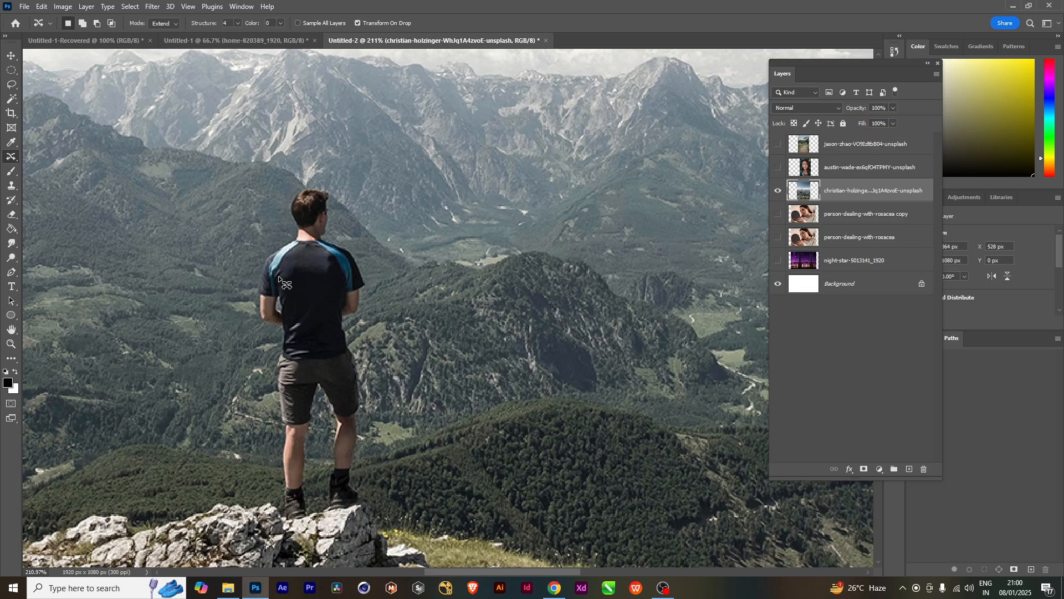
pyautogui.moveTo(432, 358); pyautogui.dragTo(455, 375)
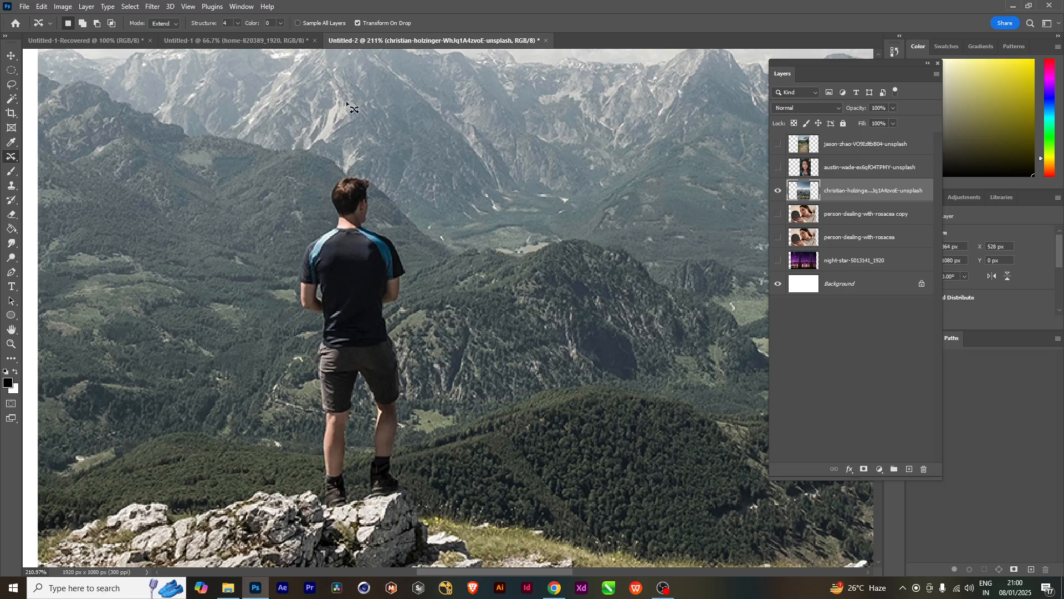
pyautogui.click(10, 155)
pyautogui.moveTo(359, 171)
pyautogui.mouseDown()
pyautogui.moveTo(313, 172)
pyautogui.moveTo(291, 289)
pyautogui.moveTo(316, 388)
pyautogui.moveTo(335, 412)
pyautogui.moveTo(381, 411)
pyautogui.moveTo(417, 373)
pyautogui.moveTo(417, 255)
pyautogui.mouseUp()
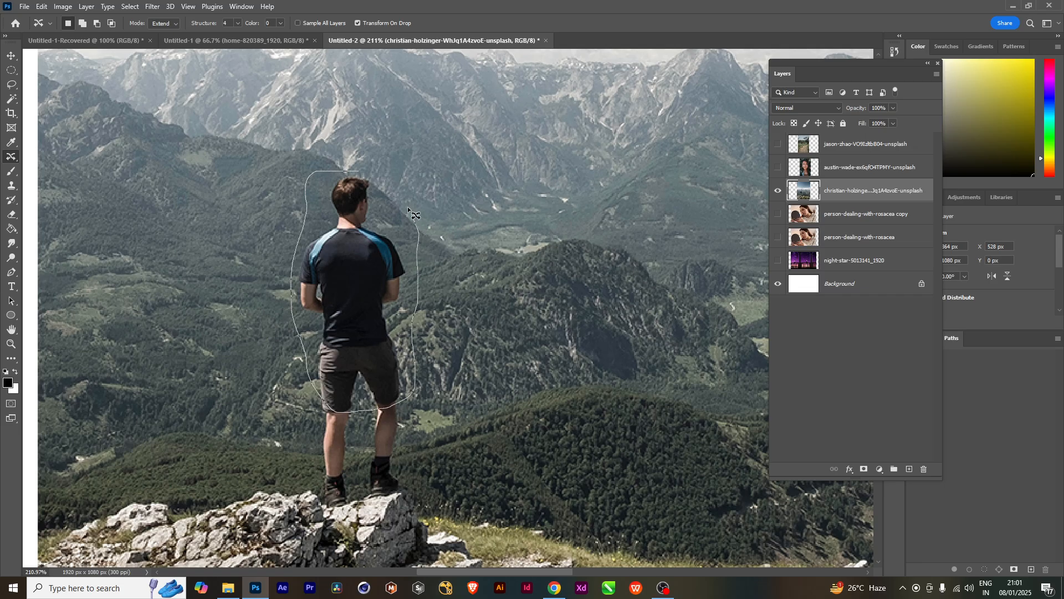
pyautogui.moveTo(358, 170); pyautogui.dragTo(358, 170)
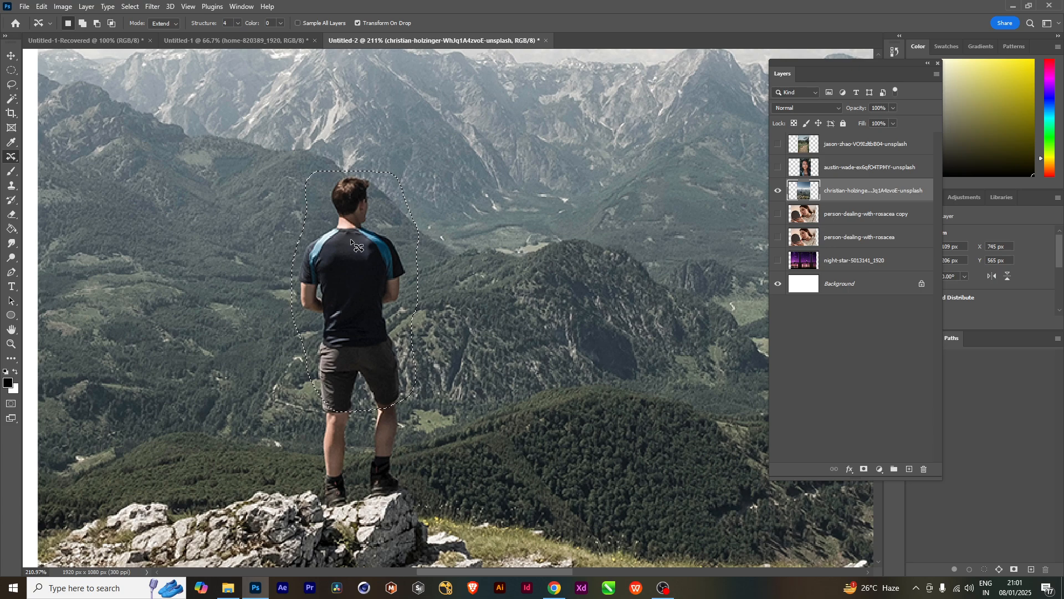
# Step: Extend the outlined upper body upward by about 10 px, enlarge it to about 110 by 208 px, and clear the selection
pyautogui.moveTo(350, 237); pyautogui.dragTo(350, 232)
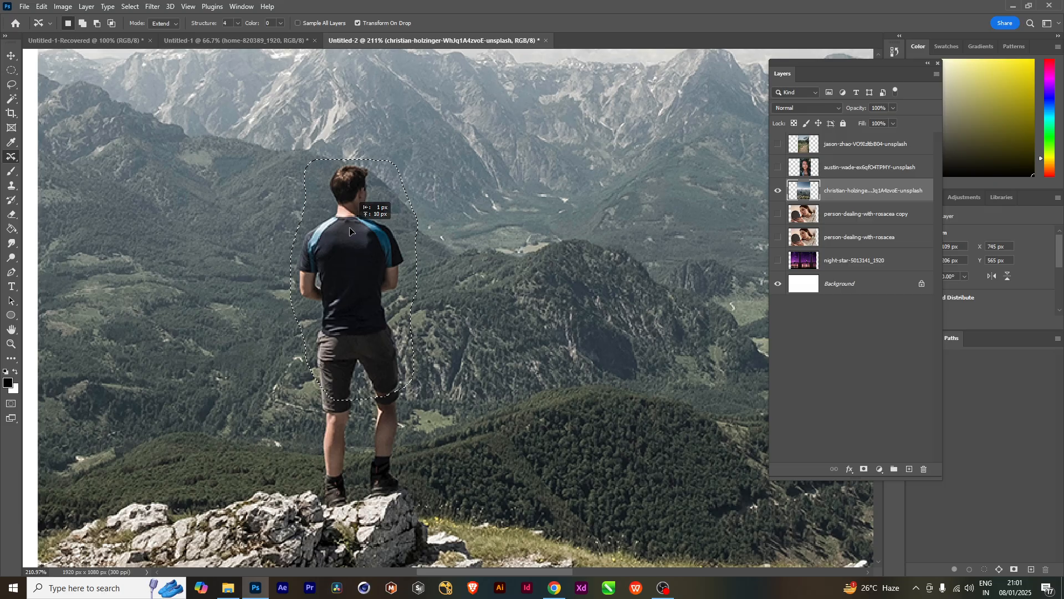
pyautogui.moveTo(349, 231); pyautogui.dragTo(350, 231)
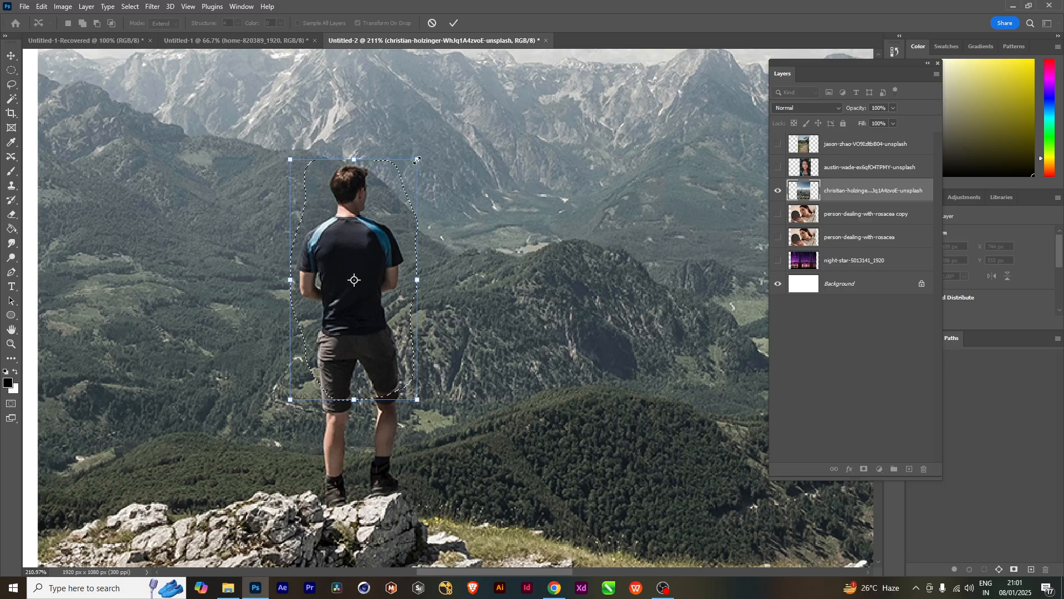
pyautogui.moveTo(417, 160); pyautogui.dragTo(420, 157)
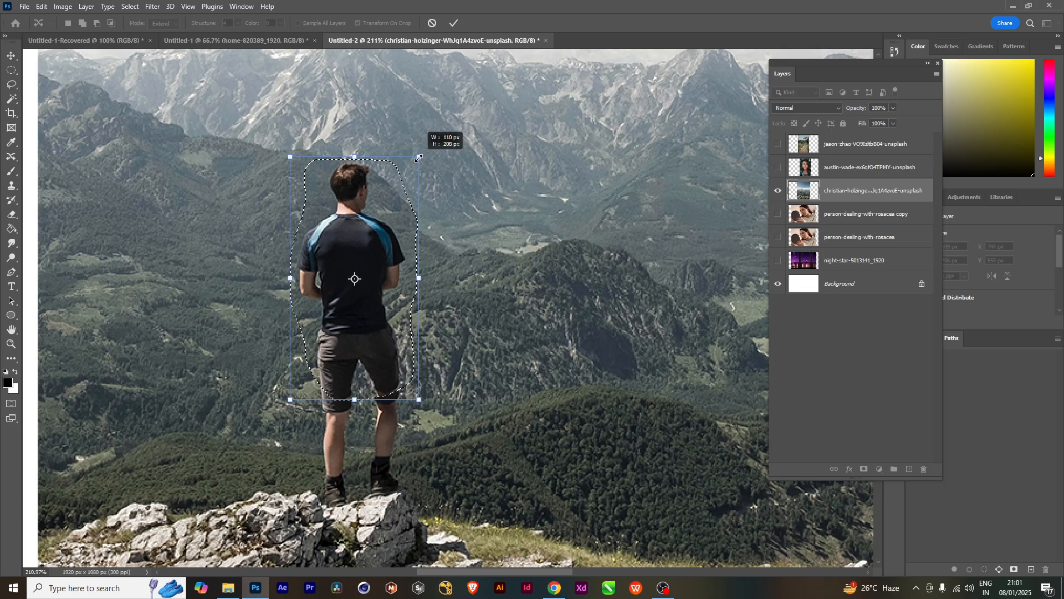
pyautogui.moveTo(419, 158); pyautogui.dragTo(419, 158)
pyautogui.moveTo(358, 308); pyautogui.dragTo(359, 309)
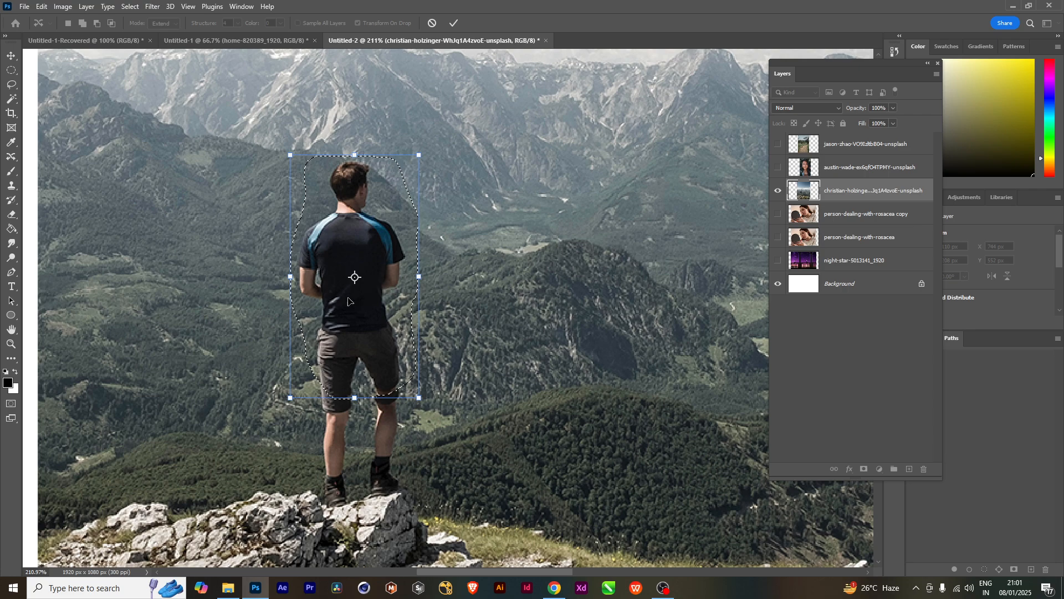
pyautogui.press('Return')
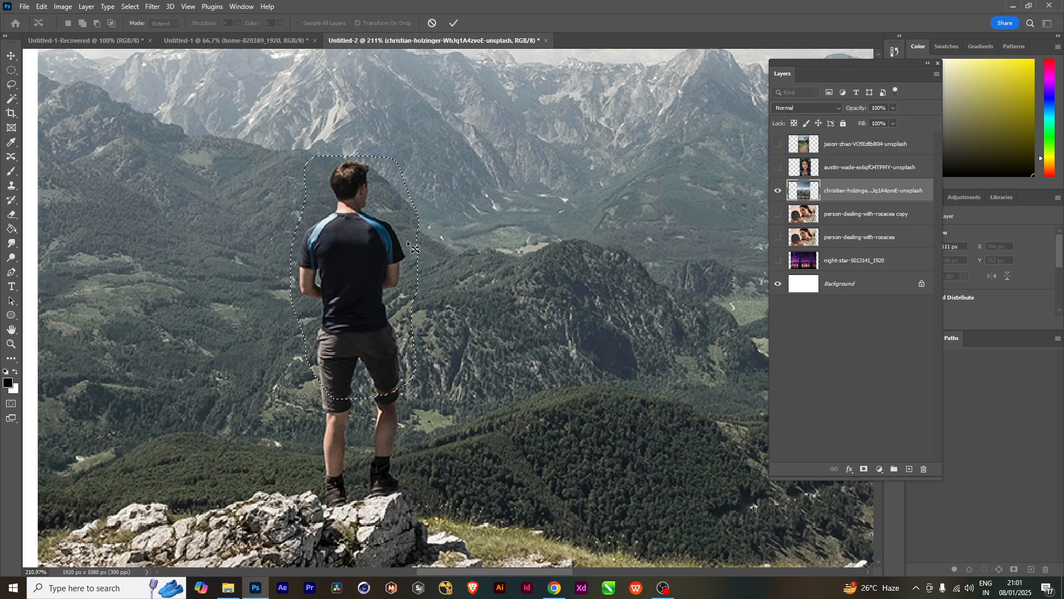
pyautogui.hotkey('ctrl', 'd')
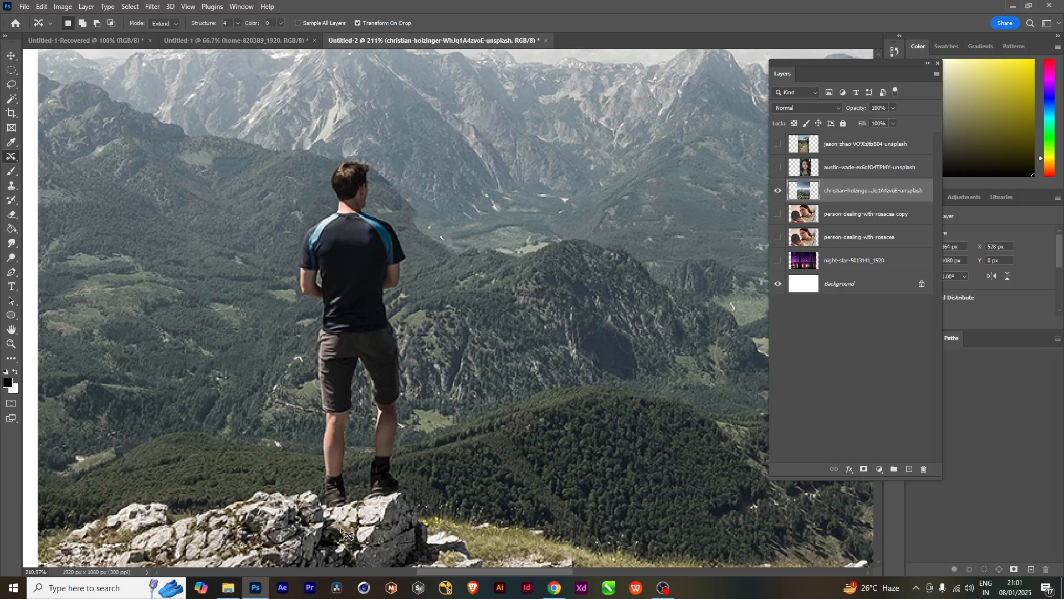
# Step: Place the original photo of the man on the mountain again and align it over the edited photo
pyautogui.click(228, 587)
pyautogui.moveTo(119, 114); pyautogui.dragTo(516, 393)
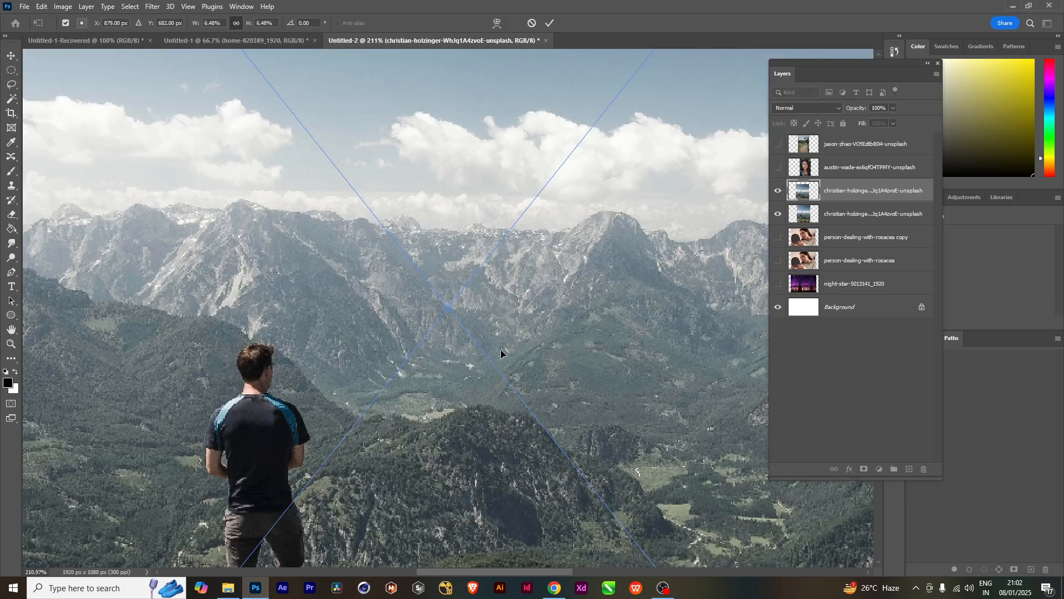
pyautogui.press('Return')
pyautogui.press('j')
pyautogui.scroll(-5, 491, 341)
pyautogui.scroll(-3, 491, 338)
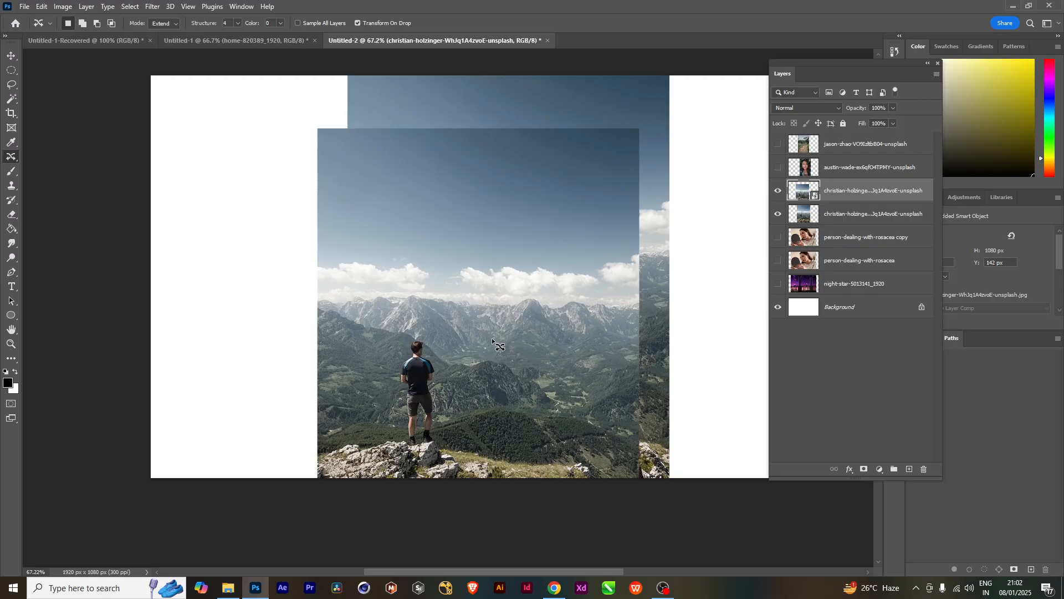
pyautogui.press('v')
pyautogui.moveTo(581, 381); pyautogui.dragTo(607, 335)
# Step: Toggle the visibility of the original mountain photo's layer to compare the man's height before and after the extension
pyautogui.scroll(5, 487, 342)
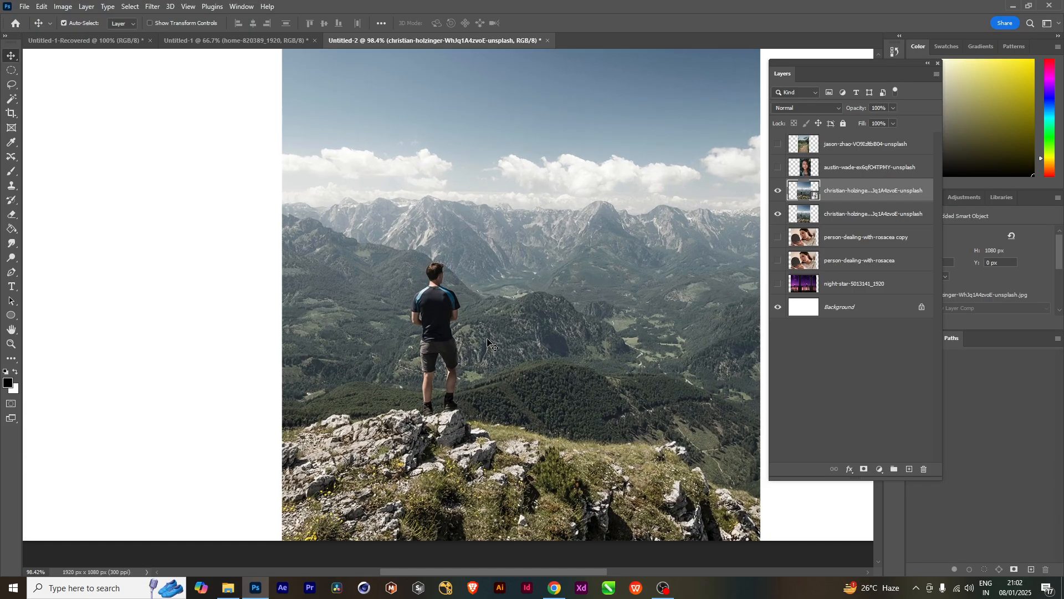
pyautogui.scroll(2, 488, 342)
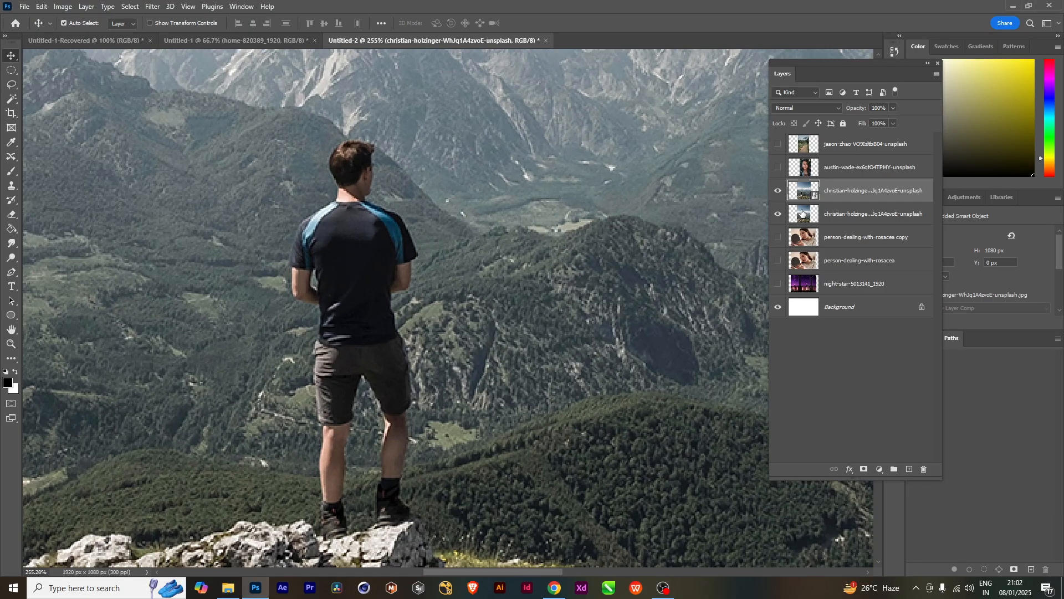
pyautogui.click(778, 191)
pyautogui.scroll(-3, 546, 291)
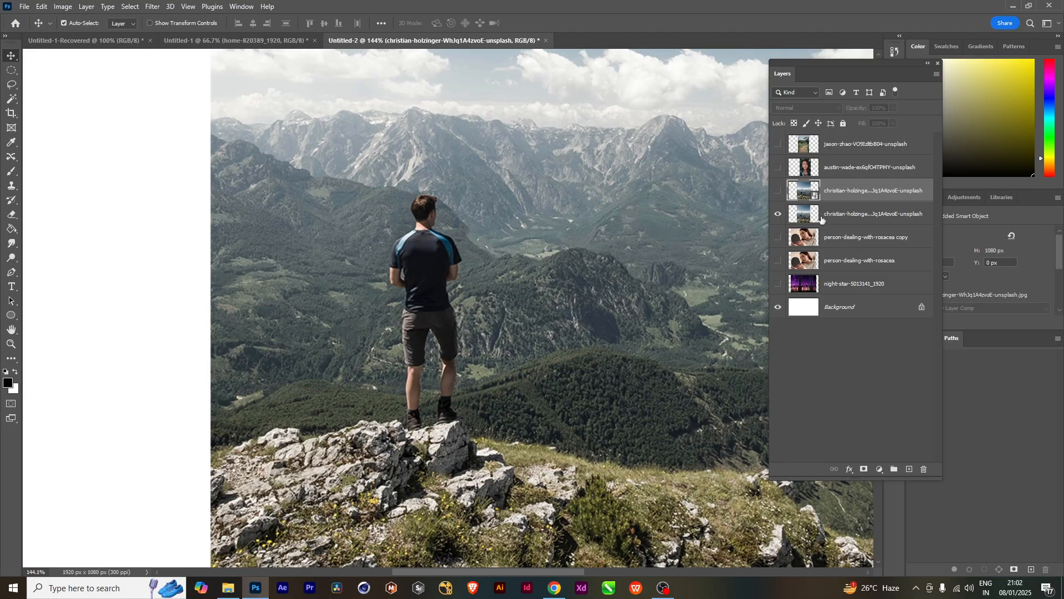
pyautogui.click(778, 215)
pyautogui.click(779, 215)
pyautogui.click(779, 192)
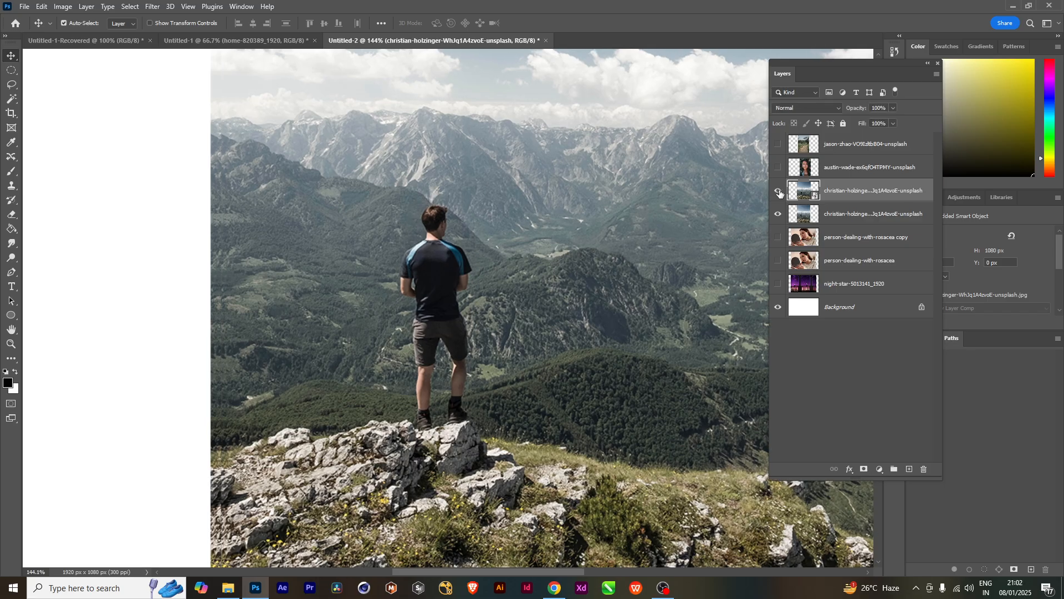
pyautogui.click(780, 192)
pyautogui.click(780, 192)
pyautogui.click(779, 192)
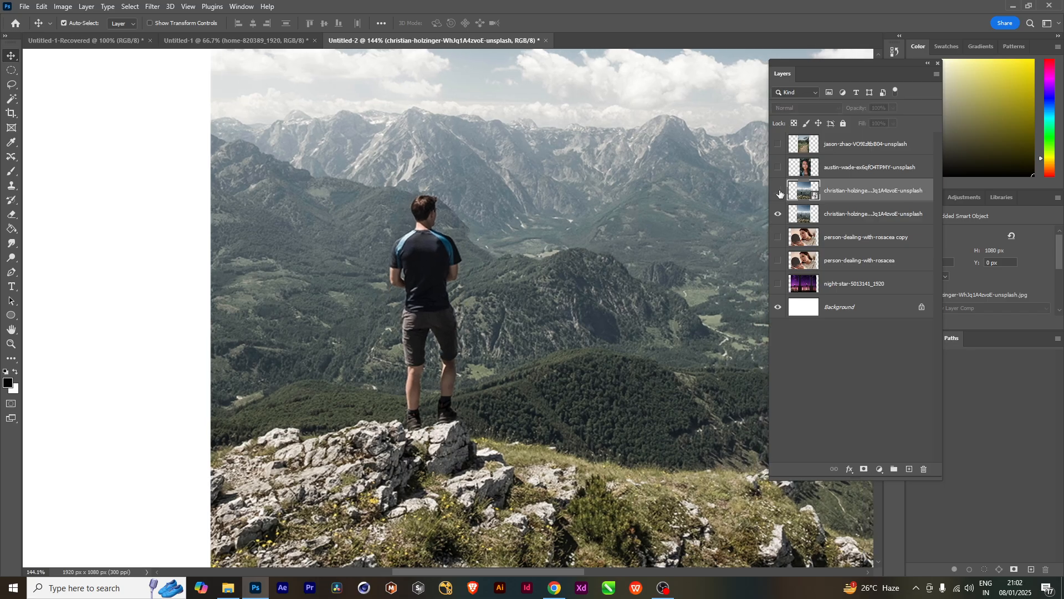
pyautogui.click(780, 192)
pyautogui.click(779, 192)
pyautogui.click(780, 191)
pyautogui.click(779, 192)
pyautogui.click(779, 192)
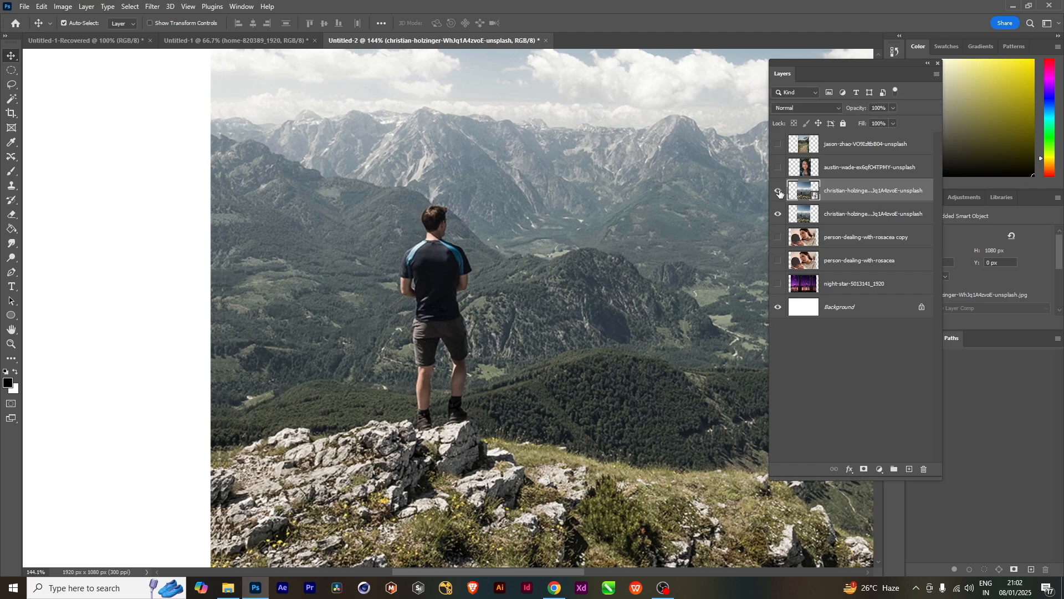
pyautogui.click(779, 192)
pyautogui.click(779, 192)
pyautogui.click(779, 191)
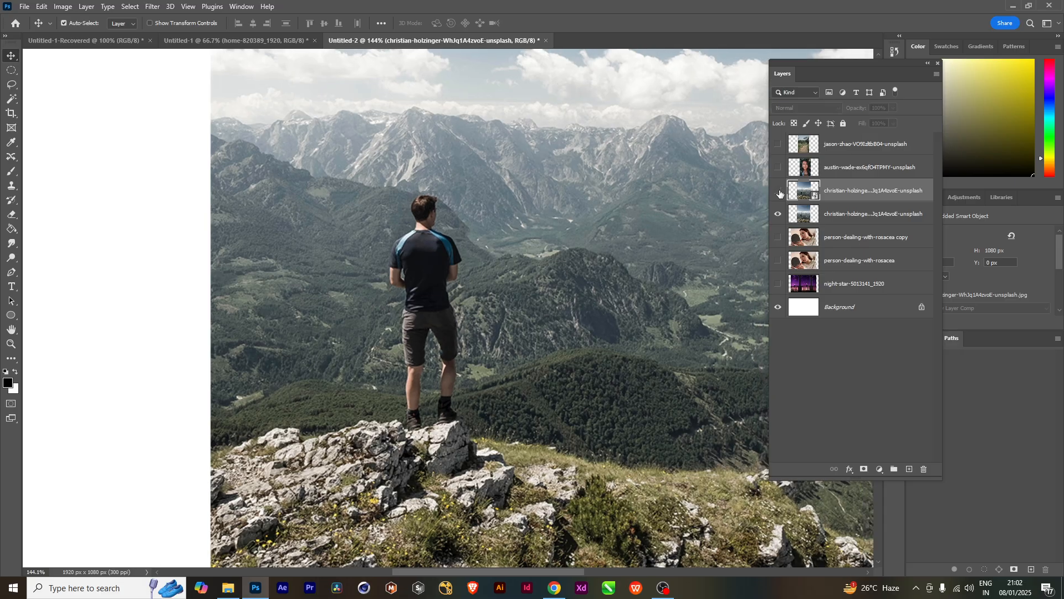
pyautogui.click(780, 192)
pyautogui.click(780, 192)
# Step: Briefly show the photo of the lions on the dirt road, hide it, and recheck the man's original and extended heights
pyautogui.click(779, 145)
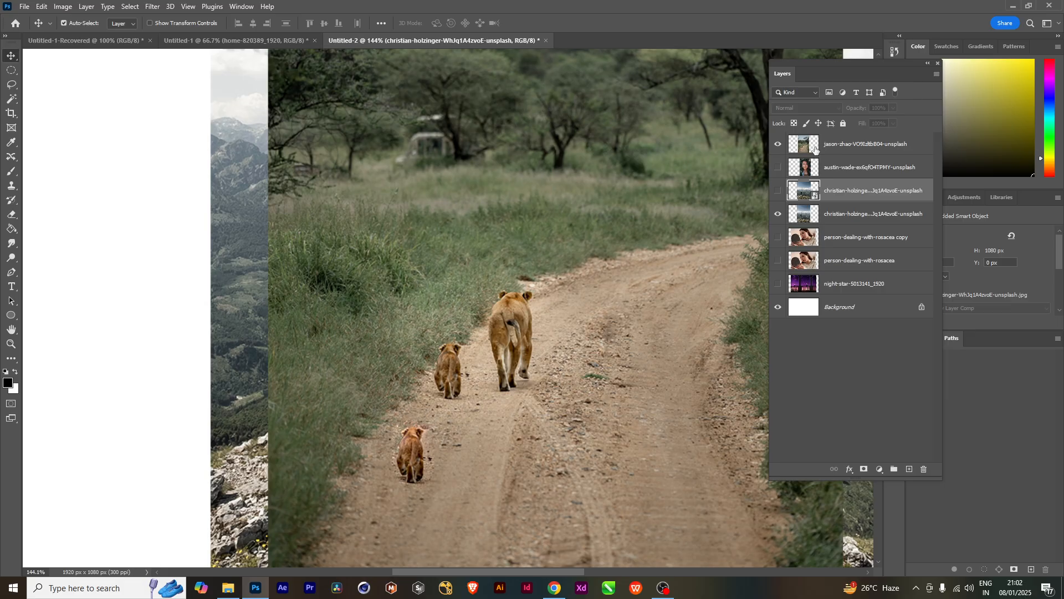
pyautogui.click(778, 145)
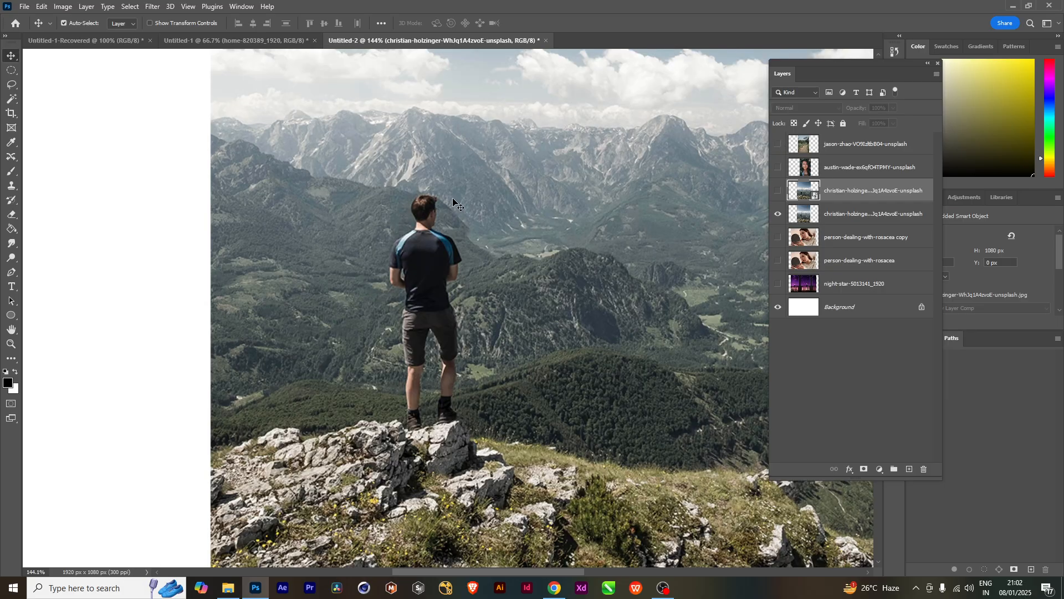
pyautogui.click(780, 191)
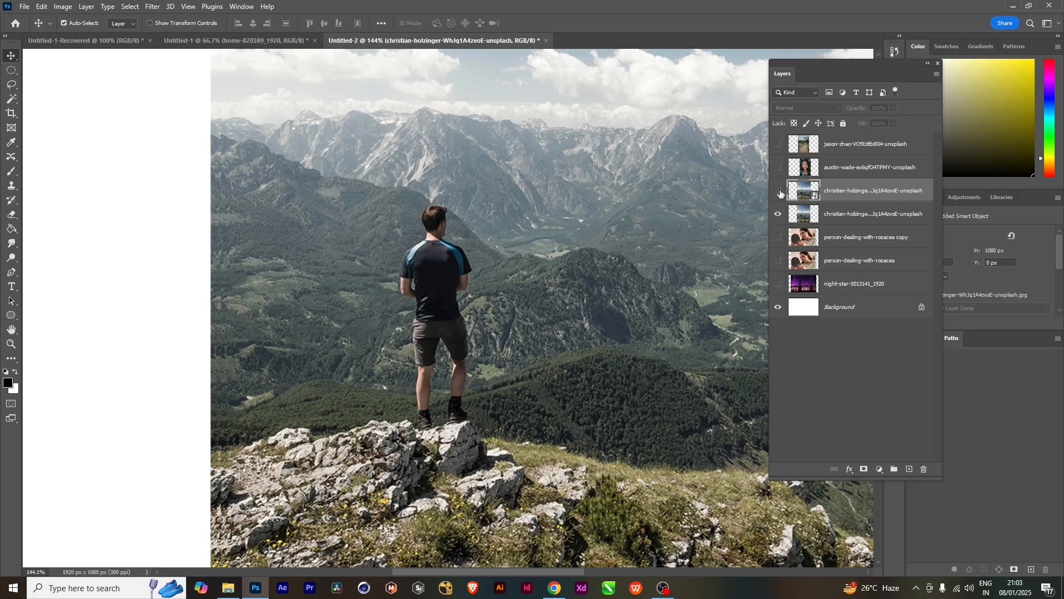
pyautogui.click(778, 191)
pyautogui.click(778, 191)
pyautogui.click(778, 191)
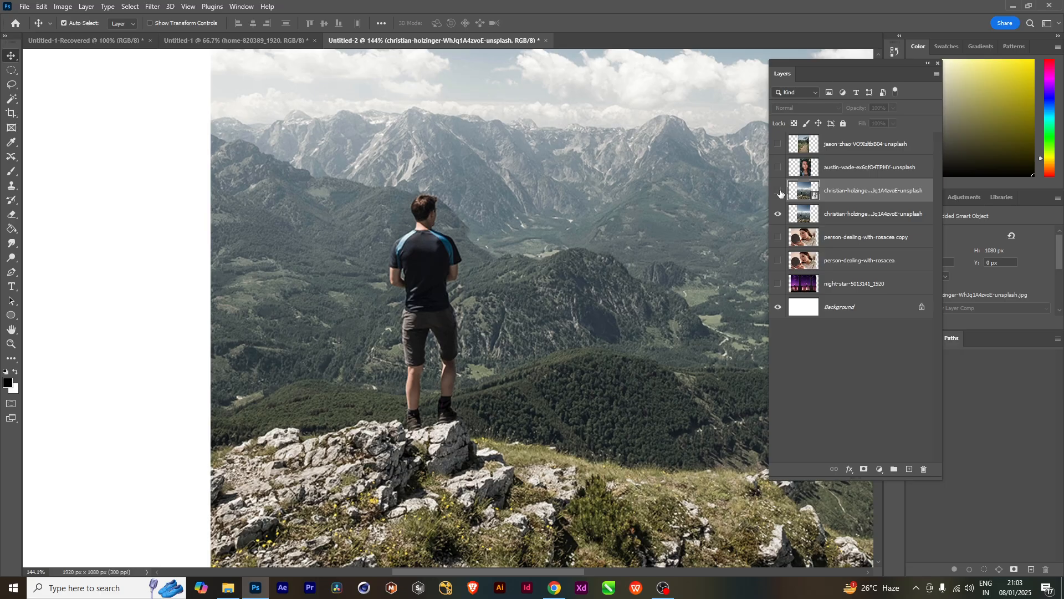
pyautogui.click(777, 192)
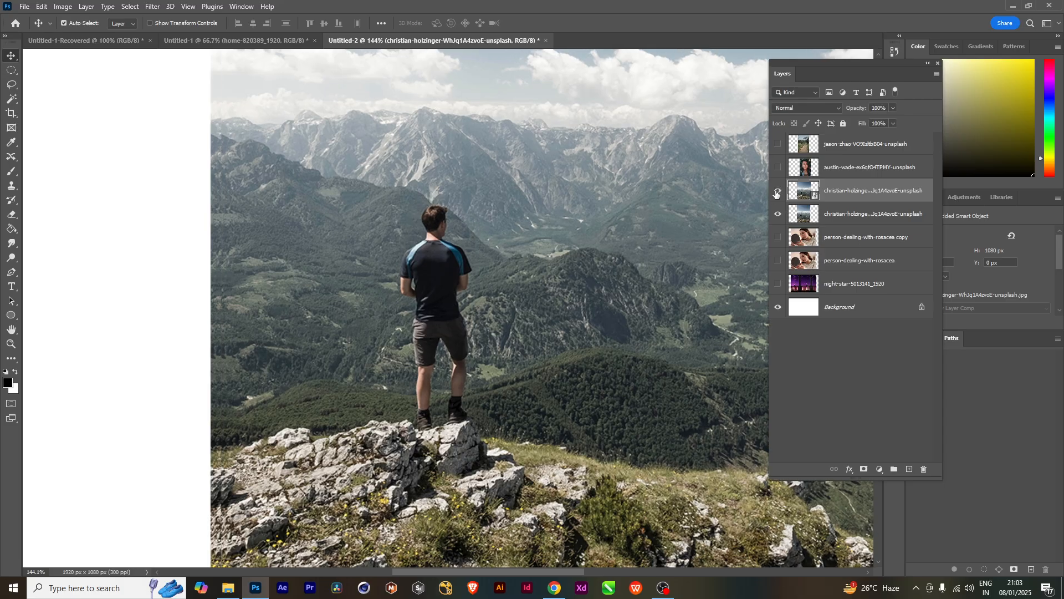
pyautogui.click(778, 192)
pyautogui.click(777, 191)
# Step: Switch to the Content-Aware Move Tool and review its Move and Extend modes, keeping Extend
pyautogui.click(11, 157)
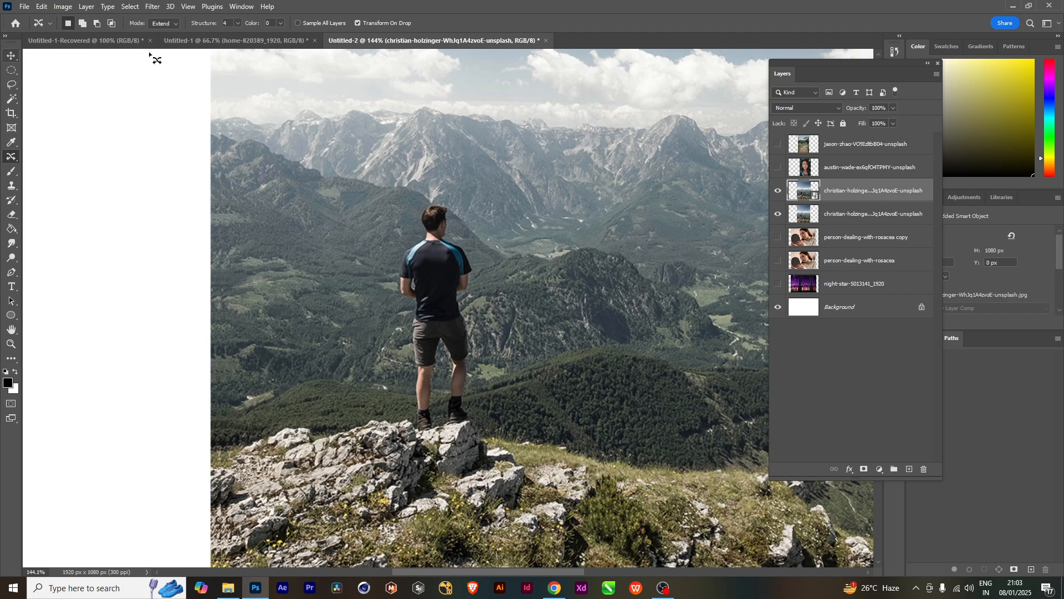
pyautogui.click(170, 23)
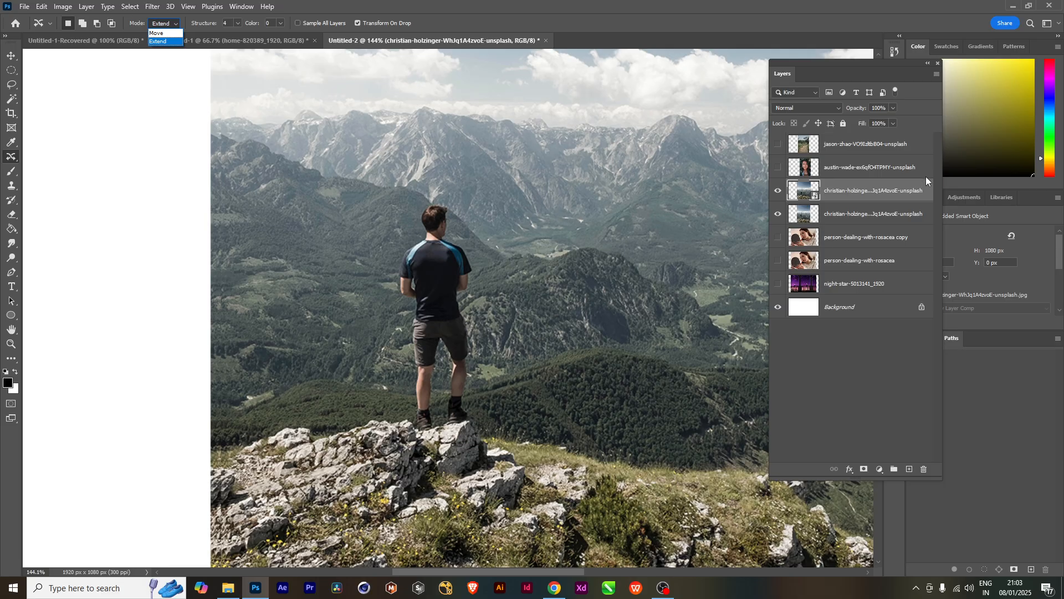
pyautogui.click(168, 25)
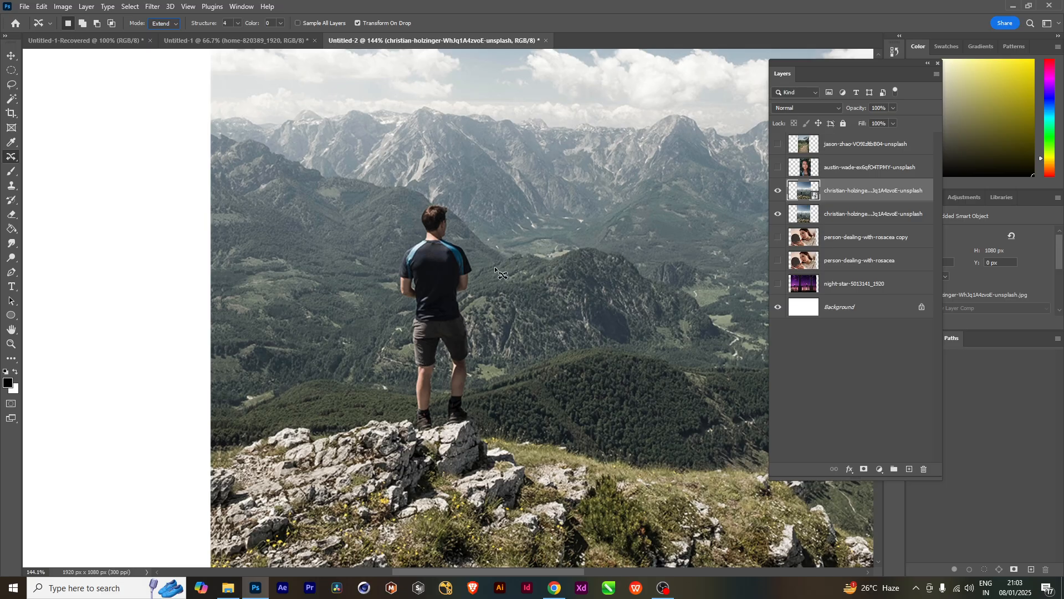
# Step: Select the rosacea copy layer and switch to the Move Tool
pyautogui.click(854, 215)
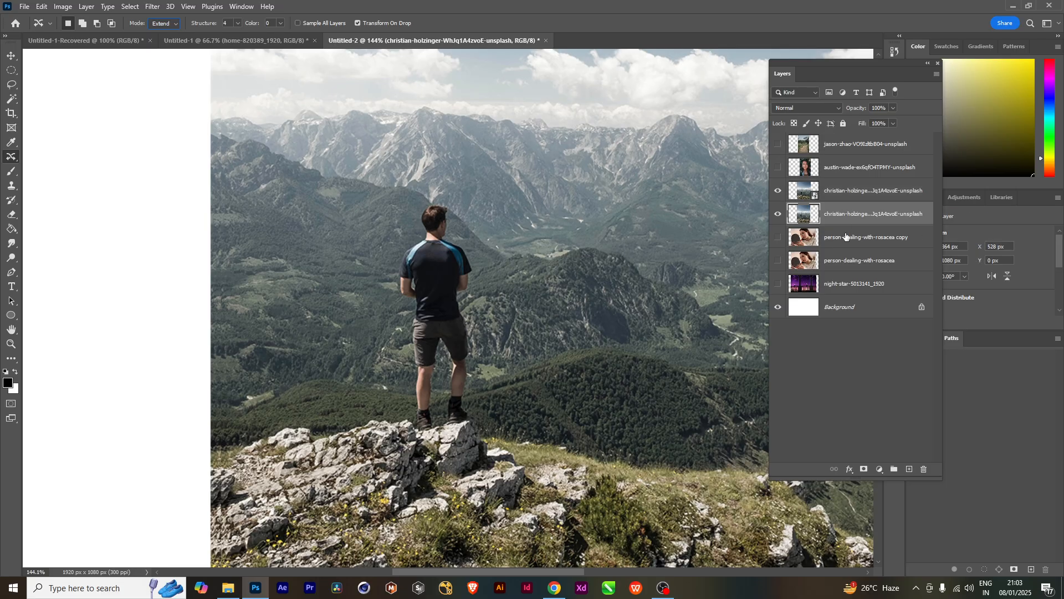
pyautogui.click(846, 239)
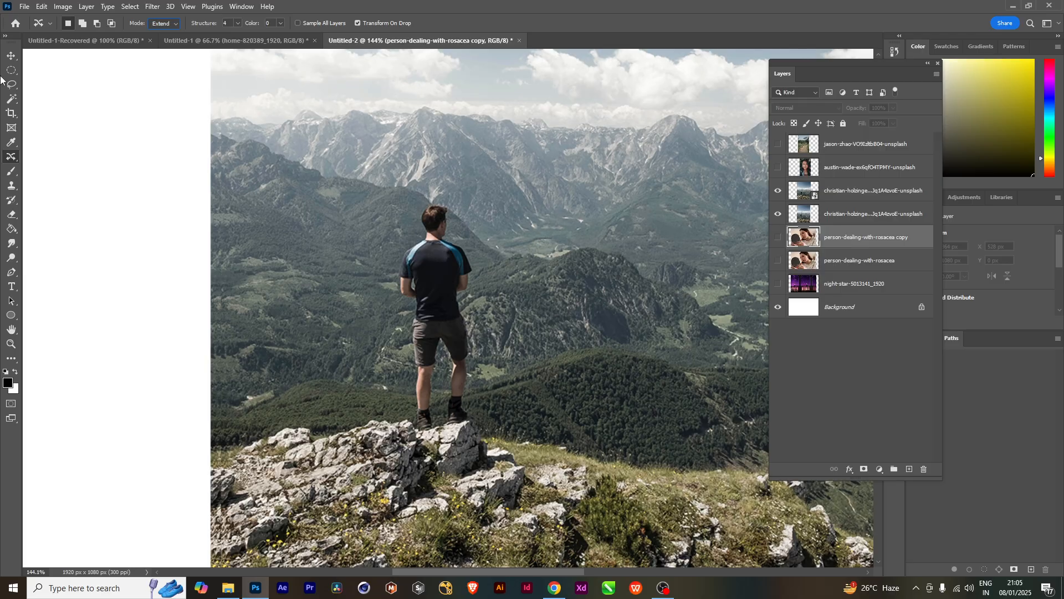
pyautogui.press('v')
# Step: Examine the man's legs and boots on the rock up close with the pixel grid hidden, and review the whole photo
pyautogui.scroll(3, 477, 446)
pyautogui.scroll(4, 471, 452)
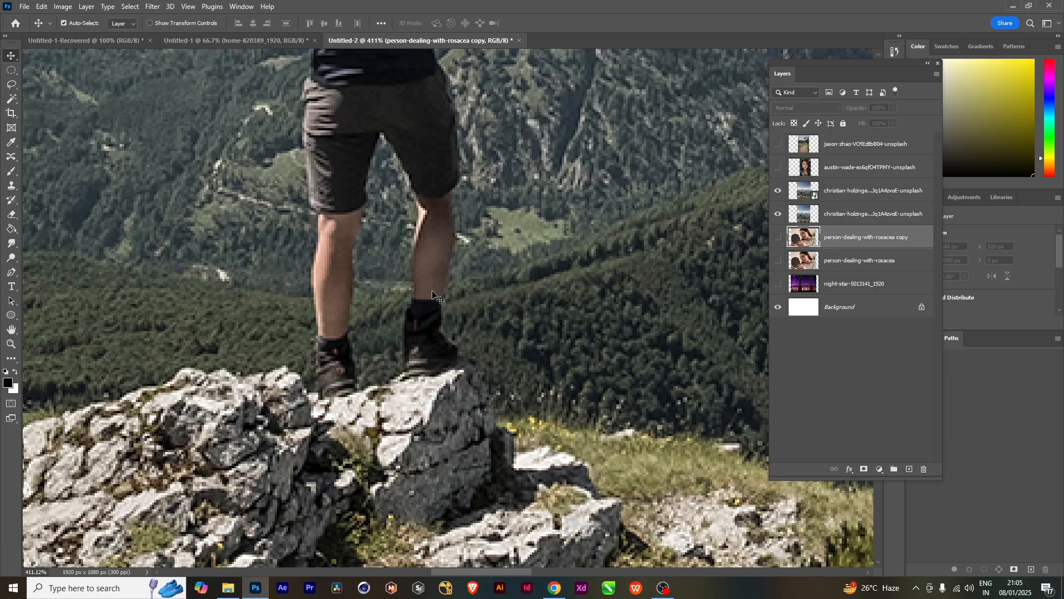
pyautogui.scroll(5, 445, 359)
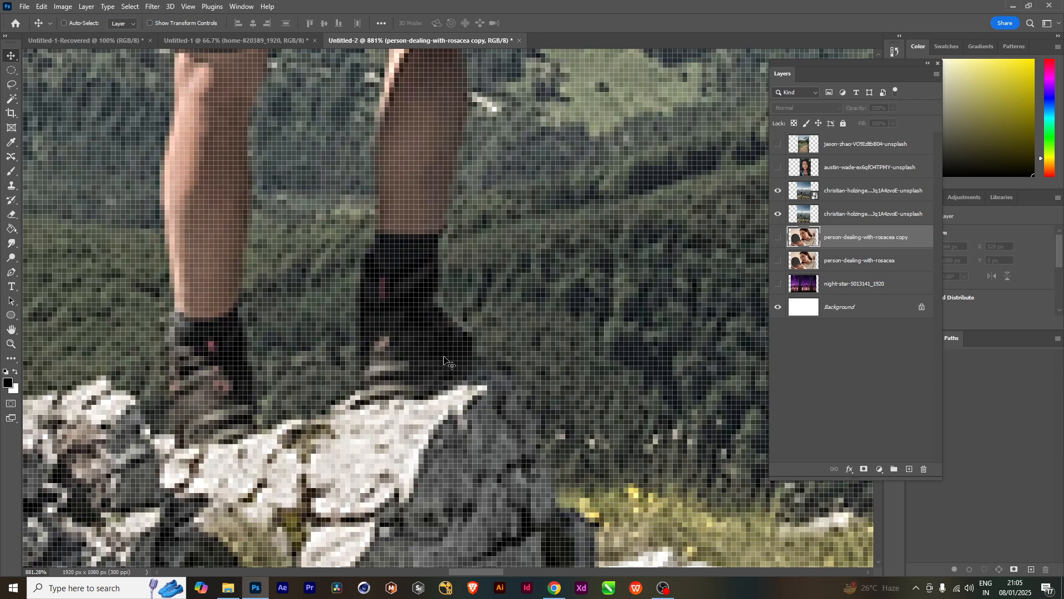
pyautogui.hotkey('ctrl', 'h')
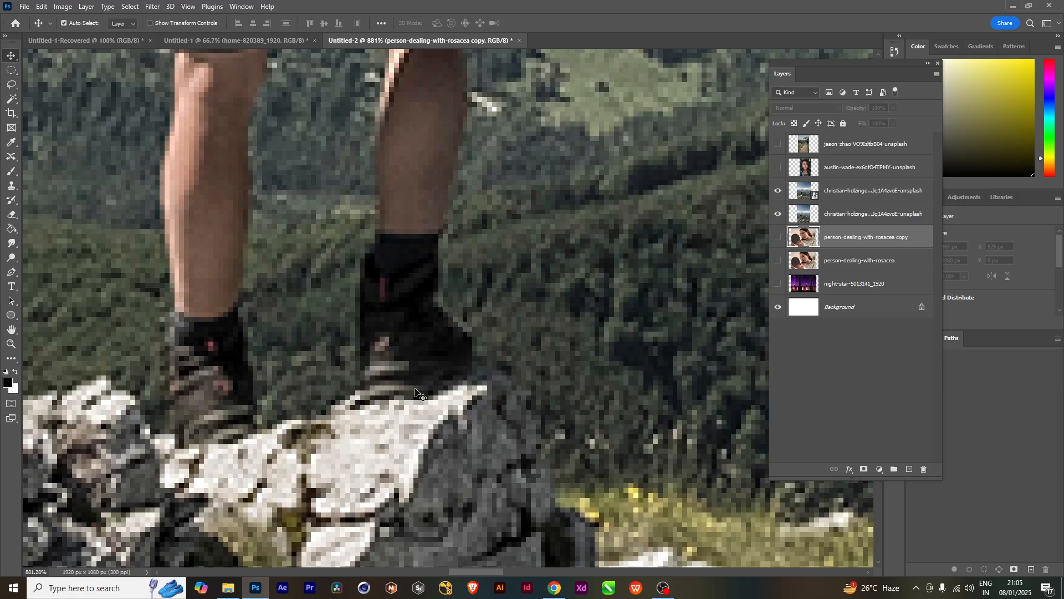
pyautogui.scroll(-5, 410, 422)
pyautogui.scroll(-3, 407, 377)
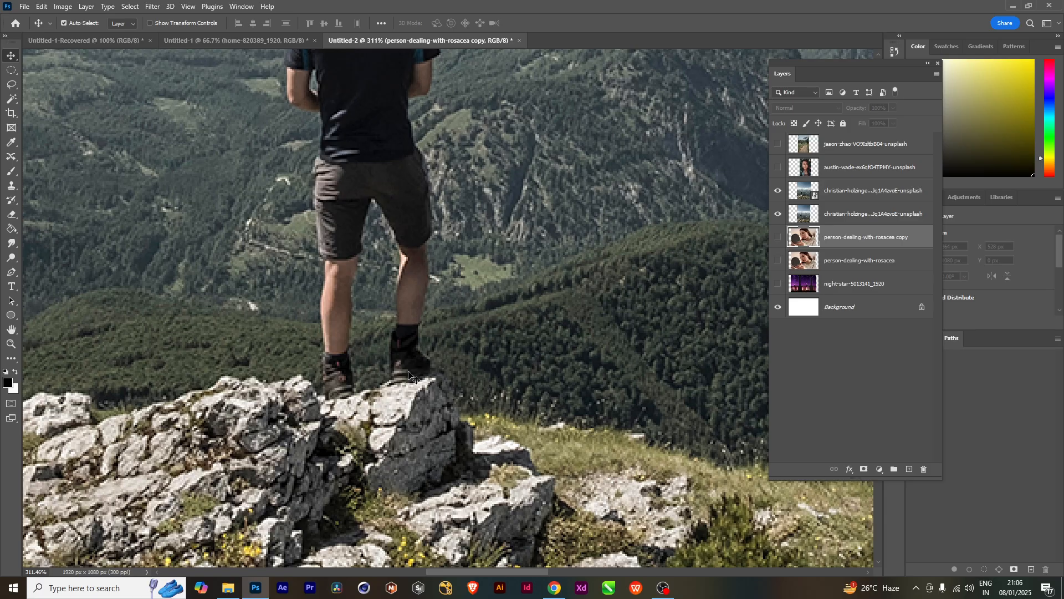
pyautogui.scroll(-6, 411, 375)
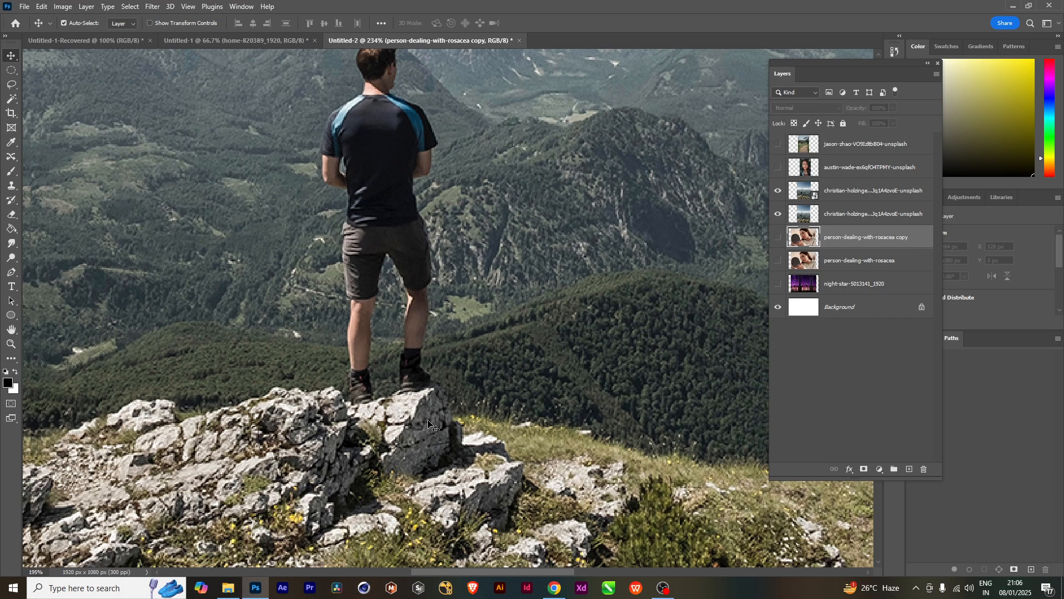
pyautogui.scroll(-4, 424, 427)
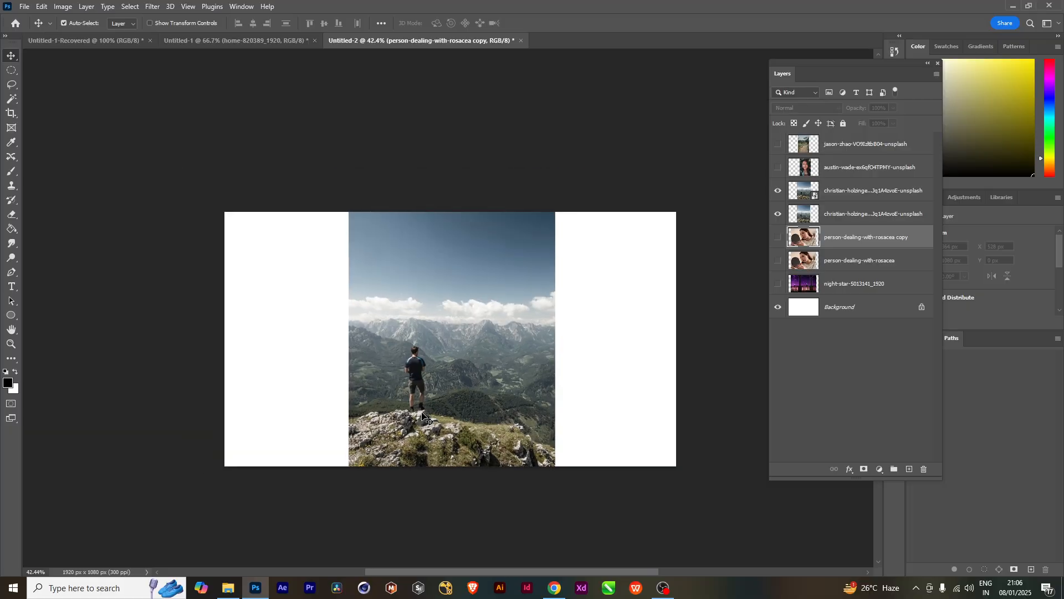
pyautogui.scroll(3, 424, 426)
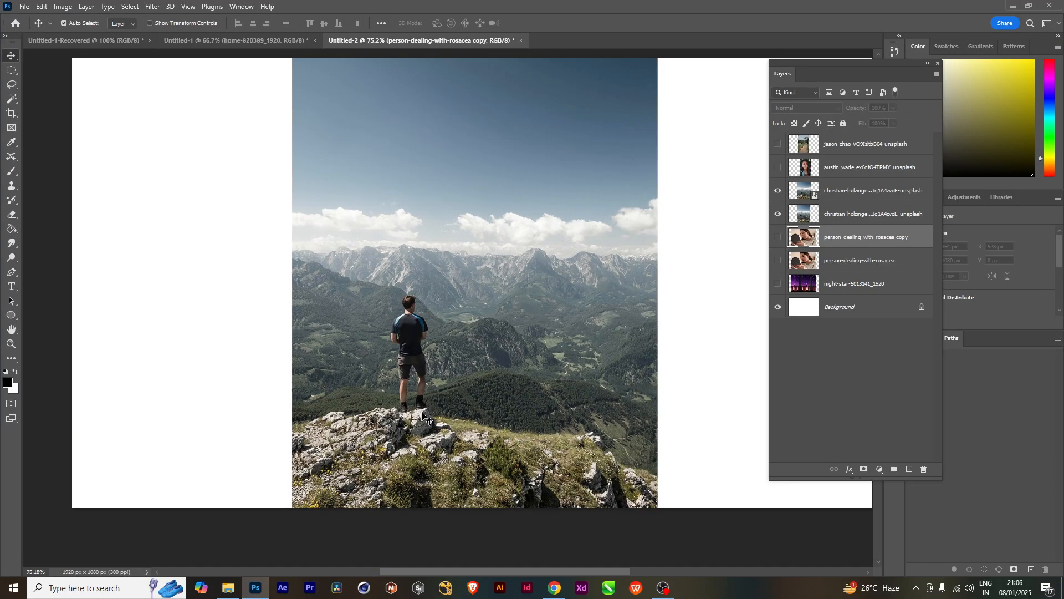